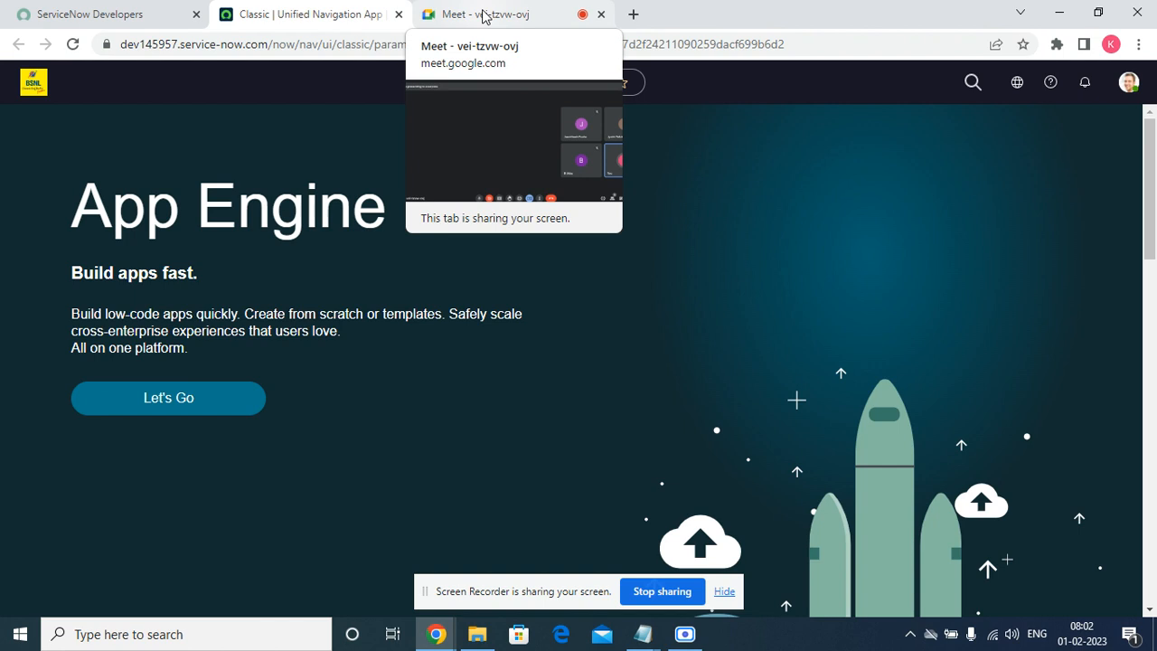
Go to Favorites > Work orders and open the In Progress CSM work order NAR0011101.
left_click(725, 593)
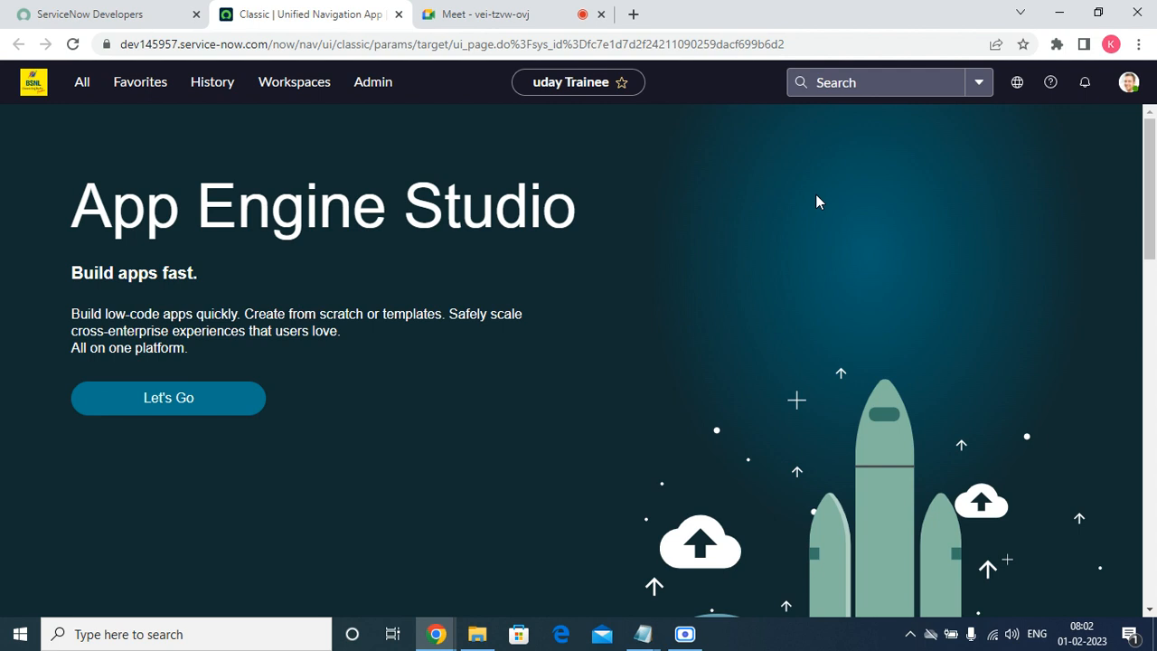
left_click(88, 91)
left_click(143, 83)
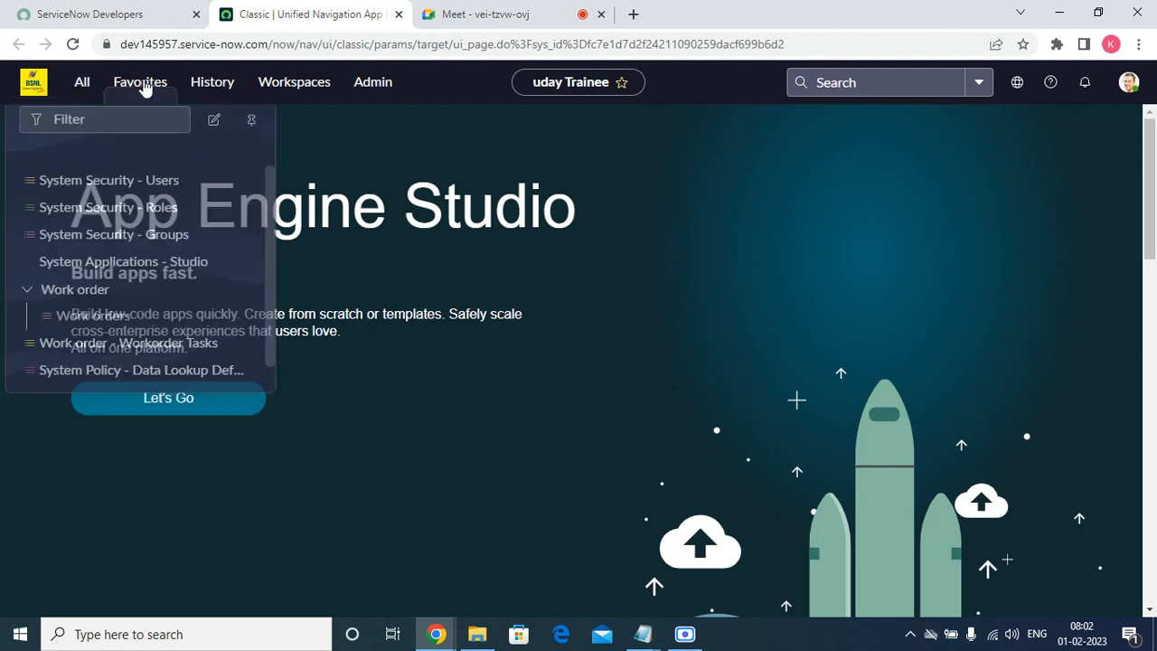
left_click(124, 305)
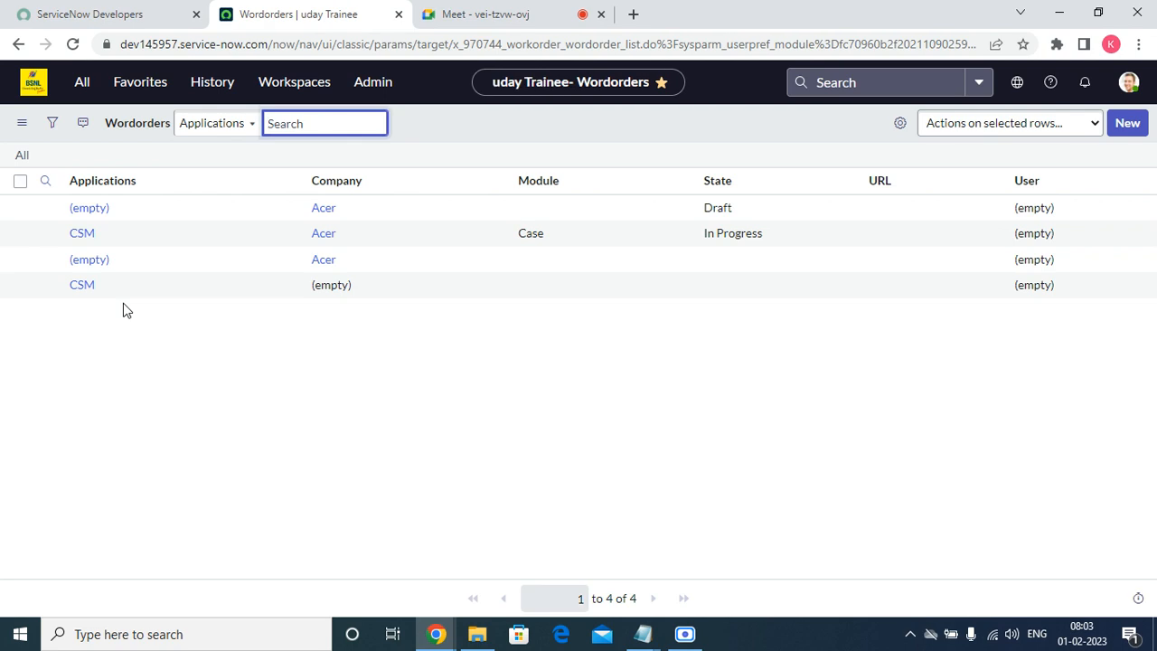
left_click(88, 244)
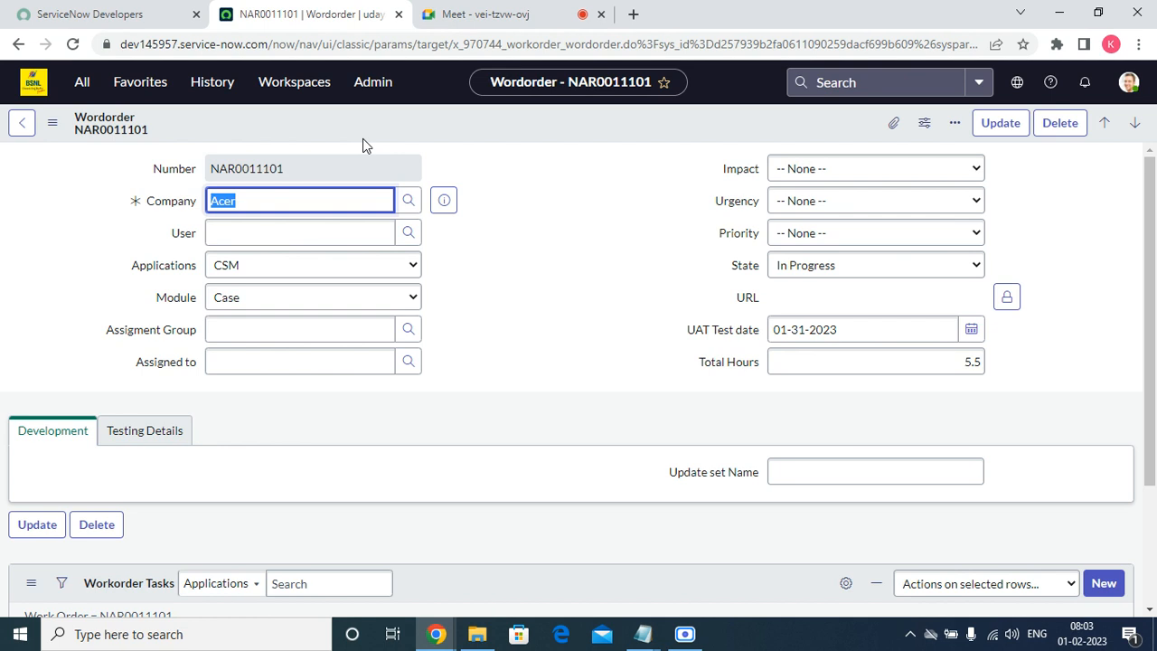
Bring up the All module navigator to look for email settings.
left_click(81, 81)
Filter the navigator for 'email p' and open Email Properties under System Properties.
type("e")
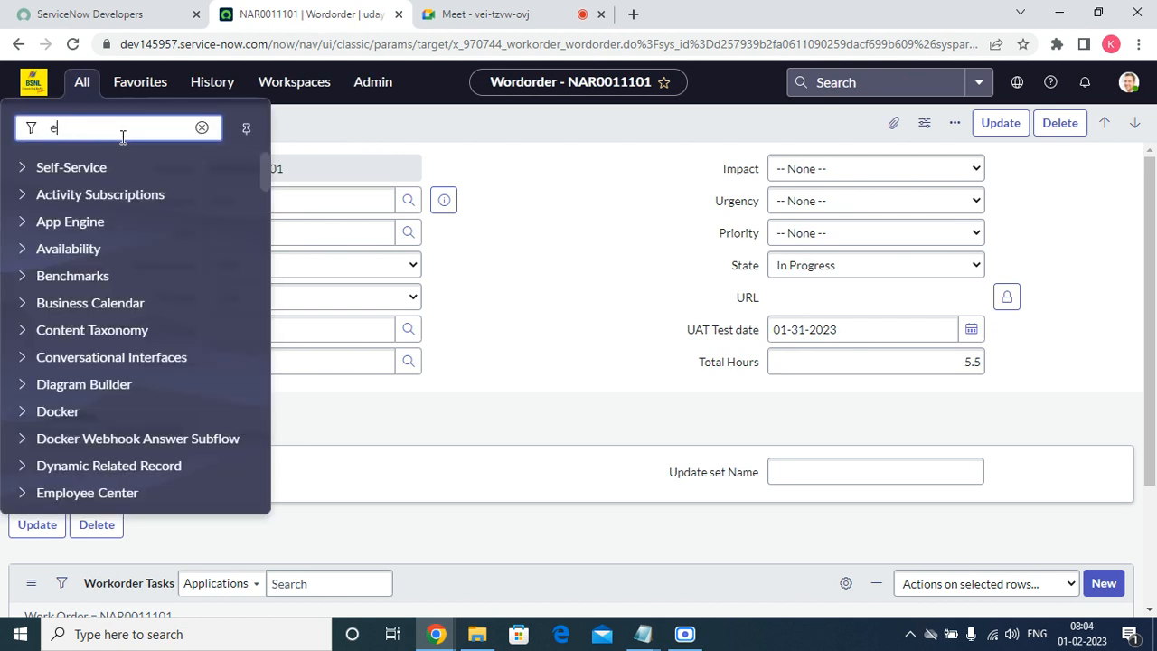
type("mail")
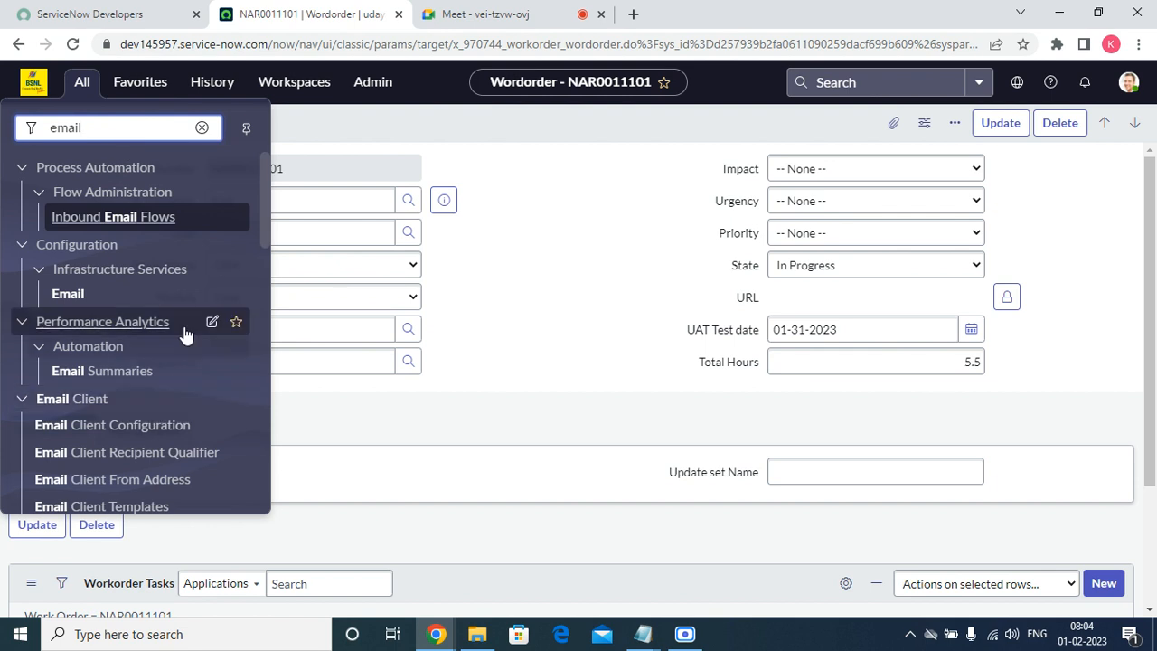
type("s")
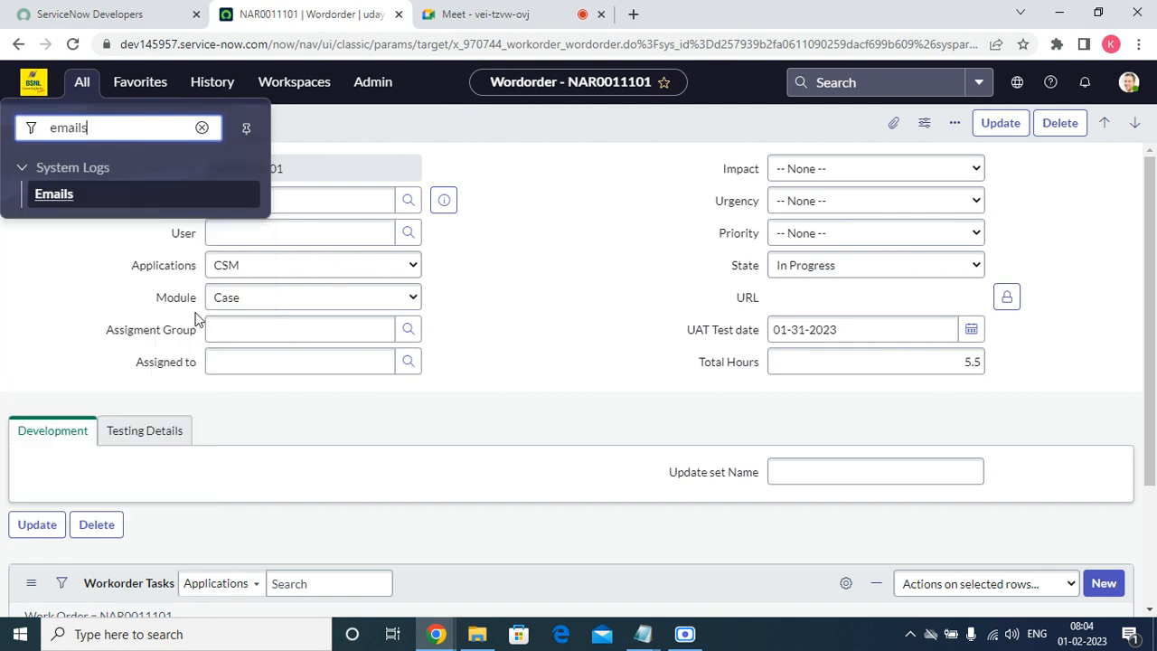
key("BackSpace")
type("p")
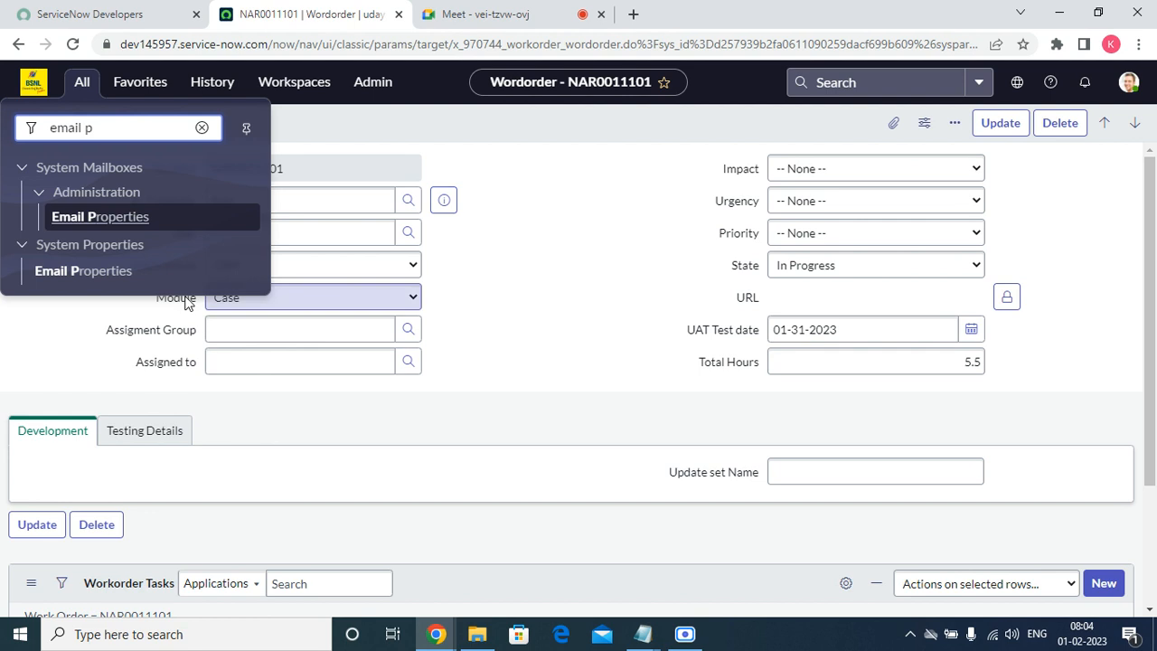
left_click(124, 271)
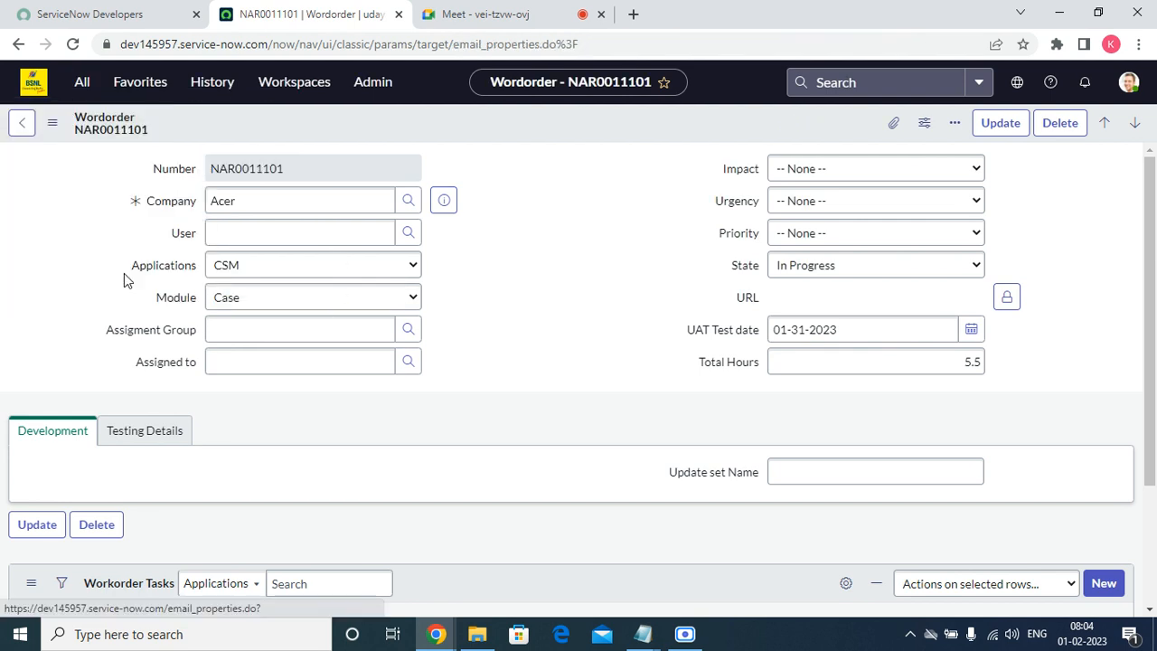
left_click(94, 88)
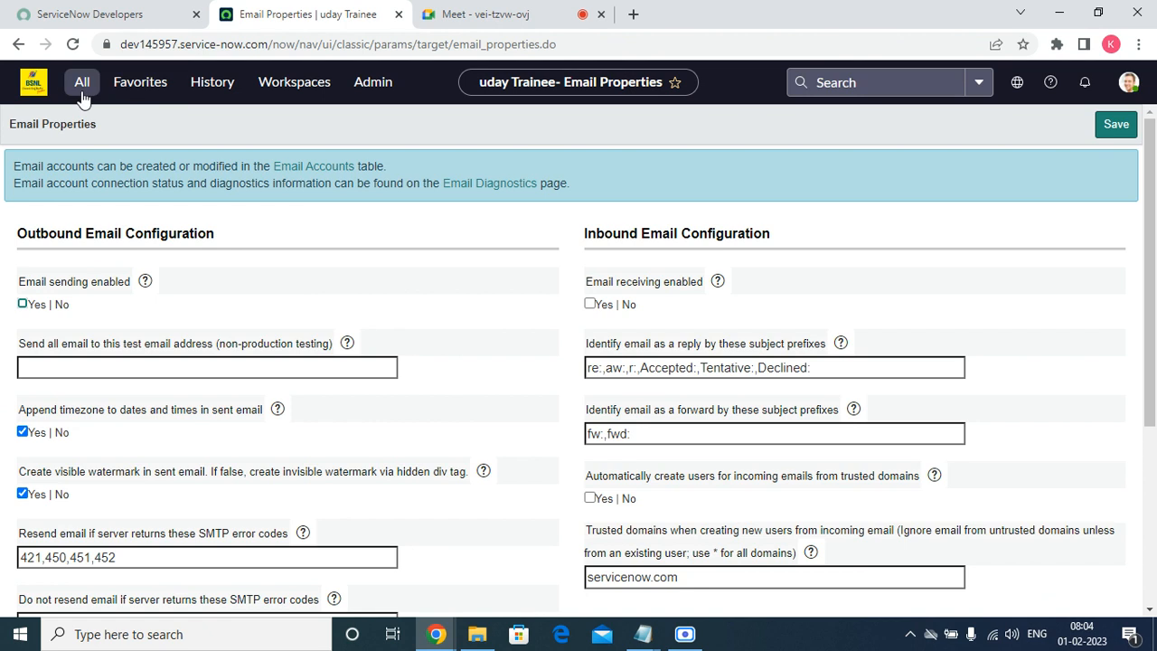
Star the Email Properties module in the navigator to add it to Favorites.
left_click(82, 82)
left_click(245, 272)
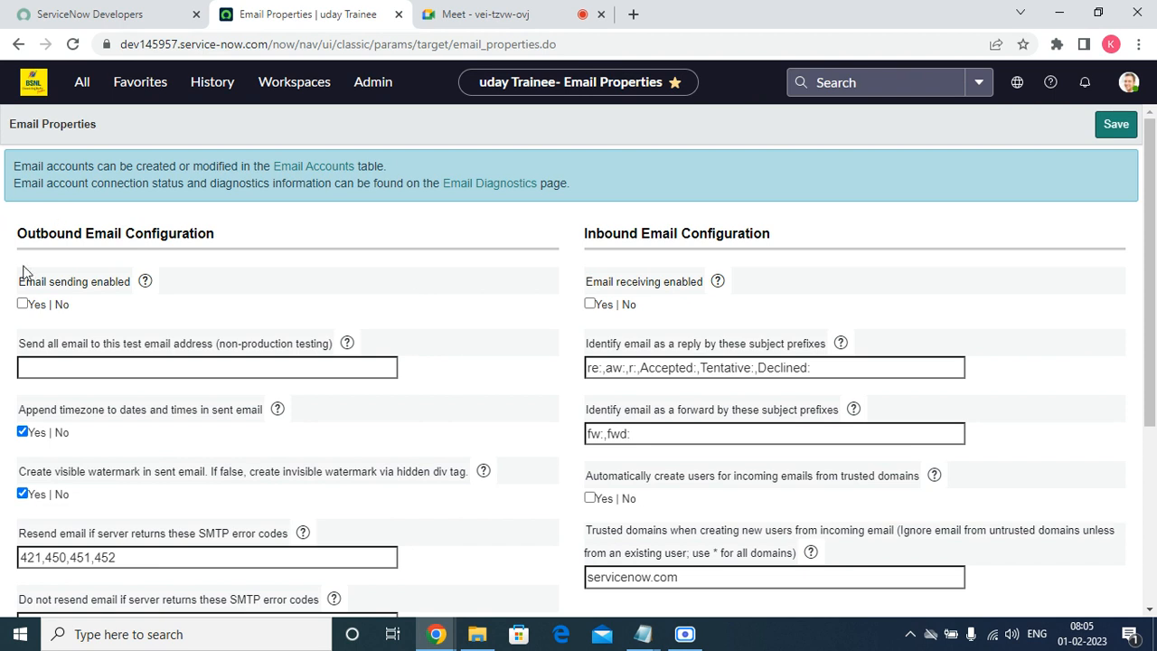
left_click_drag(18, 298, 196, 292)
left_click(196, 292)
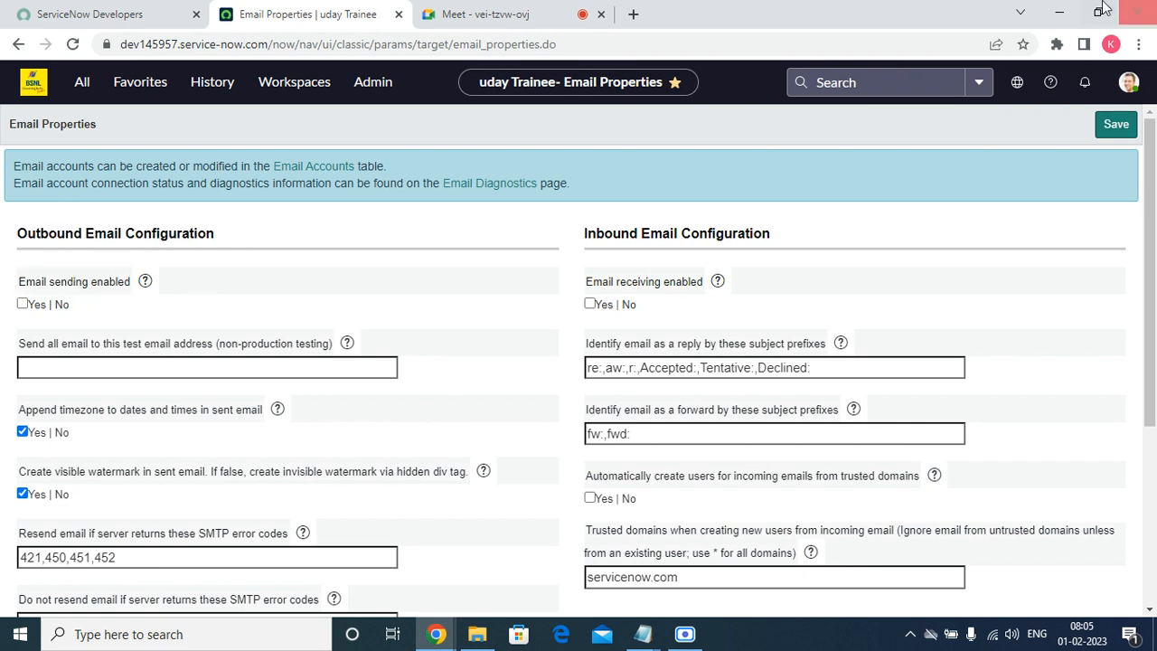
scroll(1042, 201, "down", 1)
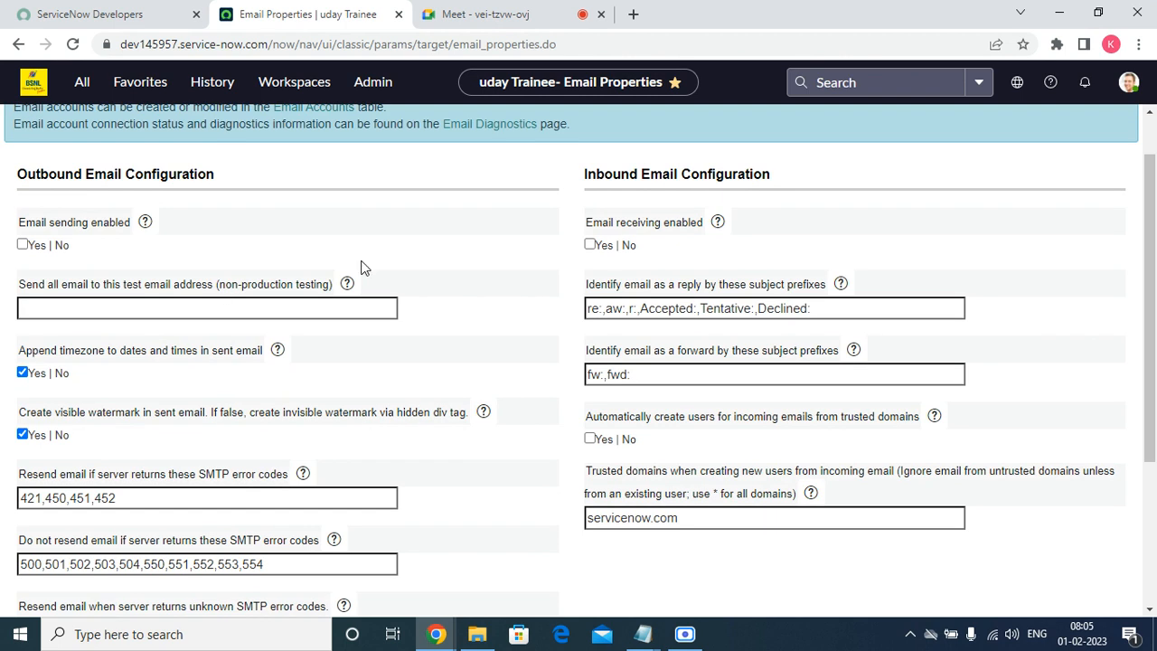
left_click(29, 309)
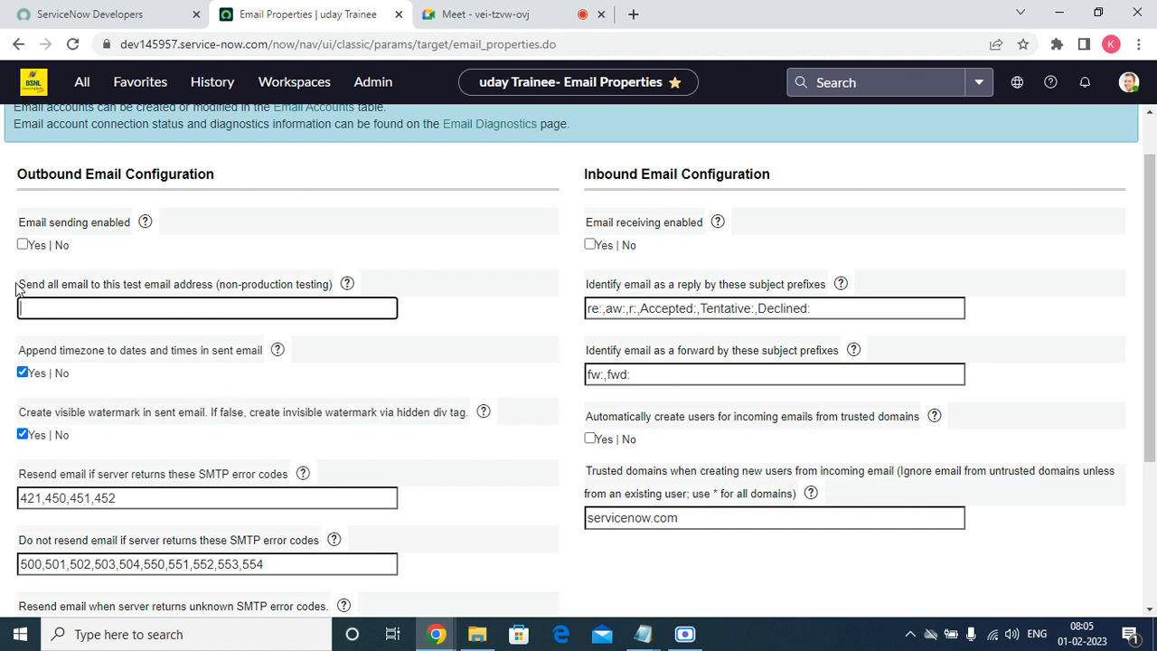
left_click_drag(11, 294, 100, 278)
left_click(100, 278)
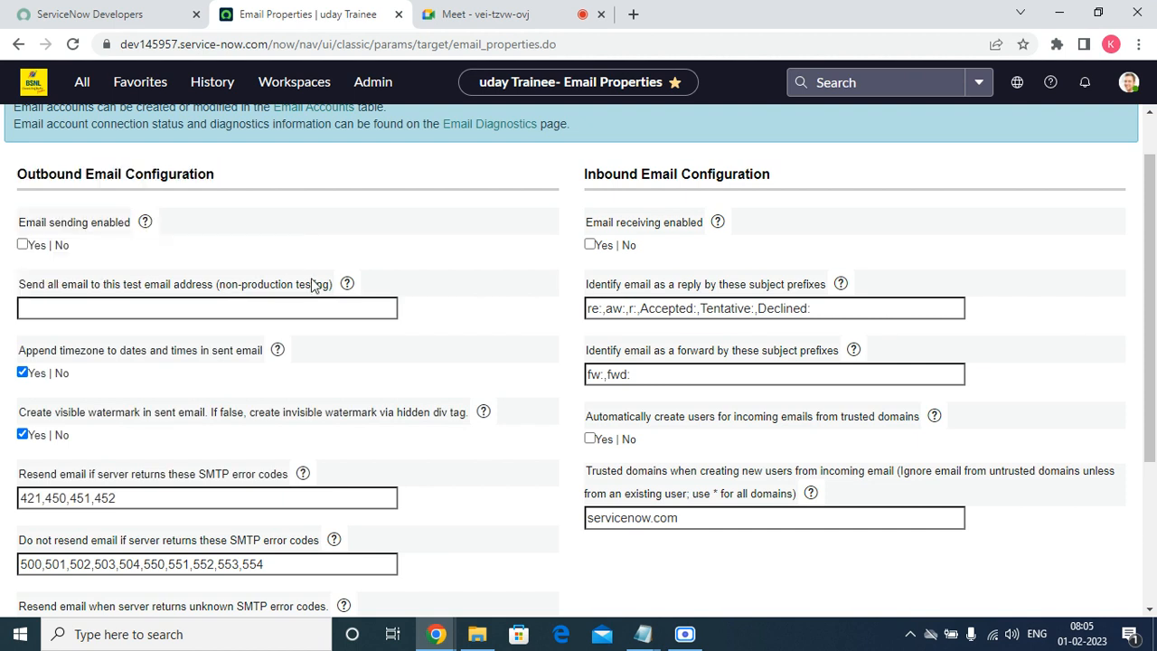
left_click_drag(217, 287, 237, 287)
triple_click(237, 288)
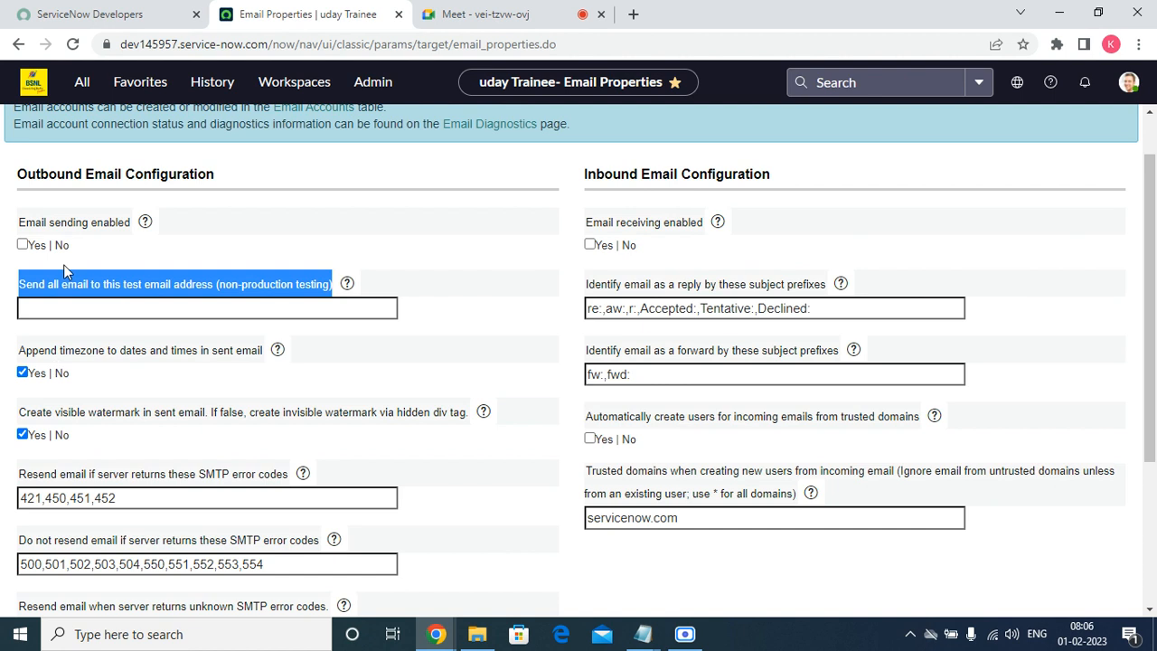
Set 'Email sending enabled' to Yes and enter a test email address for all outgoing mail.
left_click(23, 244)
left_click(84, 309)
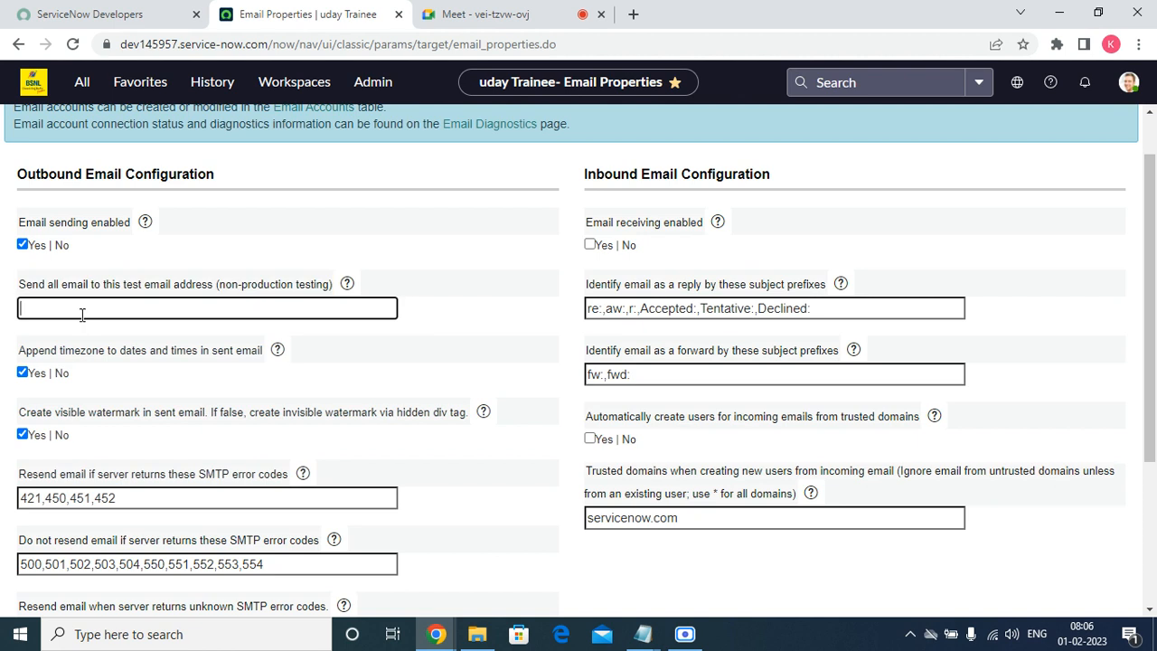
key("BackSpace")
key("BackSpace")
key("BackSpace")
key("BackSpace")
key("BackSpace")
key("BackSpace")
key("BackSpace")
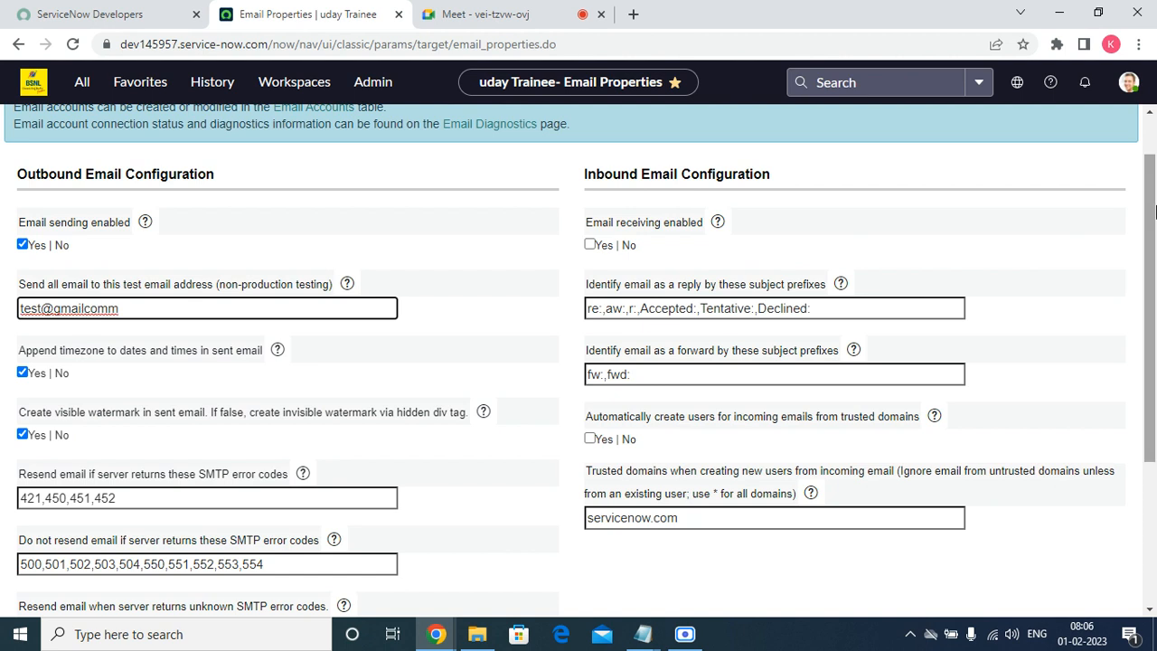
key("BackSpace")
key("BackSpace")
key("BackSpace")
key("BackSpace")
key("BackSpace")
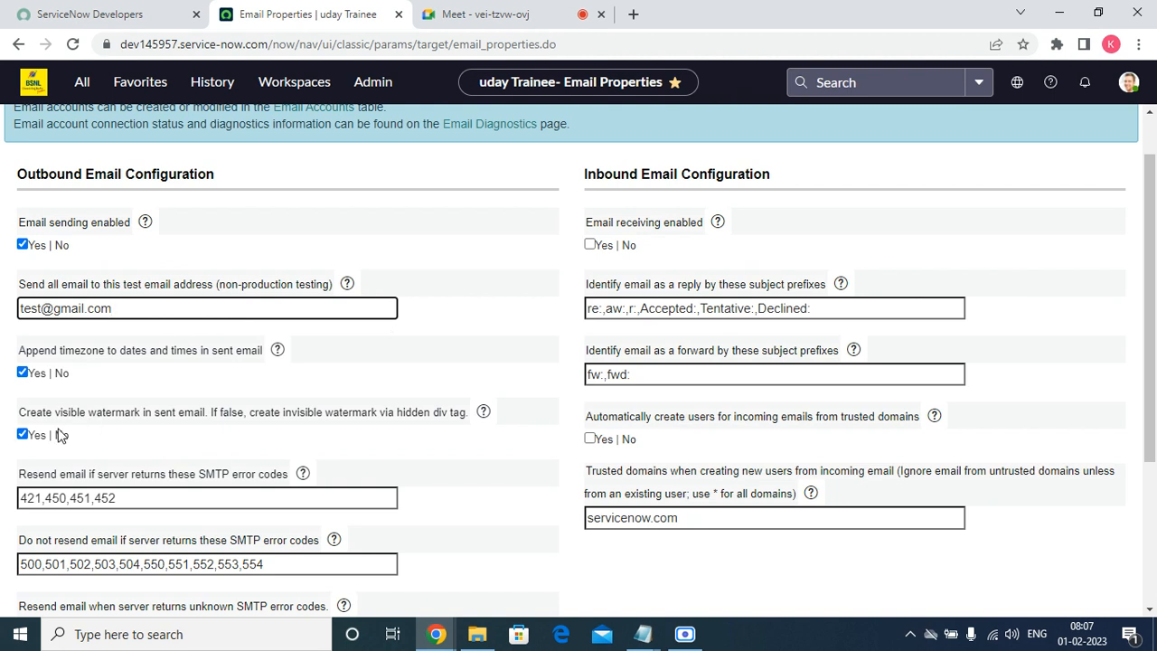
left_click_drag(17, 416, 169, 429)
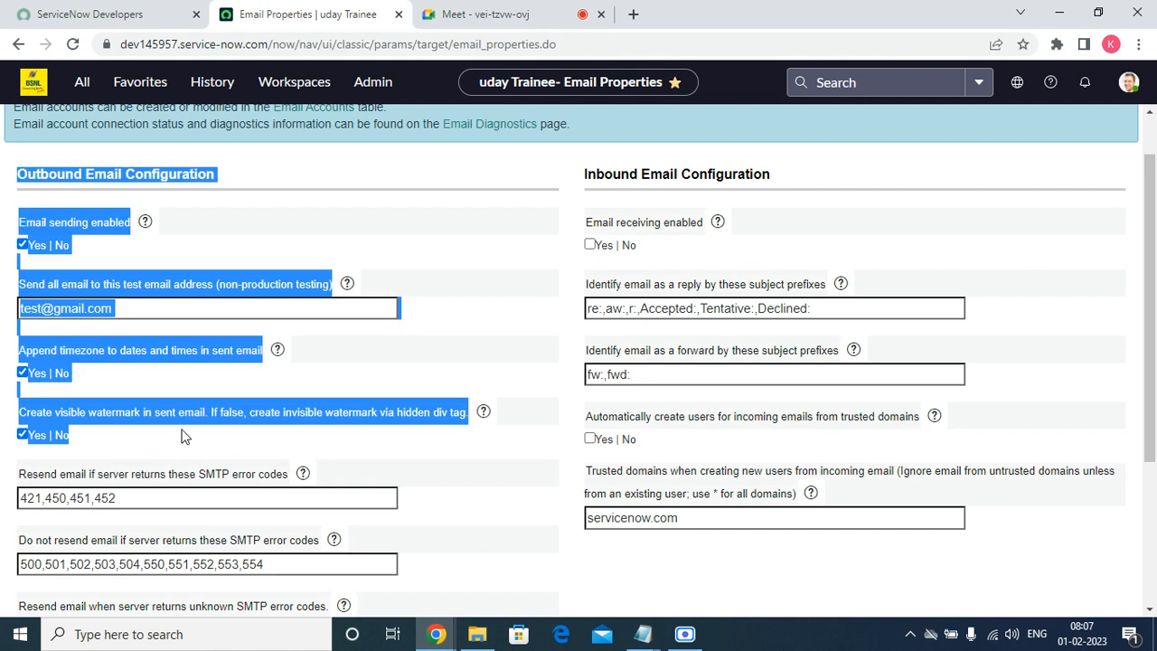
left_click(191, 447)
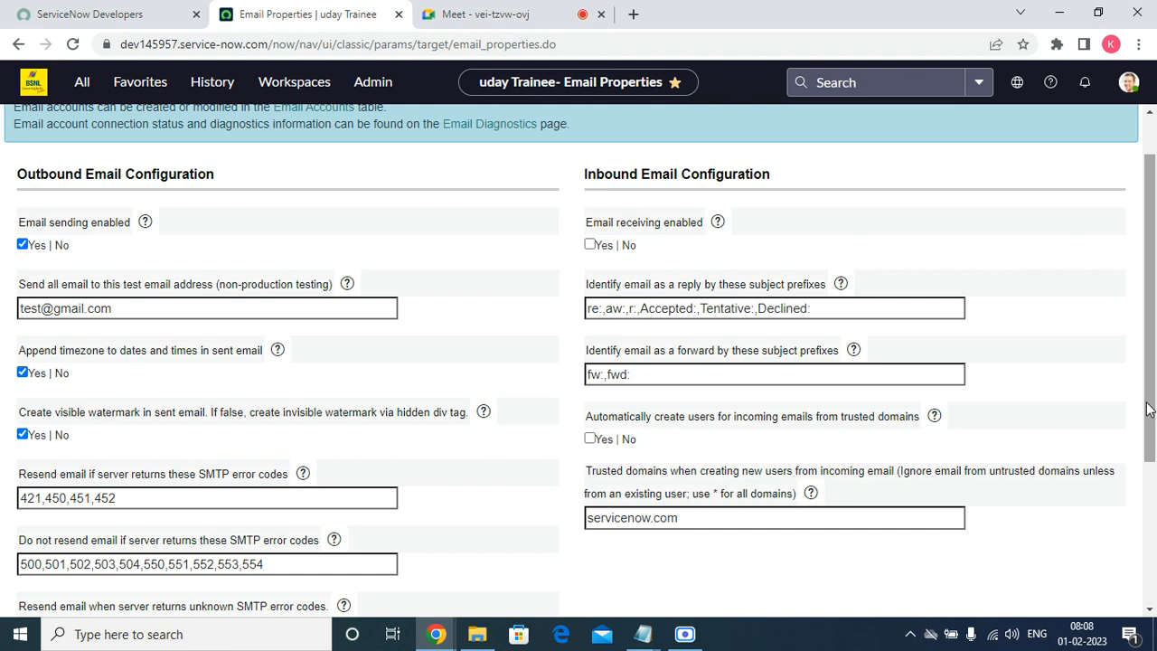
left_click_drag(1148, 410, 1144, 556)
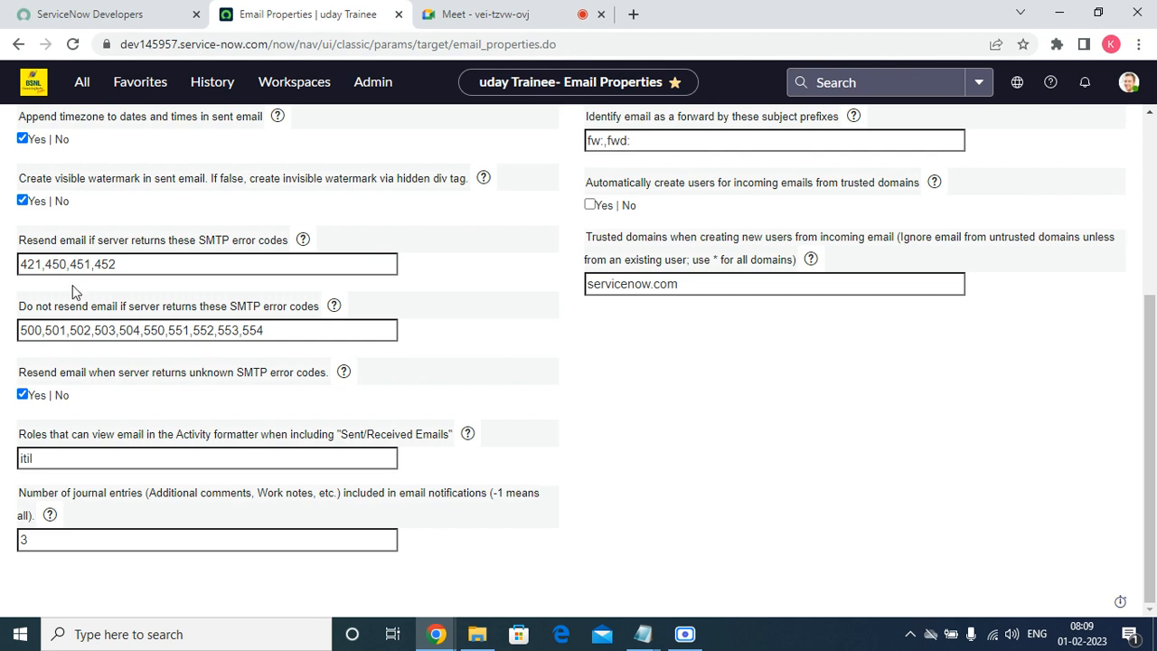
left_click_drag(350, 311, 15, 312)
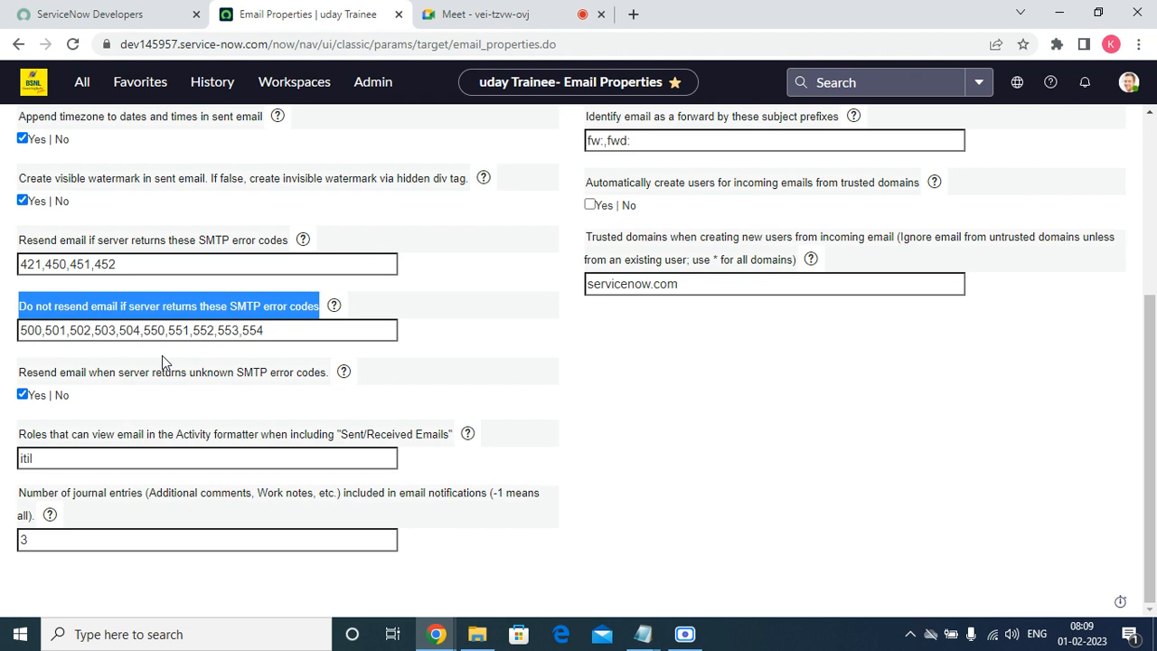
left_click(129, 402)
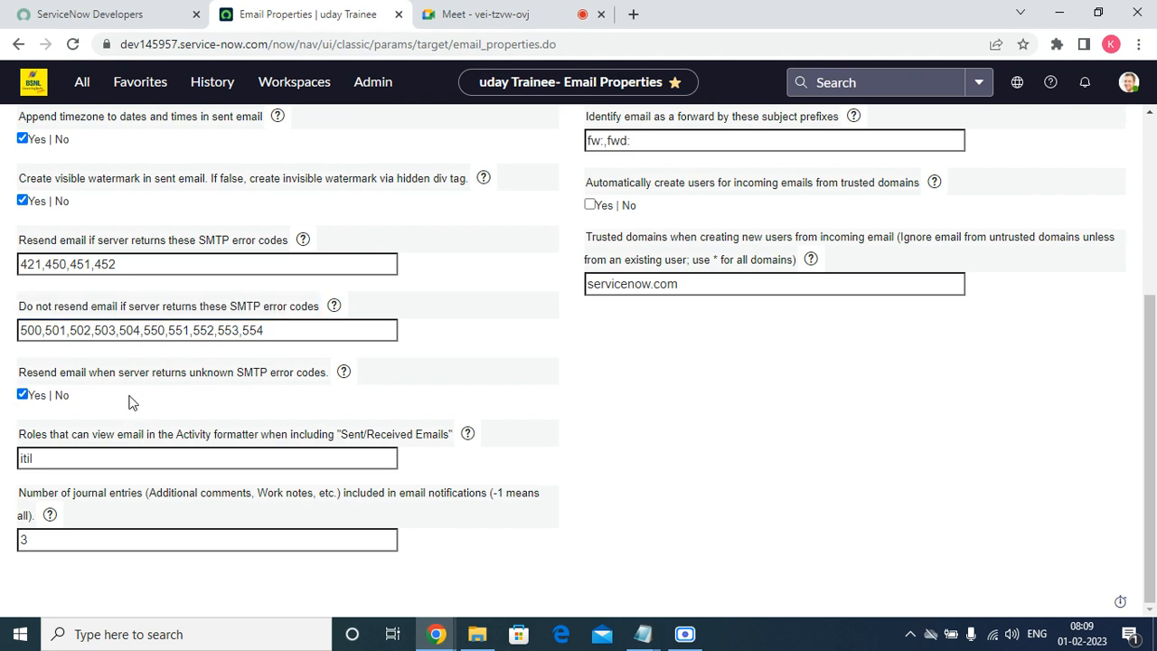
triple_click(135, 377)
left_click(136, 377)
left_click_drag(285, 336, 18, 334)
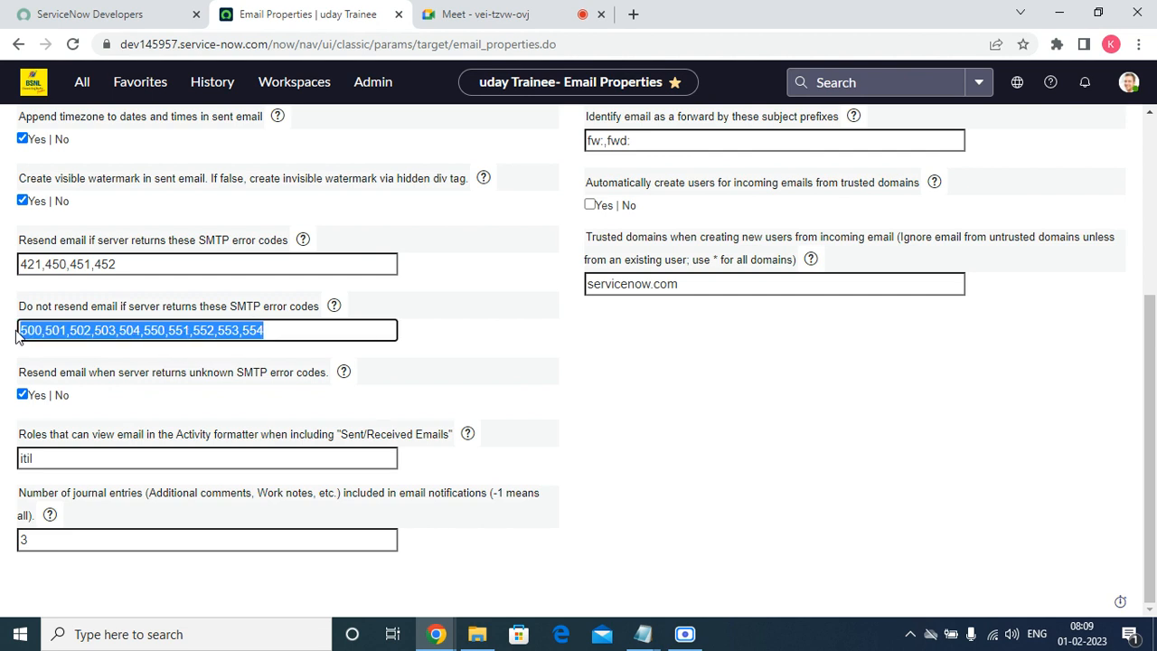
left_click(132, 264)
left_click_drag(132, 264, 34, 265)
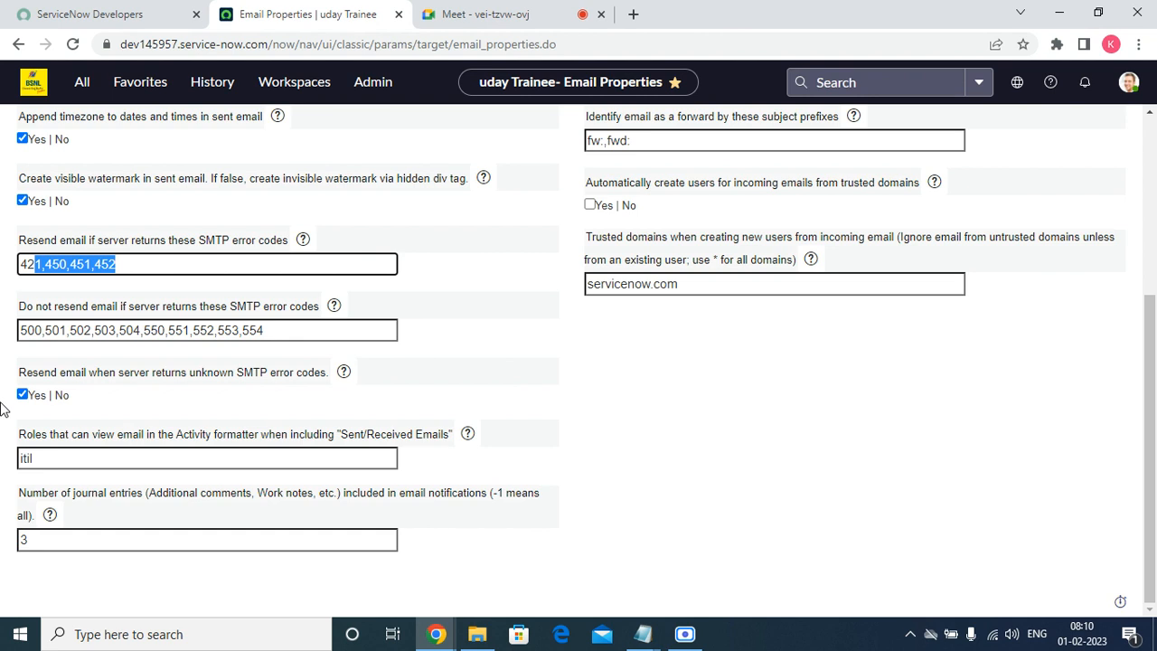
left_click(144, 463)
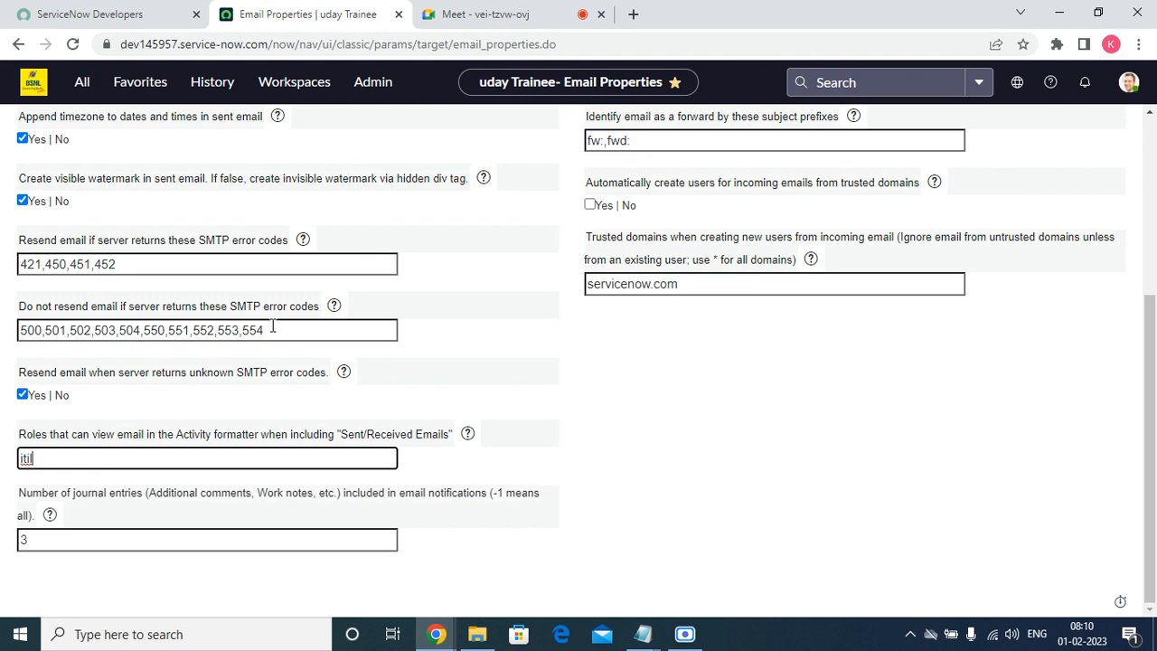
left_click(32, 540)
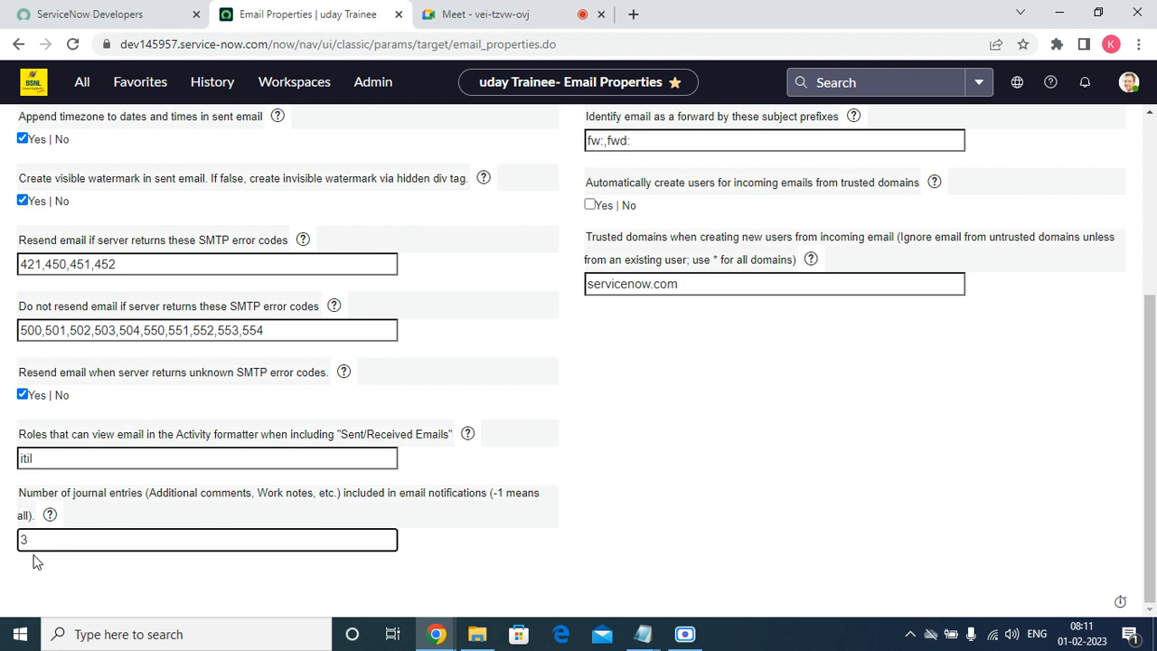
Save the Email Properties changes from the top of the page.
scroll(926, 484, "up", 3)
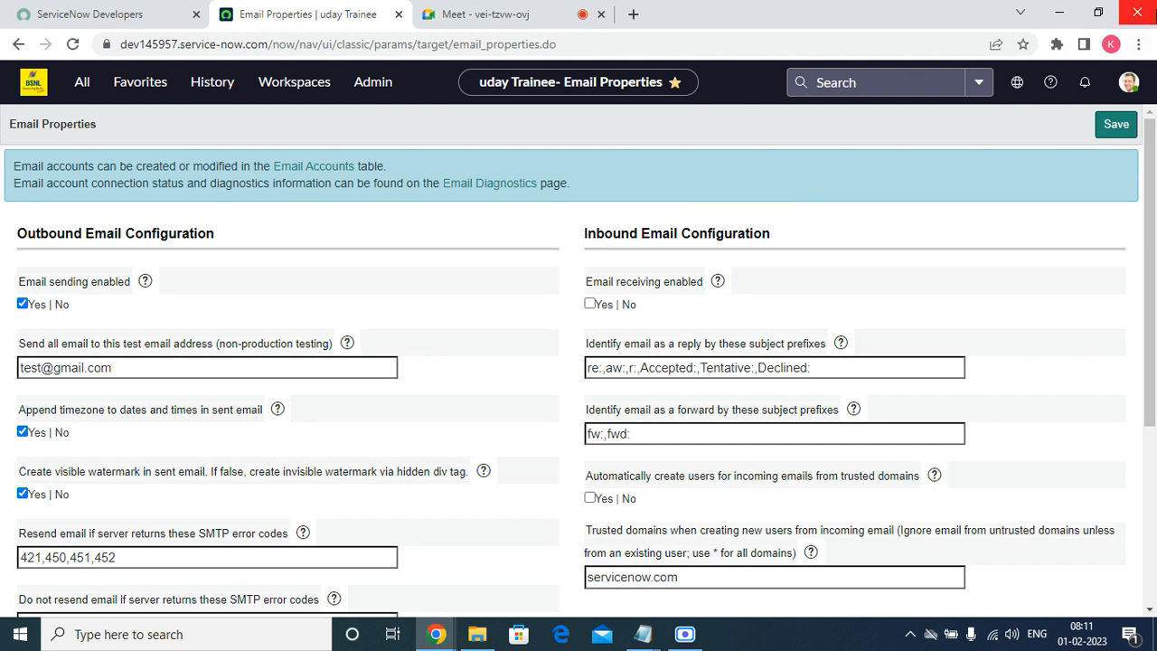
left_click(1117, 127)
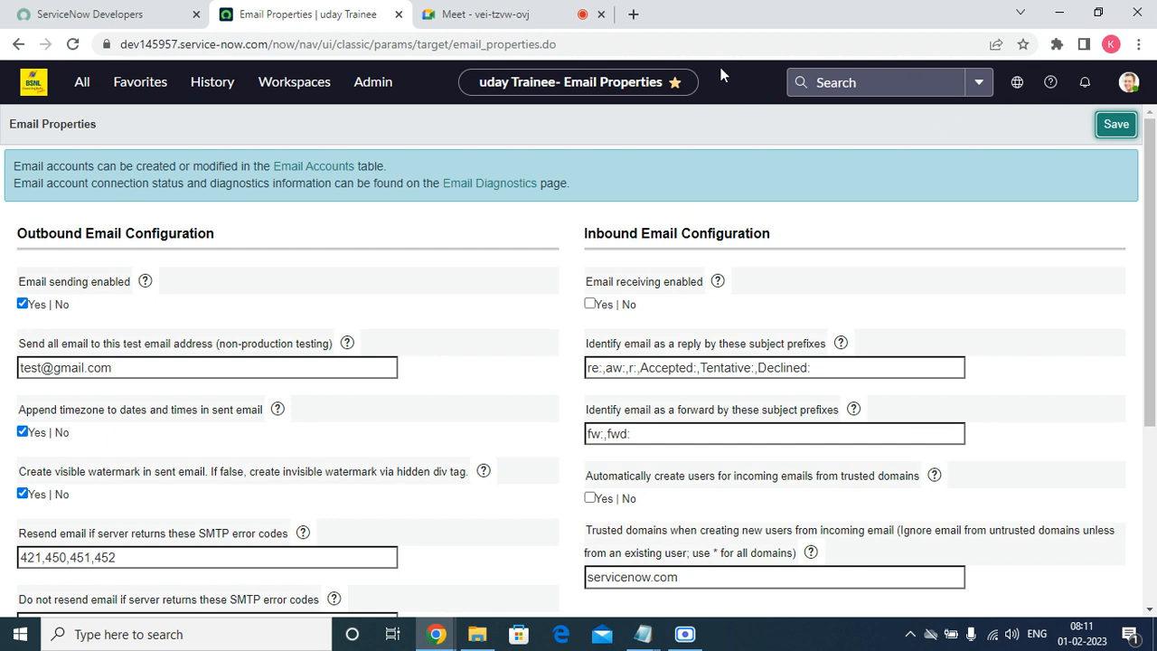
left_click(1127, 135)
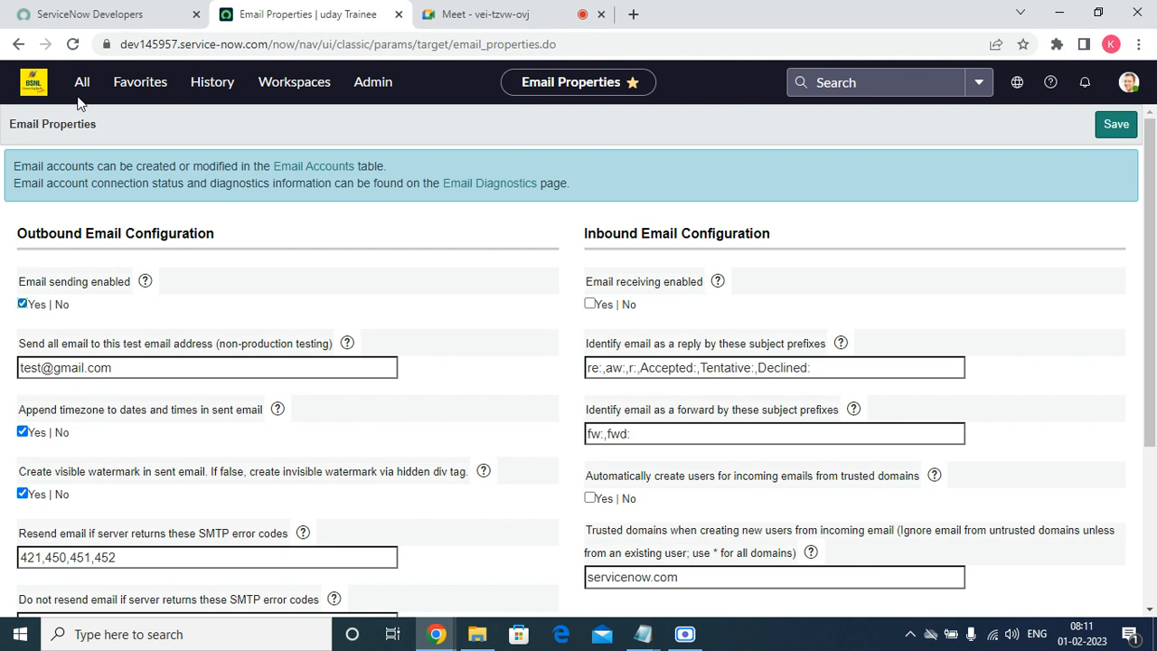
Filter the navigator for 'email acc' and open the empty Email Accounts list.
left_click(135, 82)
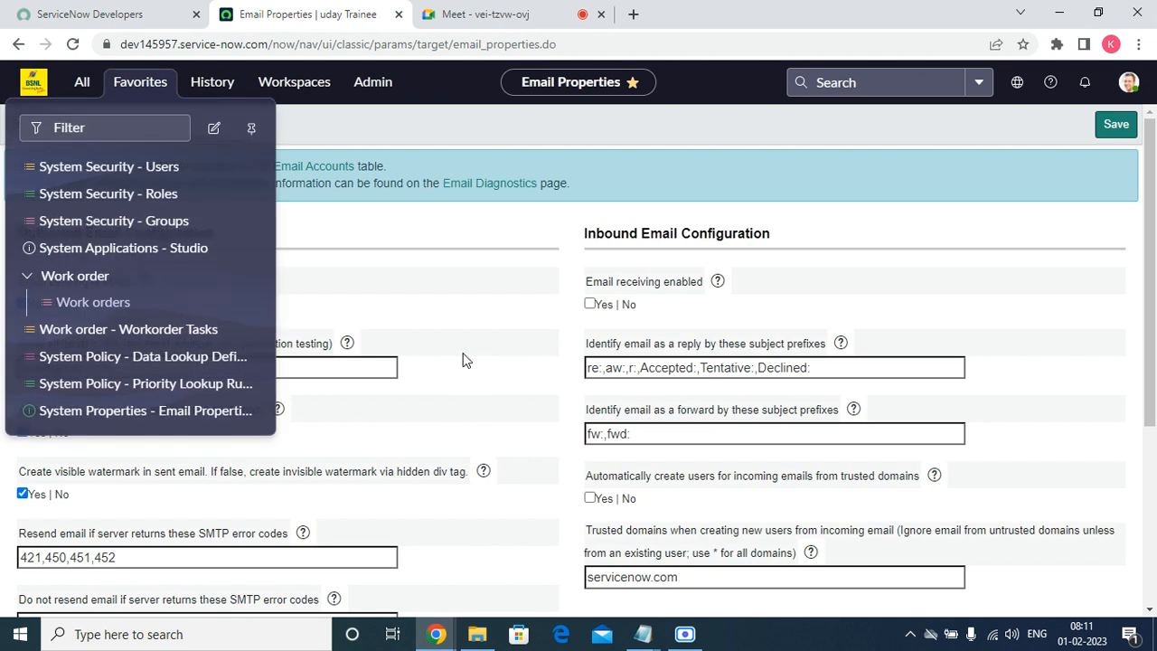
left_click(505, 299)
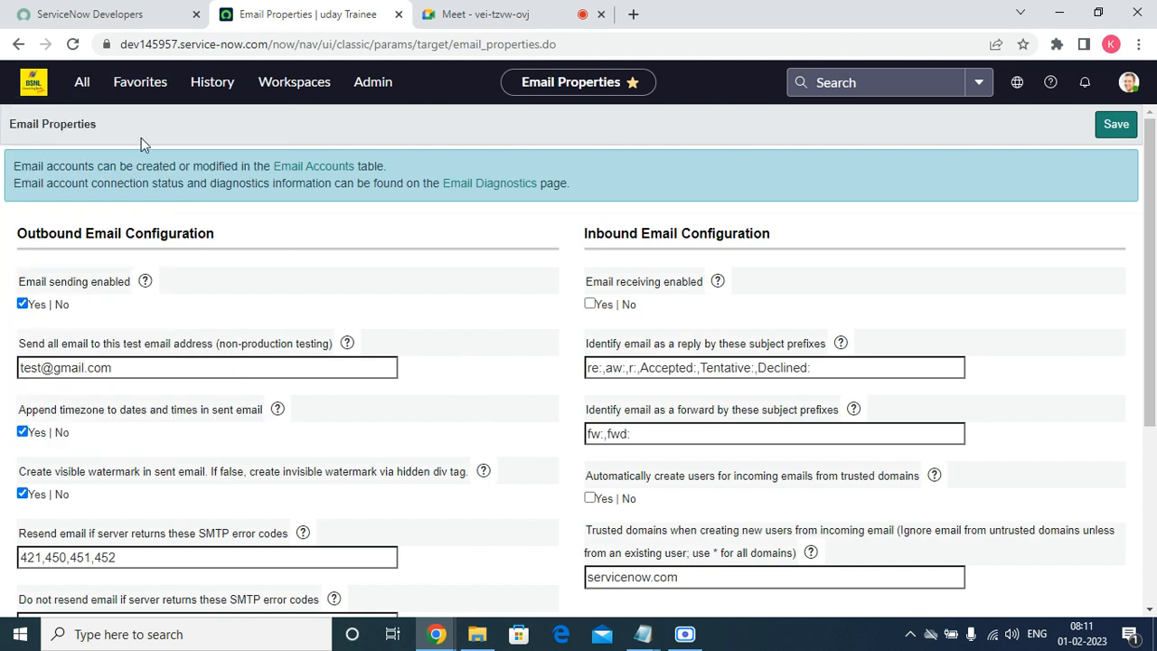
left_click(79, 82)
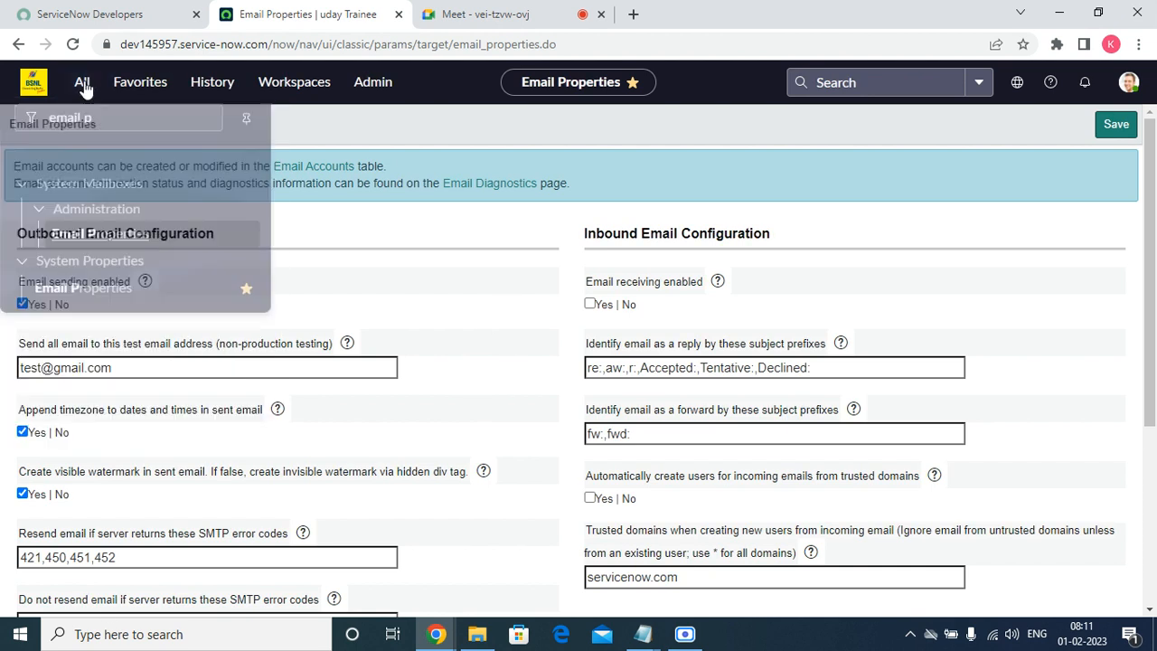
left_click(145, 127)
key("BackSpace")
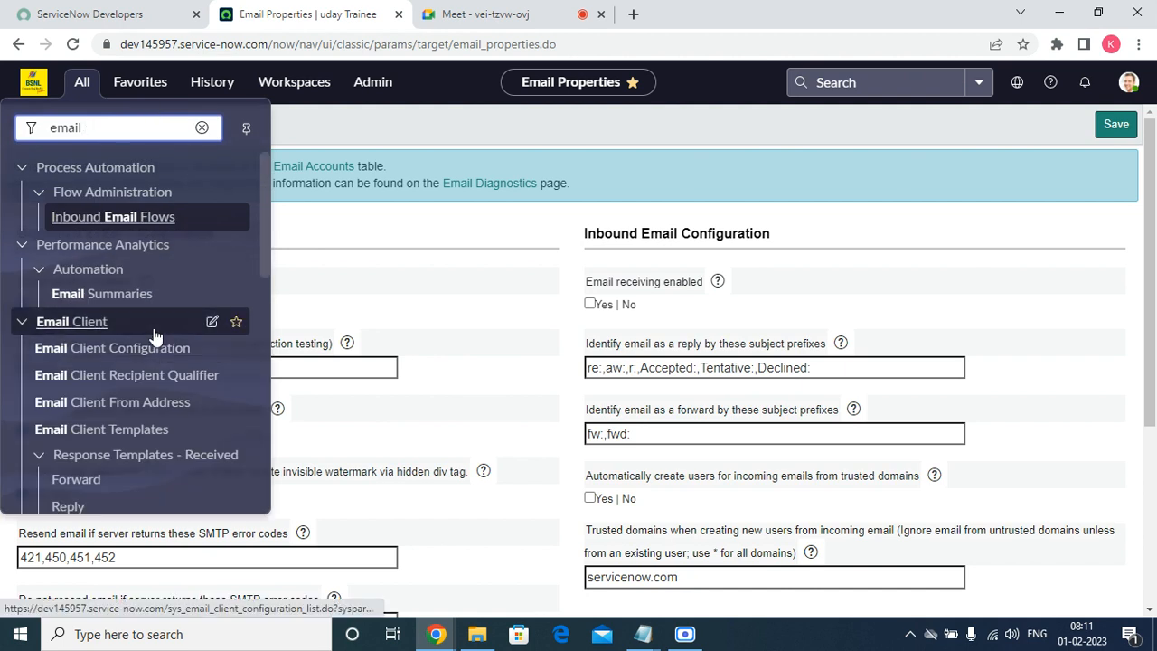
type("acc")
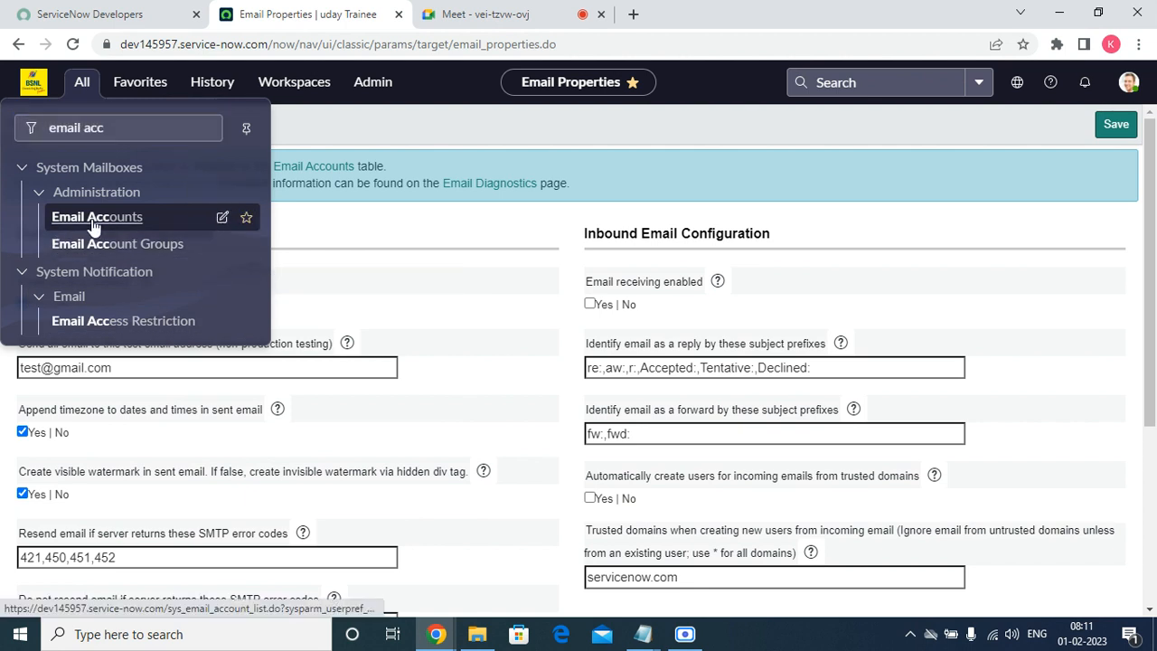
left_click(54, 228)
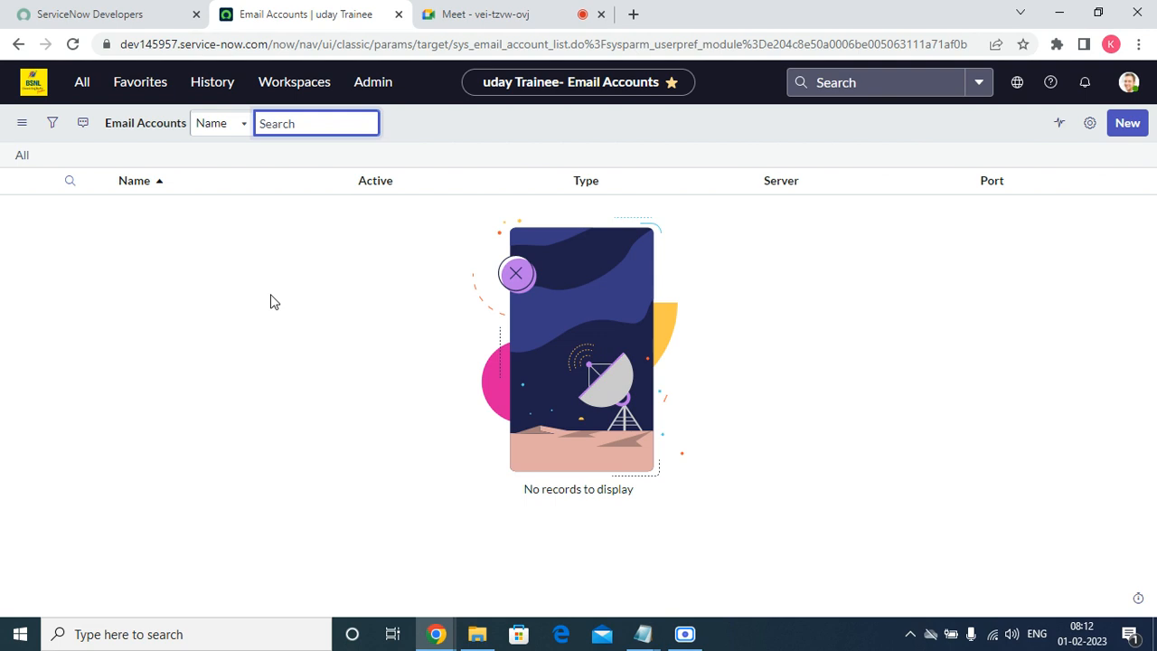
Start a new Email Account record from the Email Accounts list.
left_click(83, 83)
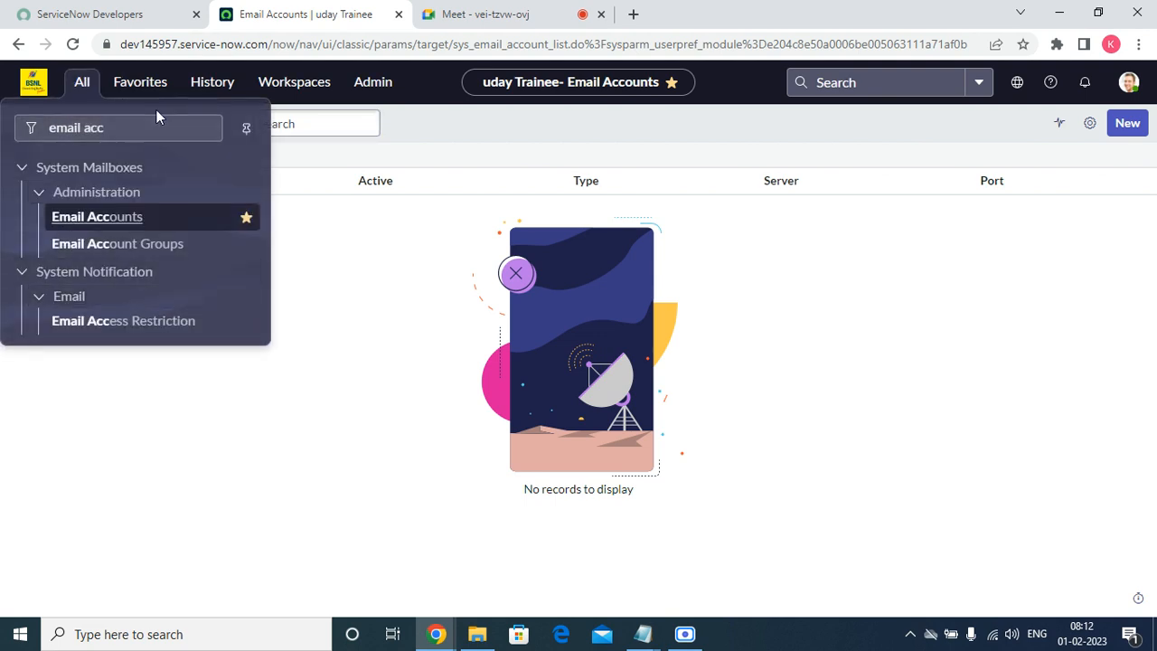
left_click(1097, 271)
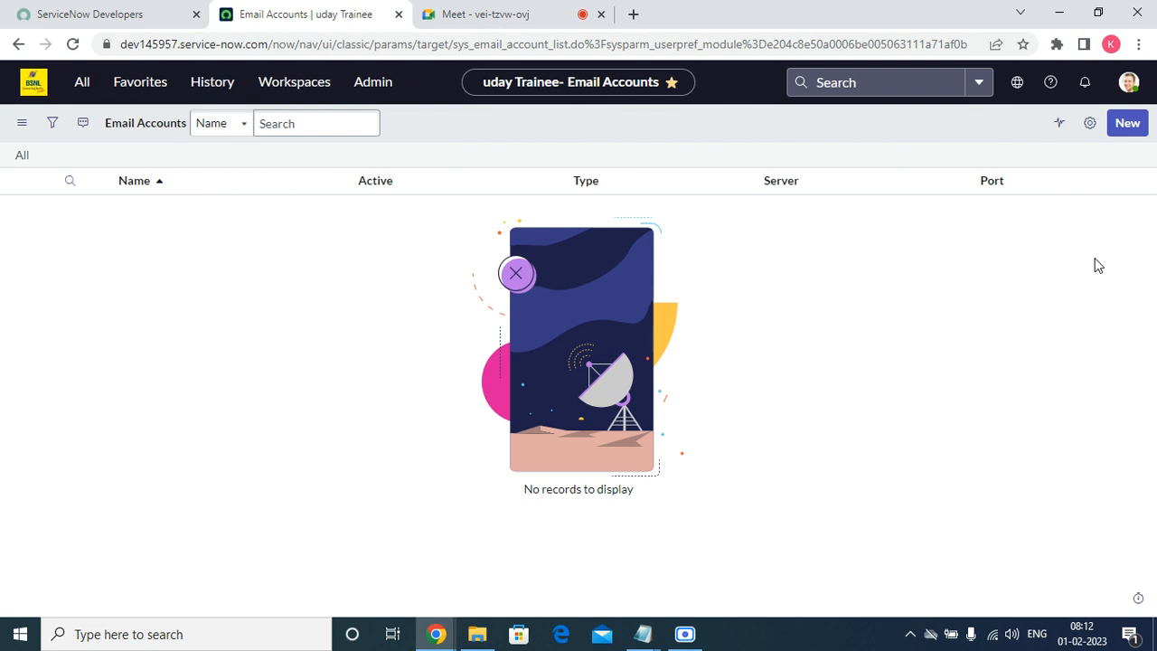
left_click(1127, 123)
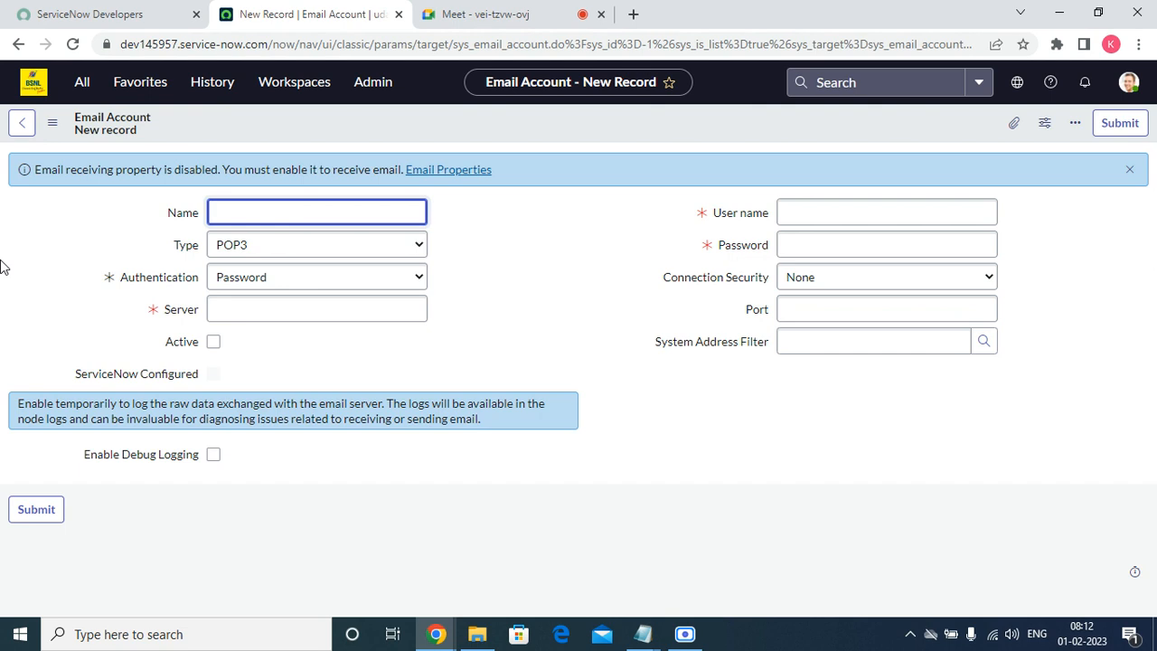
left_click(241, 251)
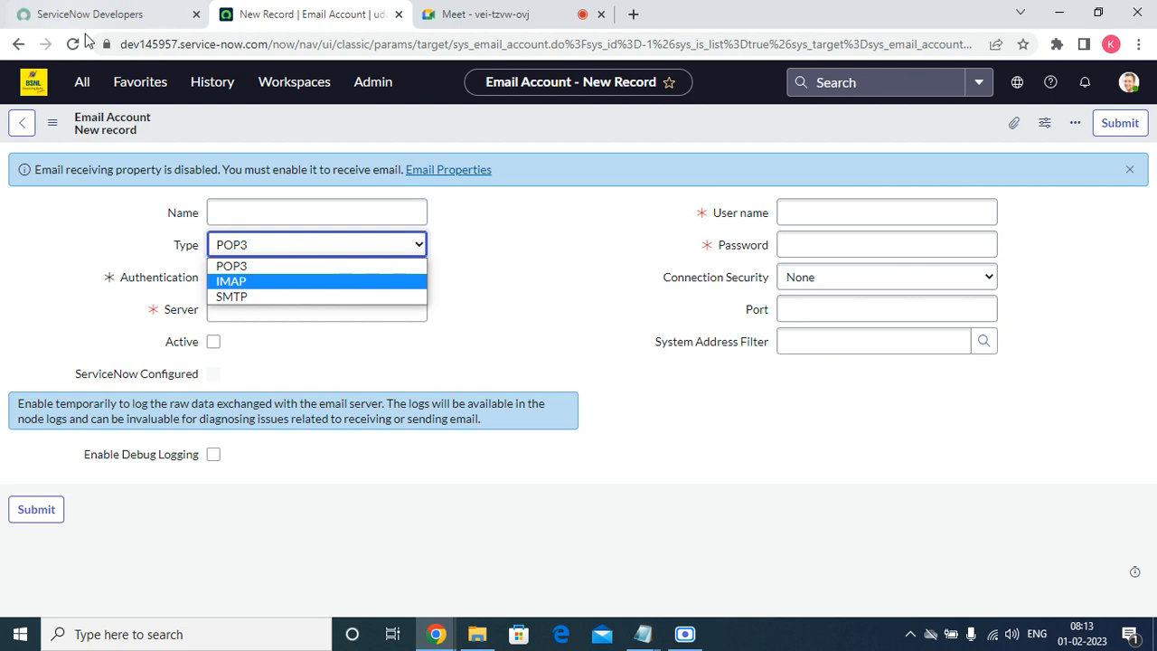
left_click(140, 81)
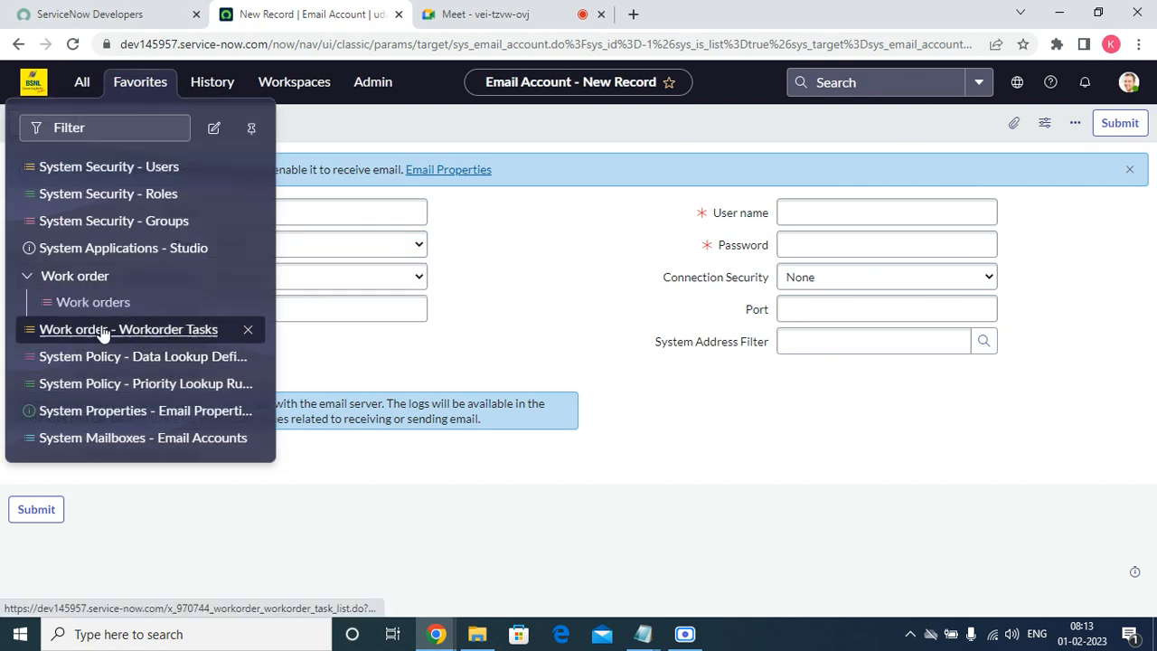
Open the Work orders list and open CSM work order NAR0011101 in a new tab.
left_click(95, 303)
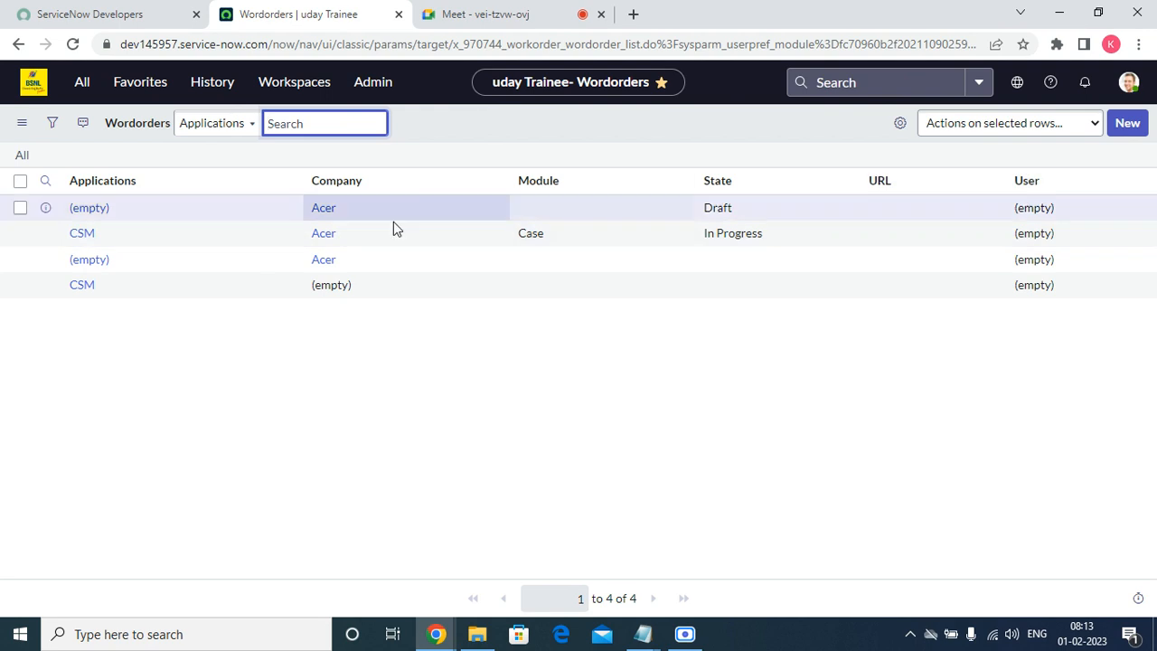
right_click(341, 185)
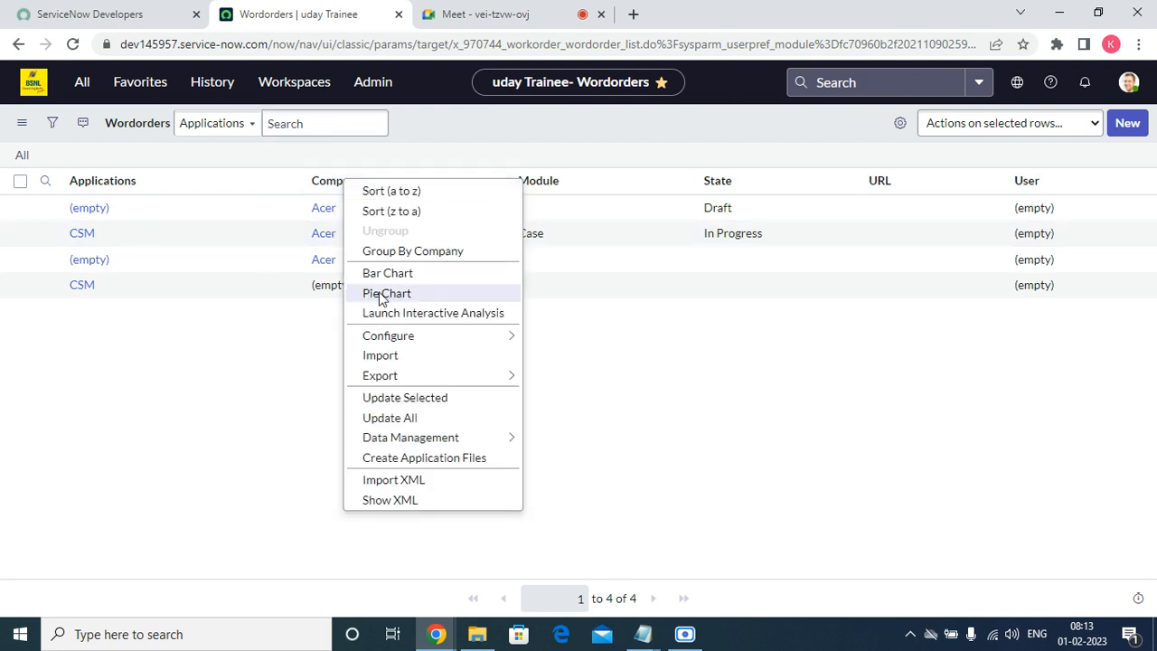
left_click(127, 436)
right_click(41, 234)
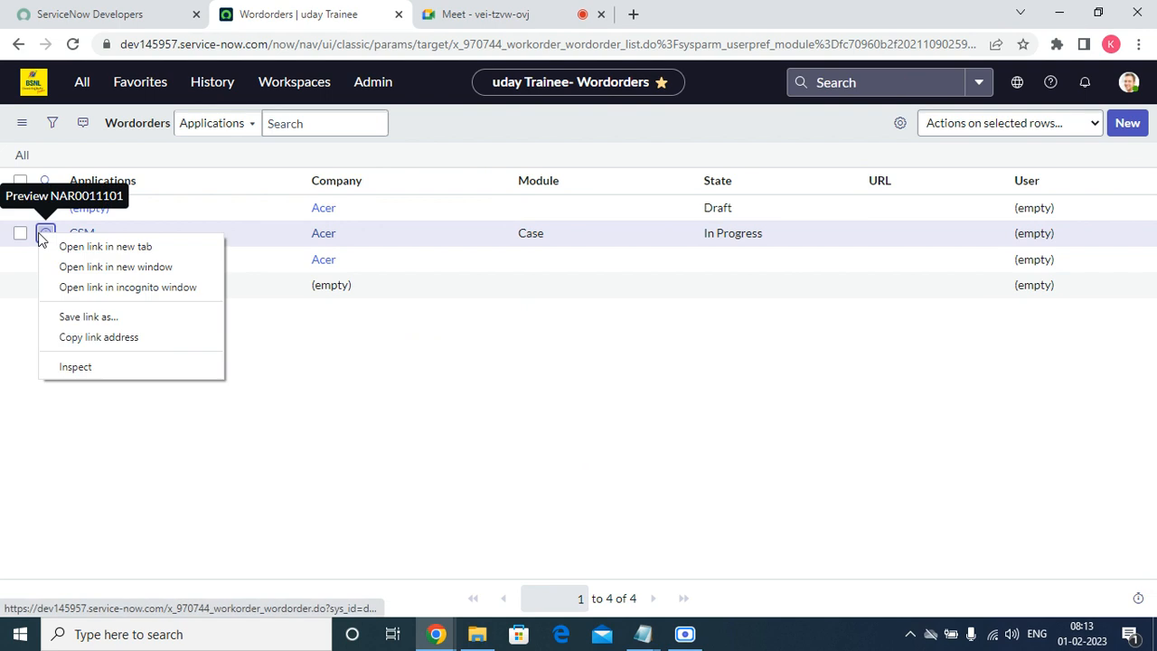
left_click(64, 251)
left_click(473, 18)
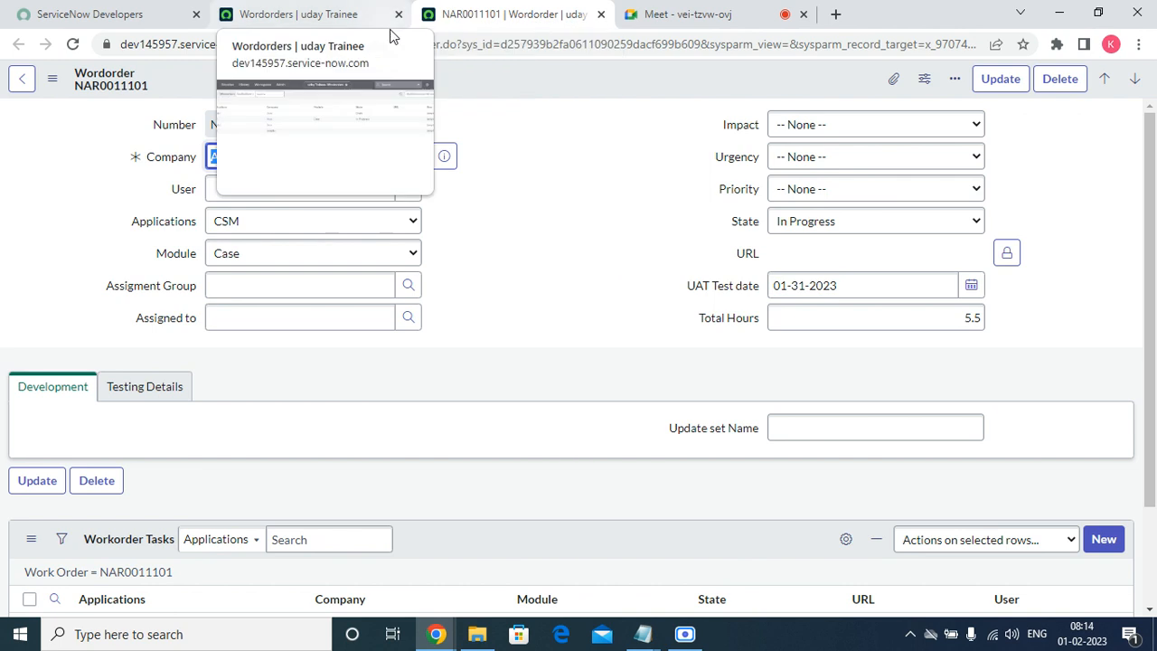
Show the Wordorder table's notifications via Configure > Notifications on the form header.
right_click(487, 79)
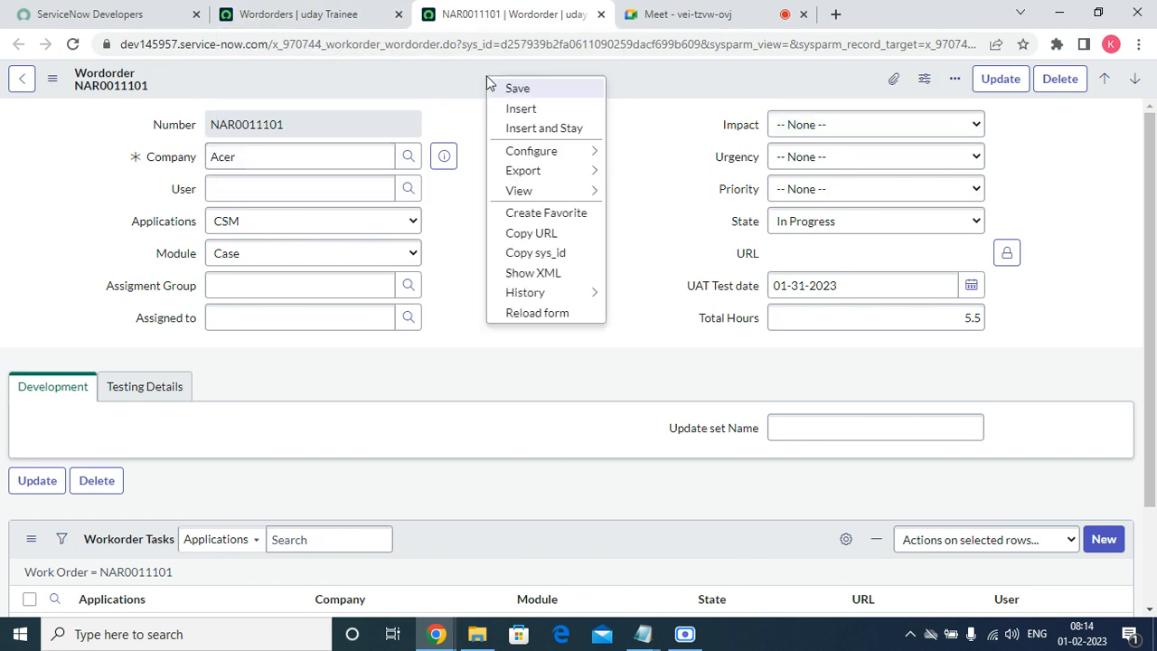
mouse_move(530, 152)
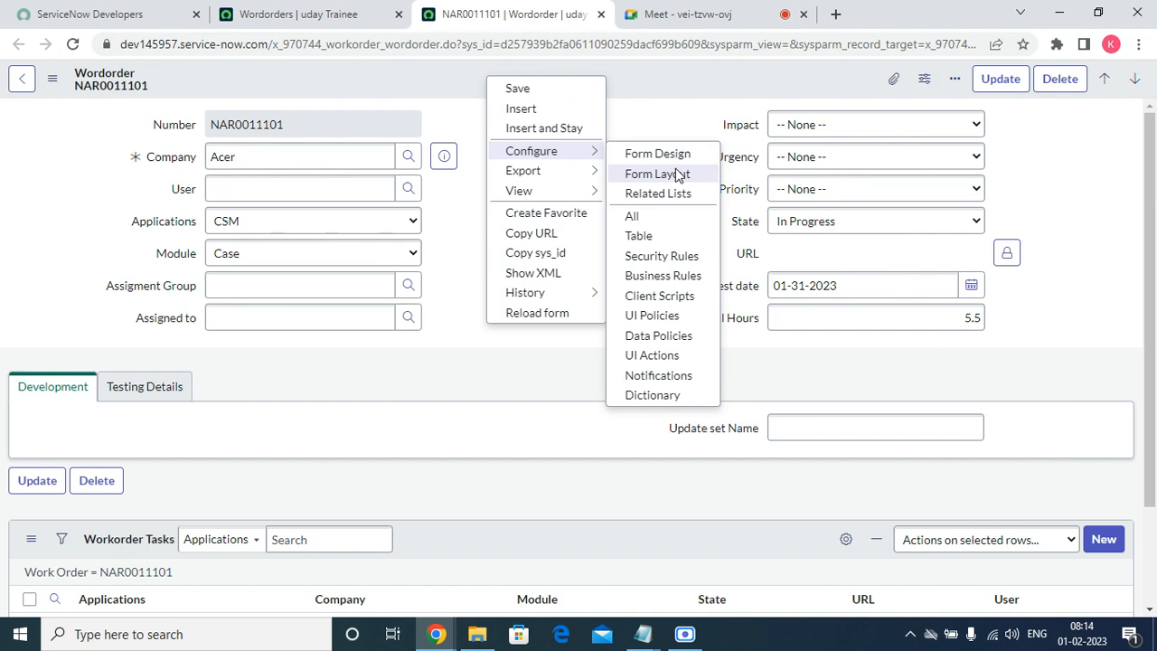
left_click(675, 380)
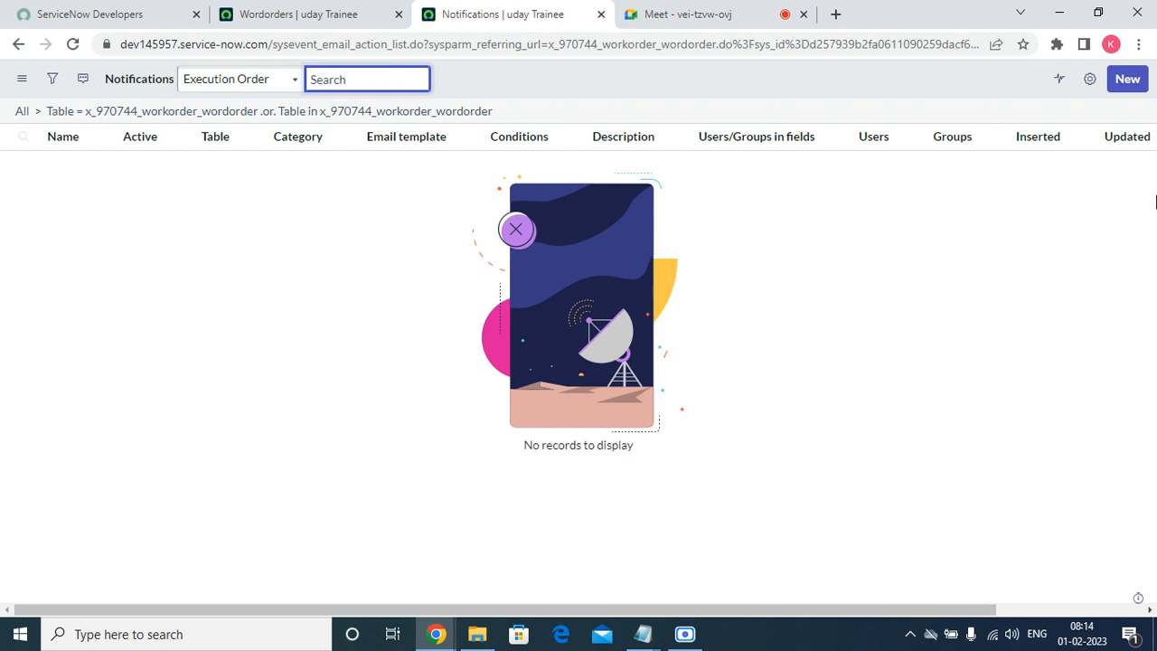
Create a new Notification record for the Wordorder table.
left_click(1116, 84)
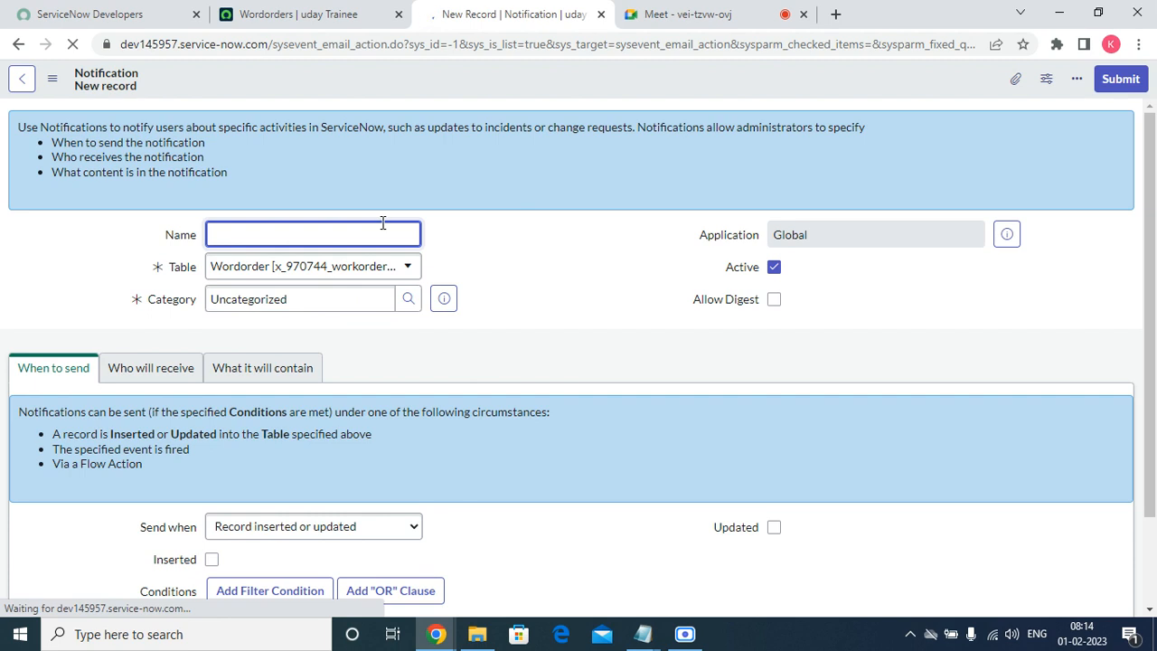
Type the notification name 'Work order creation confirmed', correcting the typos along the way.
type("Work oder")
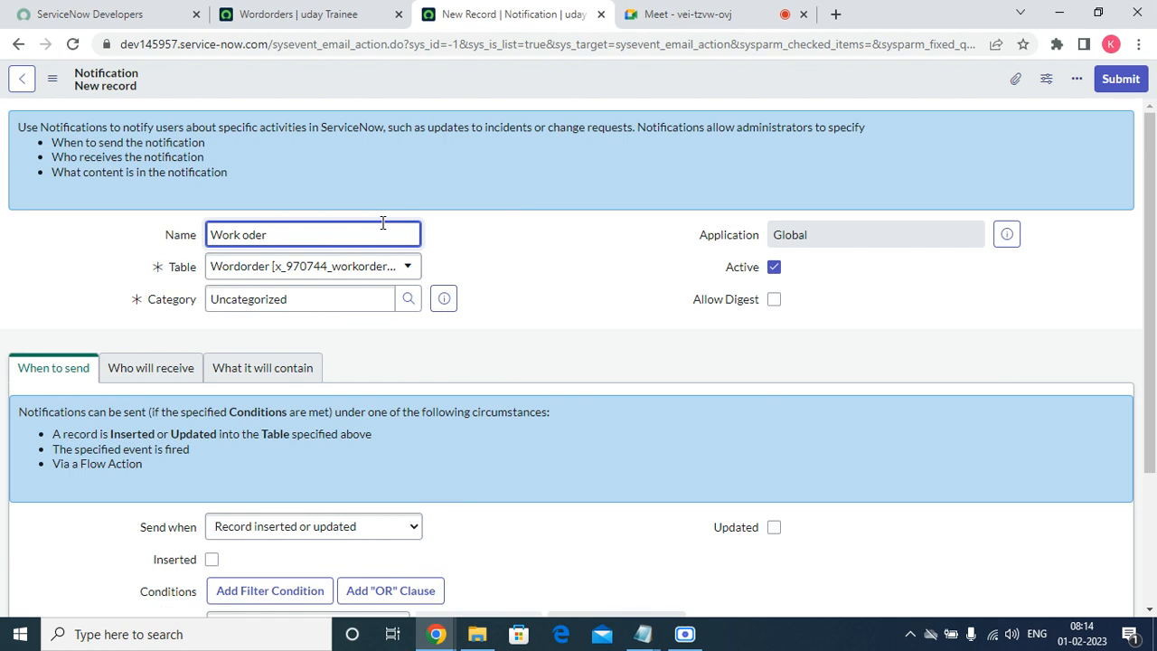
key("BackSpace")
key("BackSpace")
key("BackSpace")
key("BackSpace")
type("rder c")
type("on")
key("BackSpace")
key("BackSpace")
type("reation cconfi")
key("BackSpace")
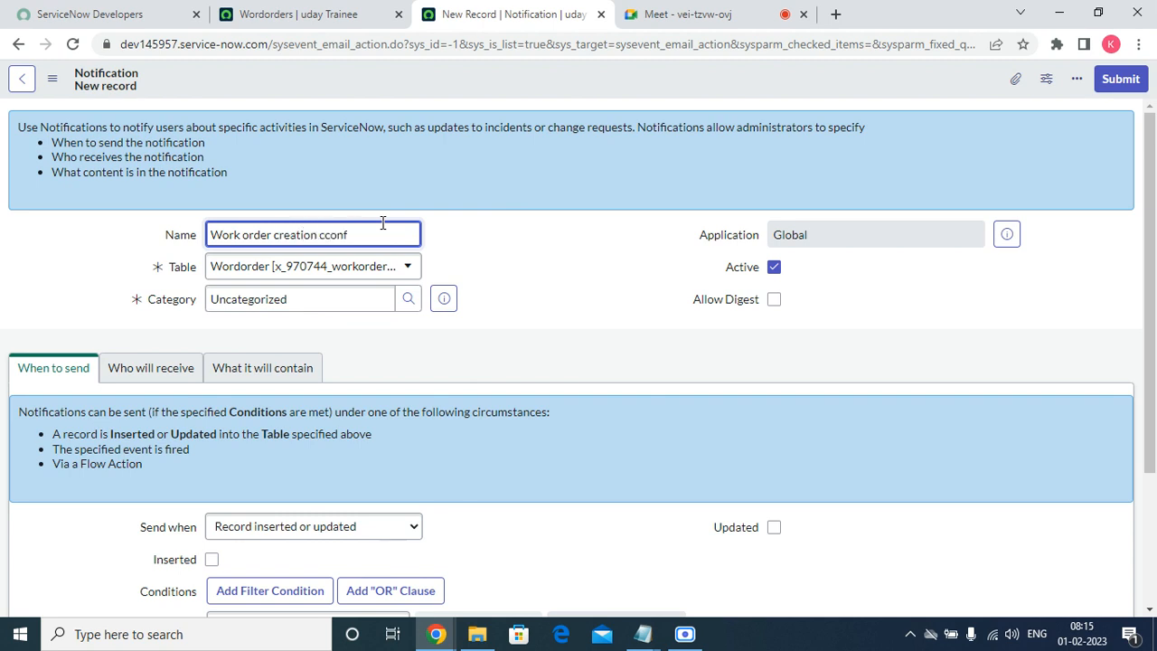
key("BackSpace")
key("BackSpace")
key("BackSpace")
key("BackSpace")
type("onfirmed")
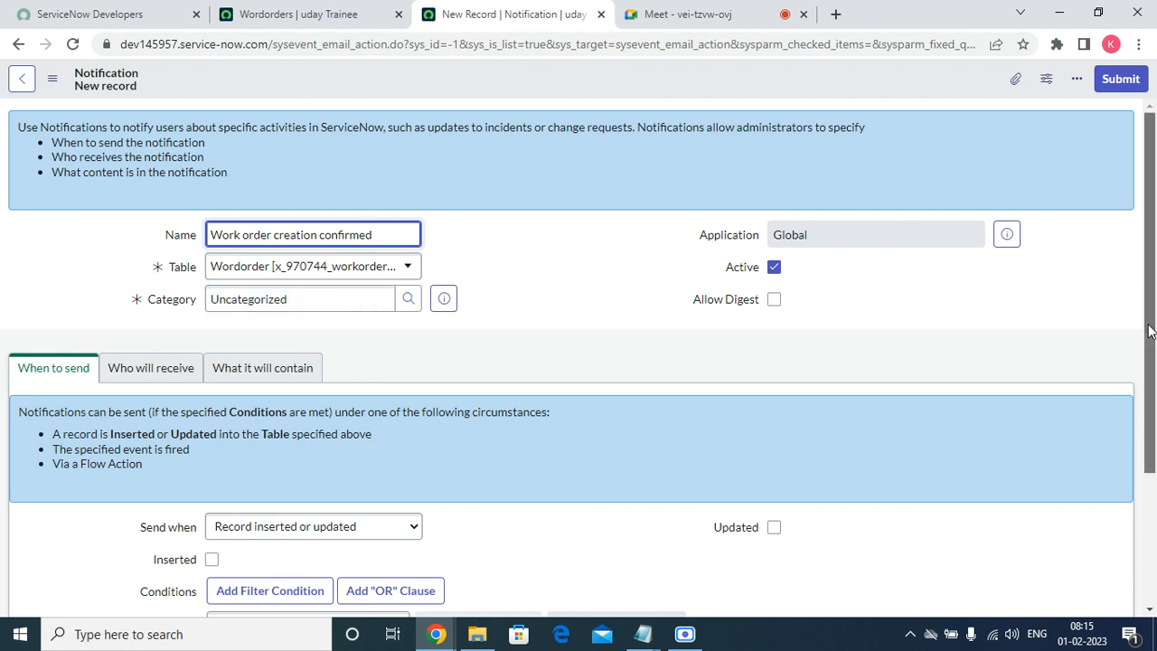
left_click_drag(1150, 331, 1141, 441)
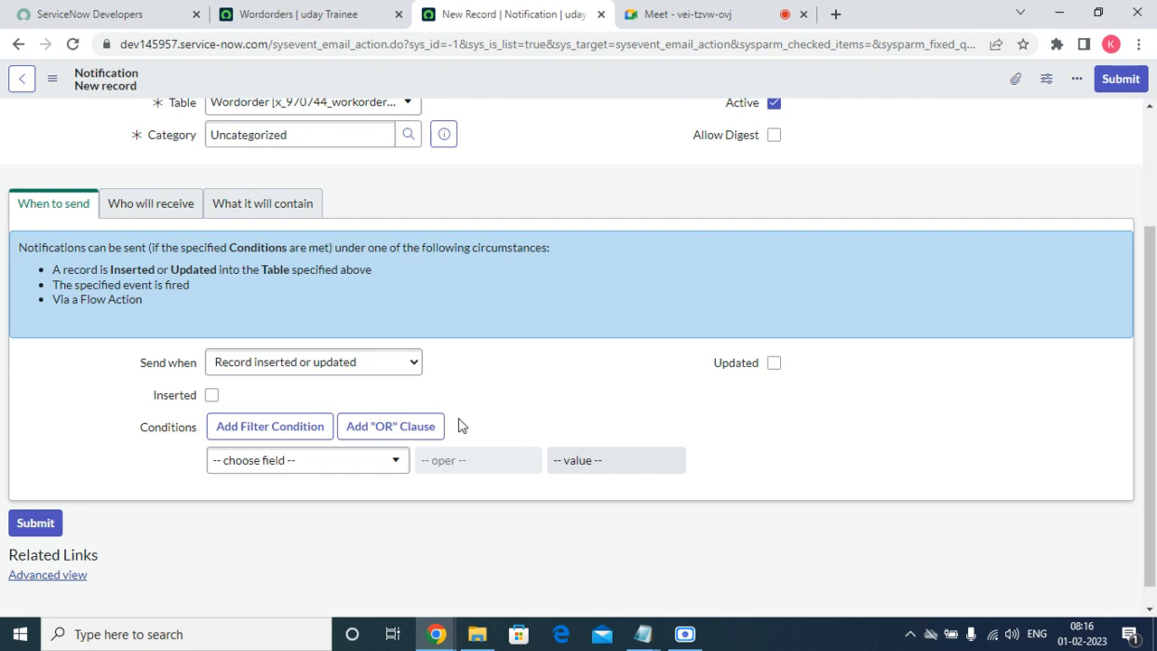
Keep Send when as 'Record inserted or updated' and tick the Inserted checkbox.
left_click(304, 364)
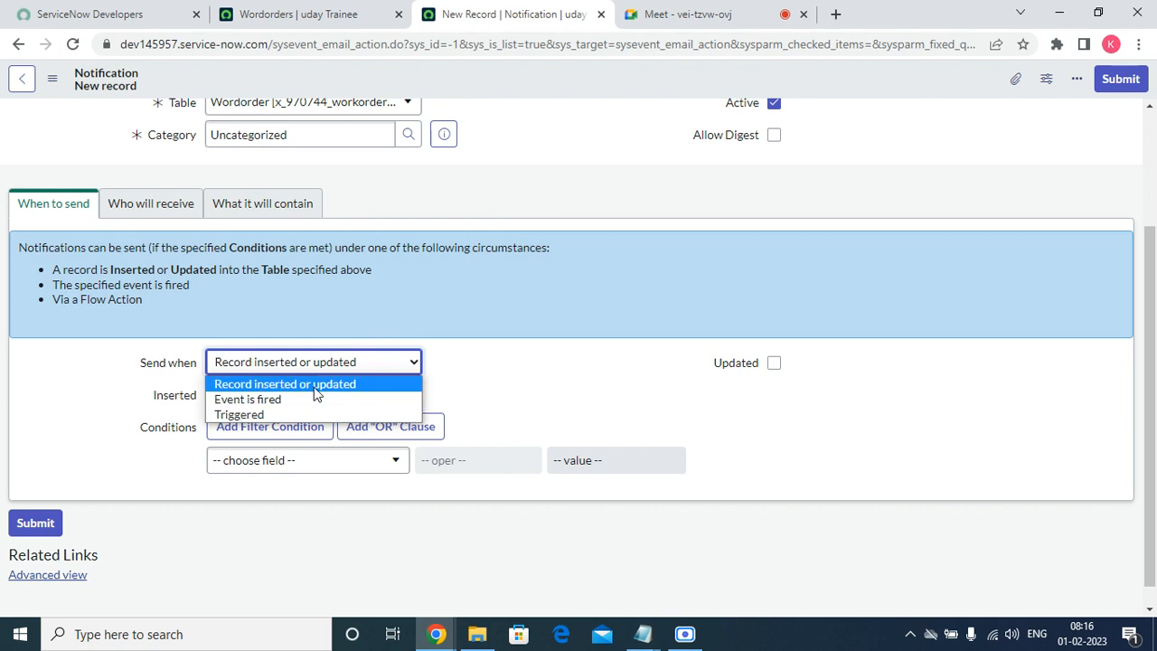
left_click(316, 387)
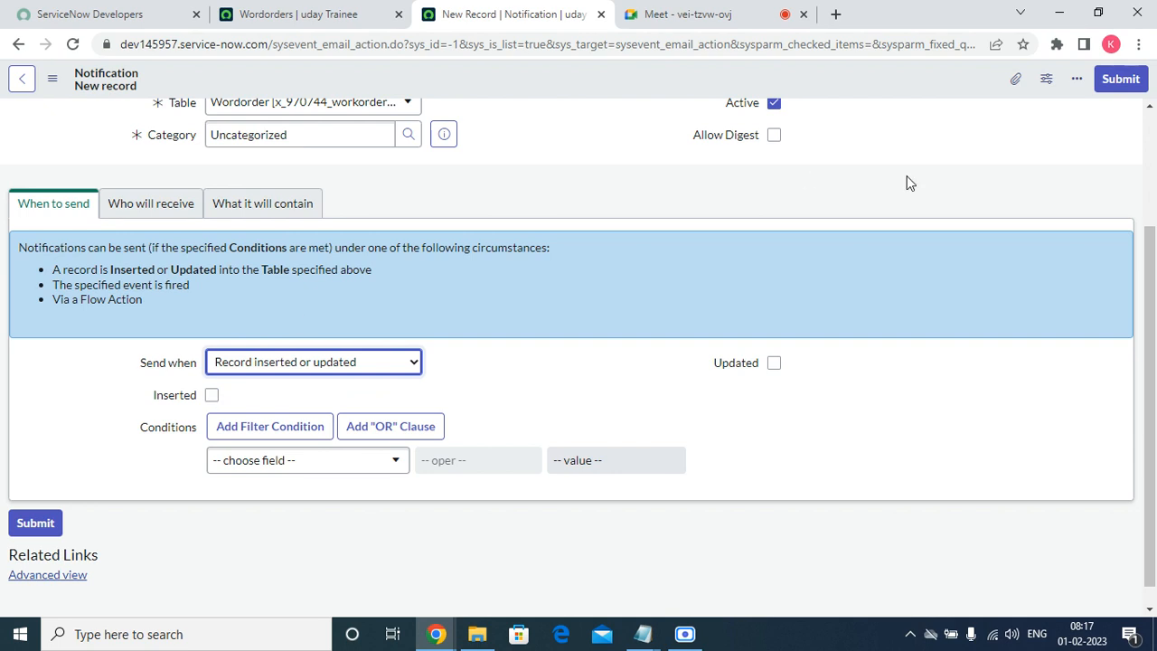
left_click(211, 396)
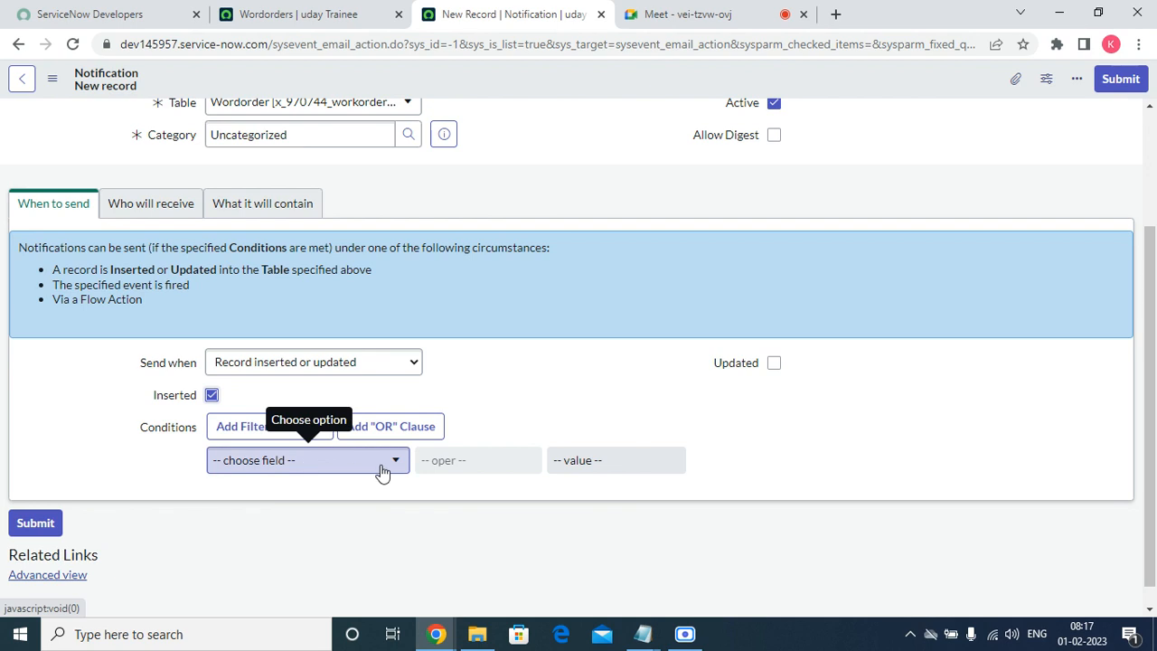
Glance at the Wordorders list, then open the condition's field list on the notification.
left_click(336, 18)
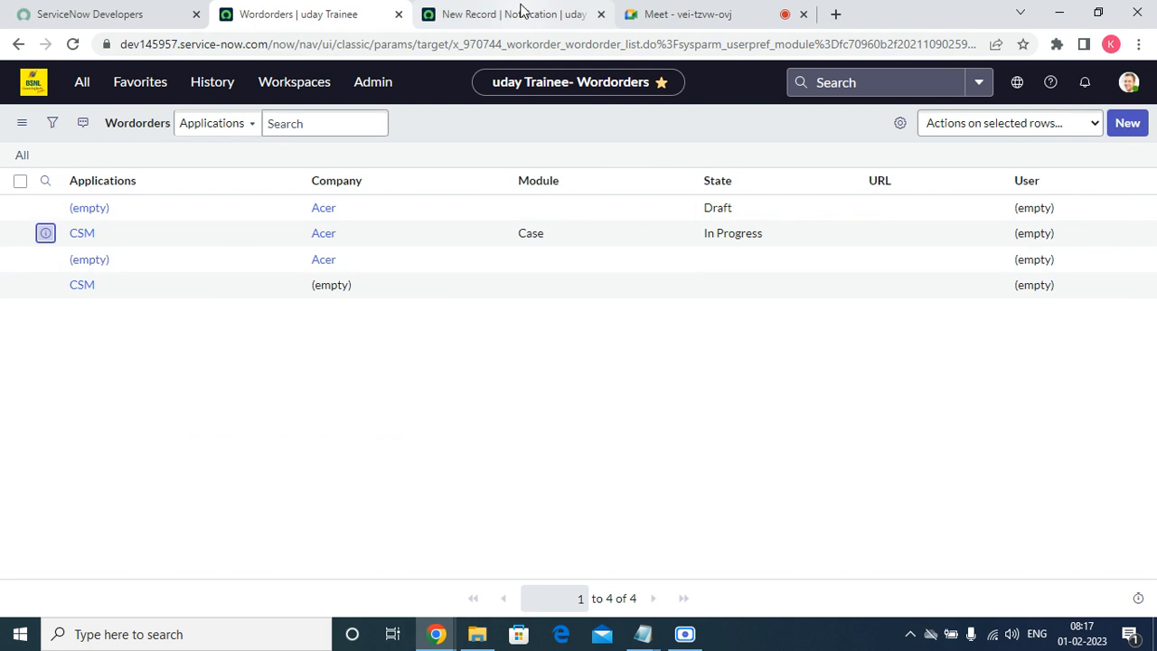
left_click(521, 11)
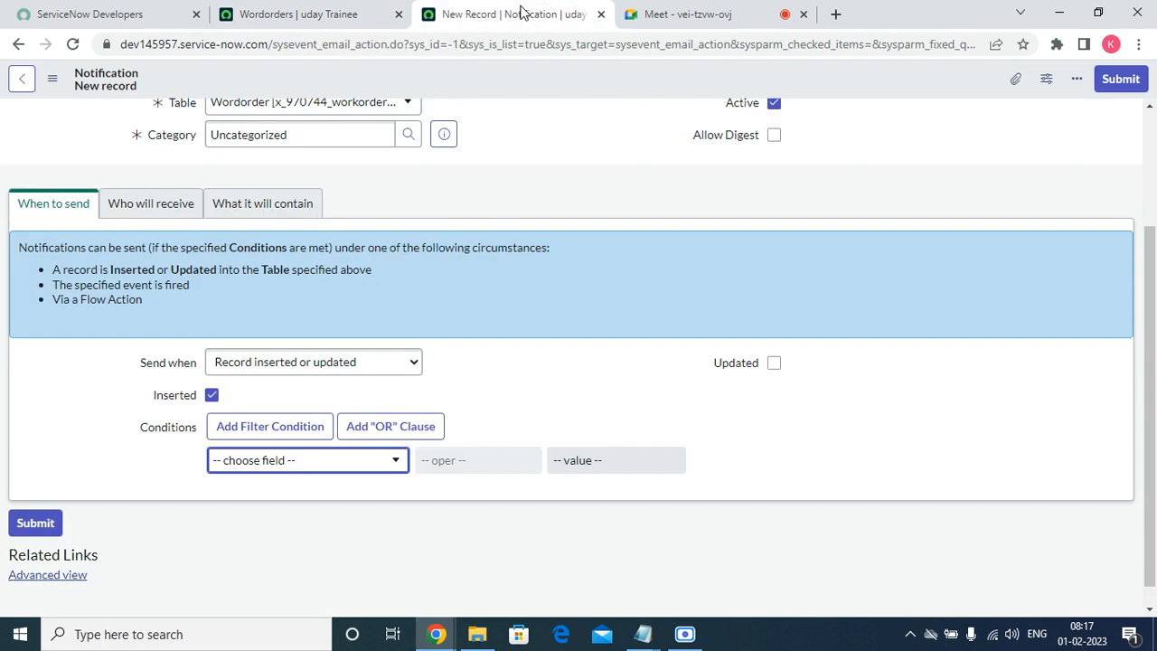
left_click(359, 19)
left_click(516, 14)
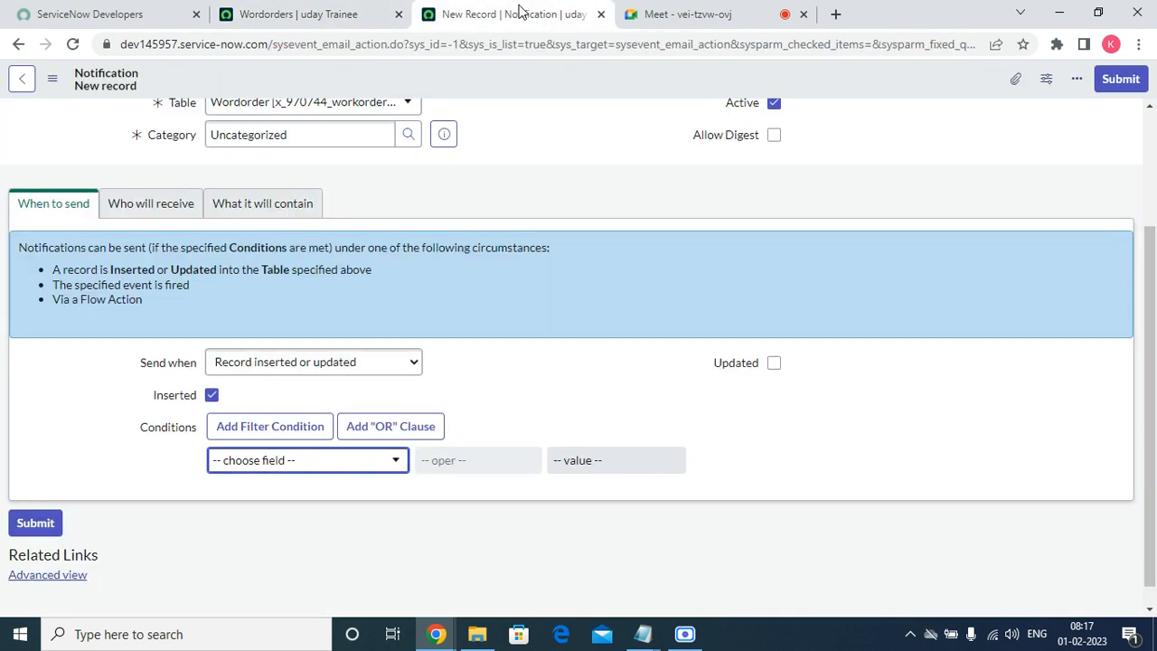
left_click(354, 467)
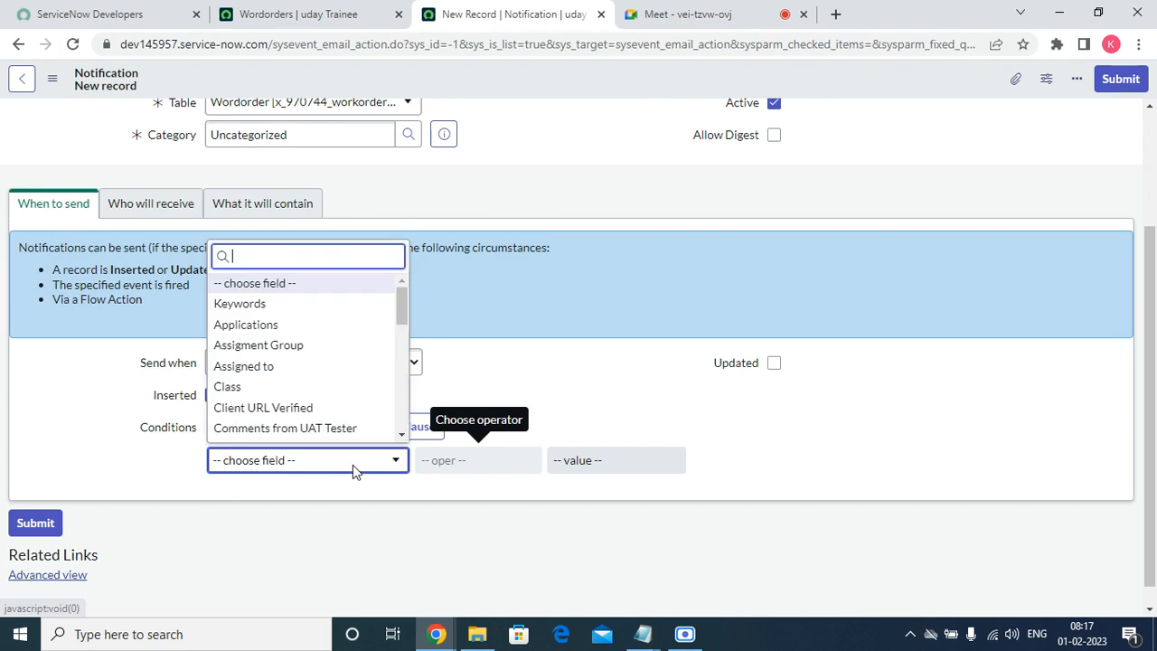
Set the notification condition to State is Draft, then bring up the recipient settings.
type("sta")
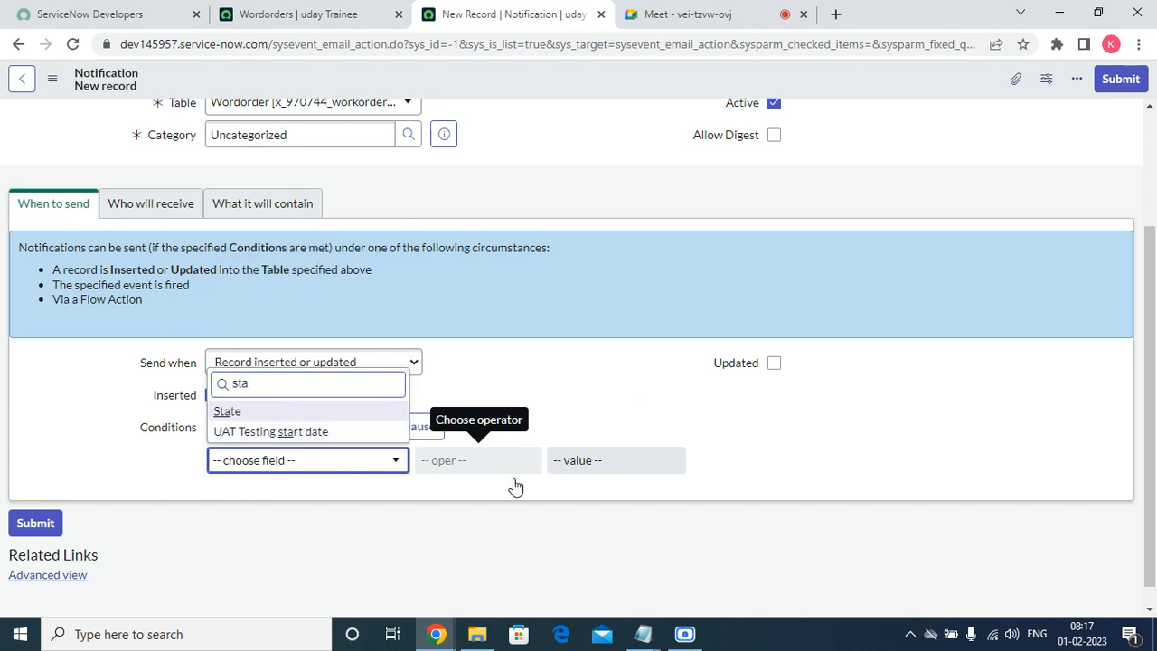
left_click(217, 413)
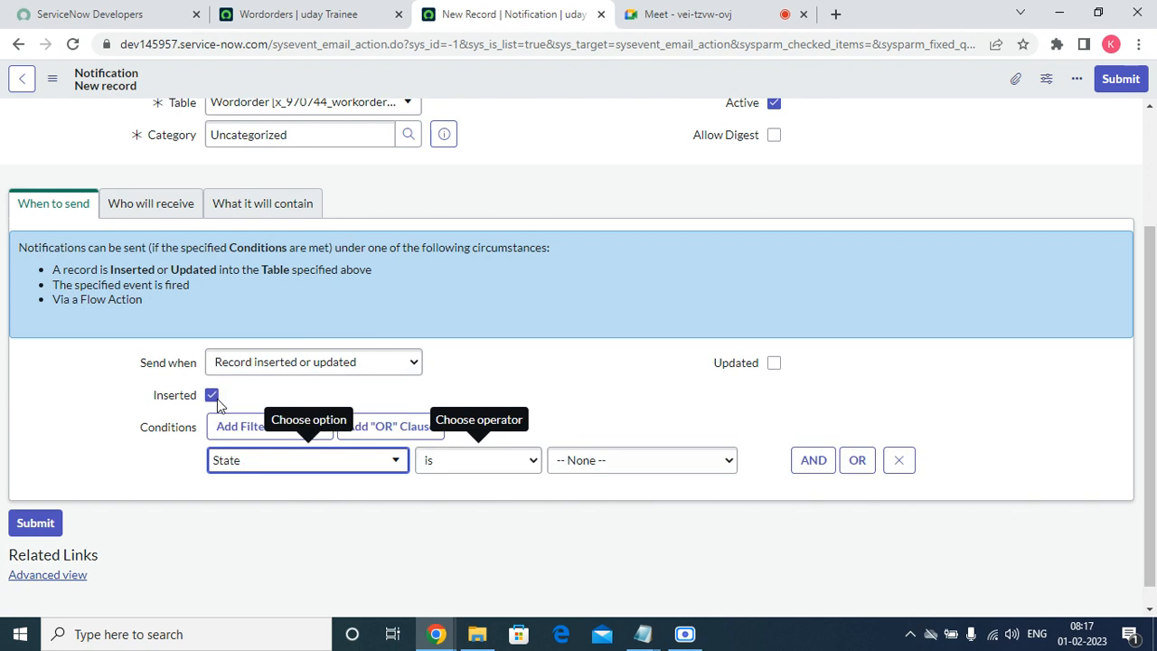
left_click(622, 460)
left_click(586, 316)
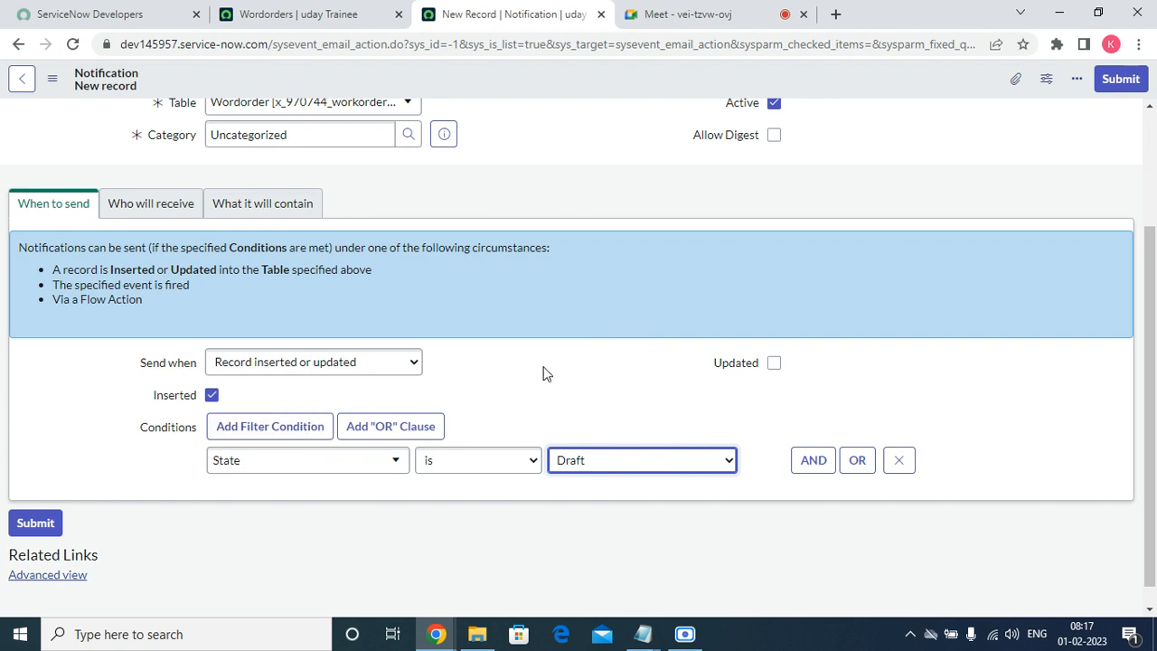
left_click(156, 212)
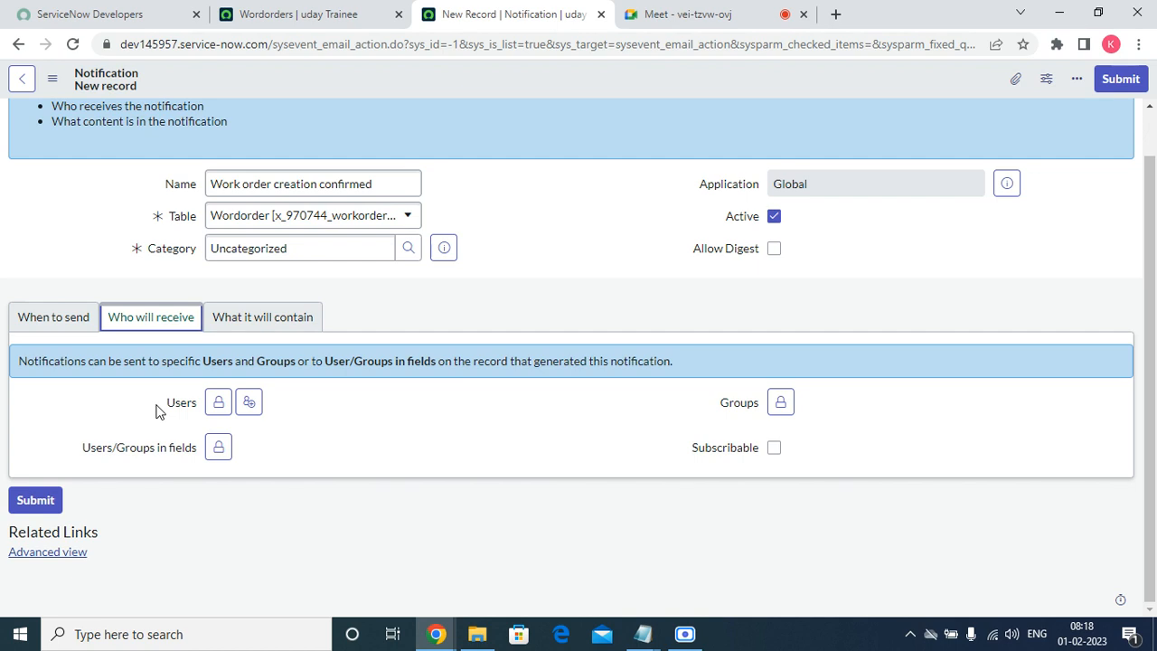
Pick one user from the Users lookup as a notification recipient.
left_click(218, 407)
left_click(370, 555)
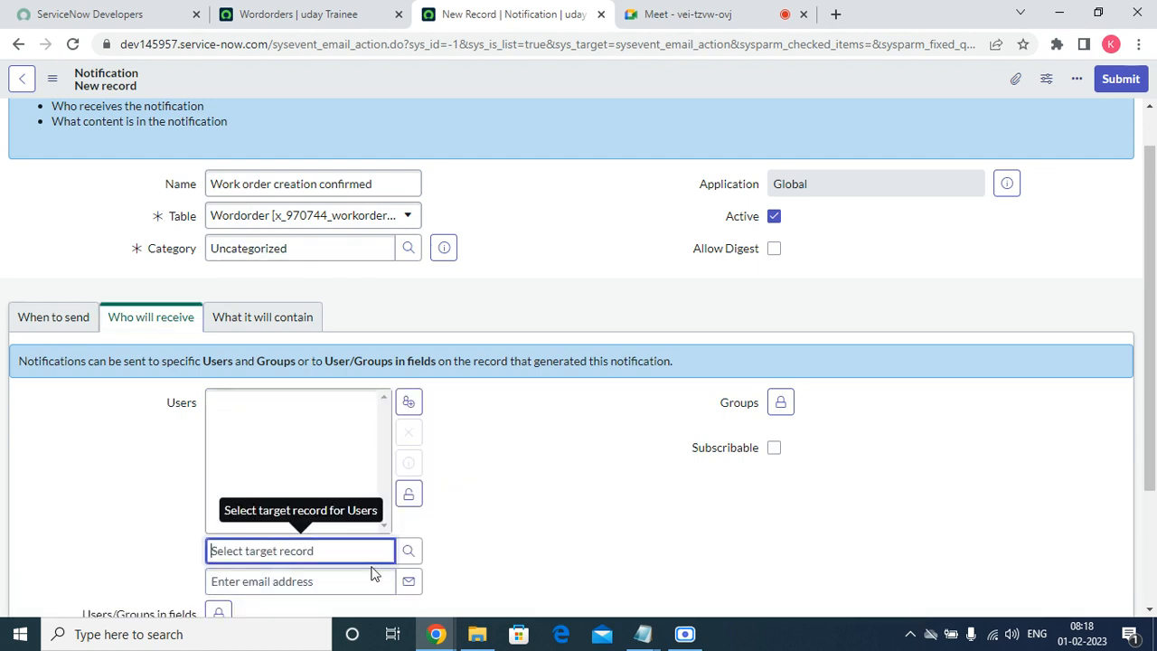
left_click(408, 551)
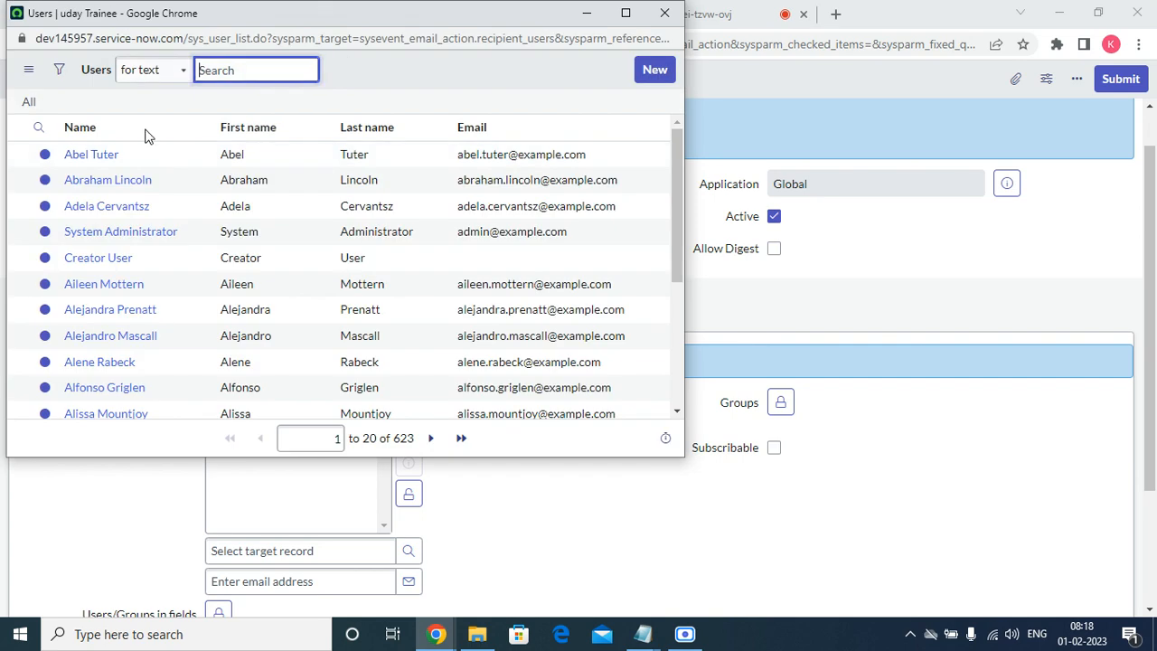
left_click(115, 155)
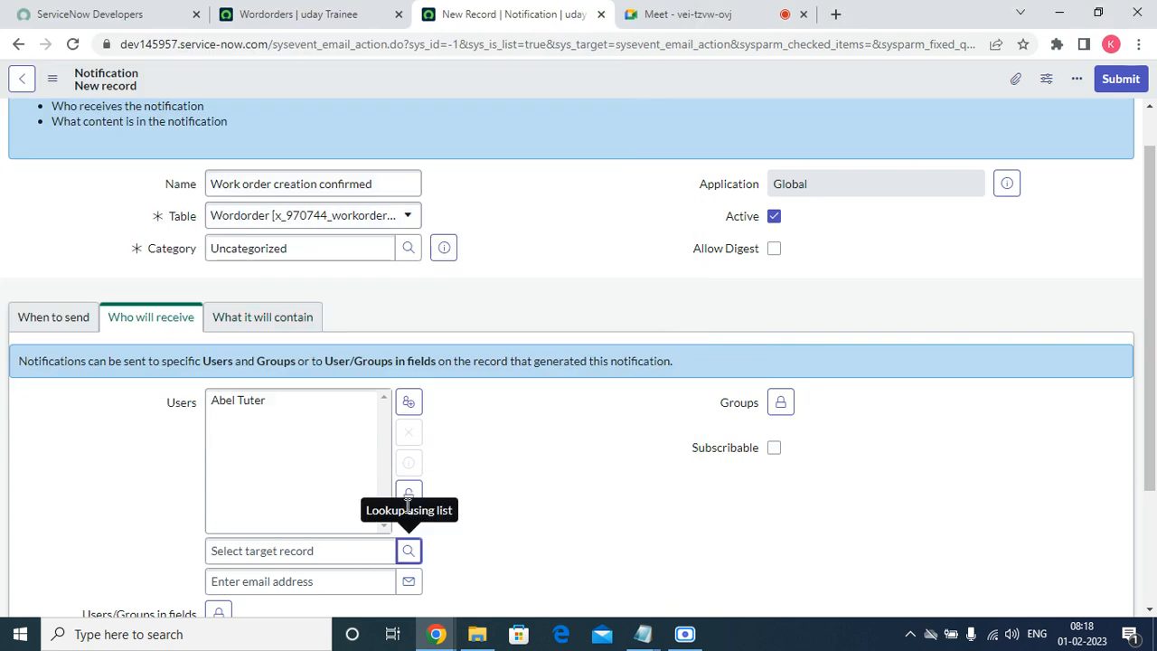
double_click(518, 488)
left_click(409, 492)
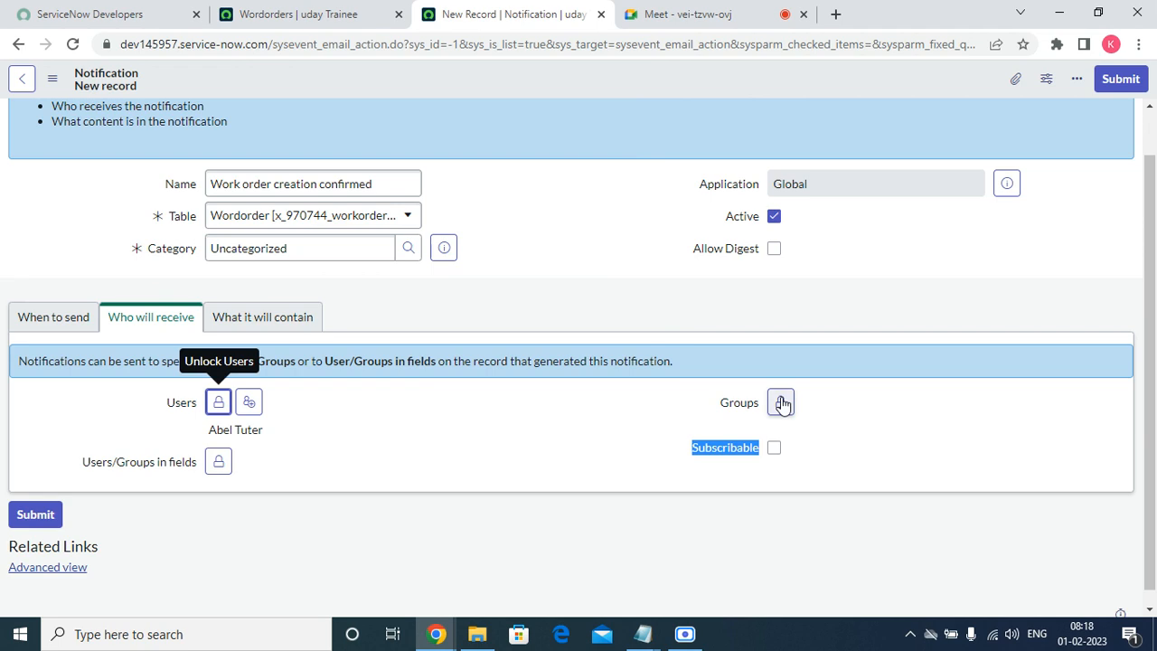
Add the Core Java Developers group as a recipient group.
left_click(780, 403)
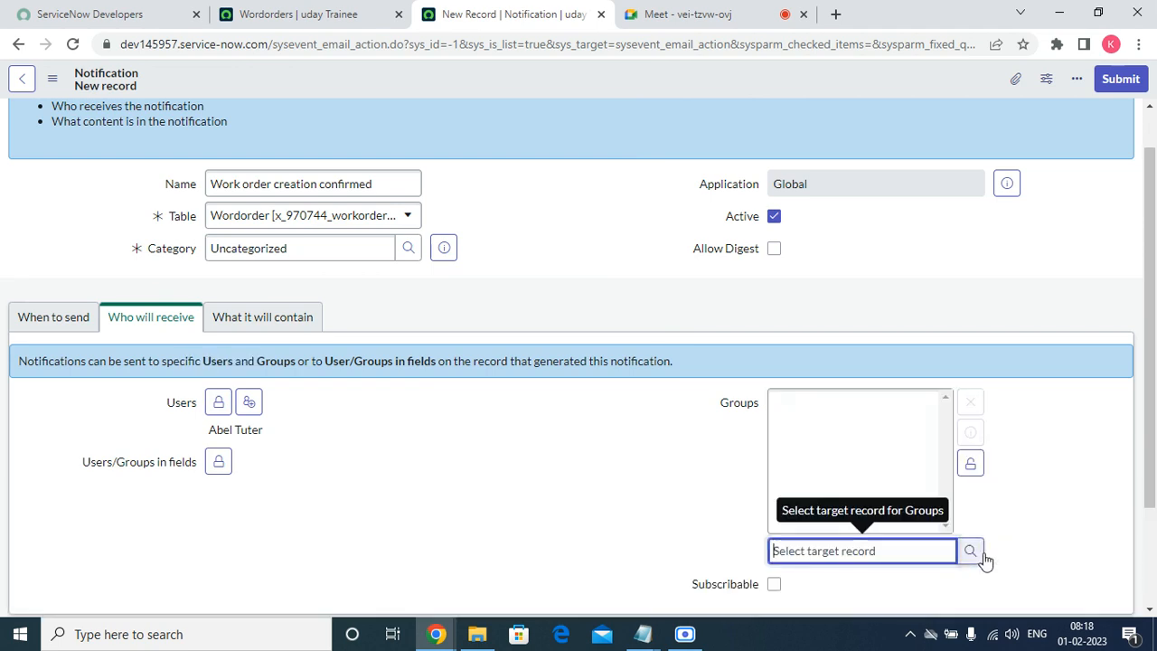
left_click(969, 551)
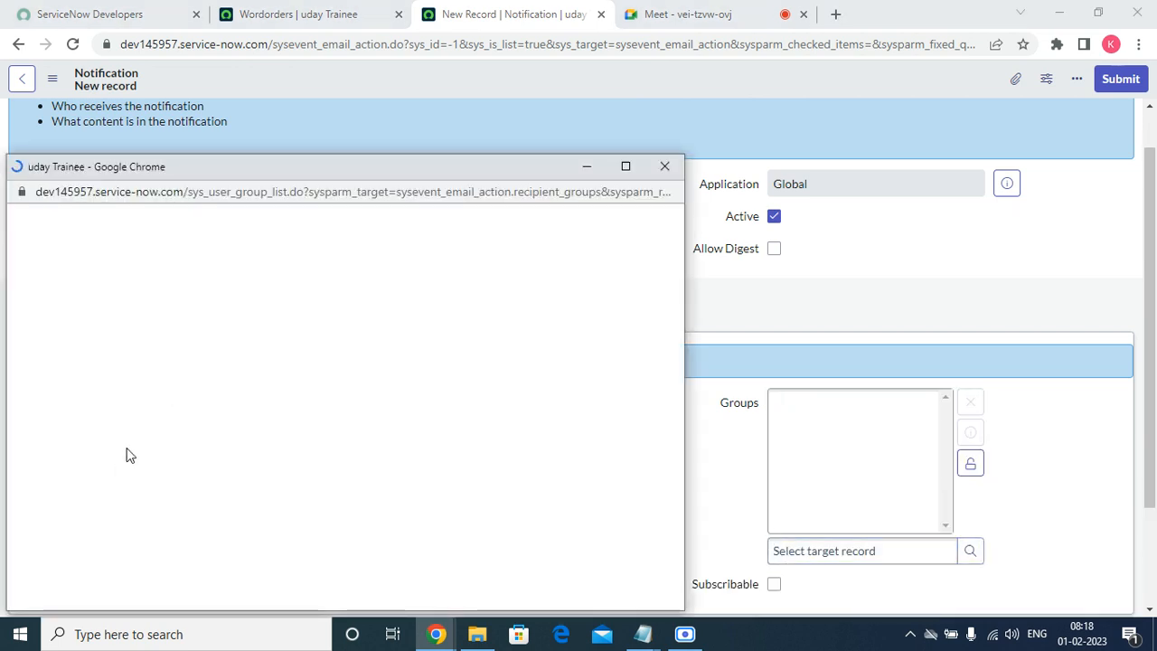
left_click(130, 312)
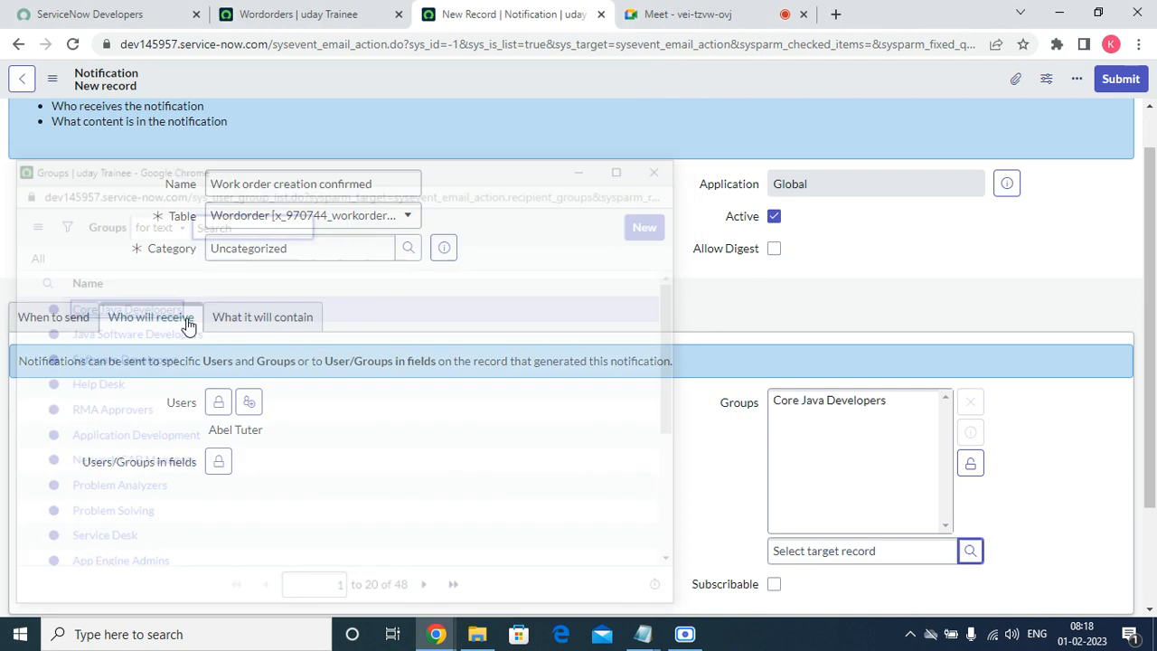
left_click(965, 472)
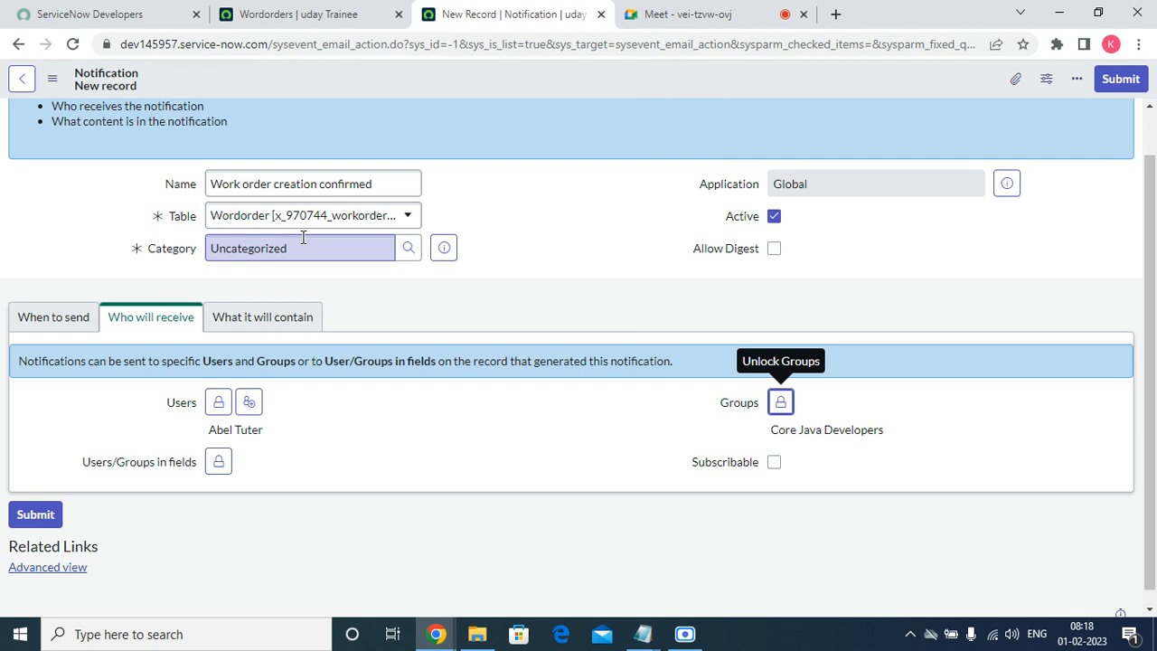
Open the CSM work order for Acer, check its User field, and return to the notification.
left_click(294, 13)
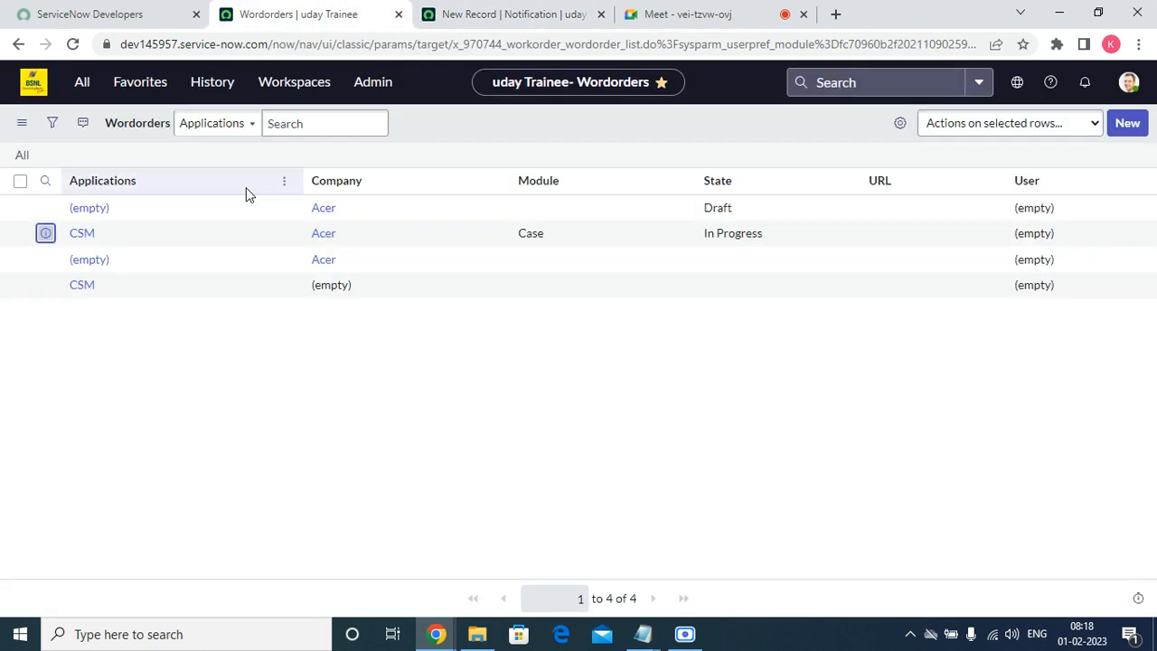
left_click(82, 237)
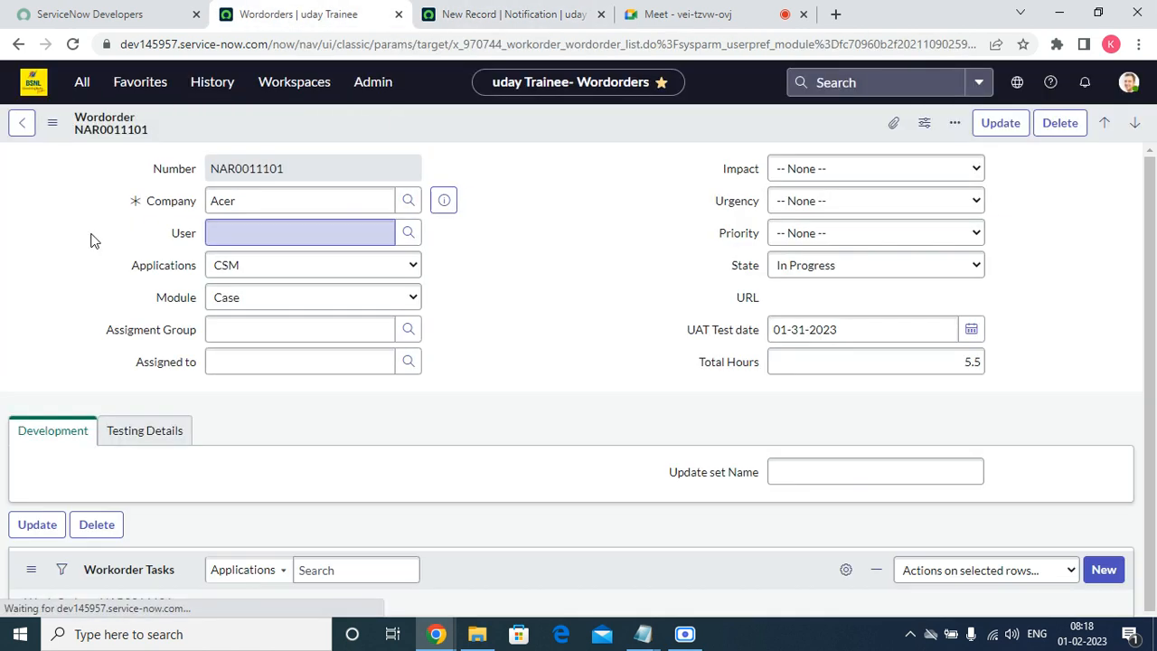
left_click(230, 232)
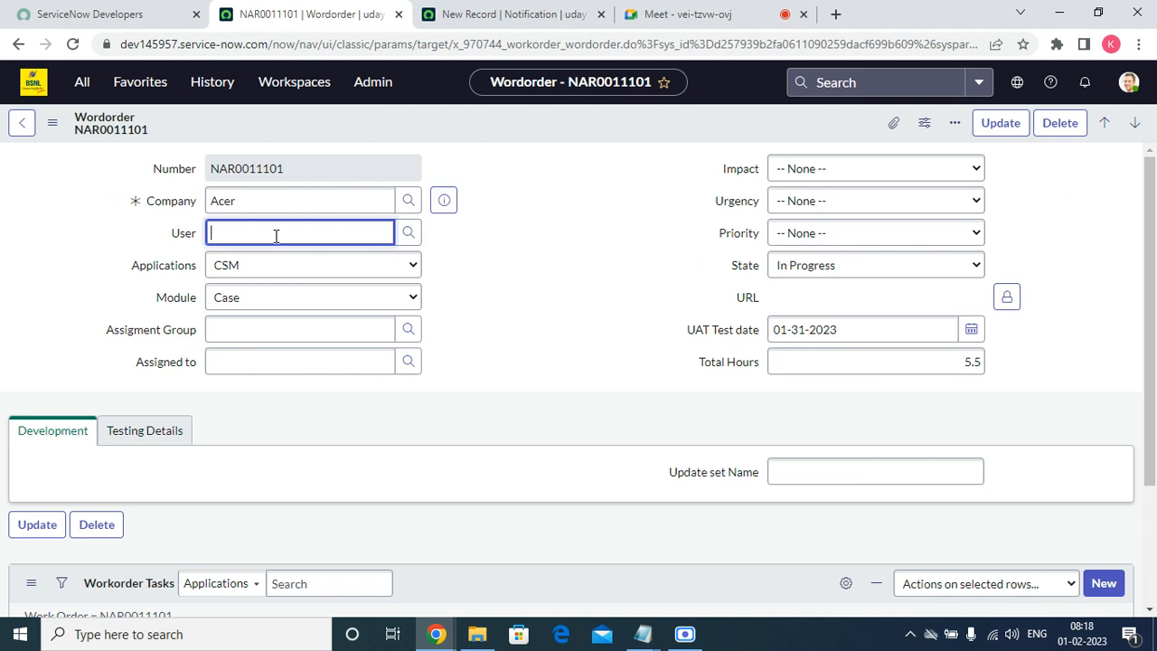
left_click(512, 15)
Move User into Selected under Users/Groups in fields and lock the recipient list.
left_click(222, 465)
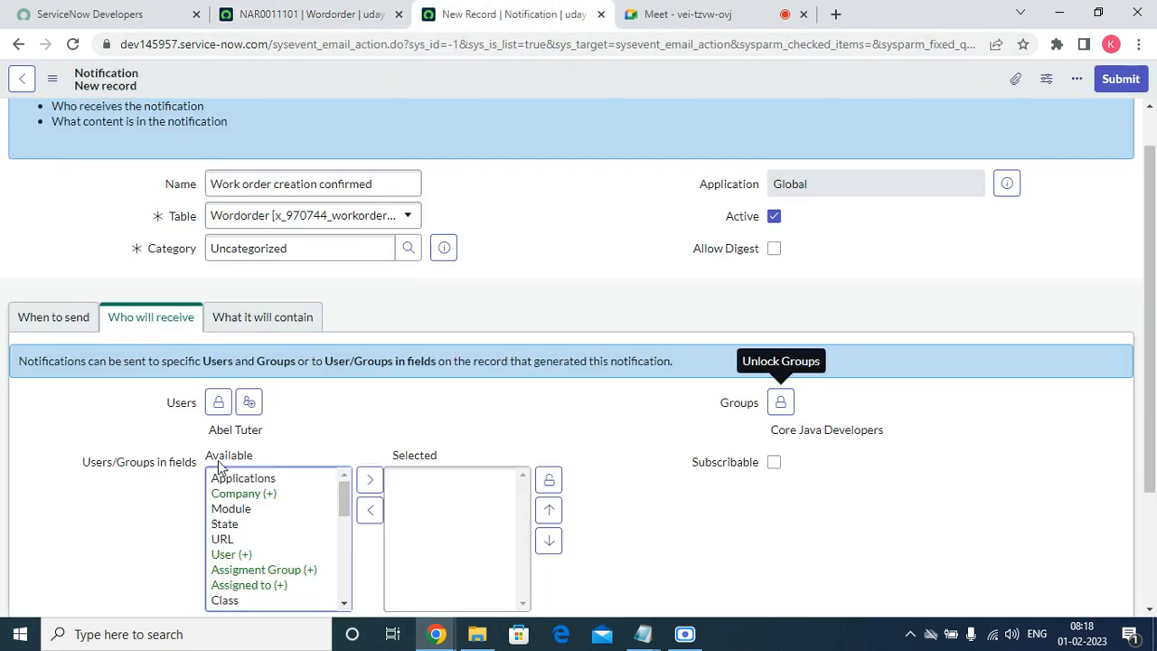
left_click(243, 557)
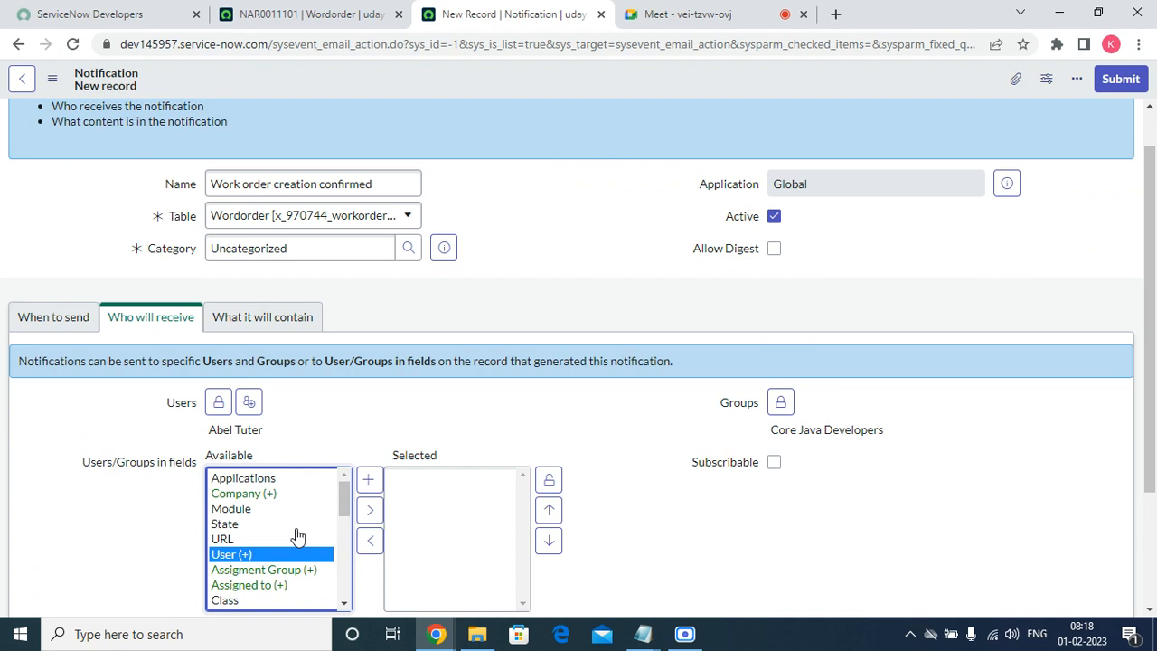
left_click(374, 509)
scroll(253, 552, "down", 4)
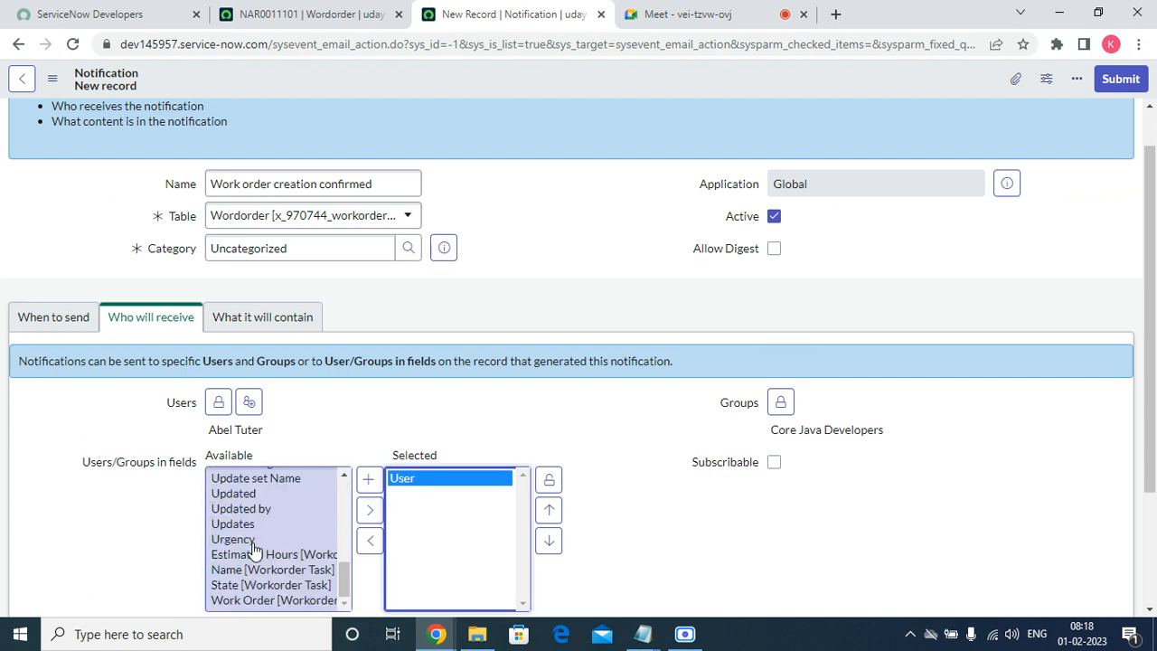
scroll(253, 552, "up", 4)
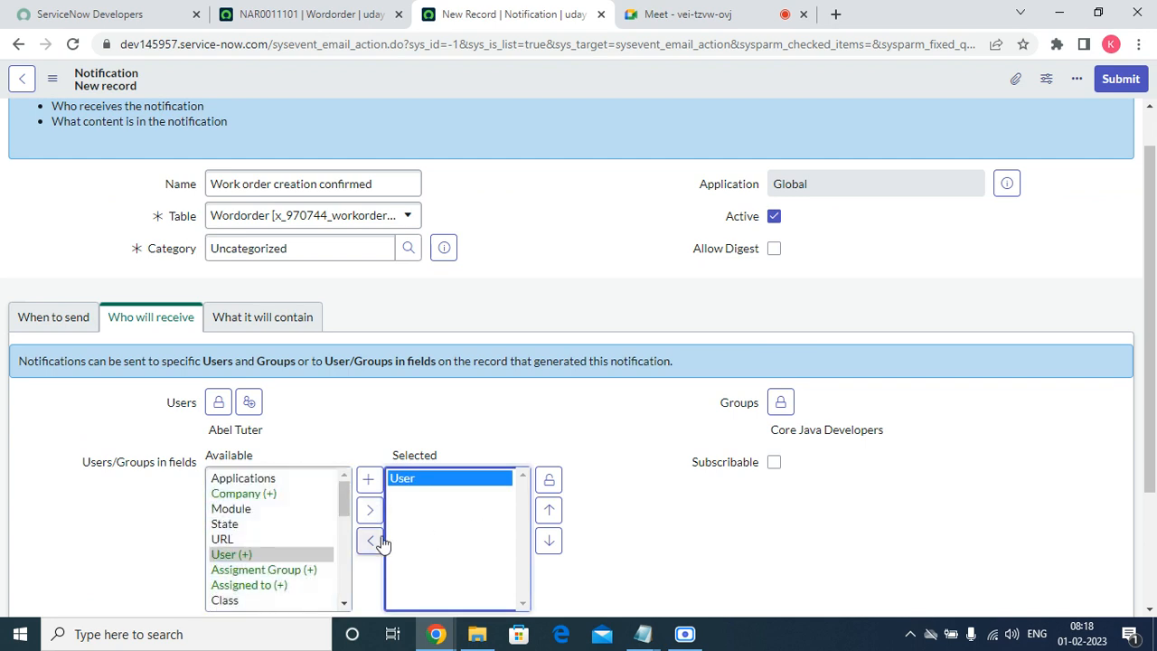
left_click(549, 481)
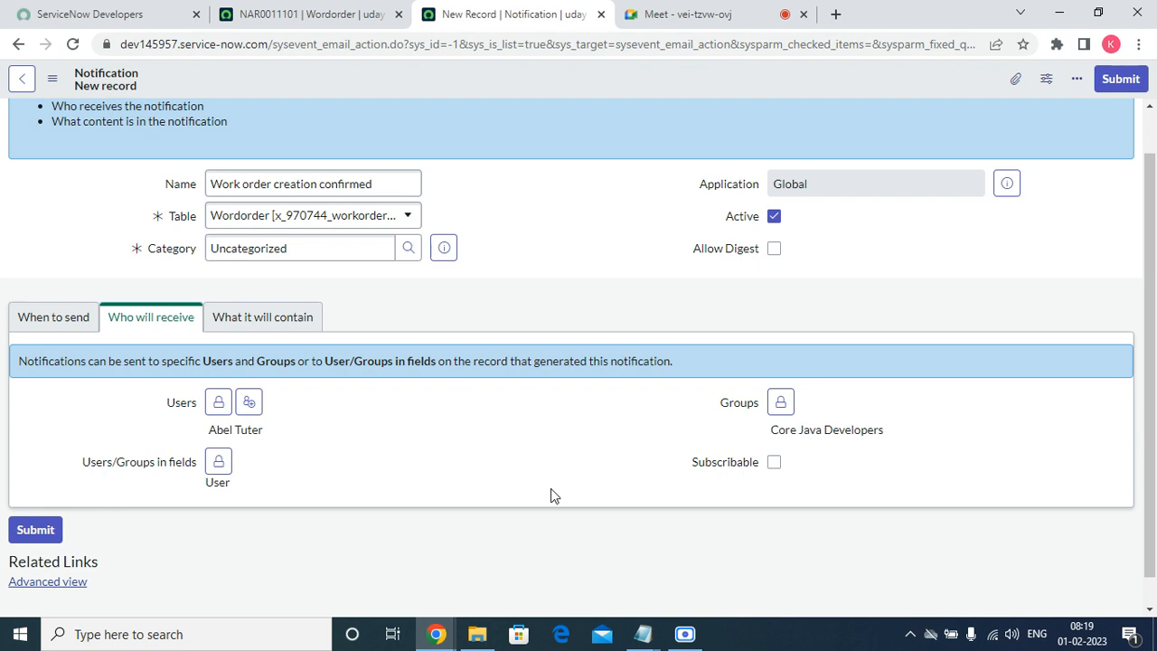
Enter the email subject 'Your Work order ${number} has been created', fixing typos as you go.
left_click(303, 318)
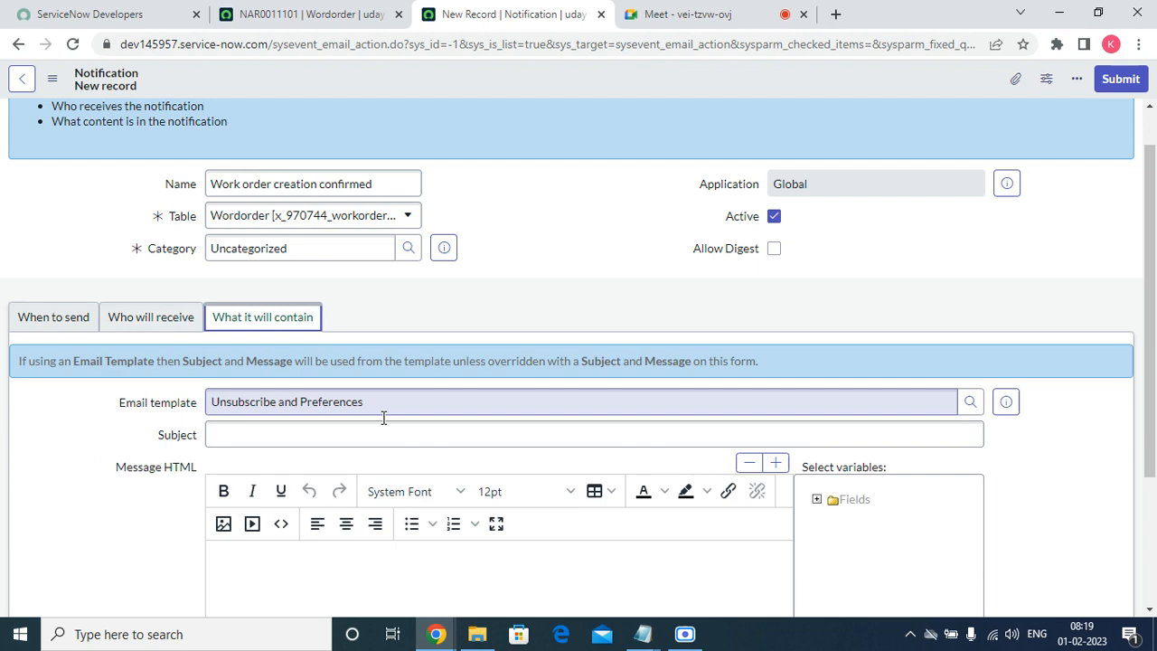
left_click(404, 433)
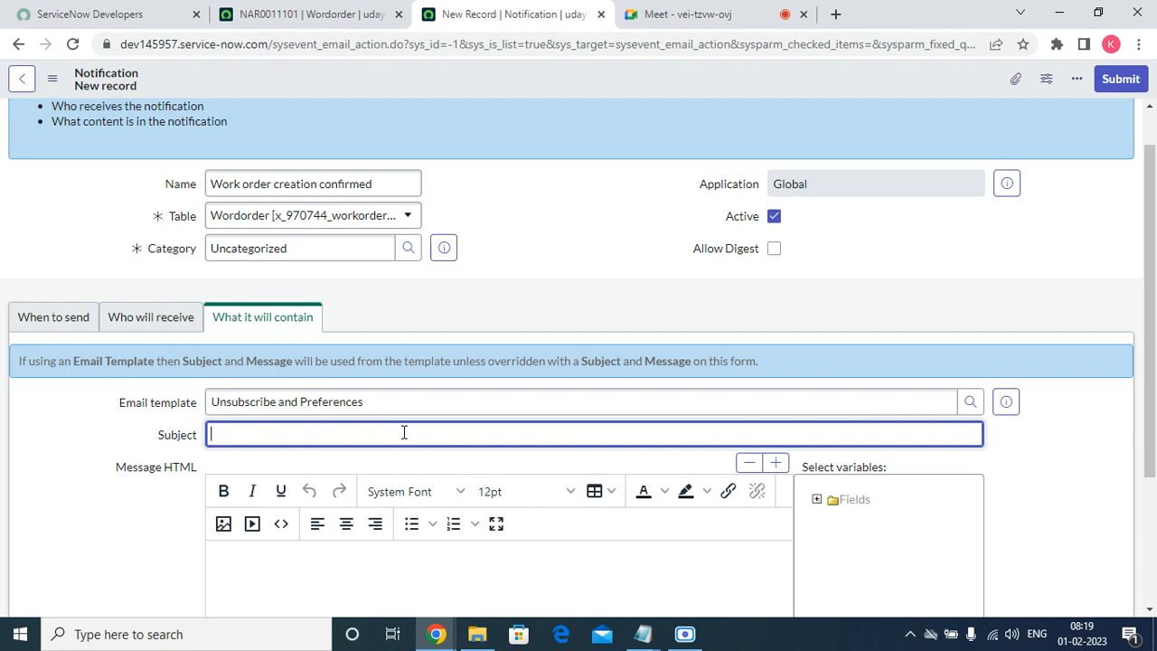
type("Your Work order ${")
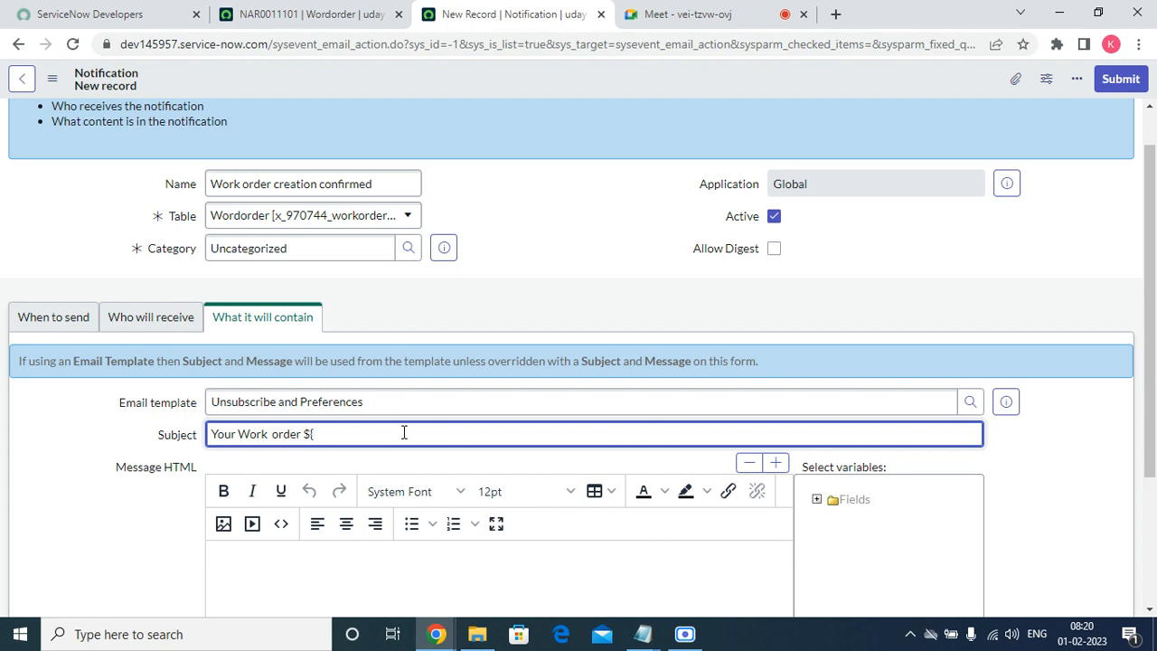
type("number}")
scroll(1154, 310, "down", 2)
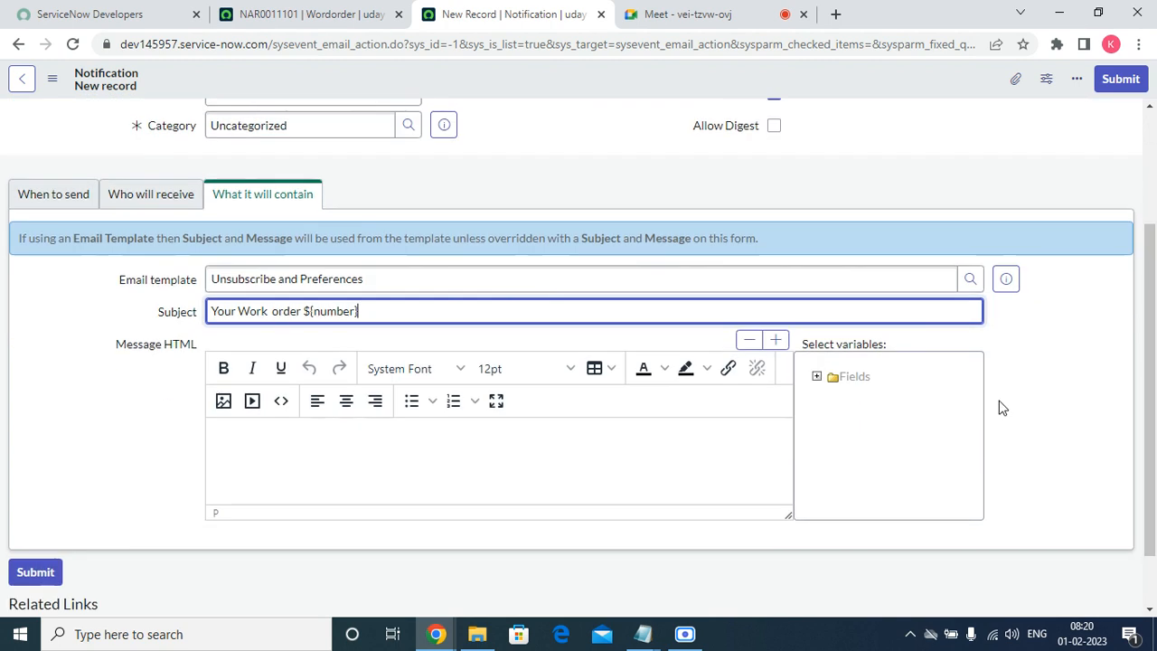
type("has beeen")
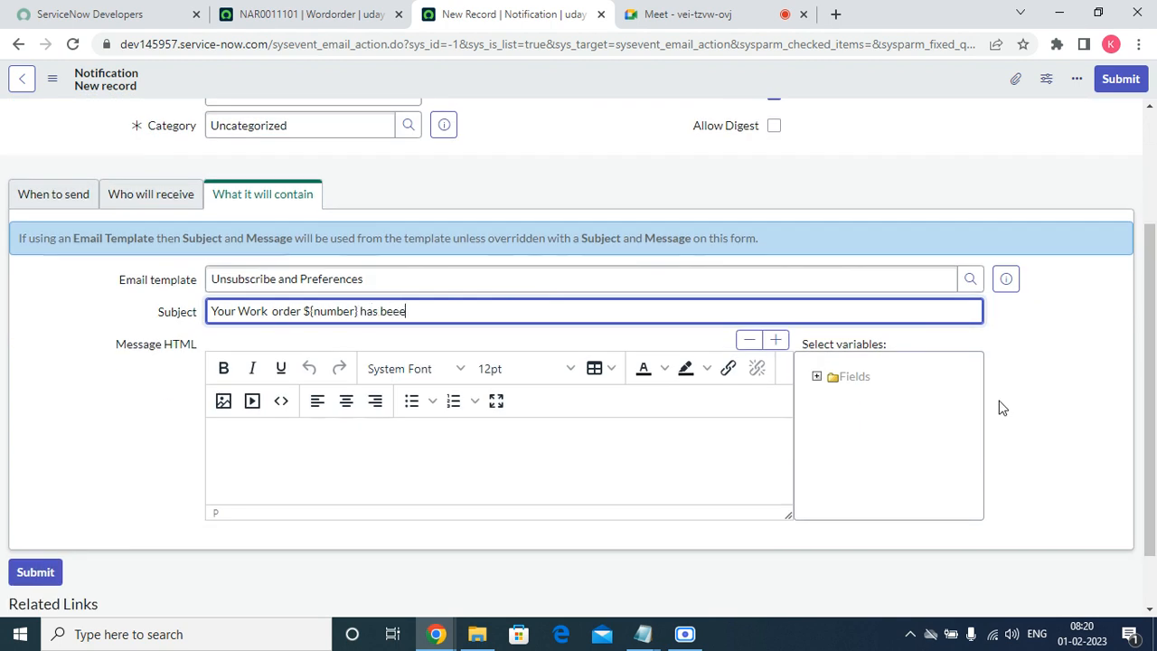
key("BackSpace")
key("BackSpace")
key("BackSpace")
key("BackSpace")
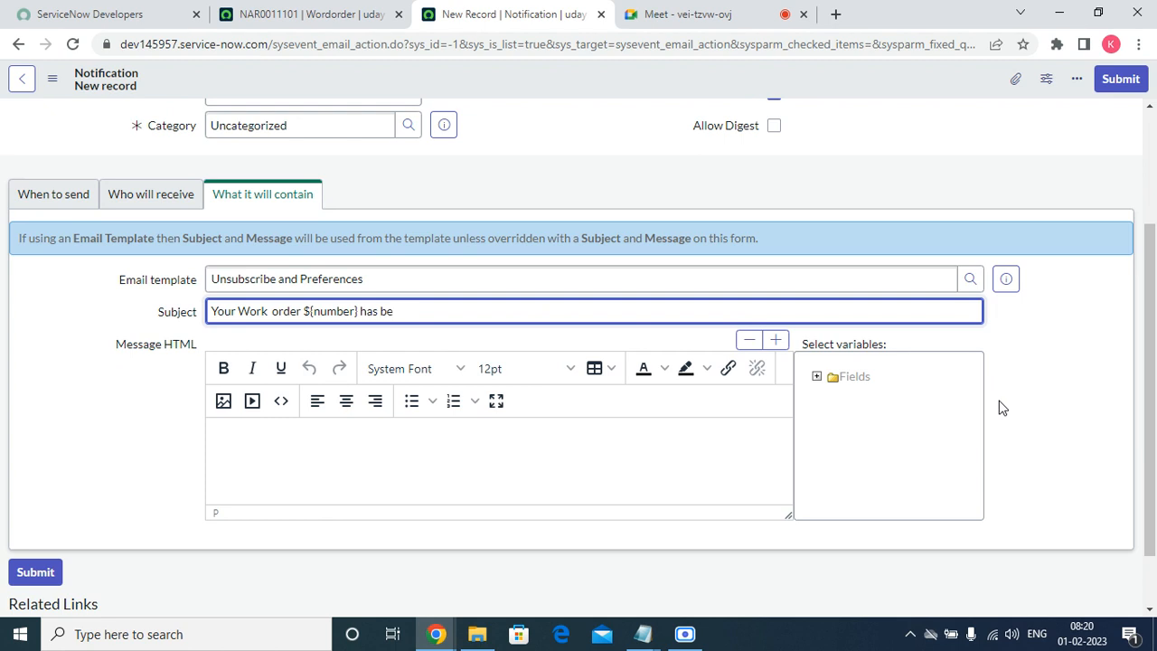
type("een created")
left_click(315, 451)
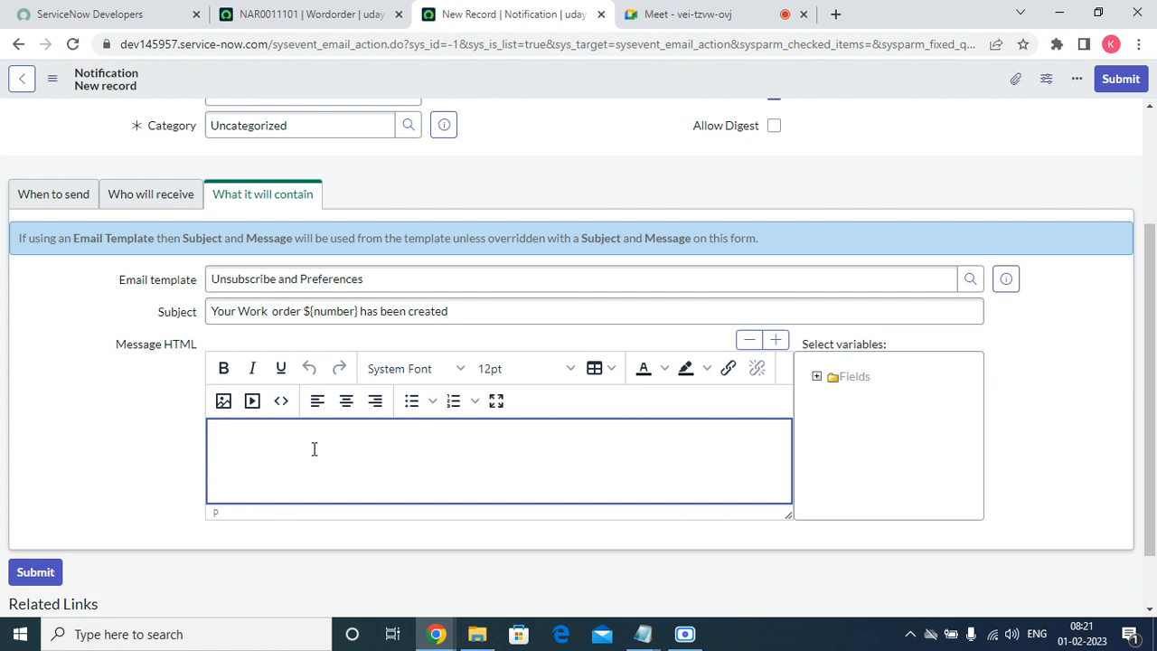
Write the greeting 'Dear ${user},' using the User variable from Select variables.
type("Dear")
left_click(817, 377)
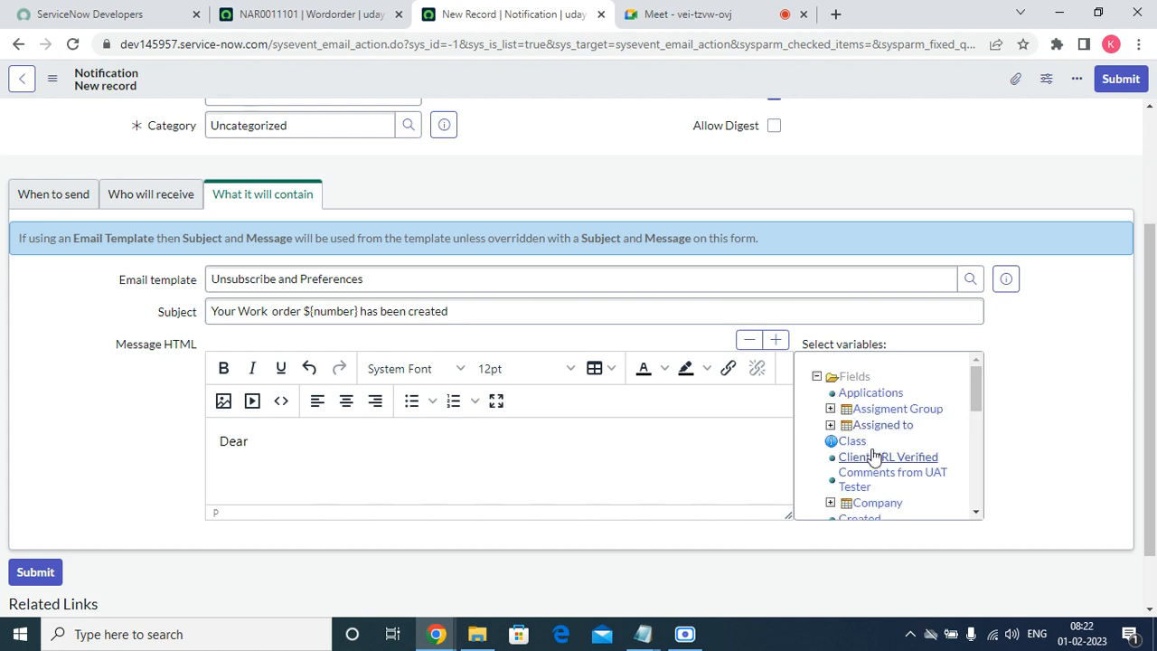
left_click_drag(976, 398, 968, 511)
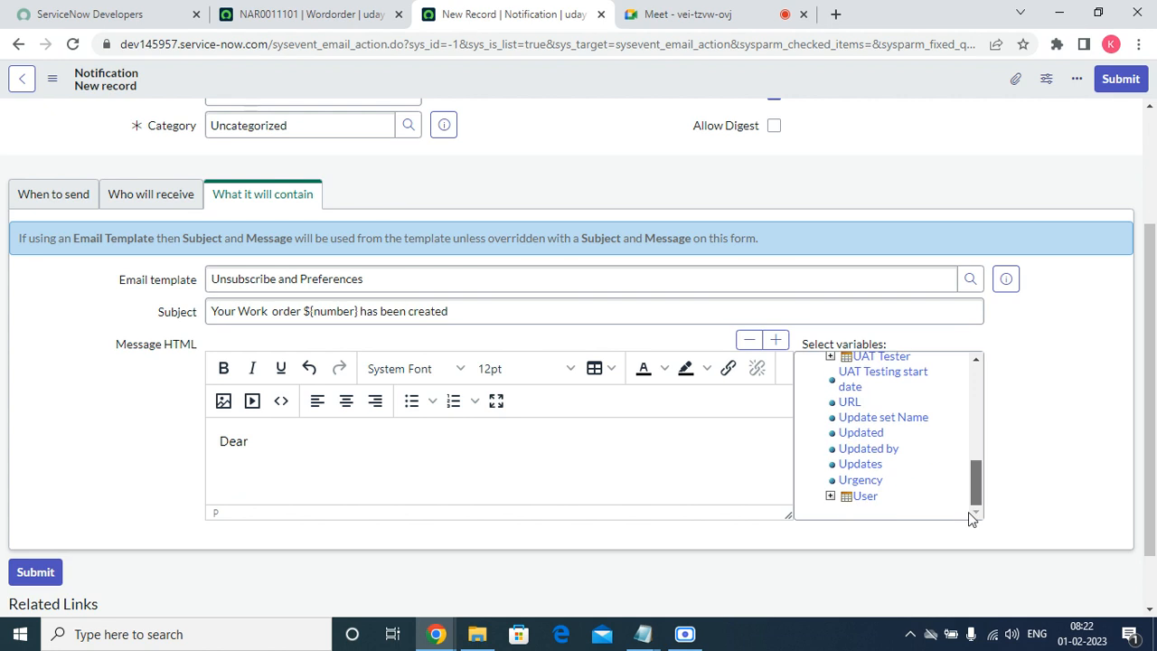
left_click(866, 496)
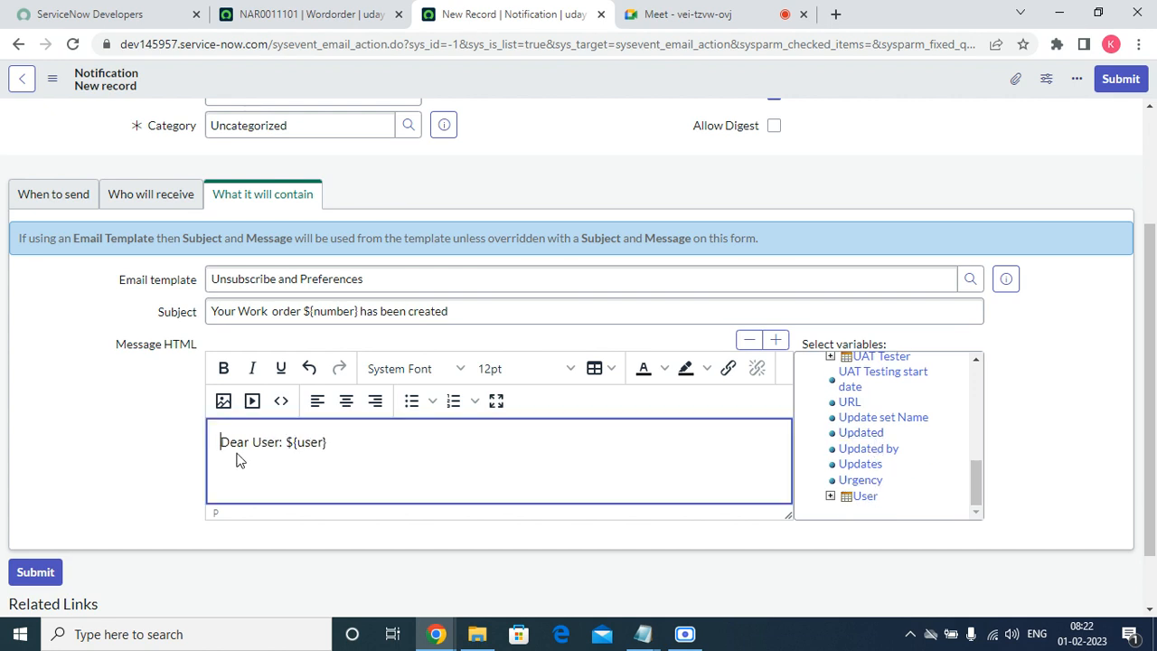
left_click(281, 442)
key("BackSpace")
key("BackSpace")
key("BackSpace")
key("BackSpace")
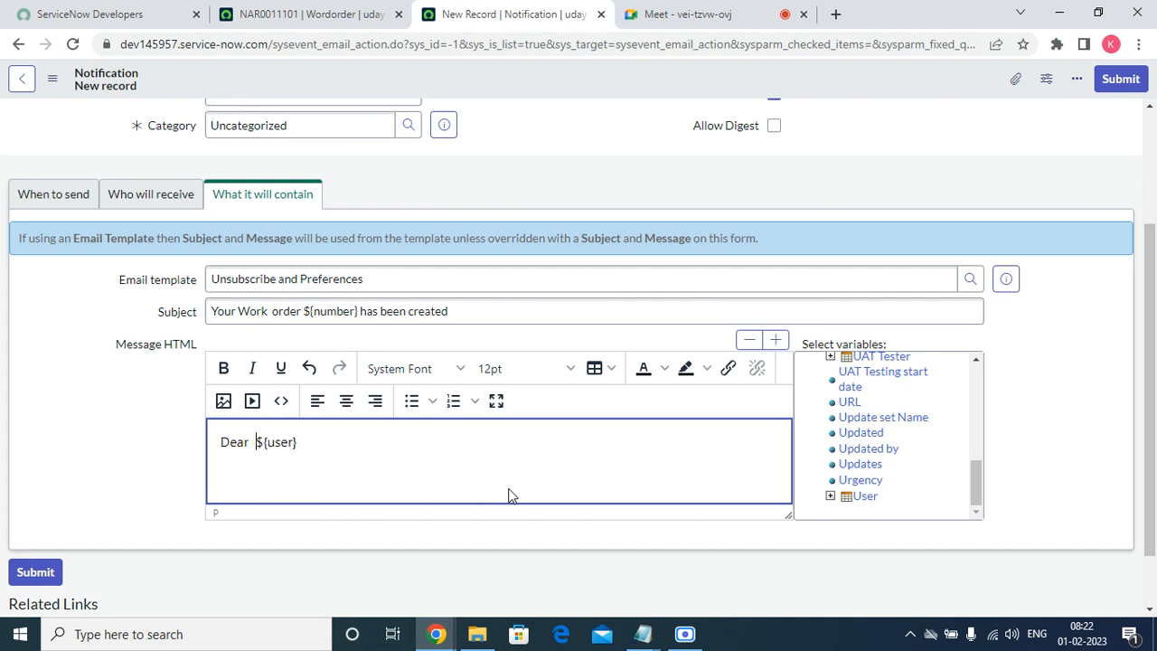
key("BackSpace")
key("Right")
key("Right")
key("Right")
key("Right")
key("Right")
key("Return")
Add the sentence 'Your work order ${number} has been created.' below the greeting.
type("YOur")
key("BackSpace")
key("BackSpace")
key("BackSpace")
type("our work order")
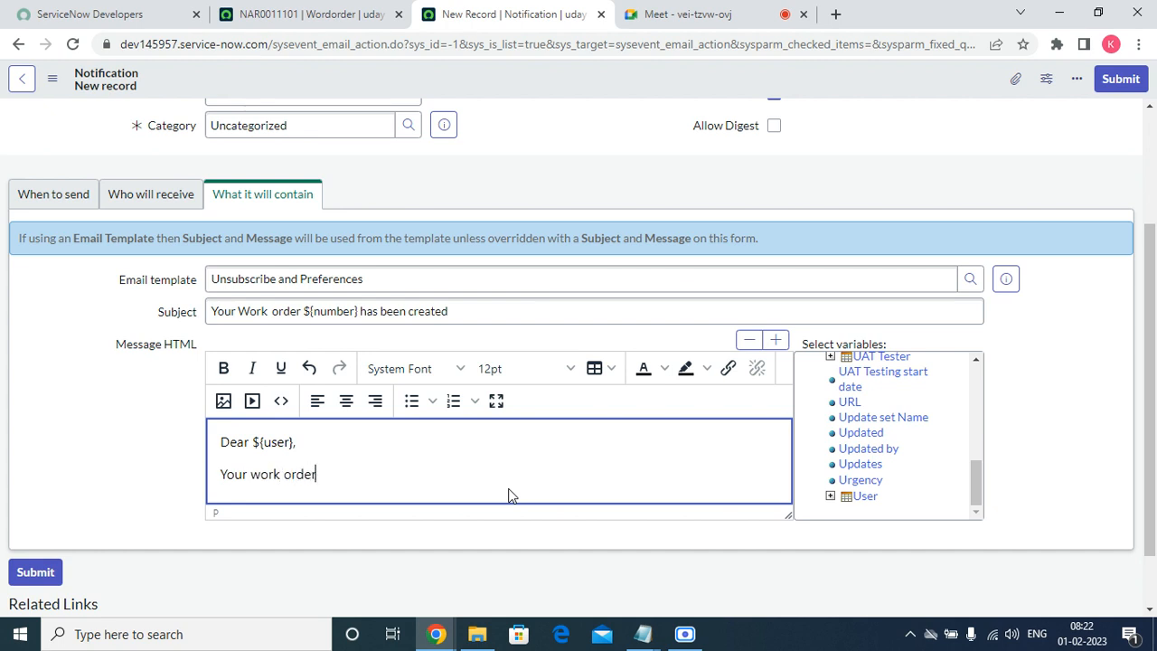
type(" ${")
type("nuber")
key("BackSpace")
key("BackSpace")
key("BackSpace")
type("ber")
key("BackSpace")
type("mber} has been cre")
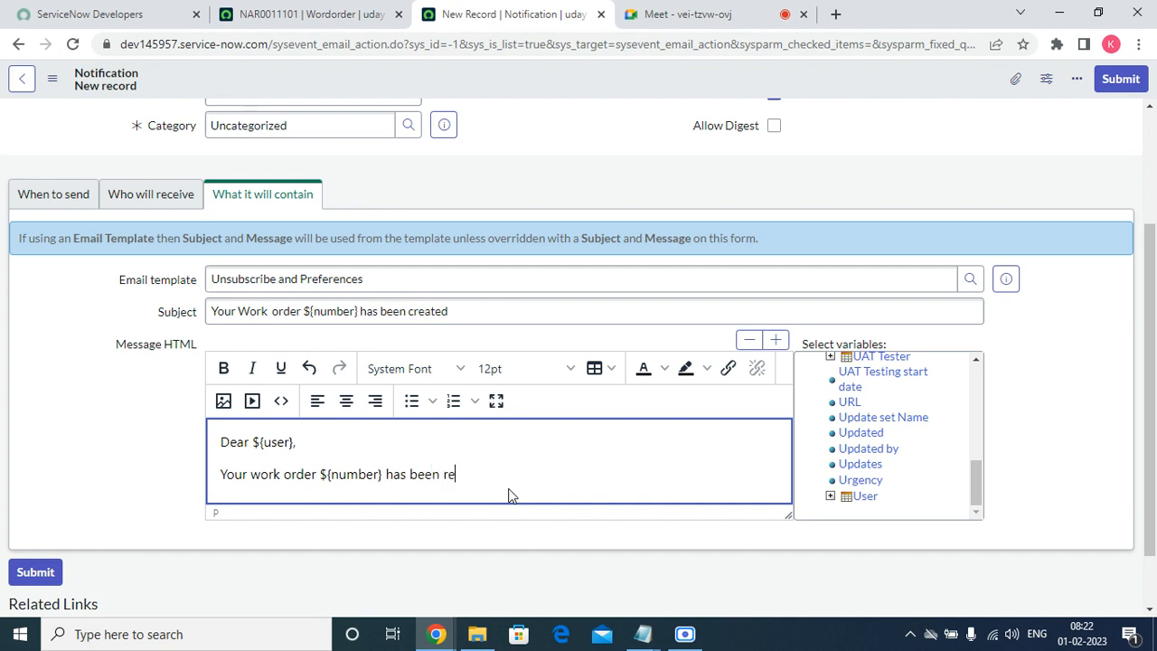
type("ate")
key("BackSpace")
key("BackSpace")
key("BackSpace")
key("BackSpace")
key("BackSpace")
type("created.")
key("Return")
key("Return")
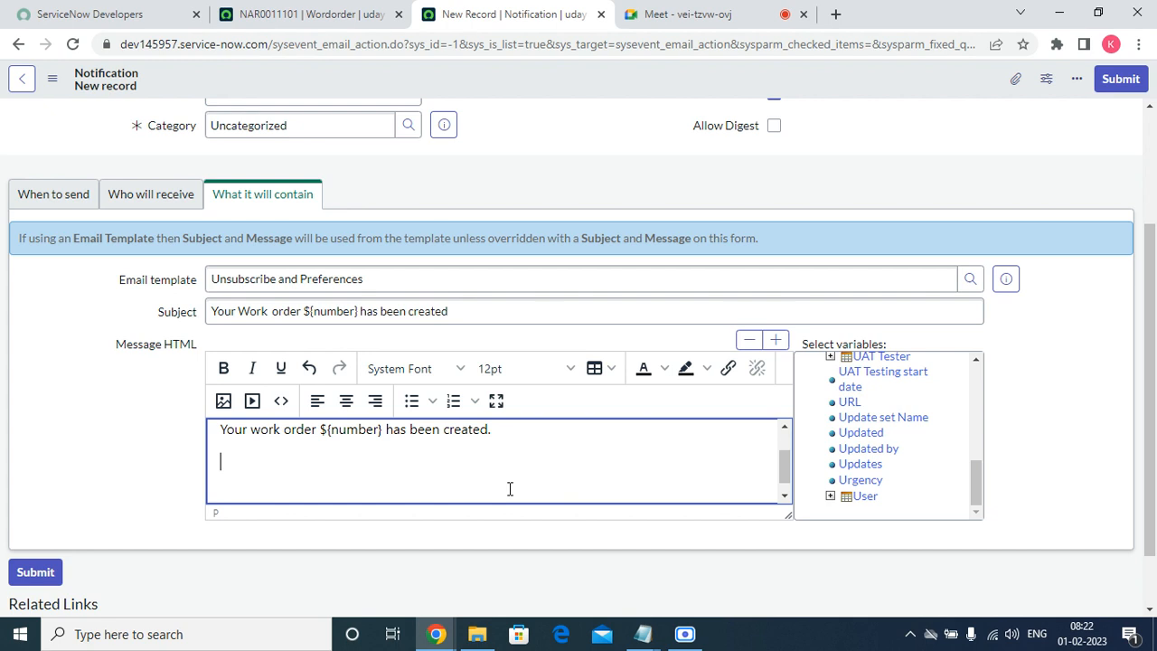
key("Up")
key("Up")
key("Down")
key("Down")
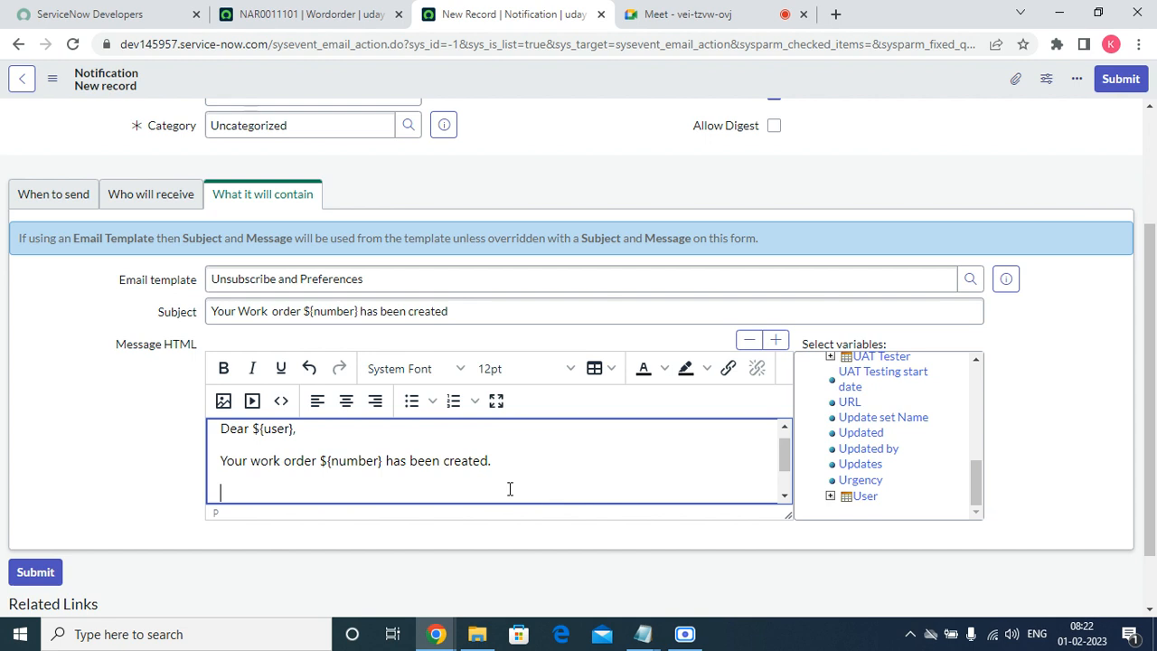
Extend the sentence with 'with the below details.' and make the message editor taller.
key("BackSpace")
type("witht he")
key("BackSpace")
key("BackSpace")
key("BackSpace")
key("BackSpace")
type("the ble")
key("BackSpace")
key("BackSpace")
type("elow de")
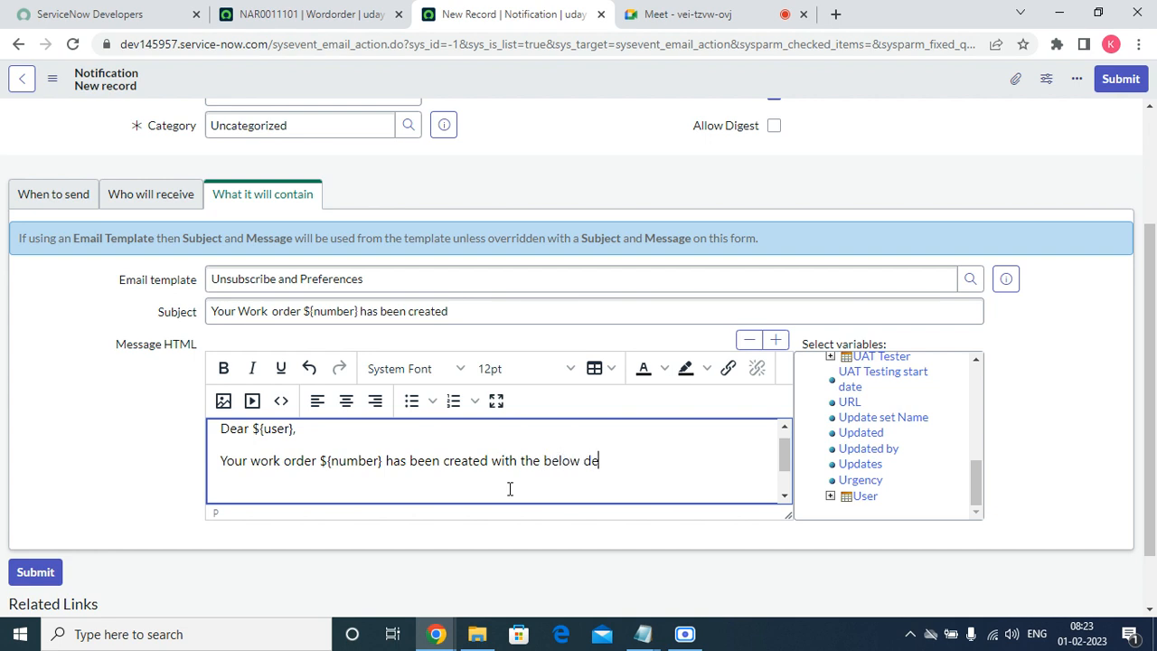
type("tails.")
key("Return")
key("Return")
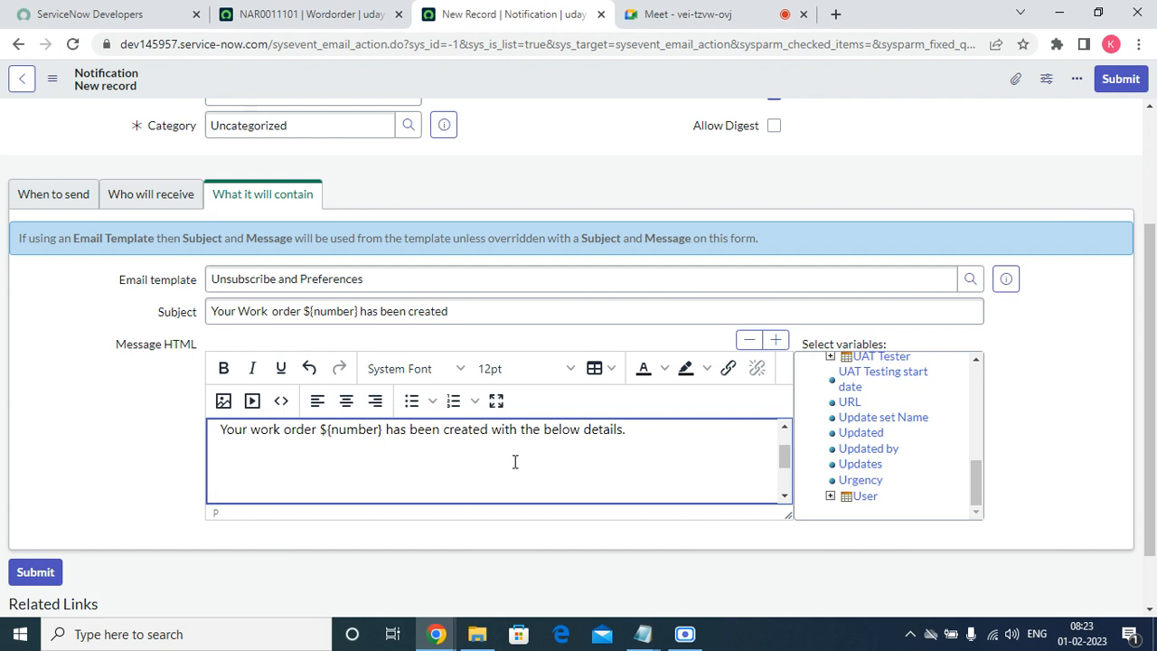
left_click_drag(790, 517, 741, 647)
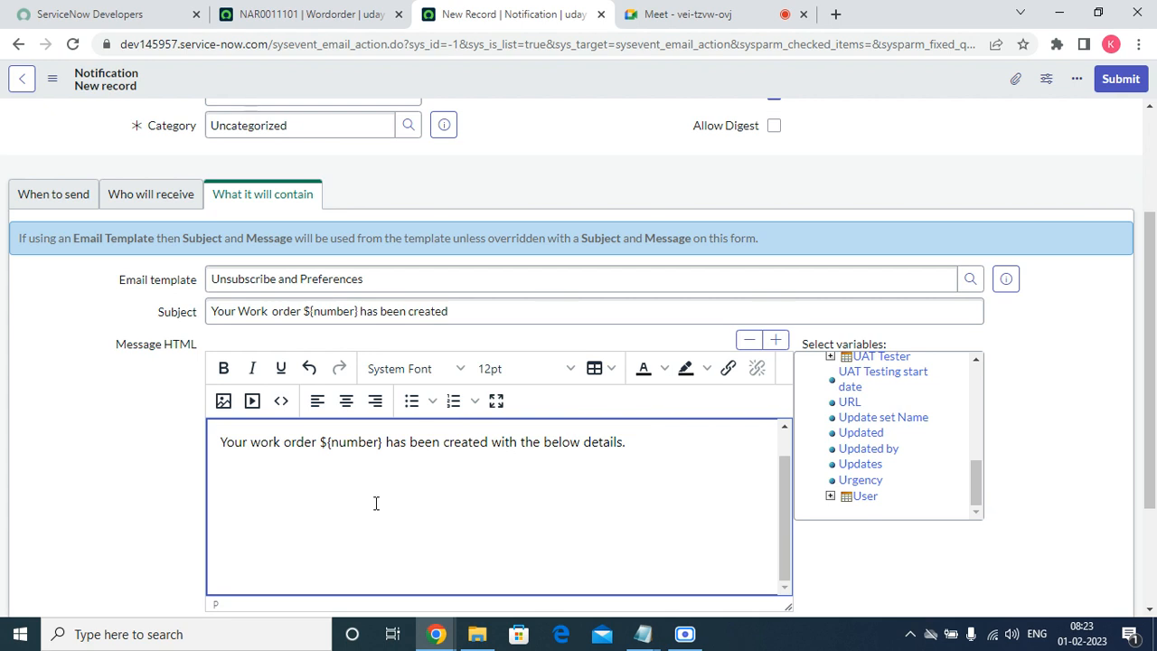
key("Up")
key("Up")
key("Down")
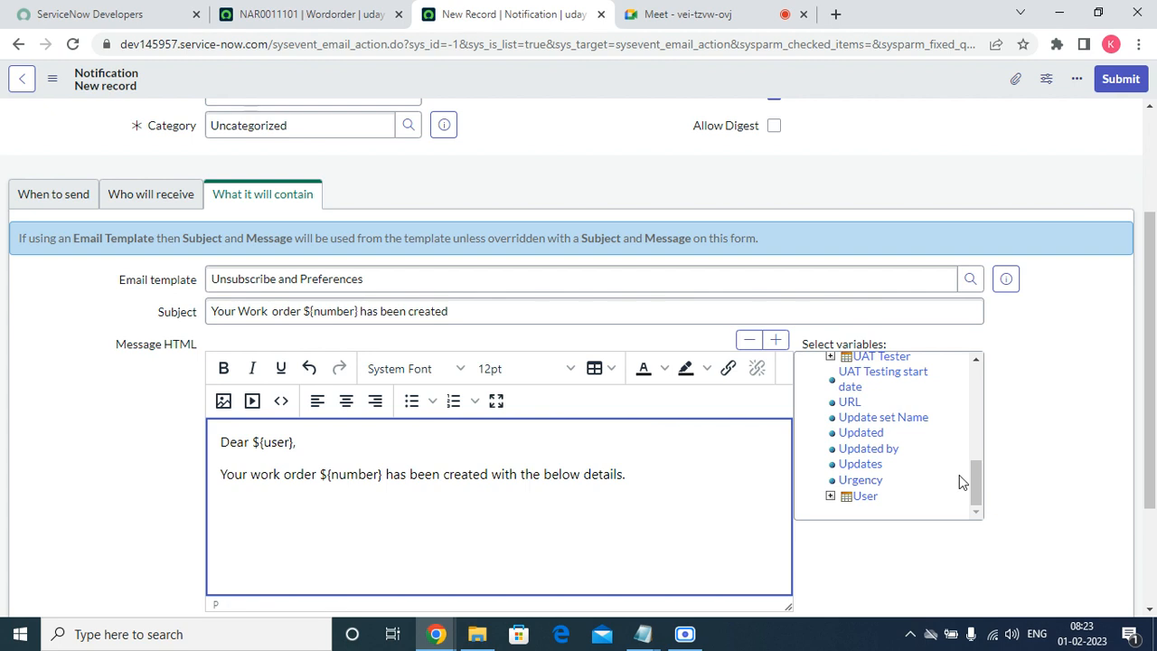
Insert the Applications and Module variables into the message, each on its own line.
left_click_drag(985, 490, 973, 380)
left_click(871, 377)
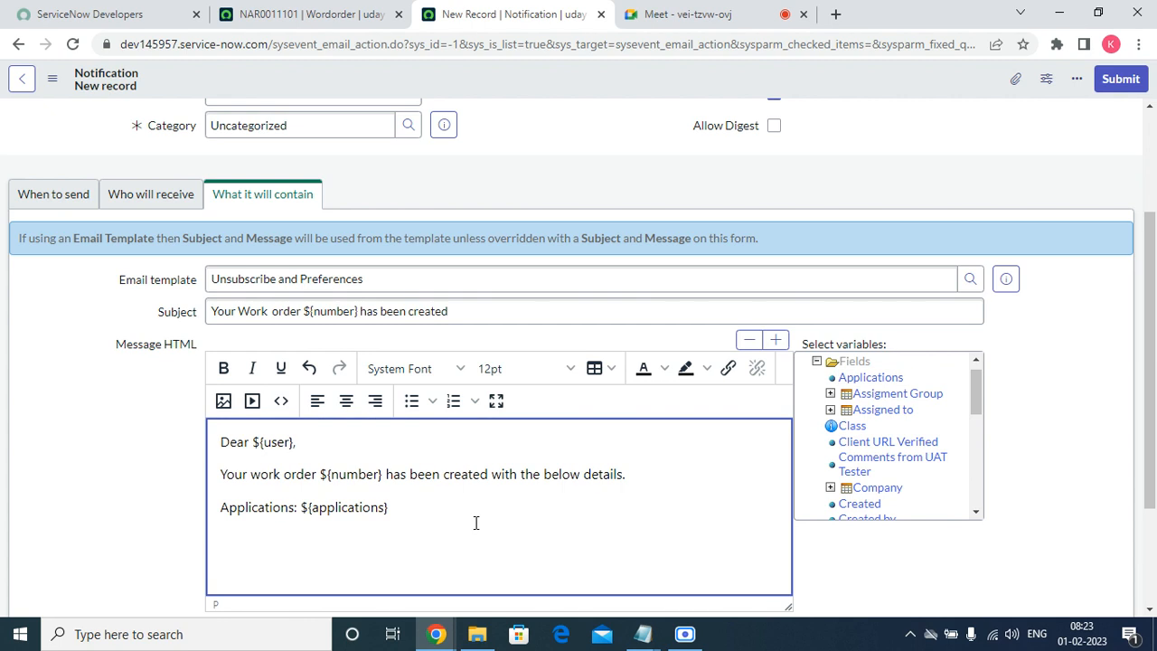
type(",")
left_click_drag(978, 388, 976, 425)
left_click(858, 436)
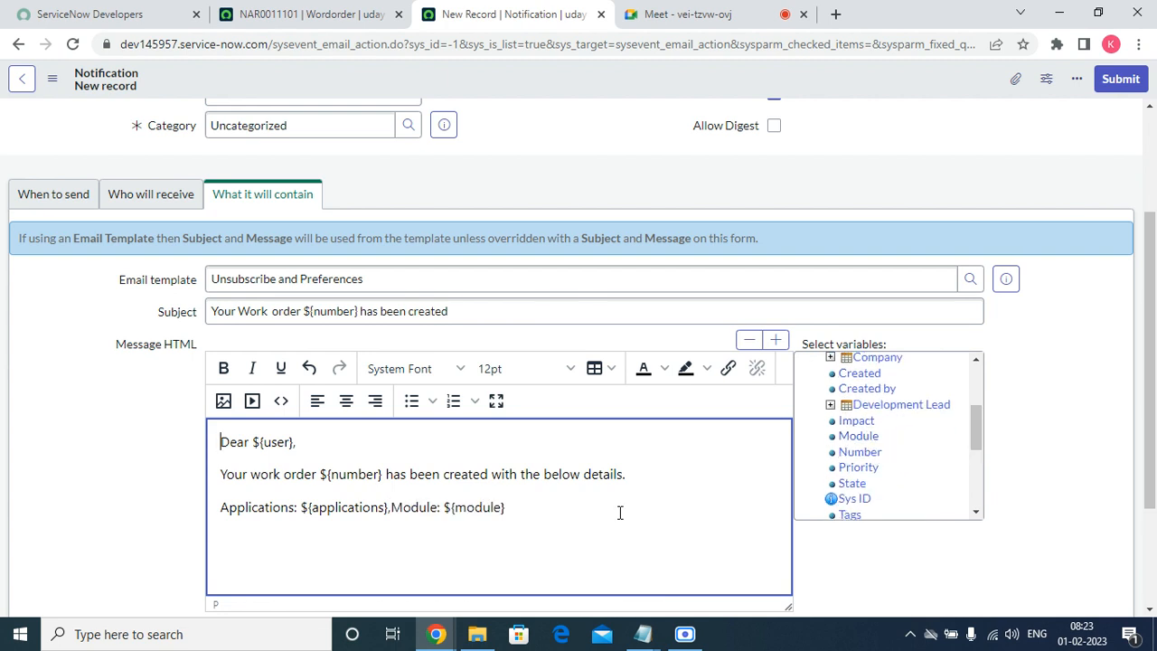
left_click(390, 507)
key("Return")
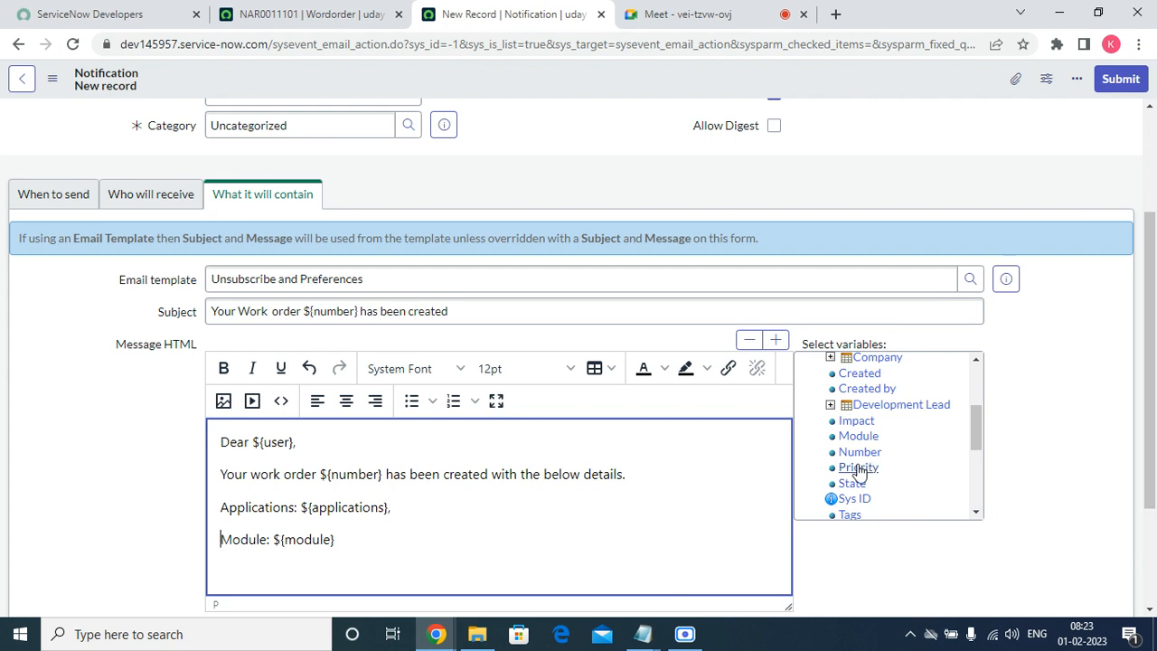
Add a 'Priority: ${priority},' line below the Module line.
left_click(365, 533)
key("Return")
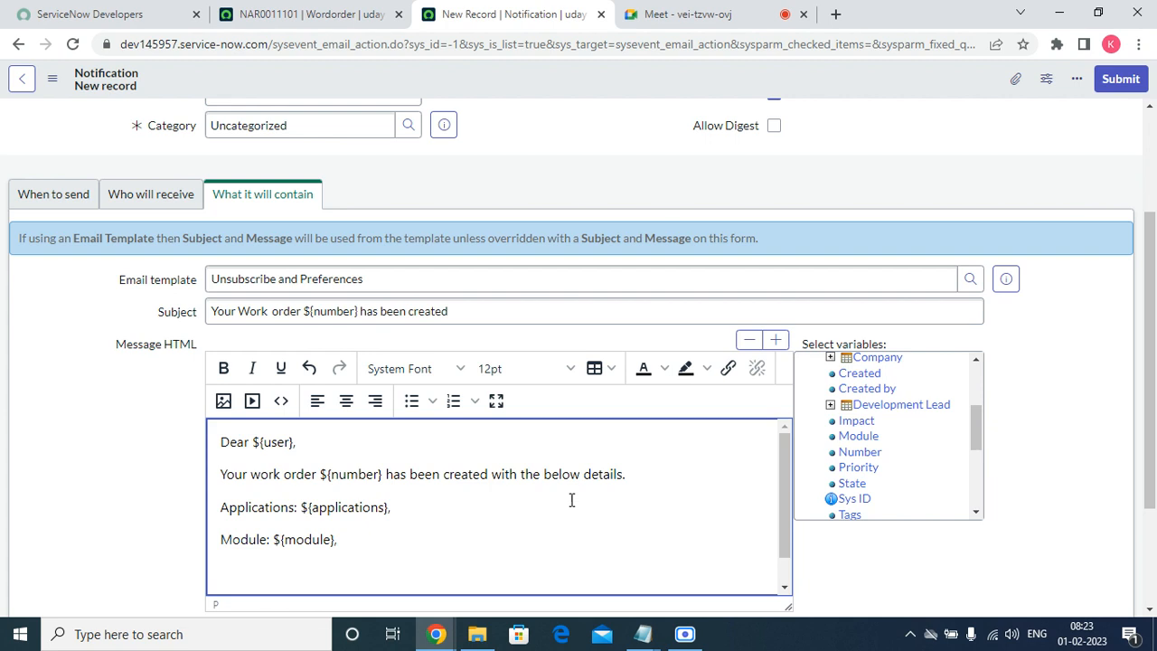
left_click(854, 467)
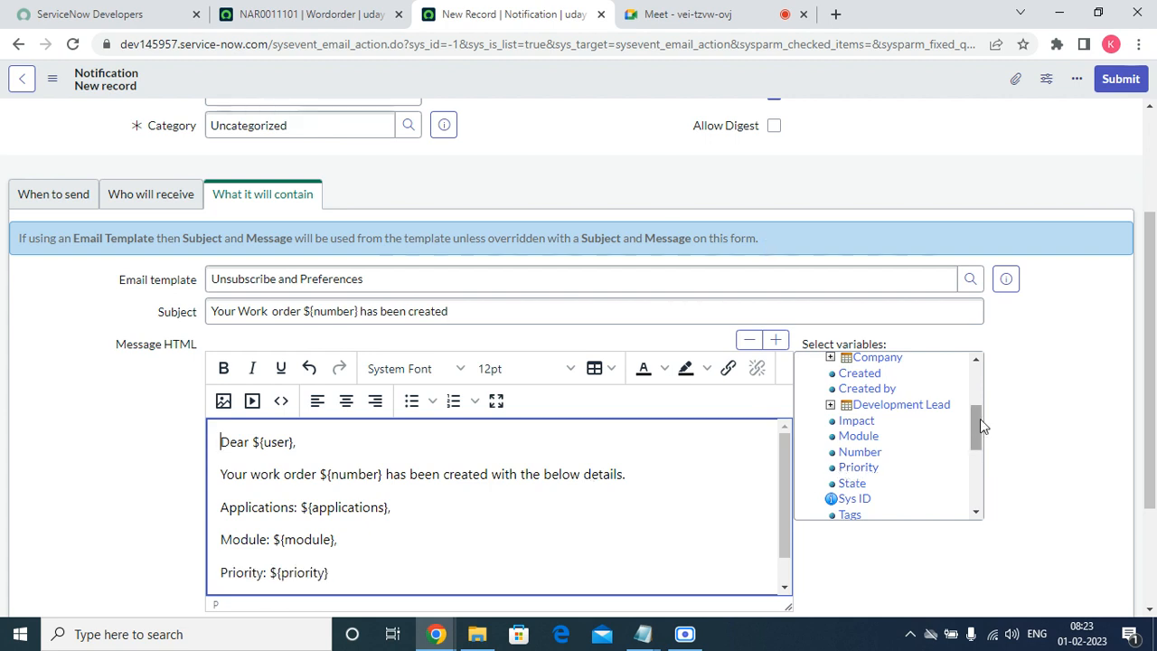
mouse_move(980, 419)
left_mouse_down()
mouse_move(980, 459)
mouse_move(981, 422)
left_mouse_up()
left_click(358, 574)
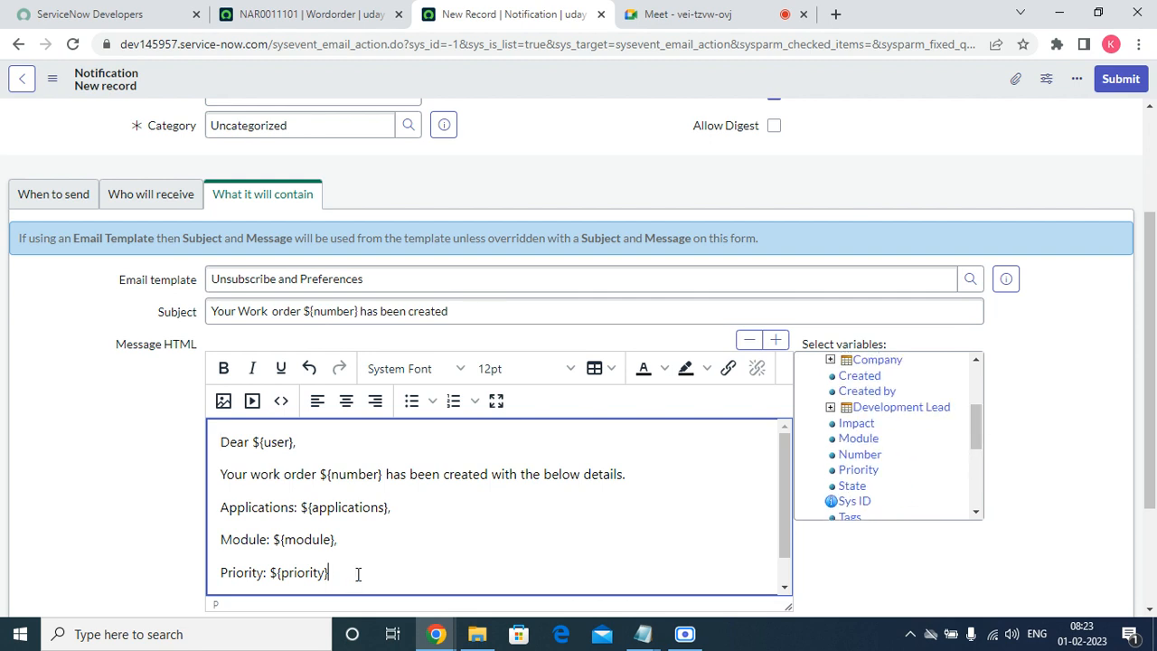
type(",")
key("Return")
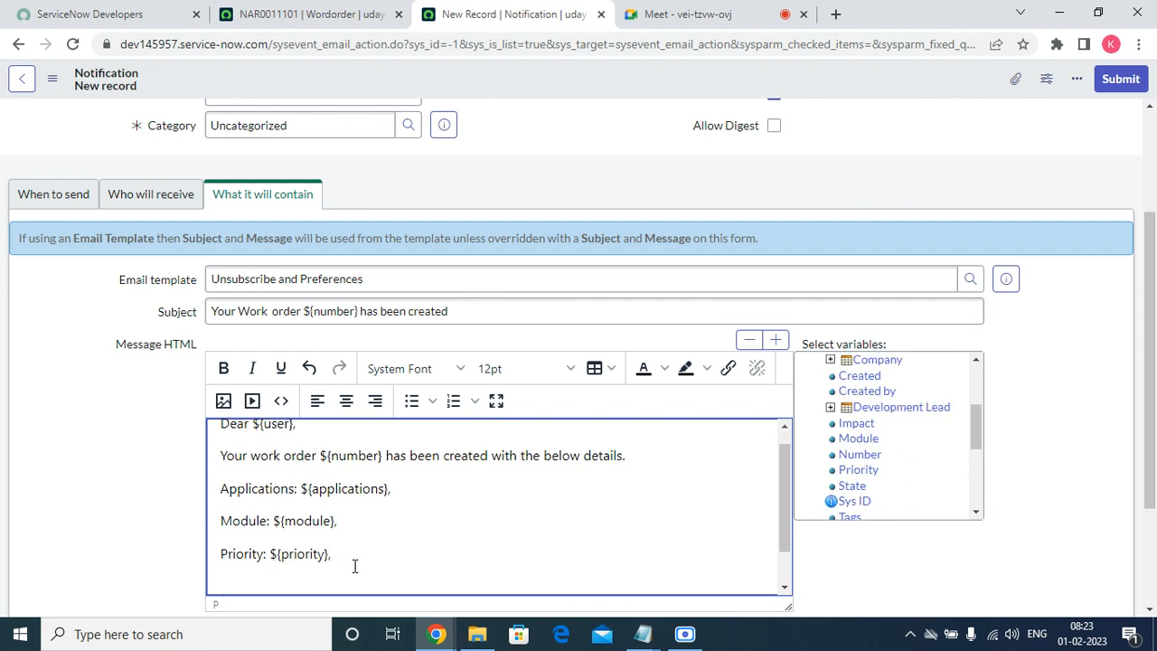
Insert the Company variable on a new empty line directly above Applications.
left_click(221, 488)
key("Return")
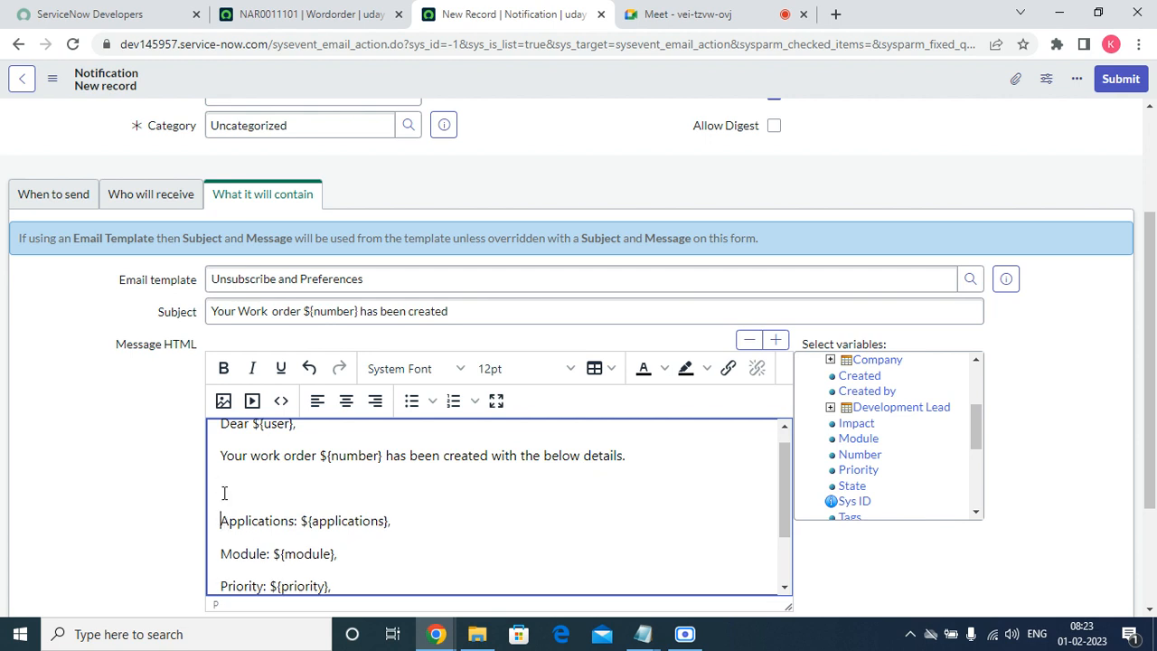
left_click(224, 492)
left_click(876, 360)
left_click_drag(977, 434, 978, 524)
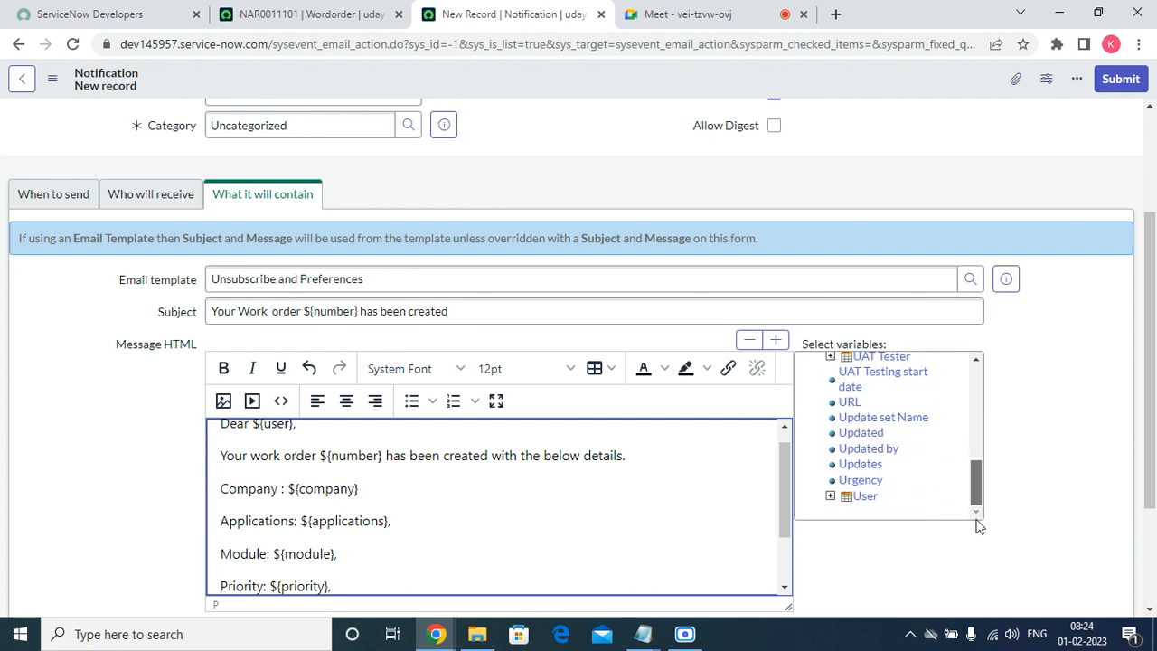
scroll(401, 531, "down", 2)
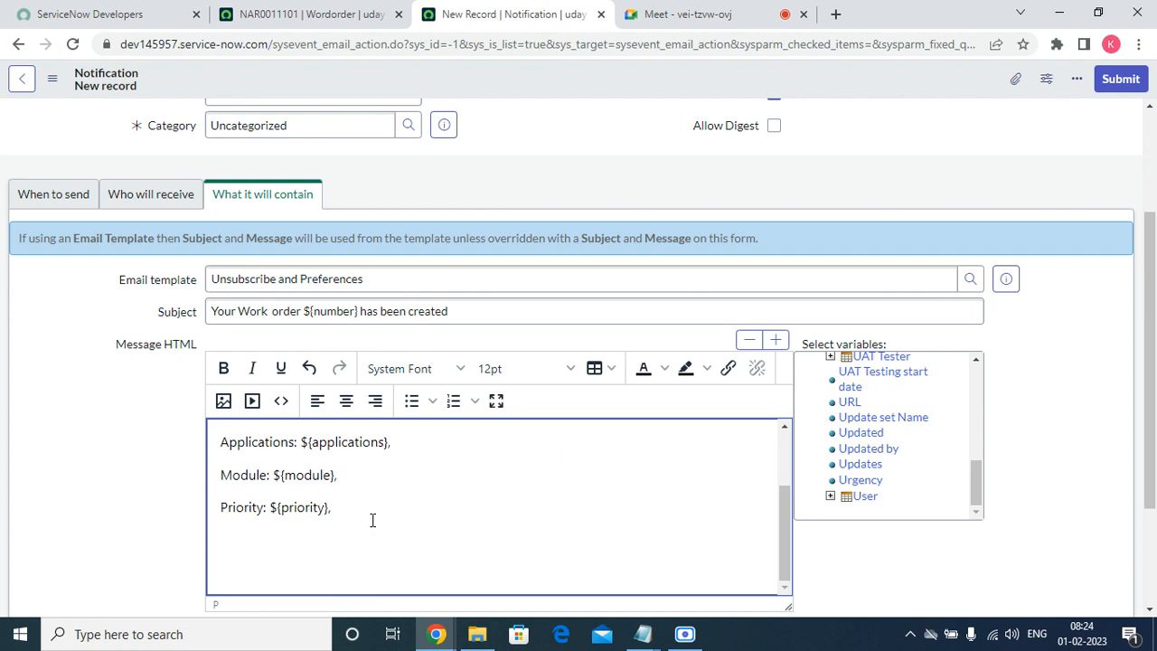
left_click(370, 513)
End the Priority line with a period and add the 'Thanks and Regards,' / 'Global IT Support Desk.' sign-off.
key("BackSpace")
type(".")
key("Return")
type("Global IT Supp")
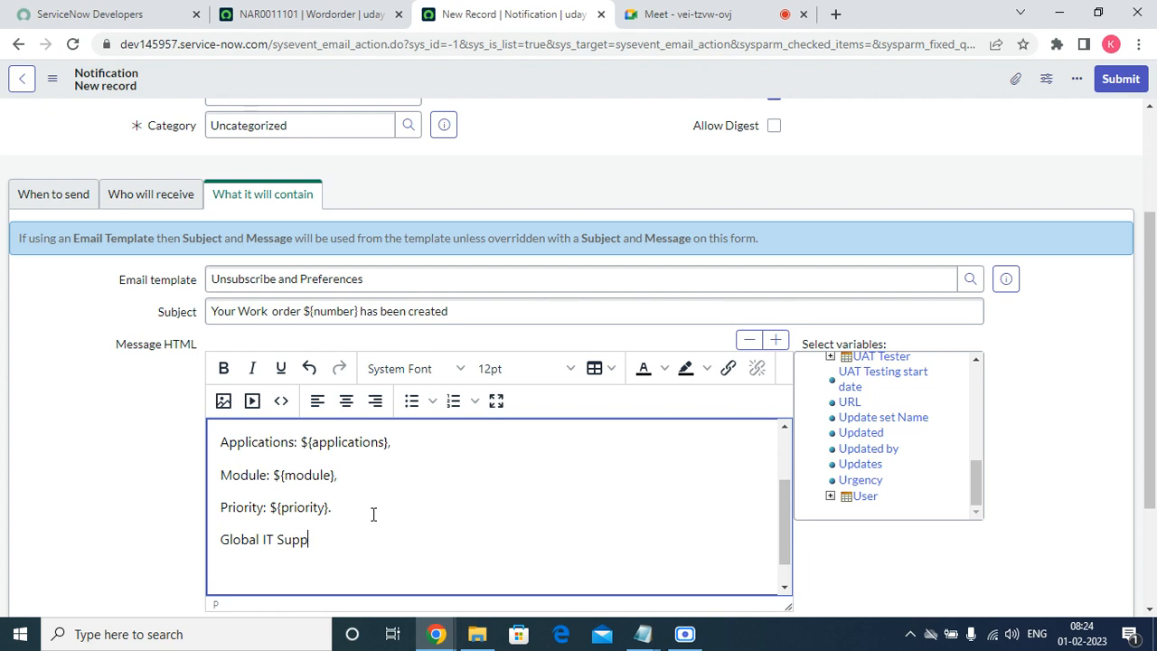
type("ort Desk.")
key("Return")
key("Return")
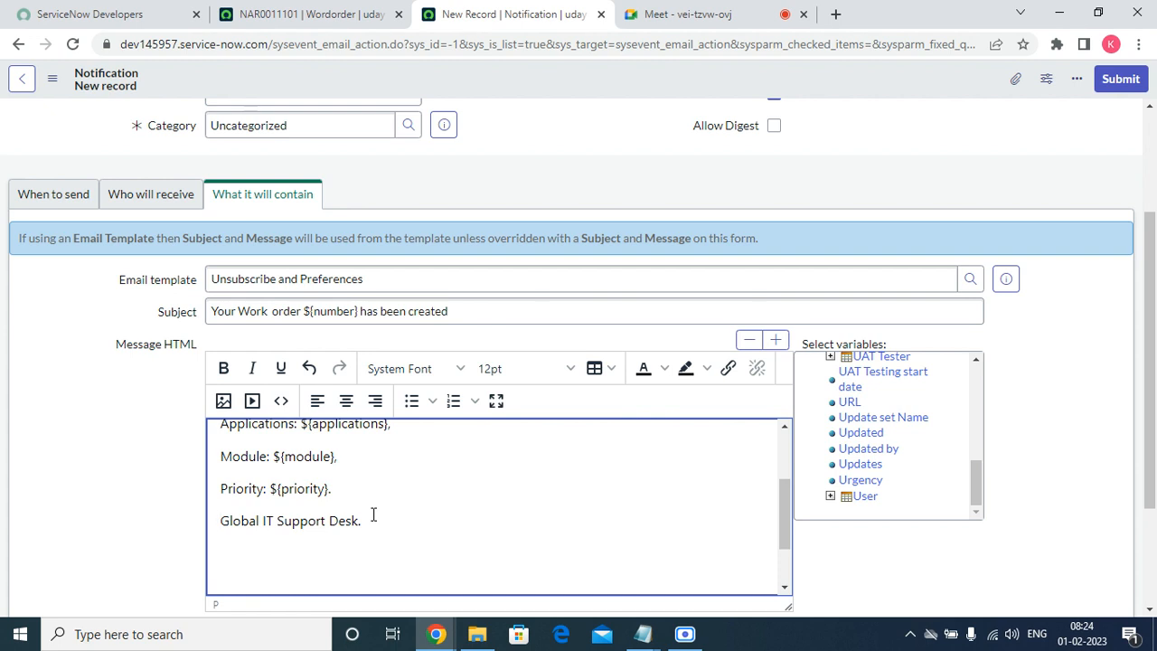
type("Thanks and")
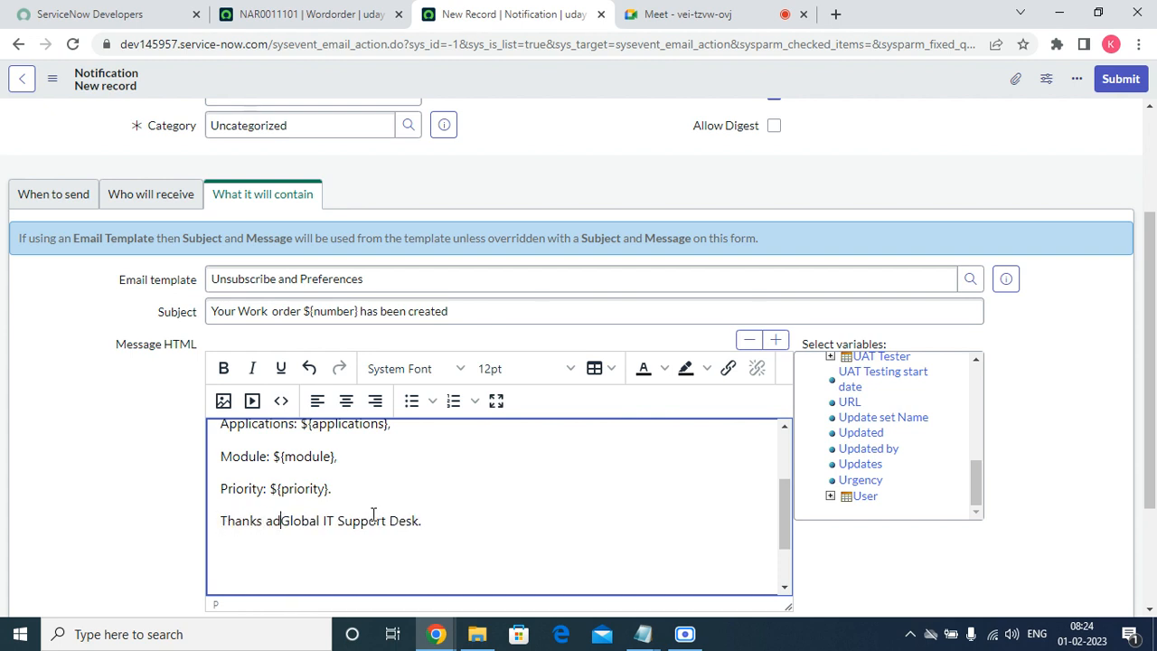
type(" Regards")
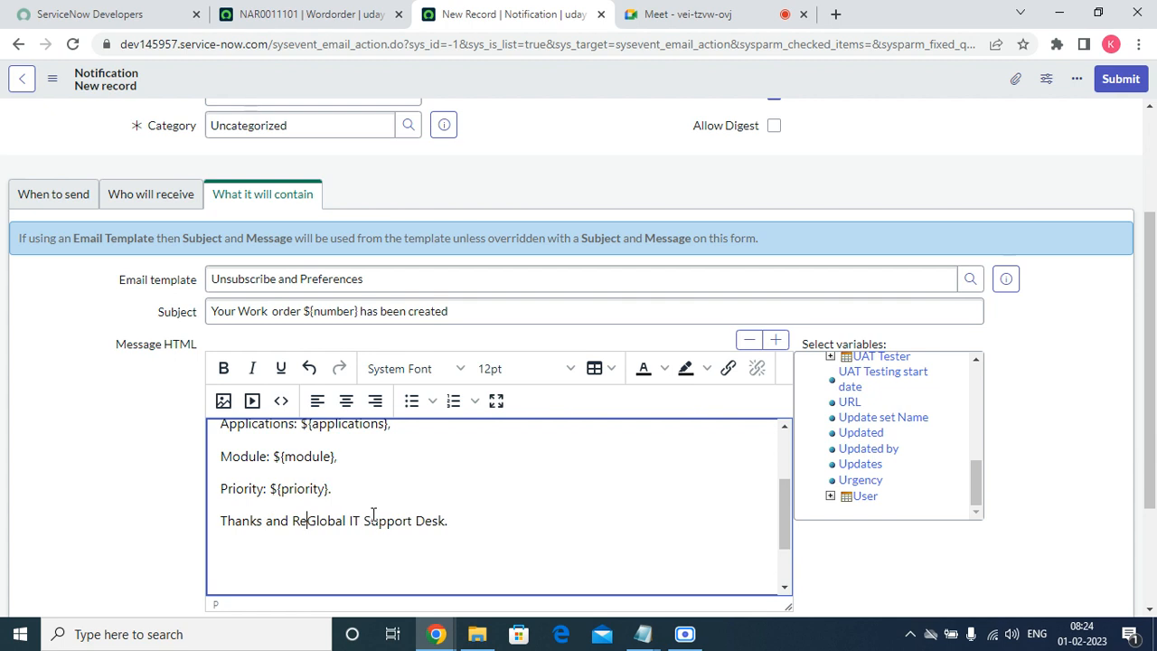
type(",")
key("Return")
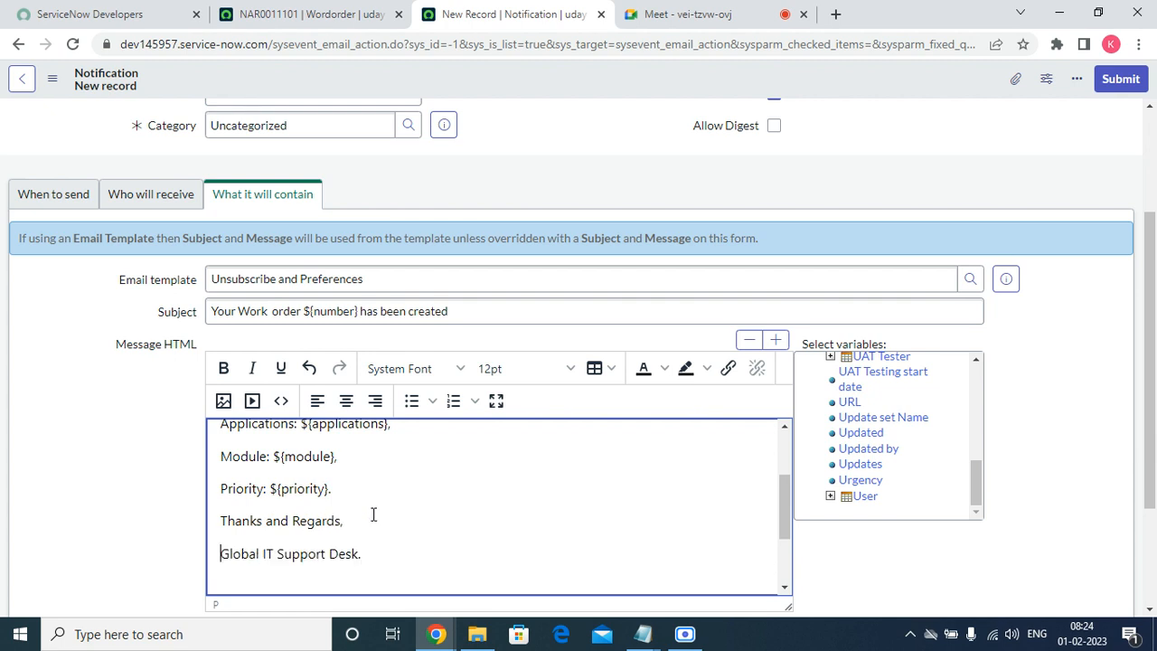
key("Down")
key("BackSpace")
key("BackSpace")
key("Return")
Add an 'If you have any queries please reach…' line with the support phone number and e-mail.
type("If you  have any queries,")
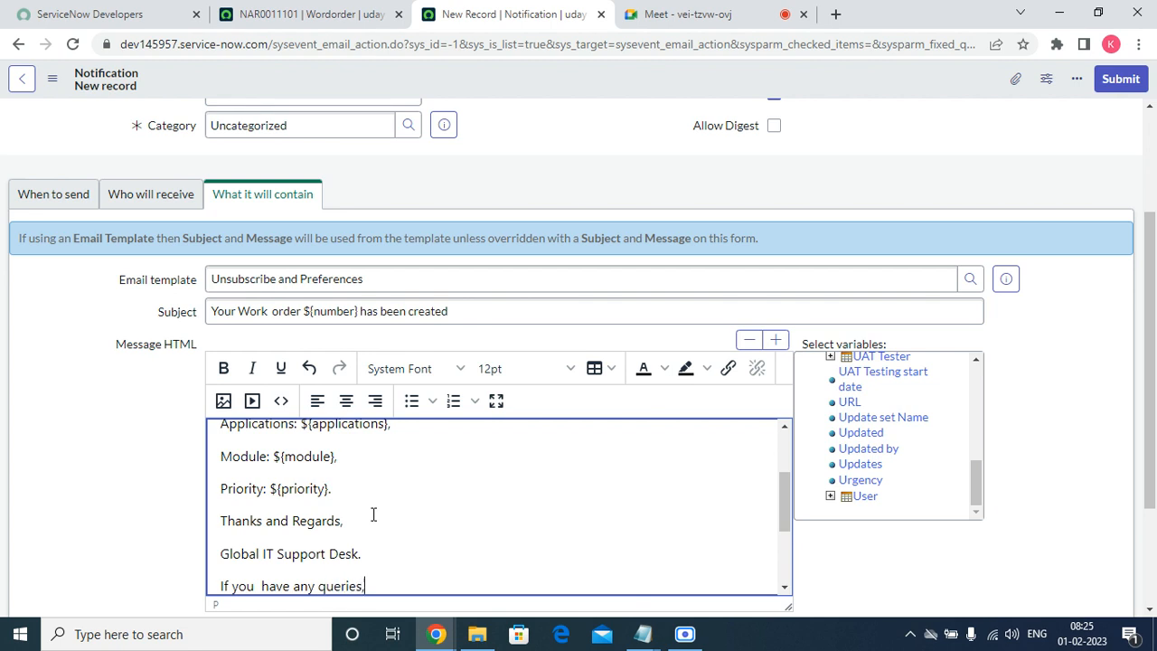
type("please reach o")
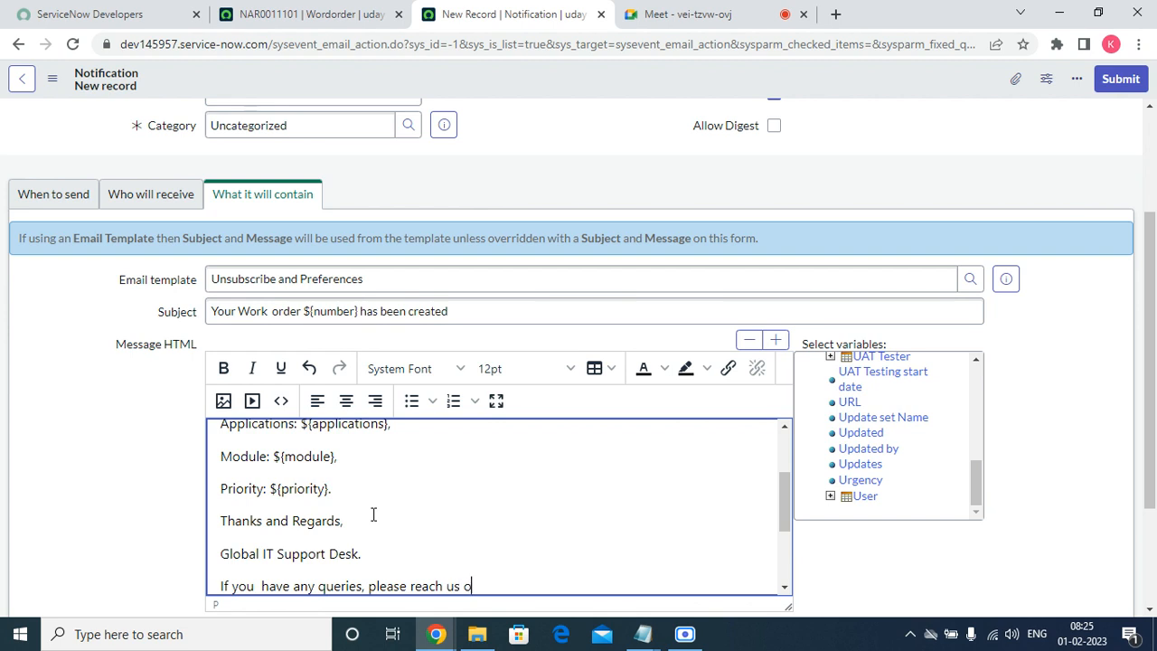
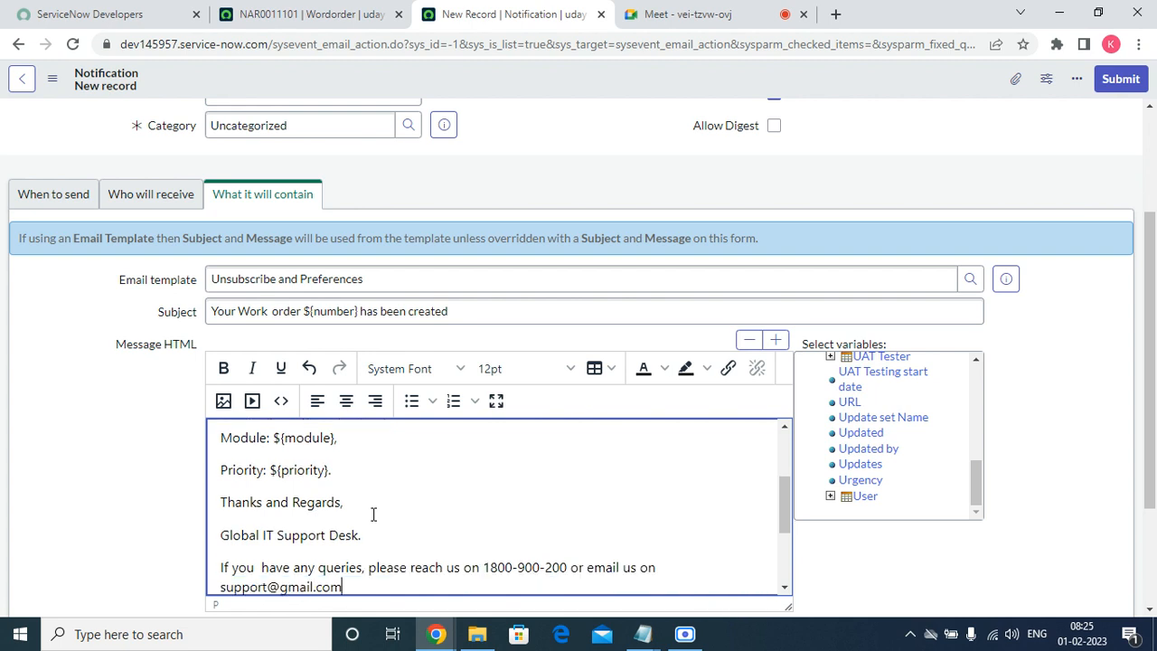
type(".")
key("Return")
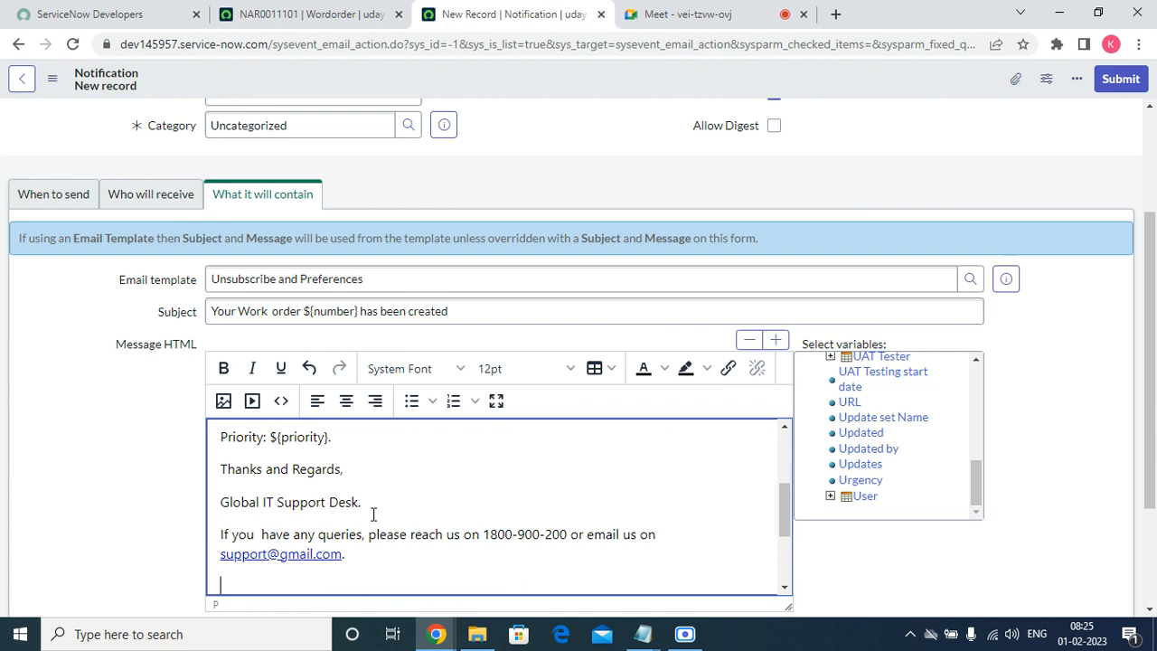
Save the 'Work order creation confirmed' notification record.
scroll(373, 513, "up", 3)
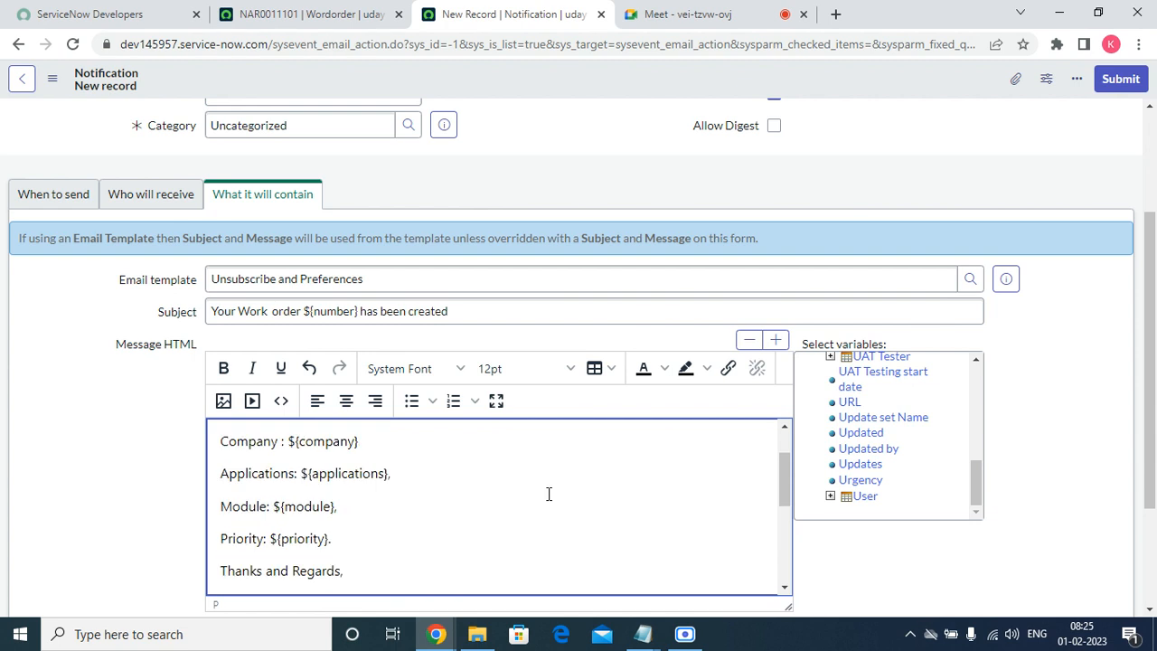
scroll(639, 259, "up", 2)
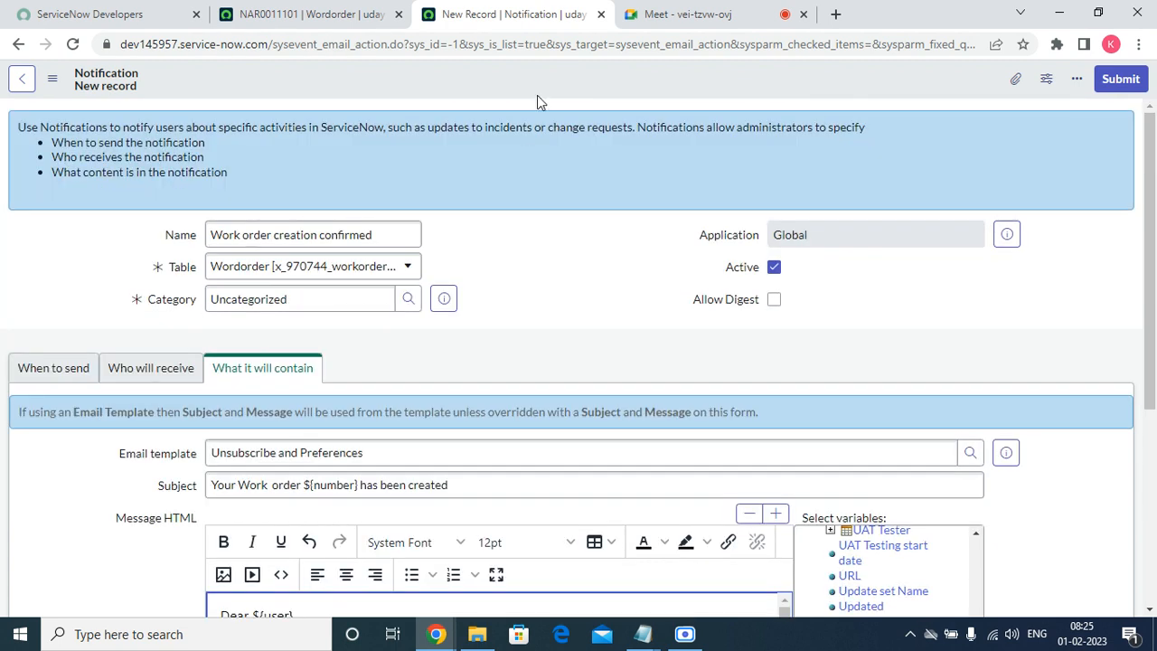
right_click(541, 69)
left_click(569, 82)
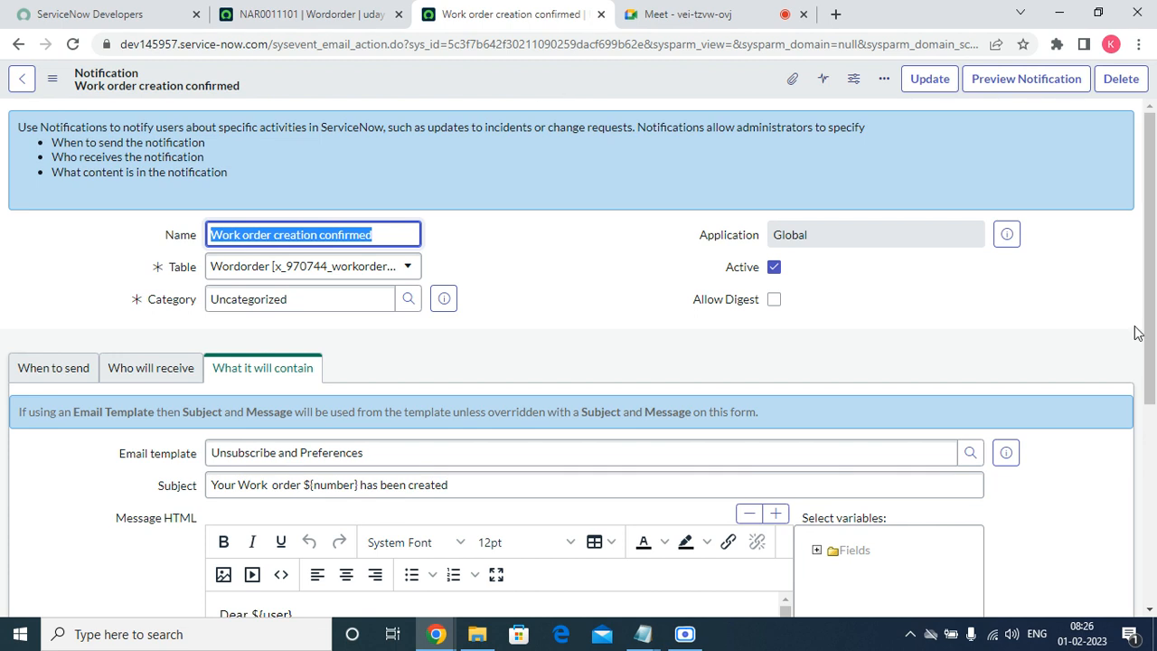
Preview the notification, checking the 'Your Work order has been created' subject and Company : Acer body.
left_click(1014, 86)
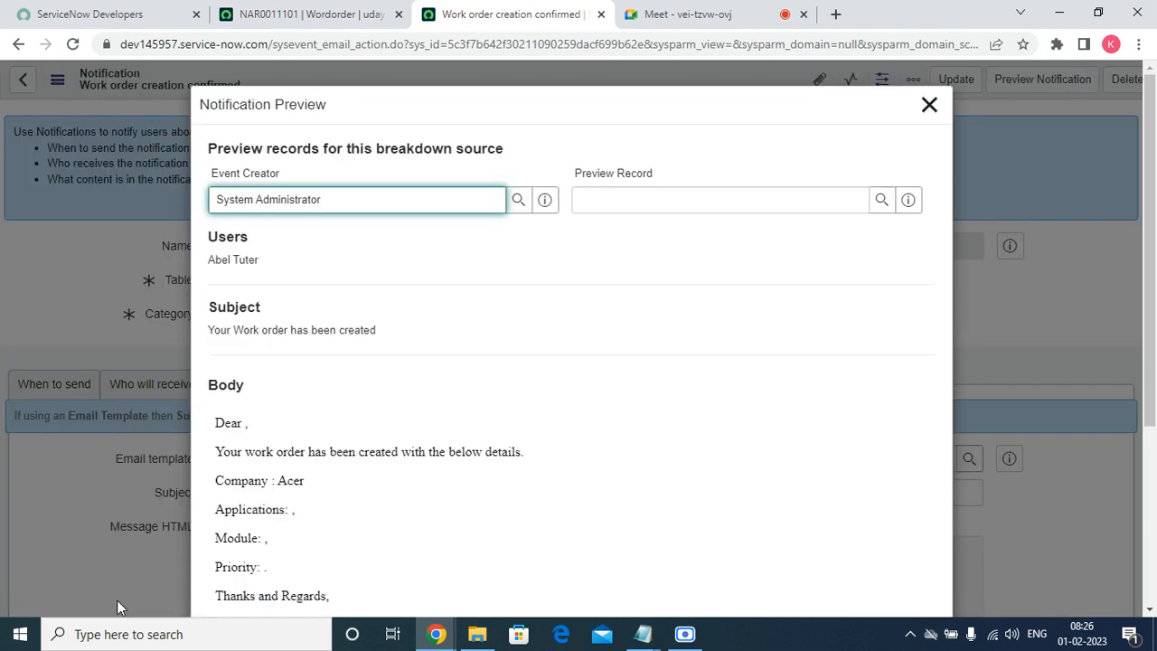
scroll(303, 449, "down", 3)
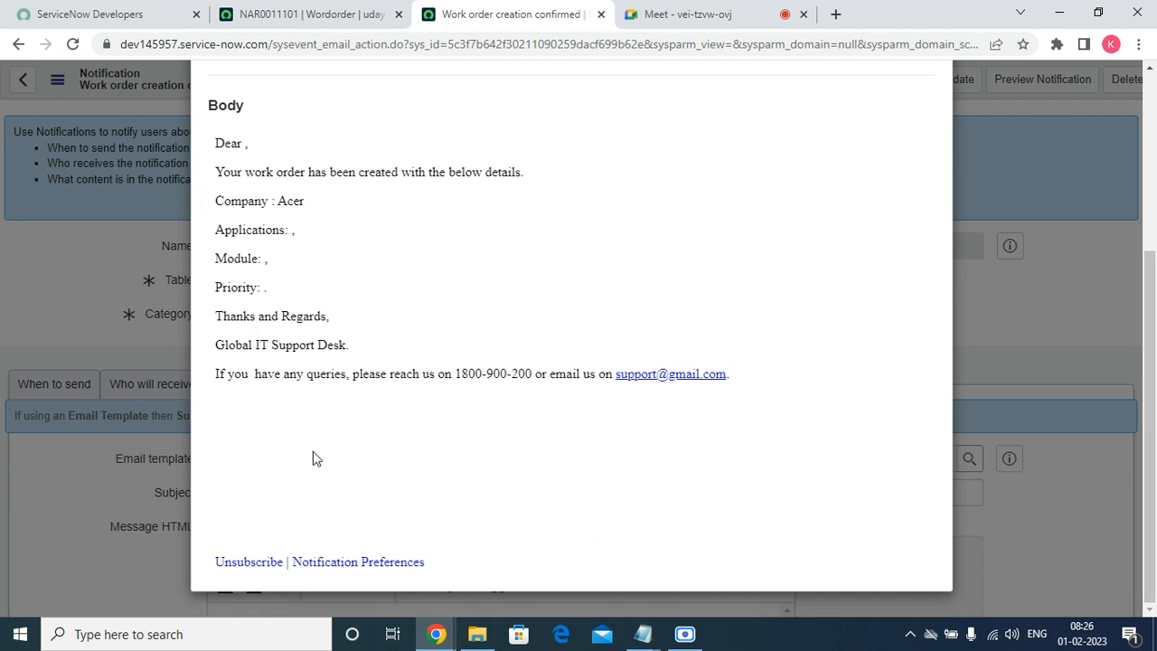
scroll(539, 419, "up", 3)
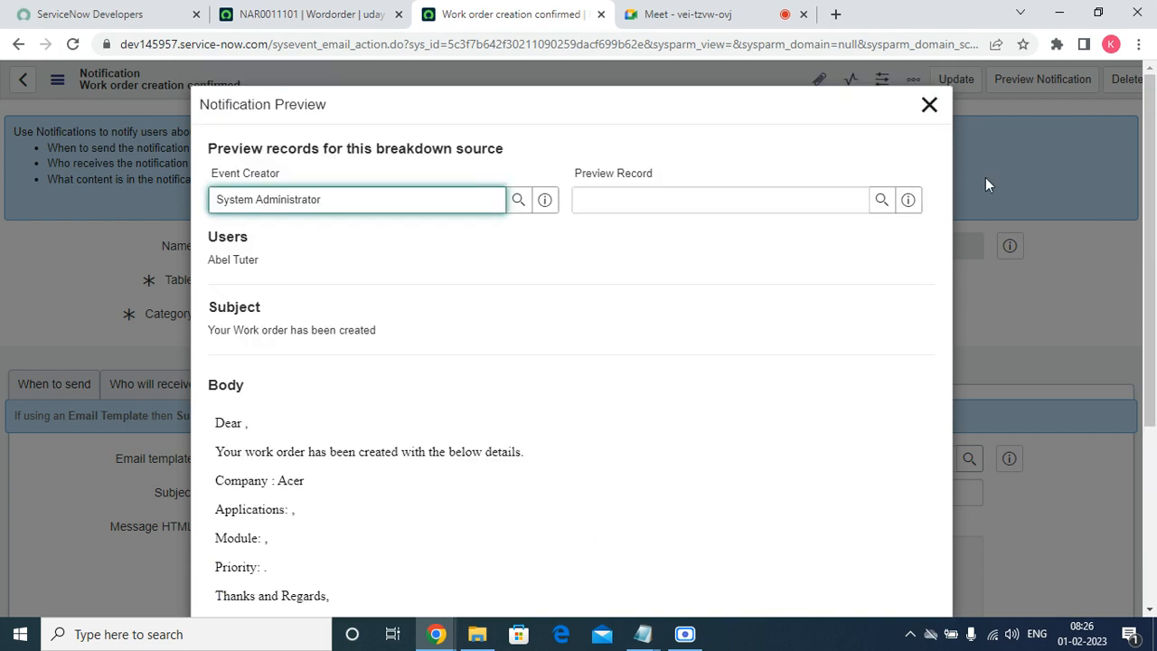
left_click(929, 105)
Go to Favorites > Work orders to start a new work order record, WOR0001005.
left_click(308, 13)
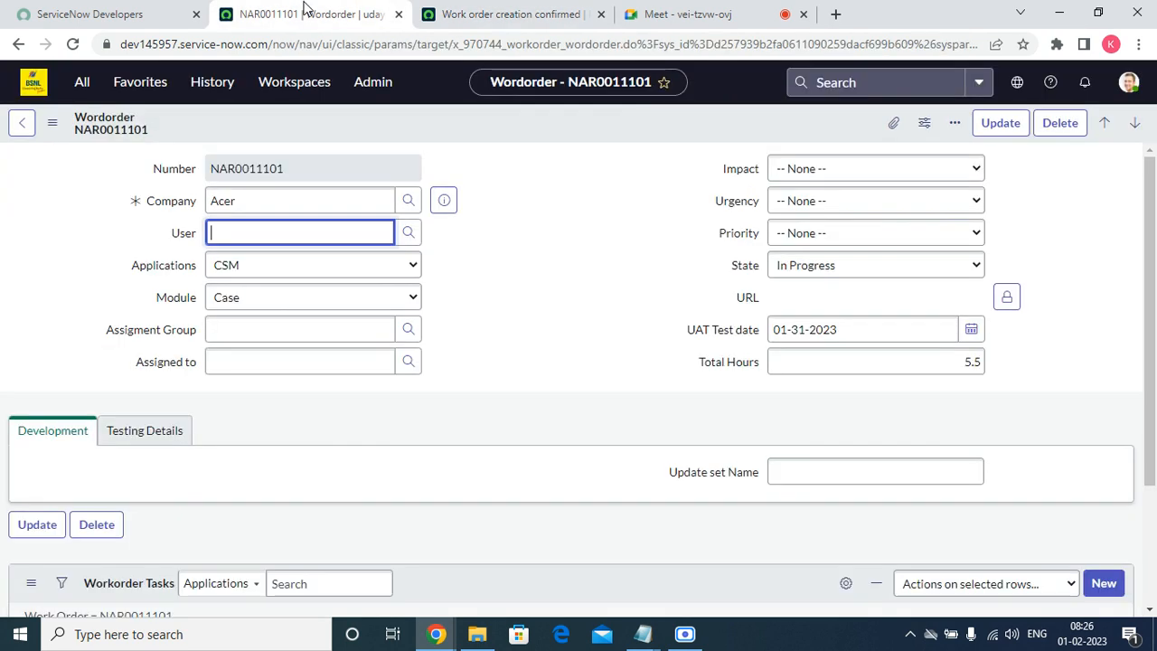
left_click(79, 86)
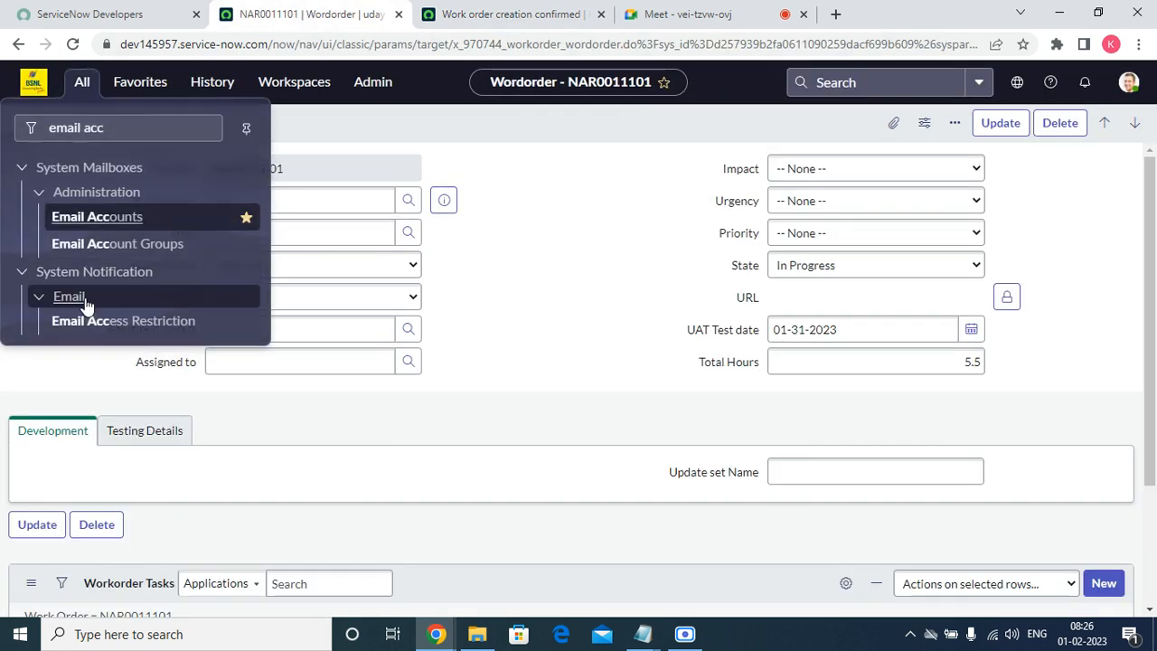
left_click(142, 81)
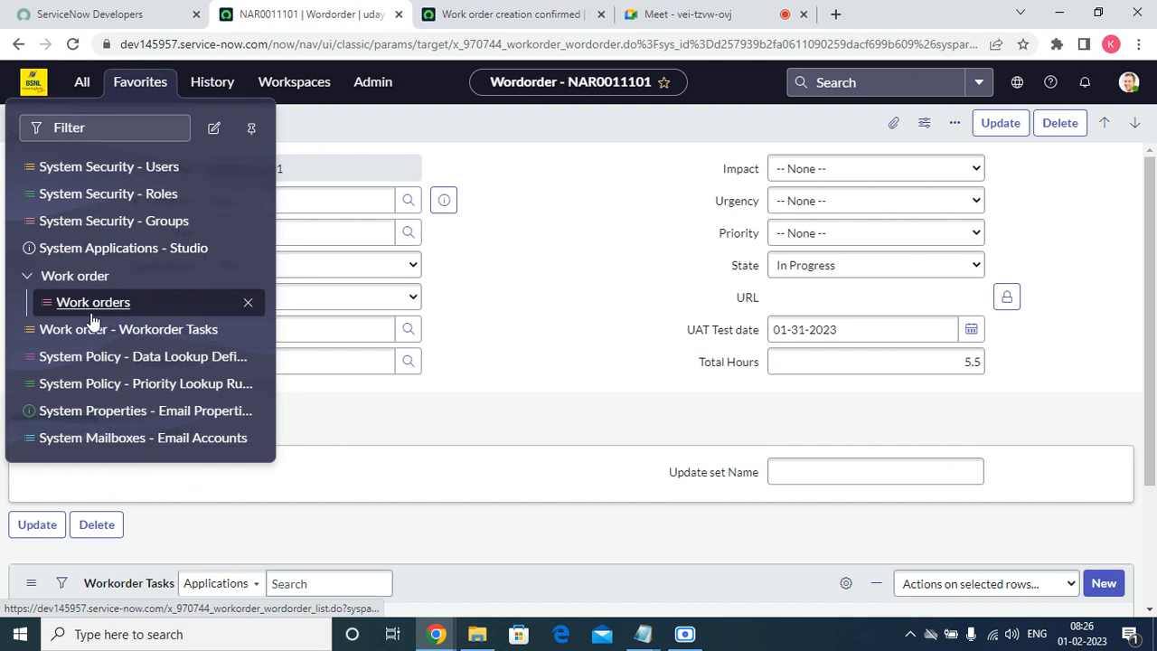
left_click(93, 305)
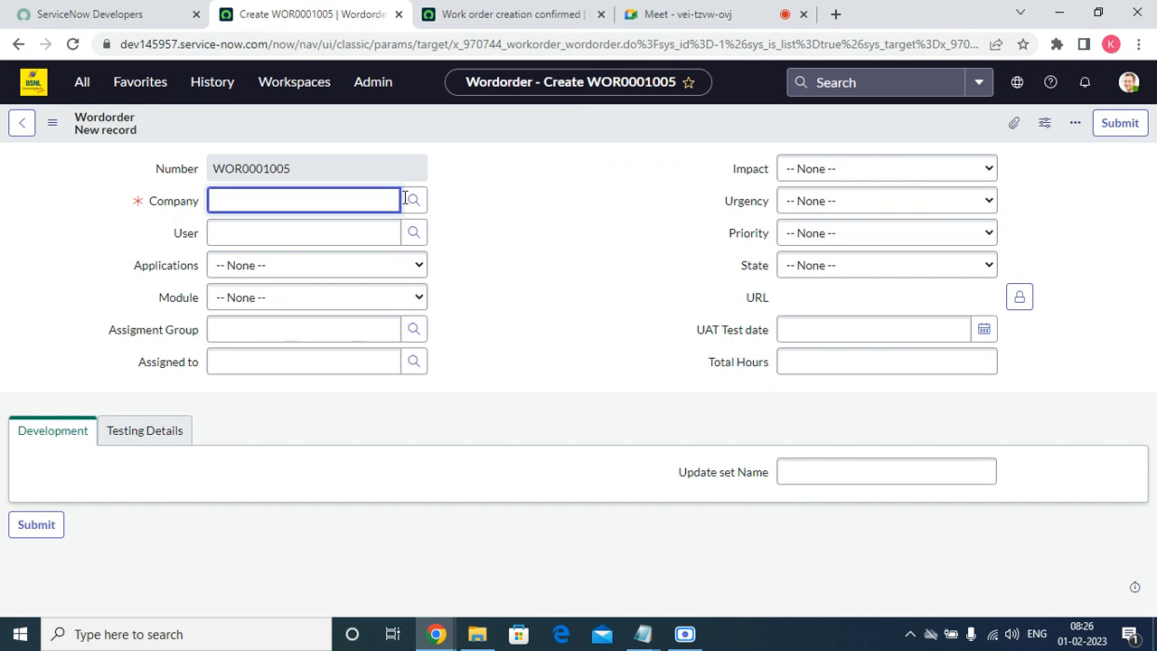
Set the work order's company to Acer and pick a user from the lookup.
left_click(414, 202)
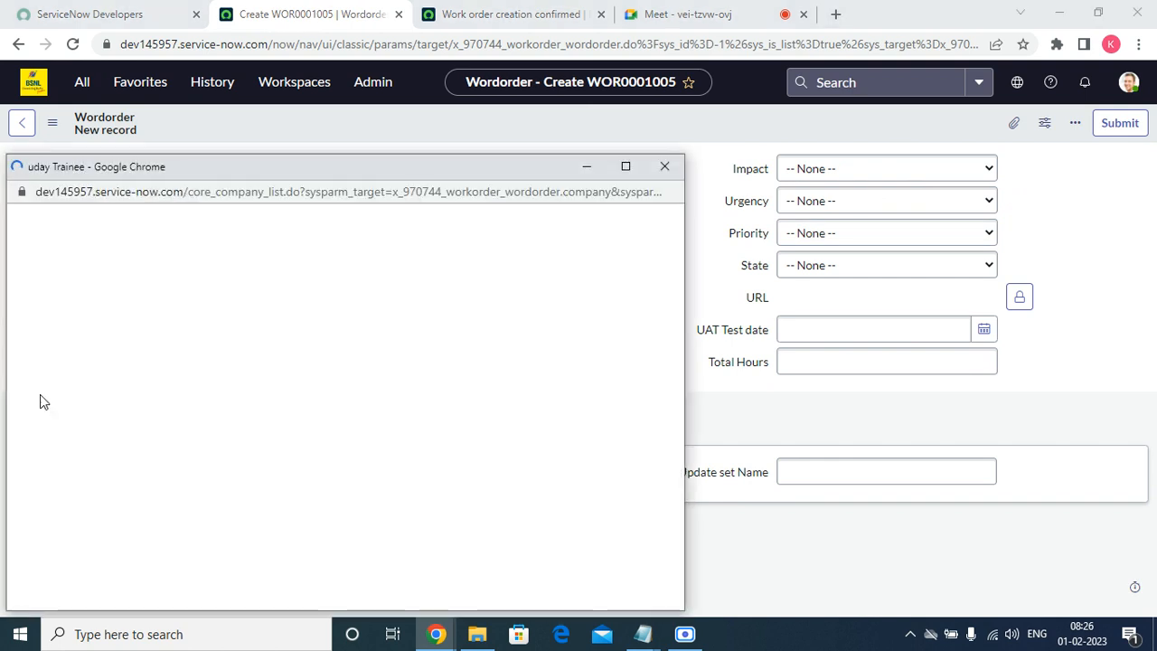
left_click(76, 351)
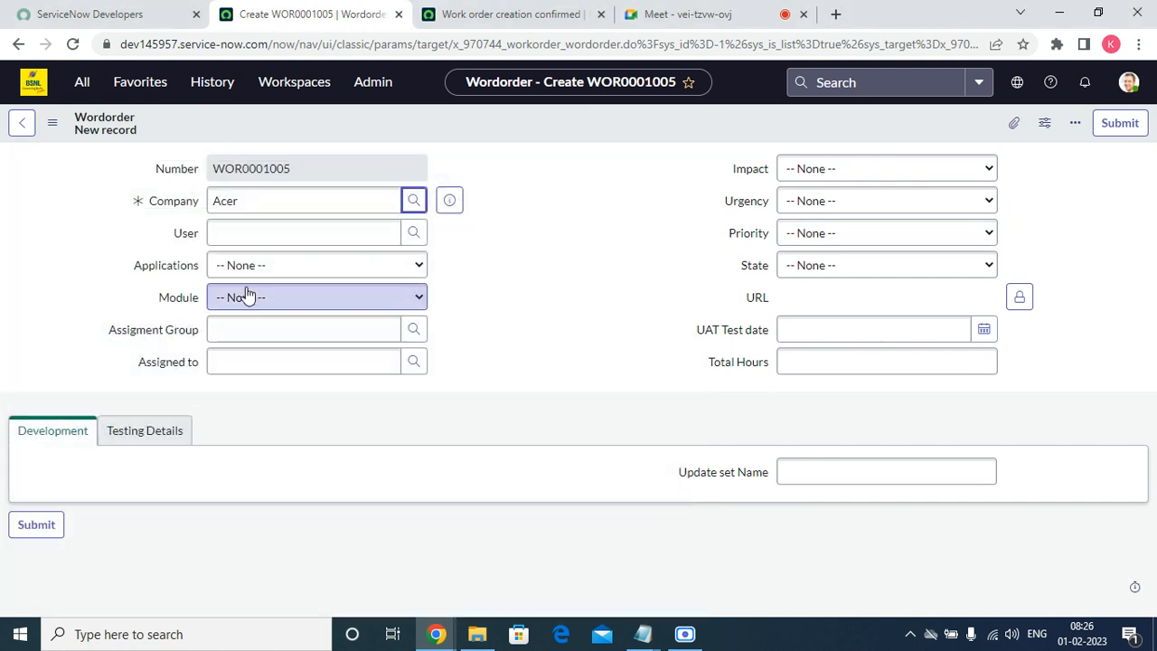
left_click(253, 233)
left_click(414, 232)
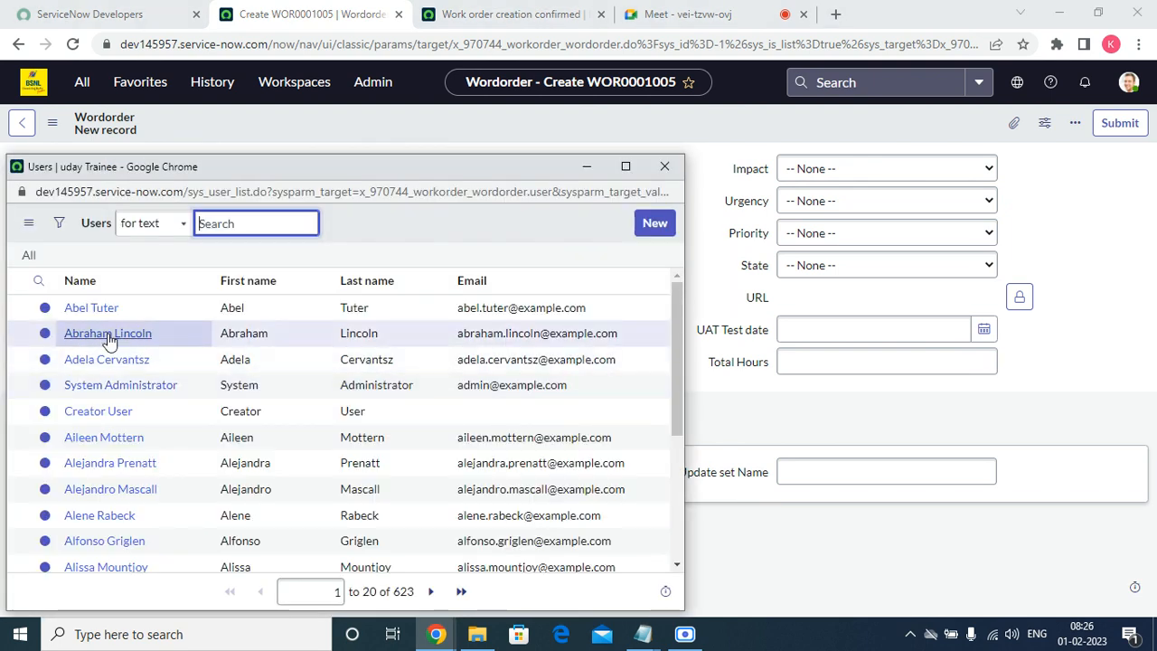
left_click(108, 334)
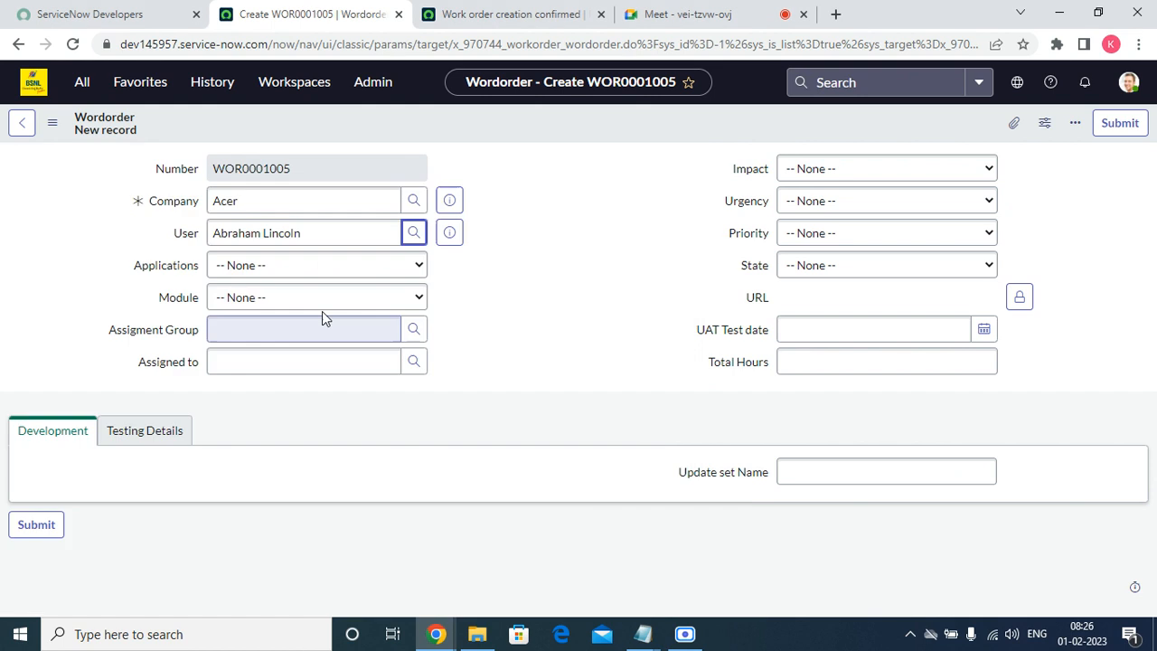
left_click(457, 231)
left_click(552, 188)
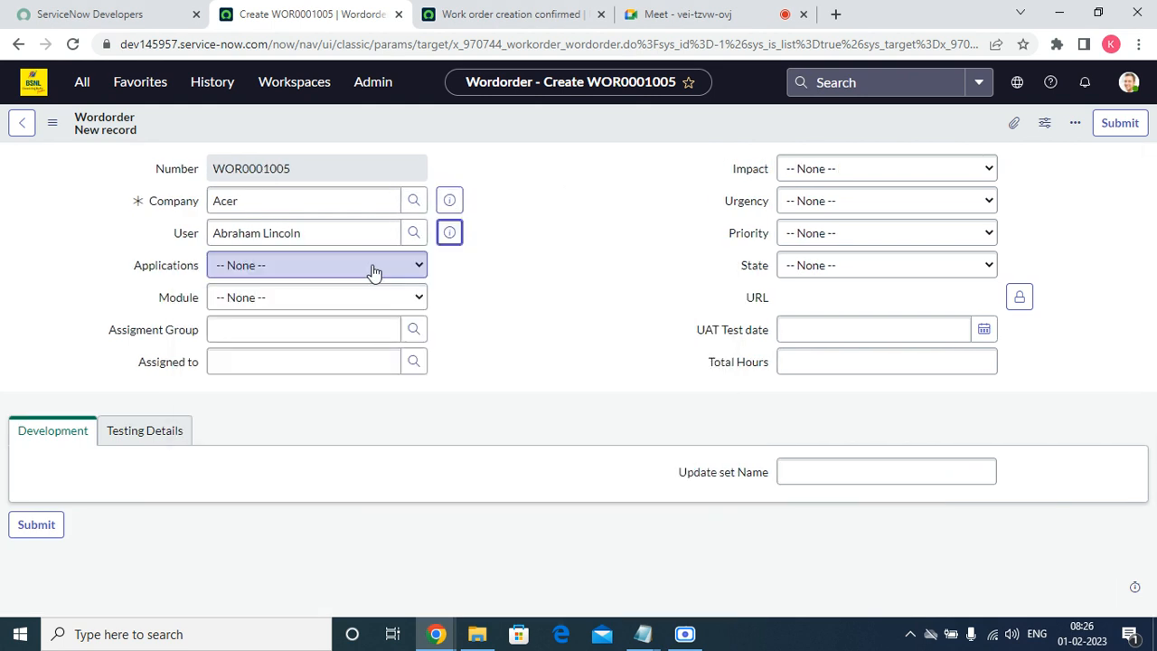
Set Applications to HRSD and Module to HR.
left_click(374, 272)
left_click(271, 318)
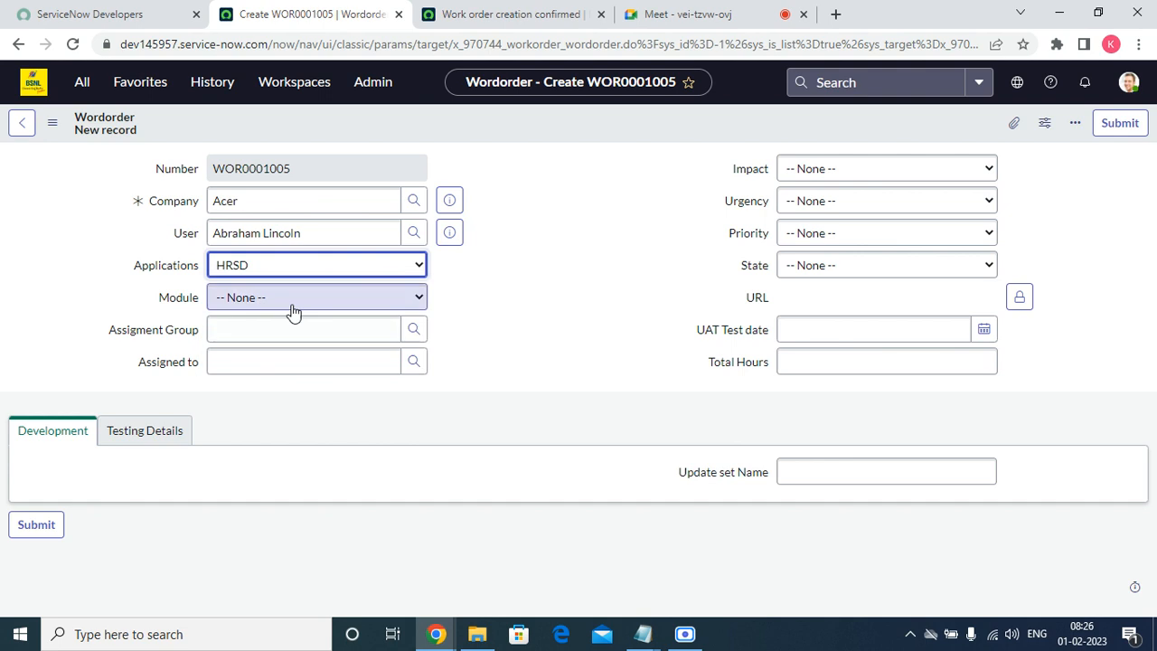
left_click(294, 307)
left_click(284, 333)
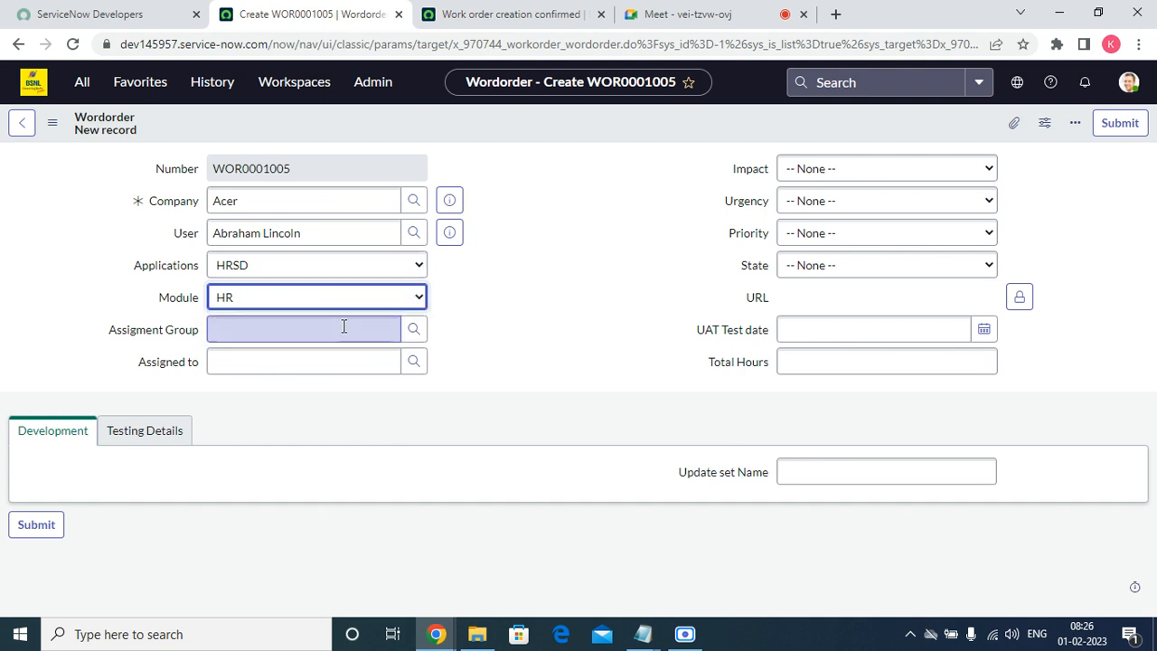
left_click(379, 329)
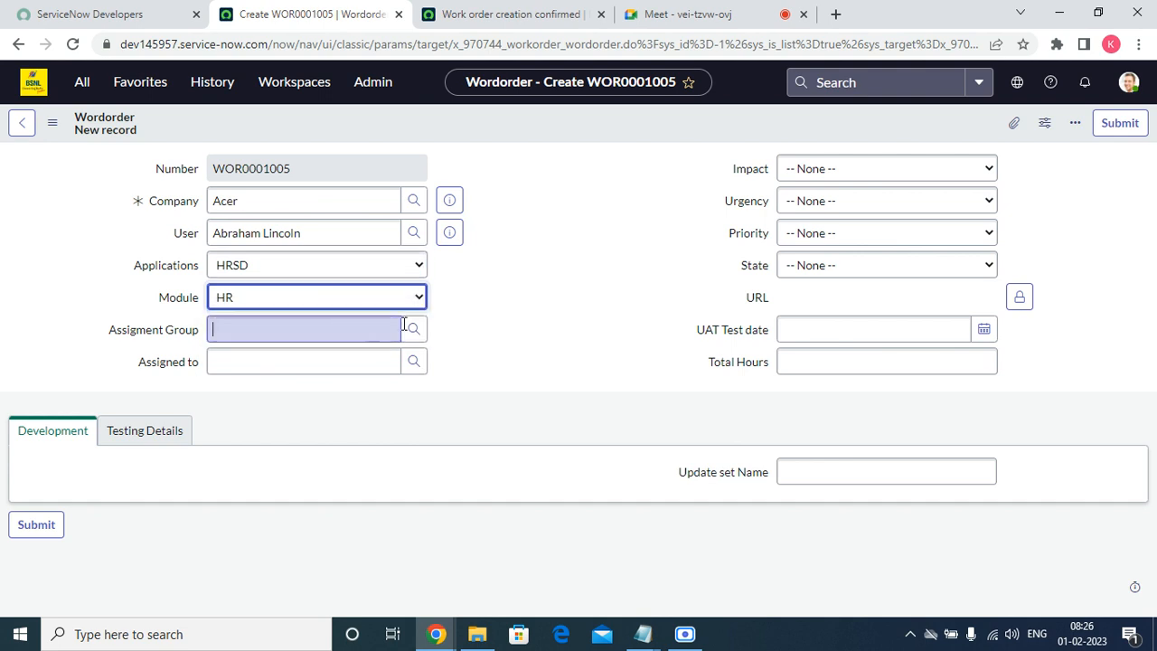
Set Impact High, Urgency Medium, Priority High and State Draft, then save the work order.
left_click(820, 171)
left_click(798, 205)
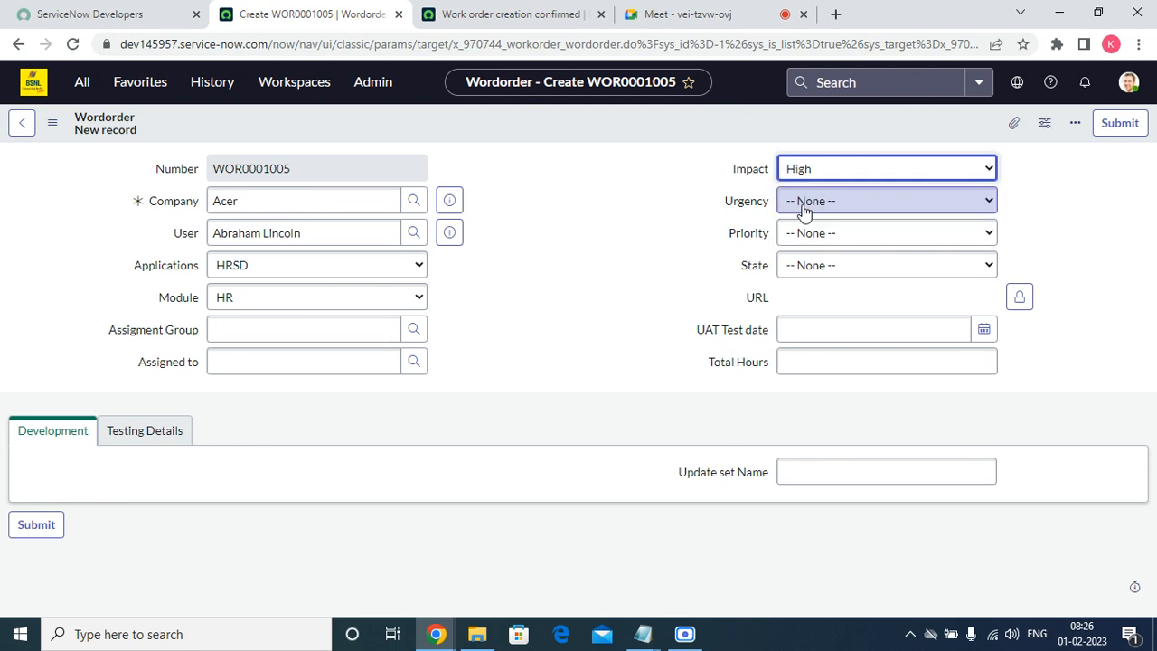
left_click(801, 202)
left_click(803, 256)
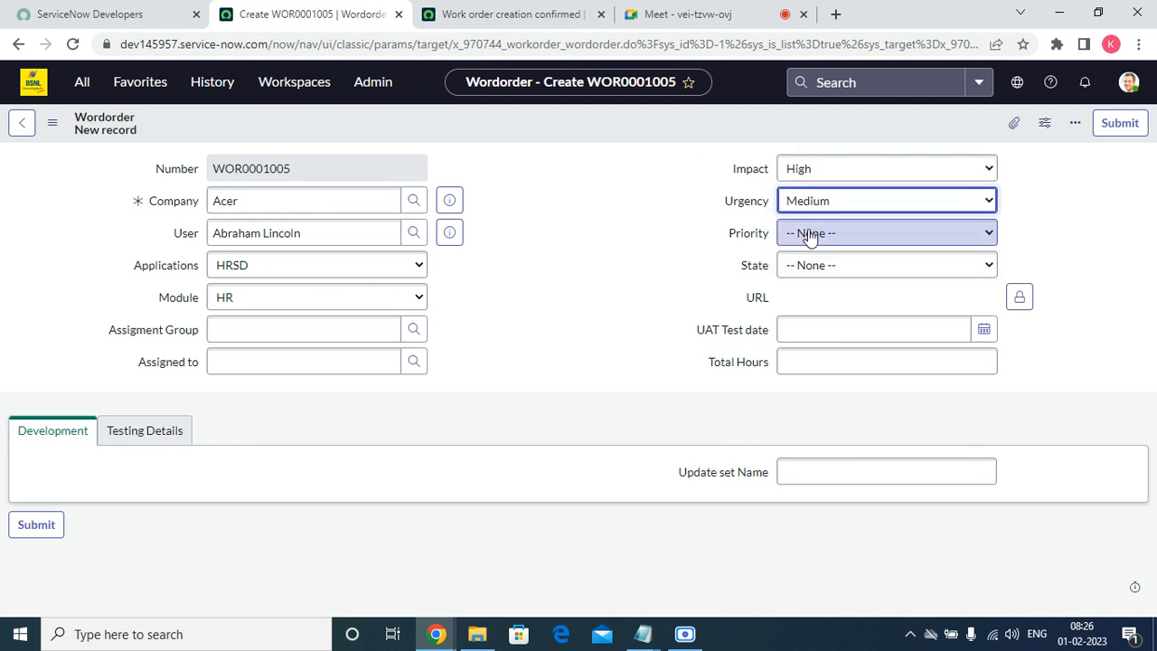
left_click(808, 234)
left_click(813, 271)
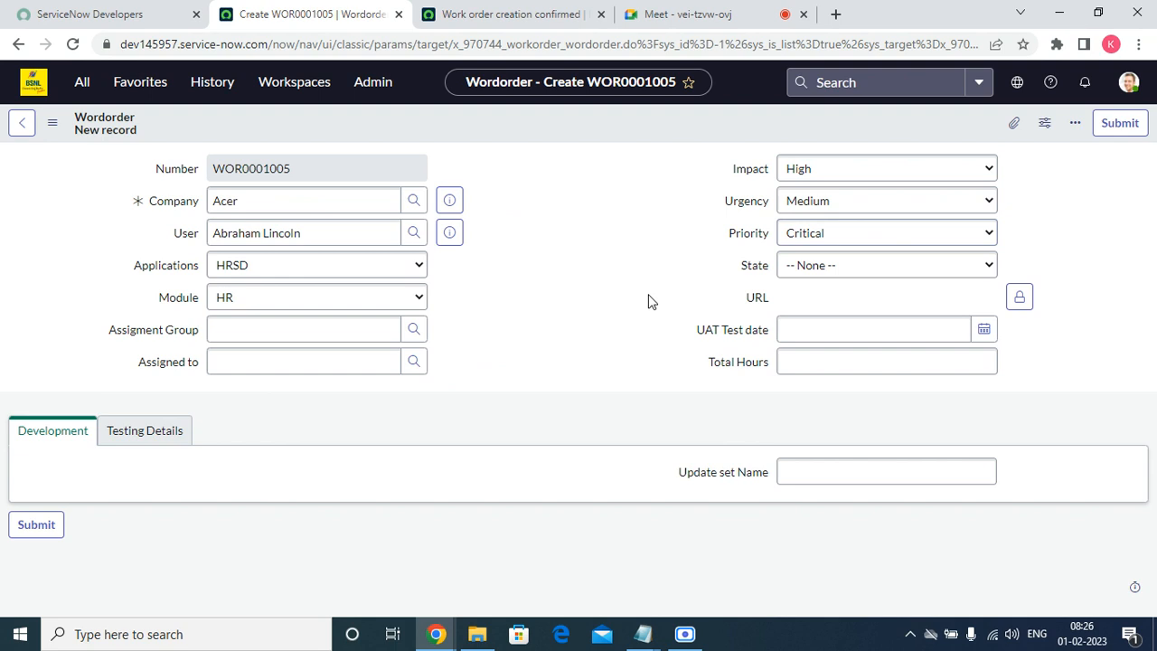
left_click(831, 233)
left_click(806, 285)
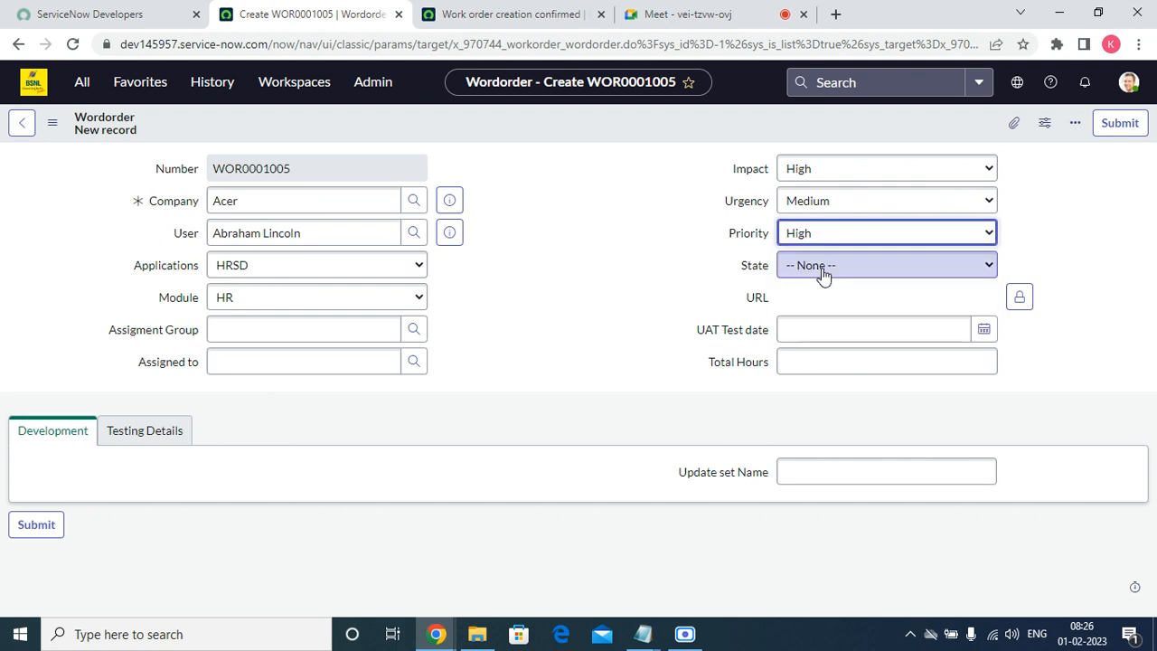
left_click(821, 269)
left_click(820, 309)
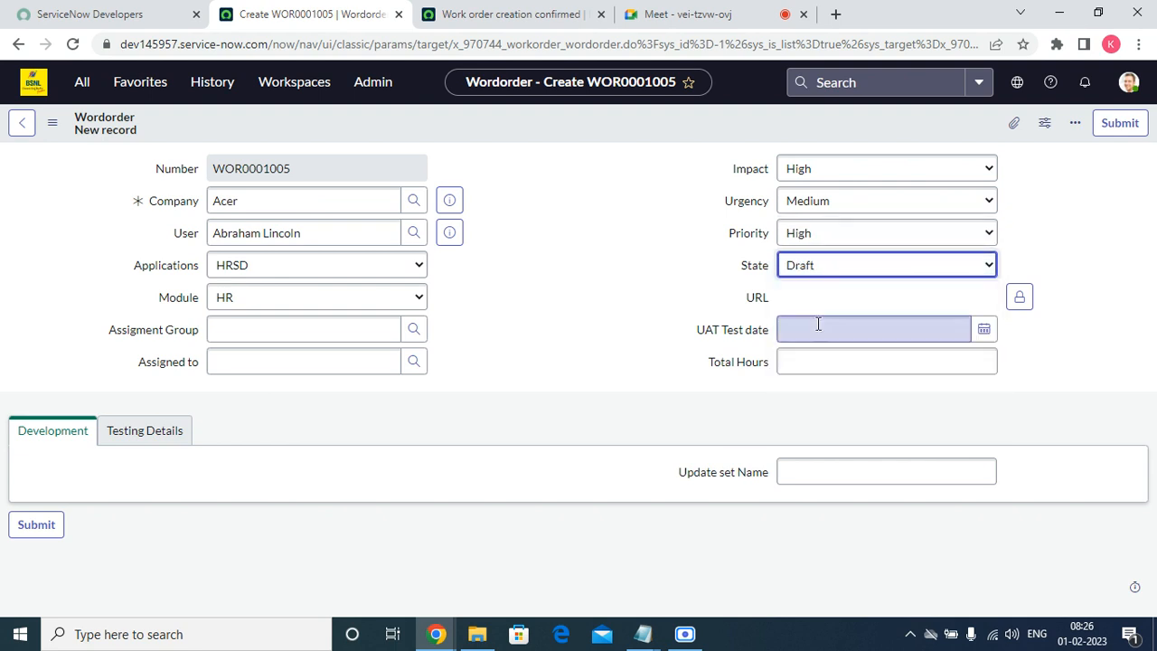
left_click(819, 328)
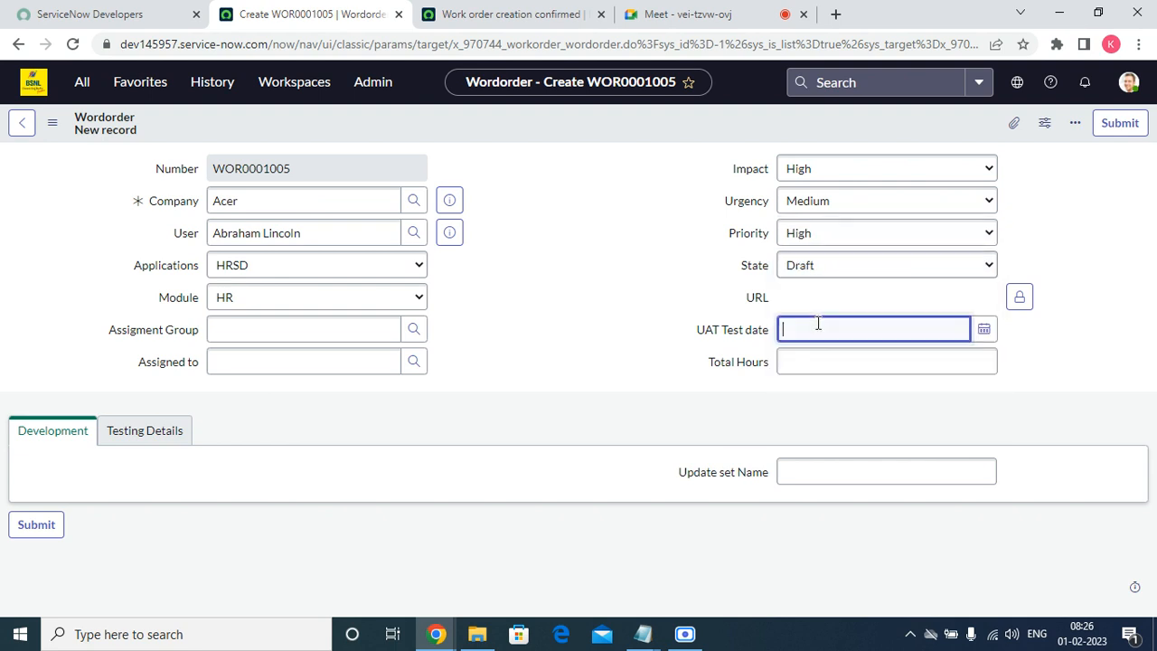
left_click(161, 442)
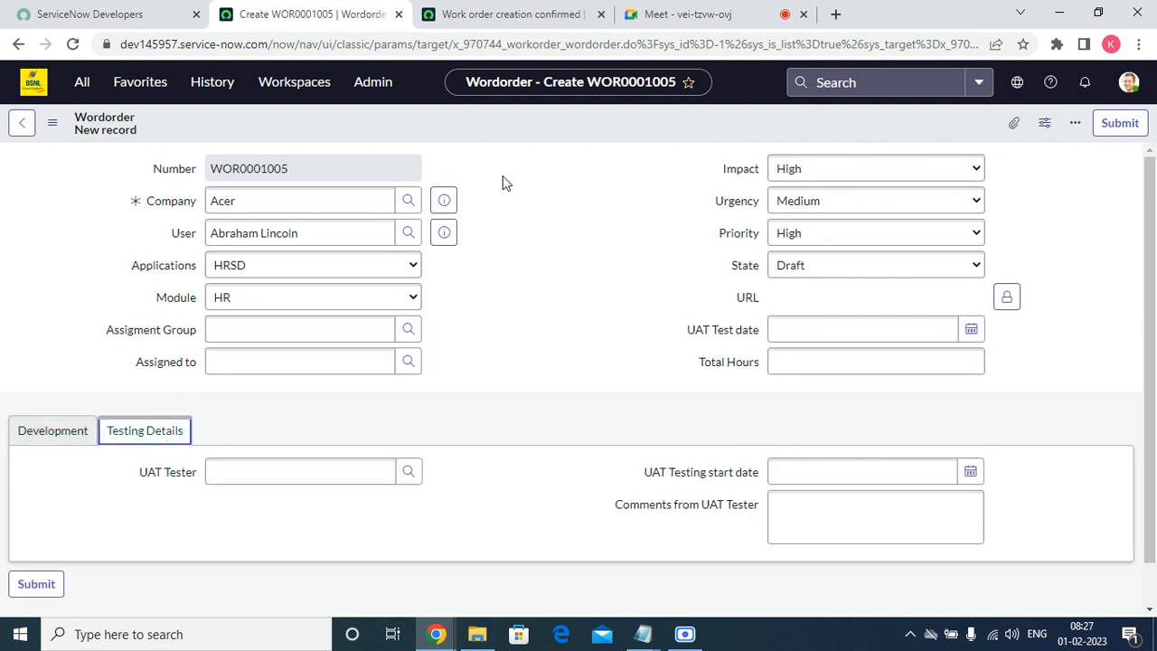
right_click(505, 128)
left_click(531, 136)
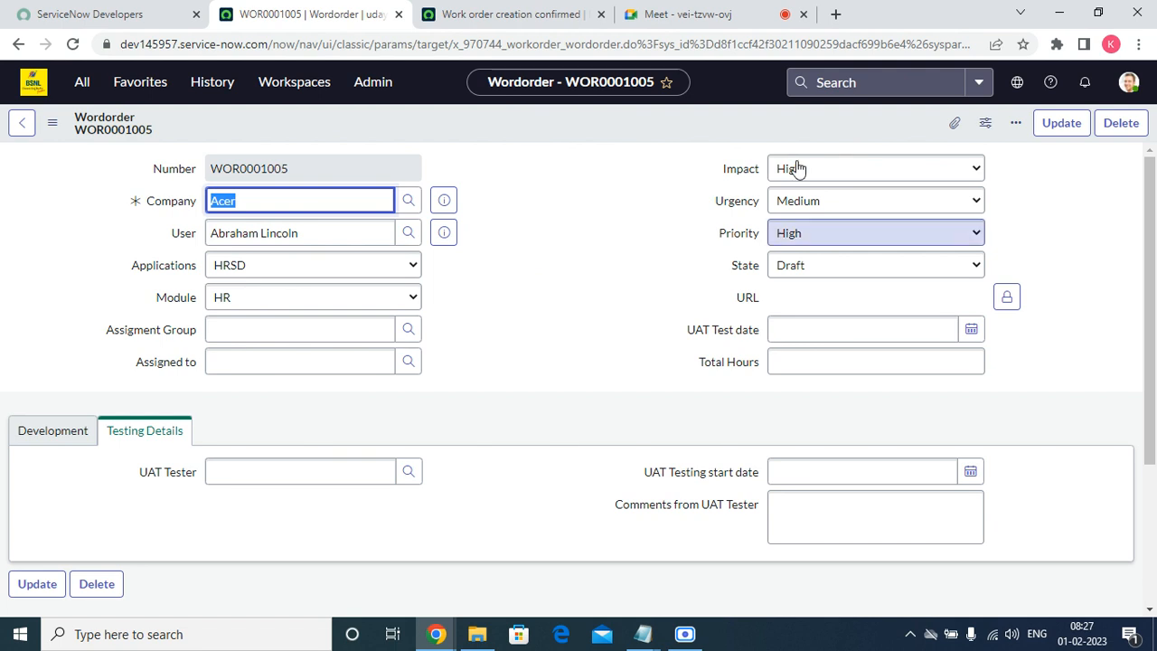
Filter the navigator for 'email' and open the System Logs > Emails list.
left_click(81, 82)
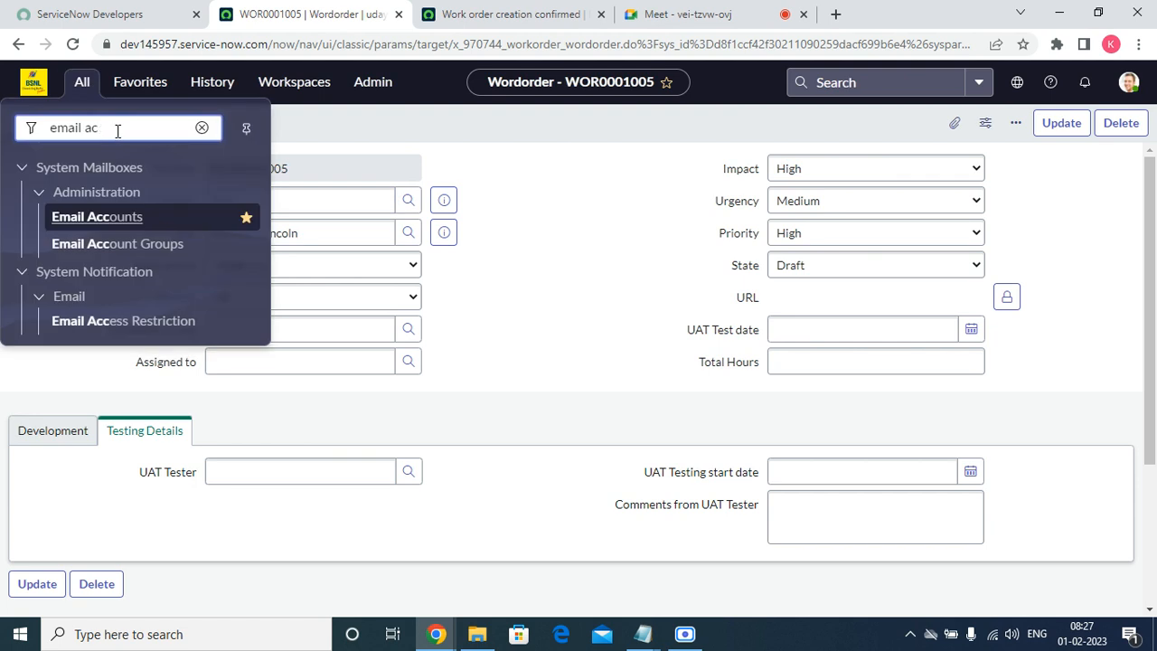
key("BackSpace")
key("BackSpace")
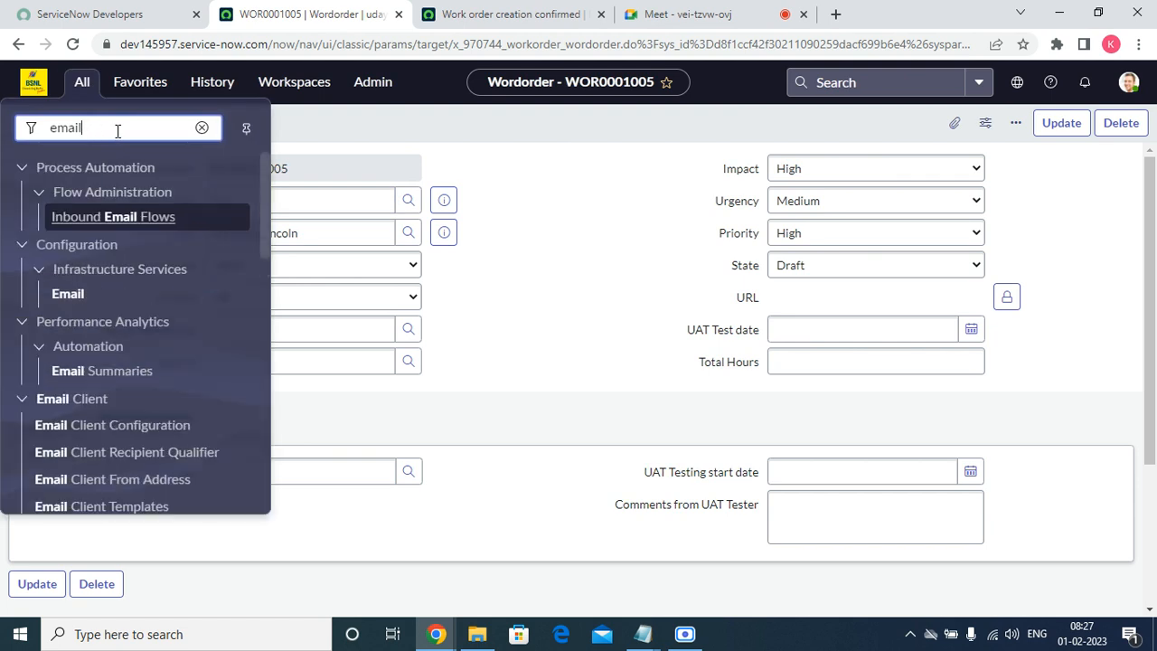
type("logs")
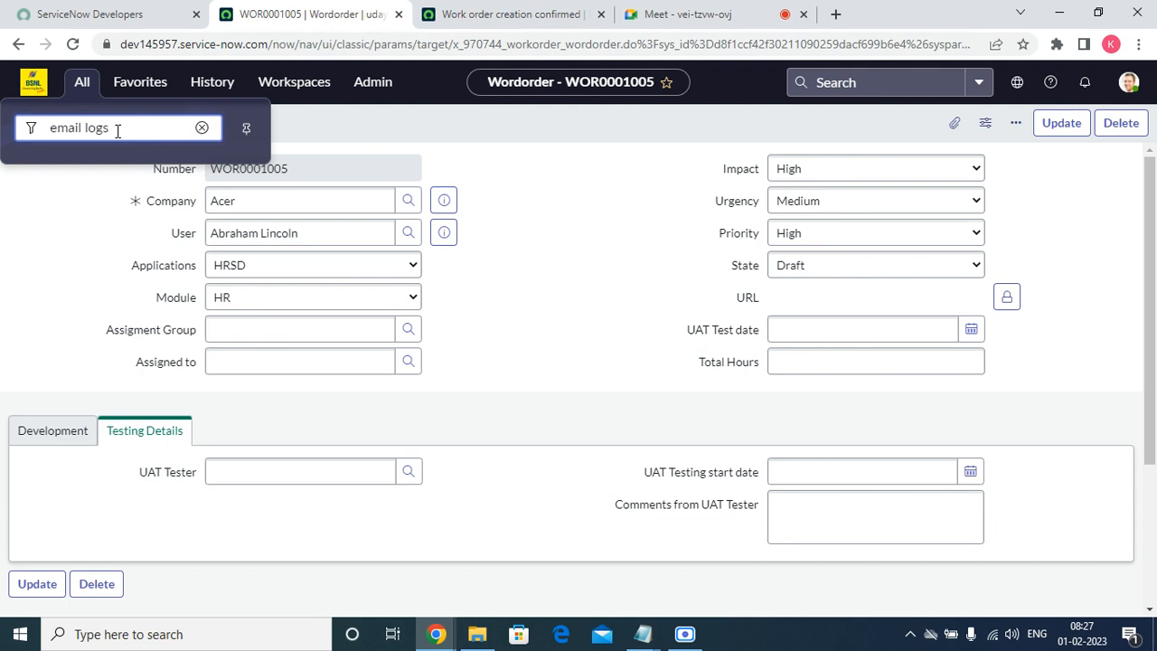
key("BackSpace")
key("BackSpace")
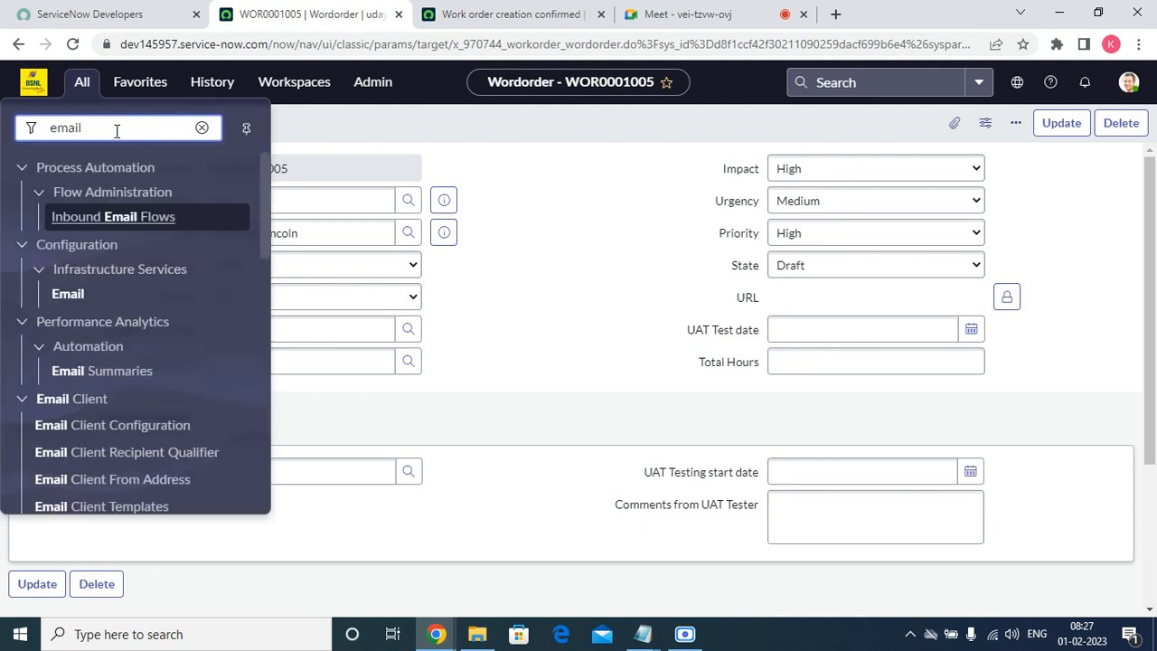
left_click_drag(264, 216, 269, 394)
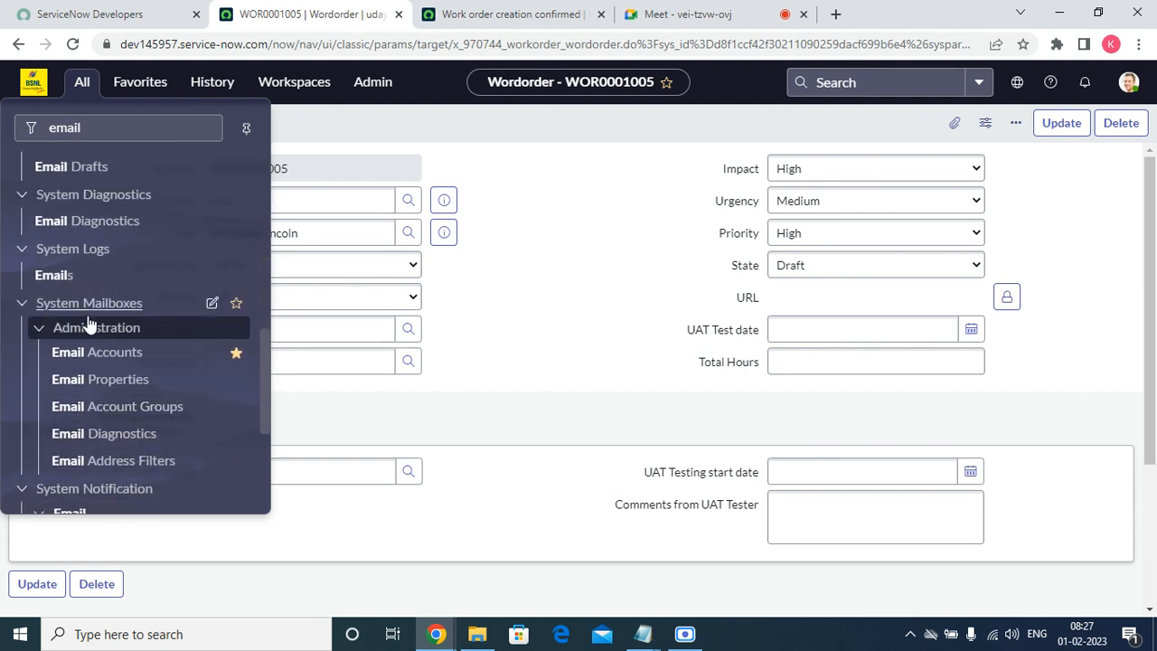
left_click(54, 276)
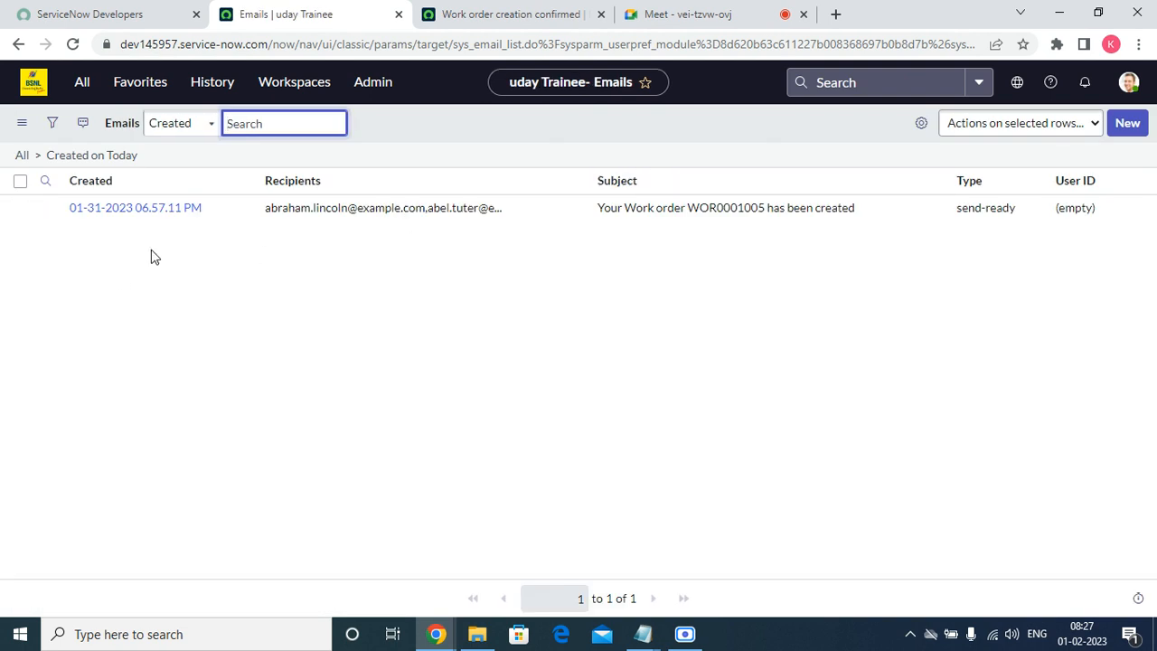
Open the logged creation email record in a new tab.
right_click(45, 208)
left_click(90, 217)
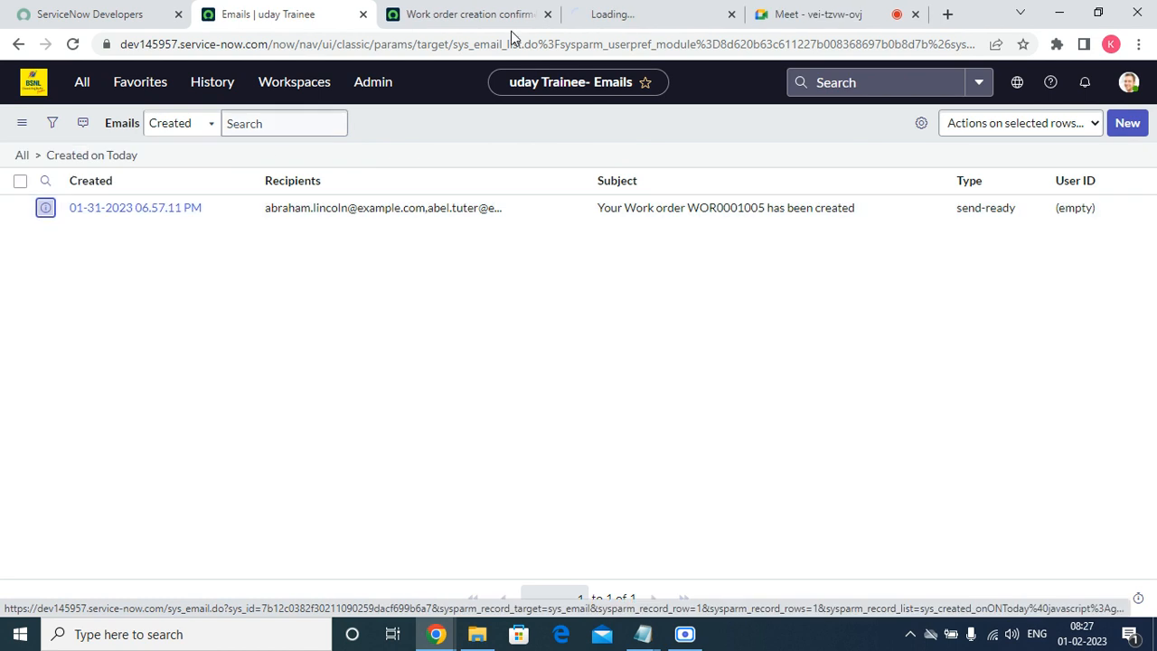
left_click(659, 13)
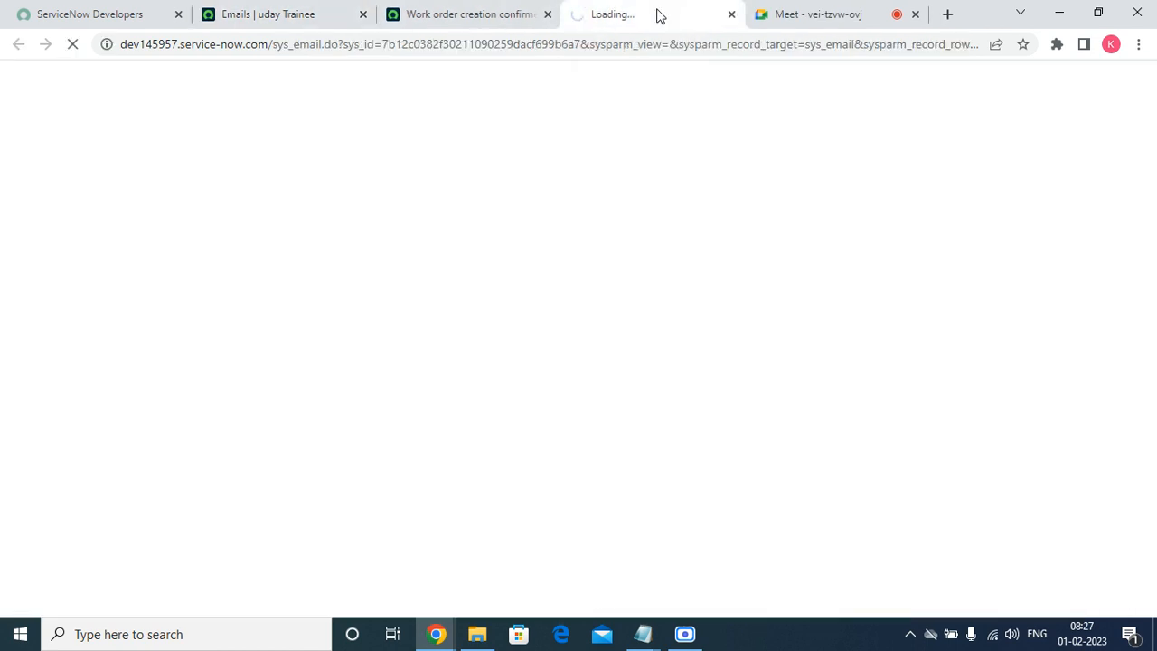
left_click(294, 16)
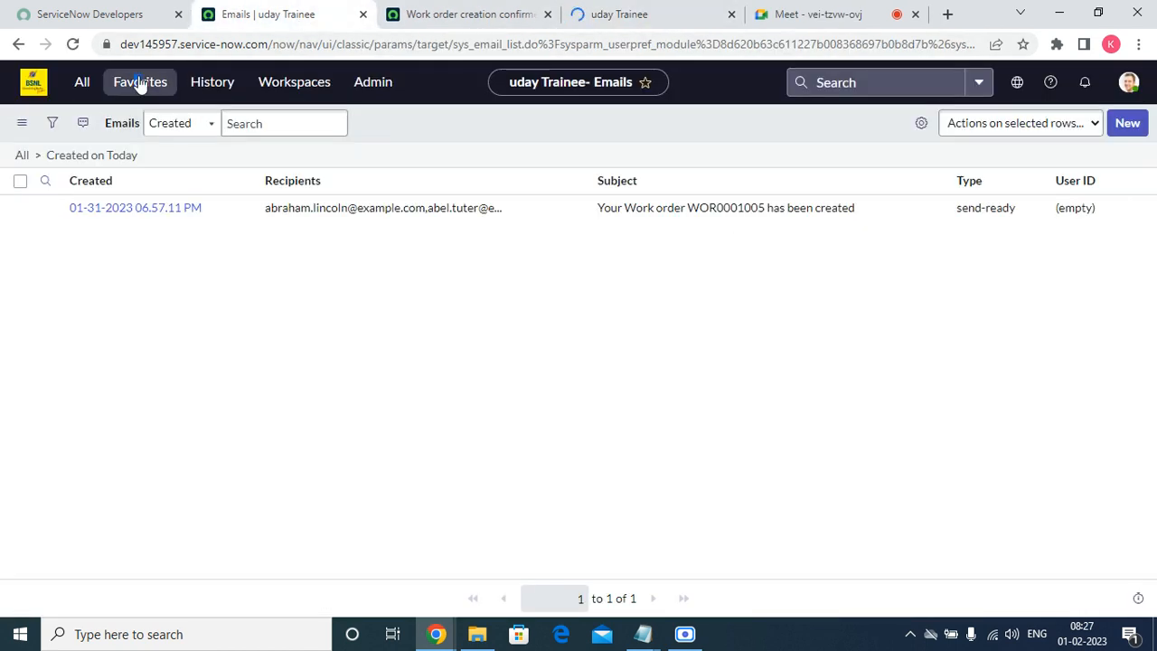
Open work order WOR0001005 in its own tab, then return to the email record.
left_click(140, 83)
right_click(93, 302)
left_click(122, 307)
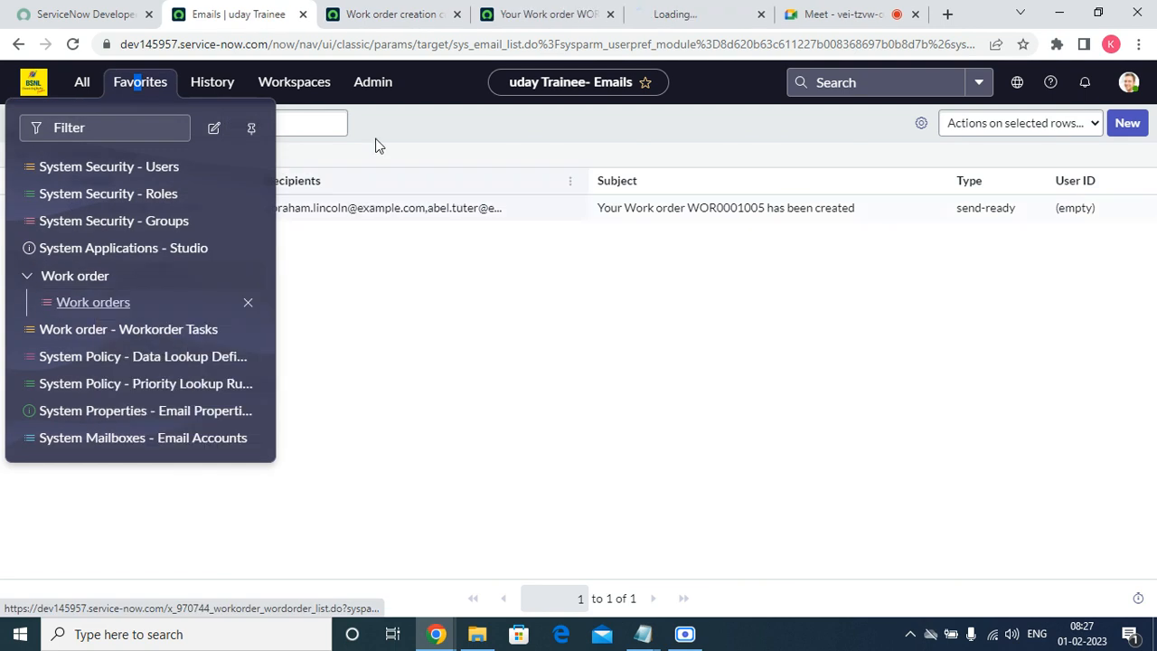
left_click(677, 18)
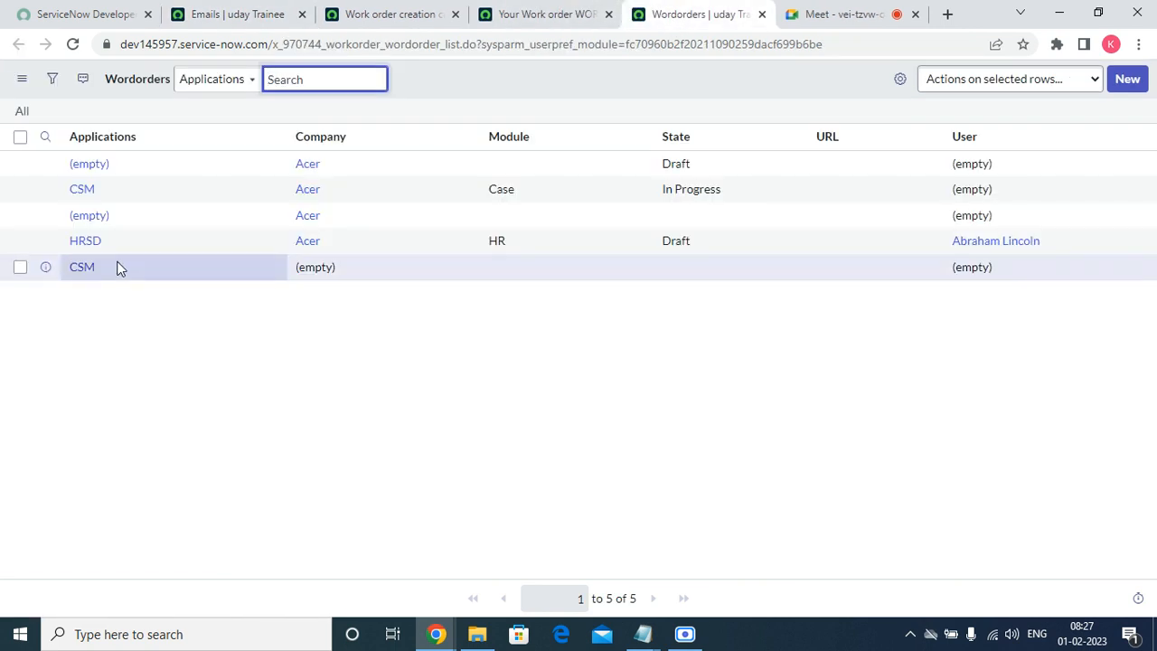
left_click(85, 242)
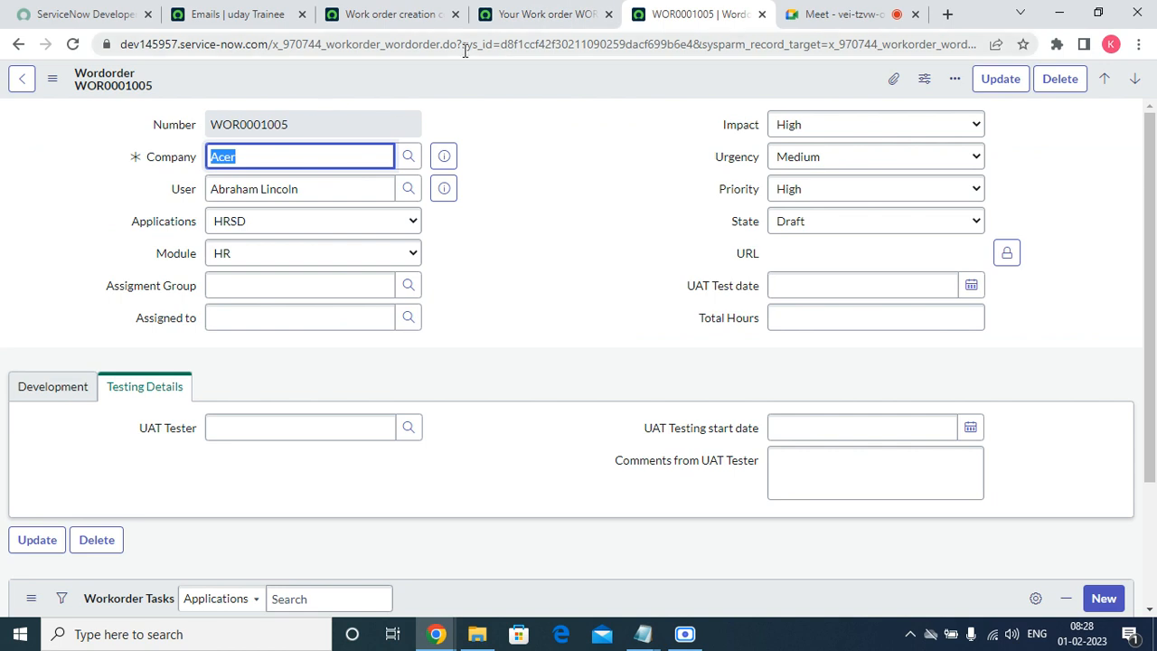
left_click(512, 17)
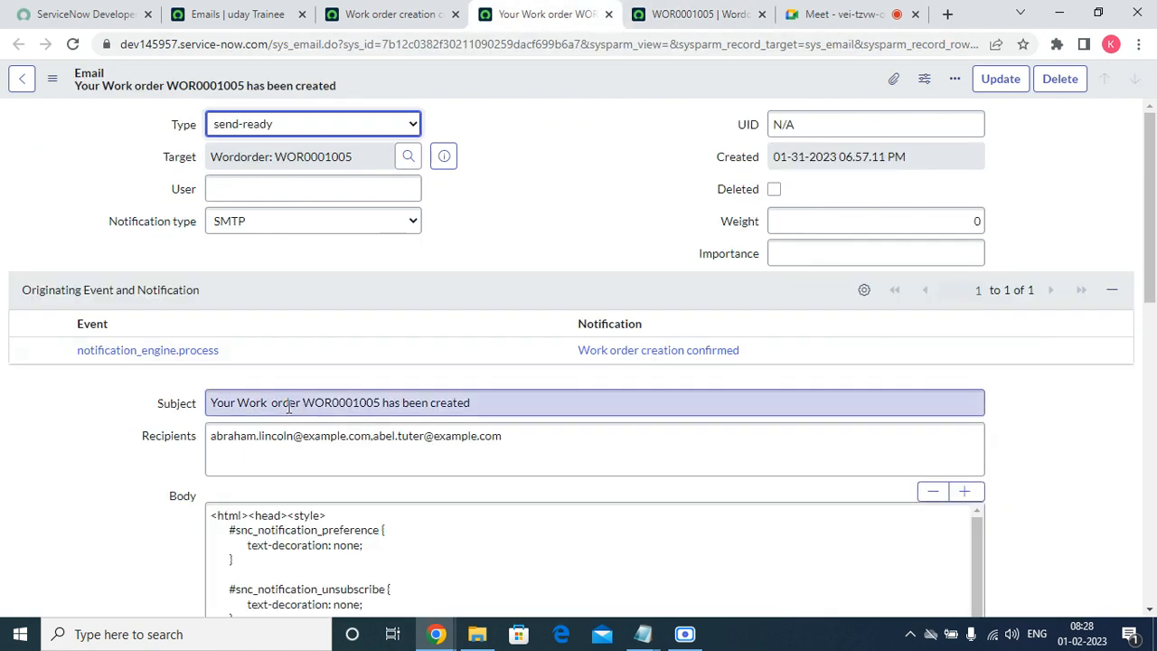
left_click_drag(211, 402, 285, 397)
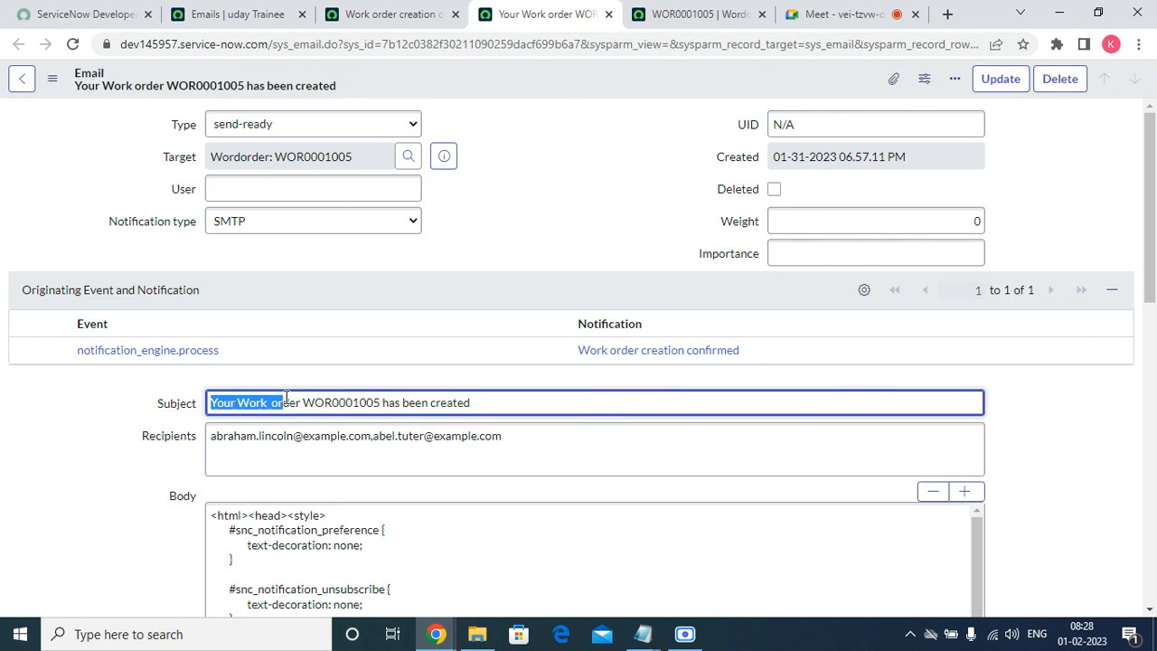
left_click(349, 398)
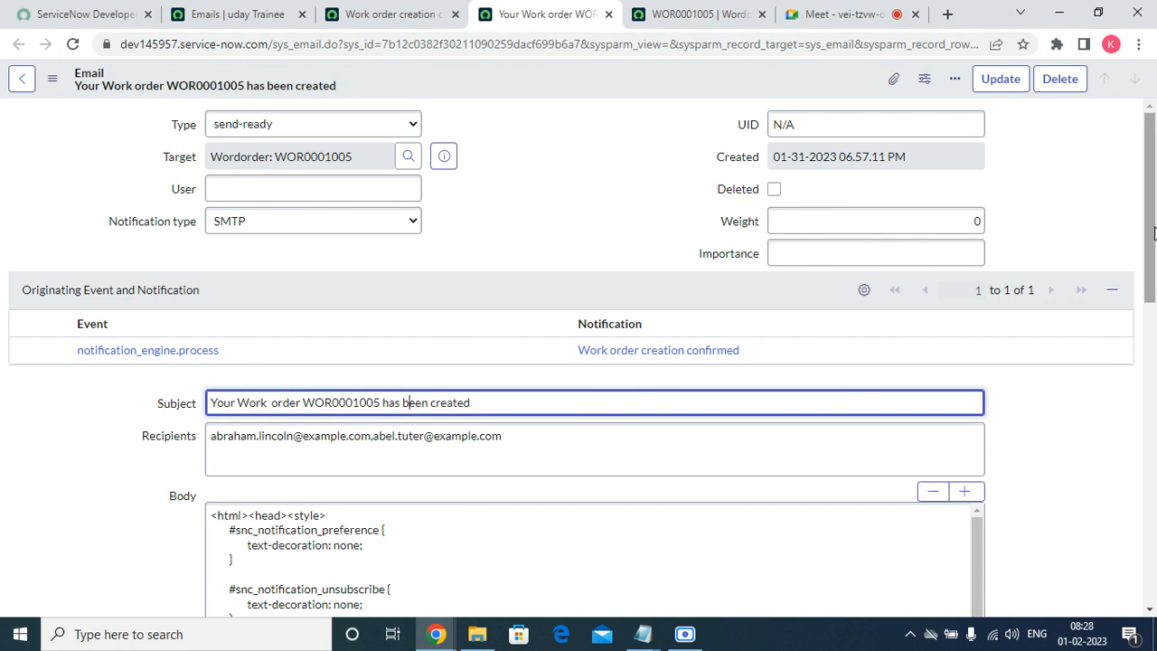
scroll(1154, 233, "down", 3)
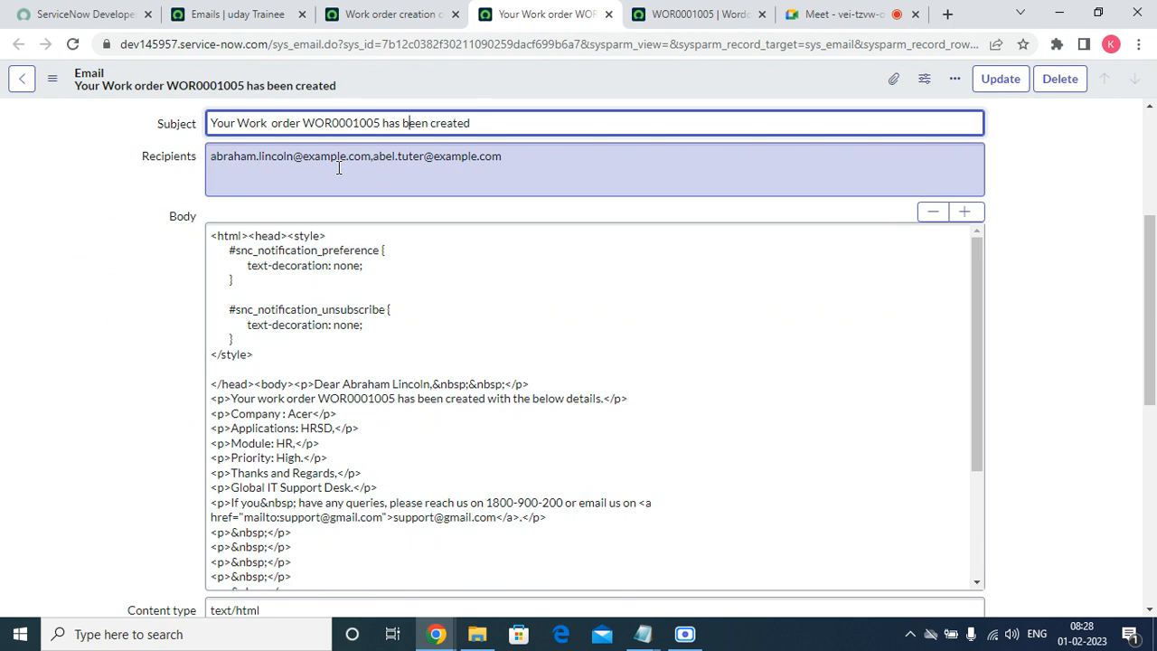
left_click_drag(371, 158, 210, 160)
left_click_drag(502, 158, 370, 162)
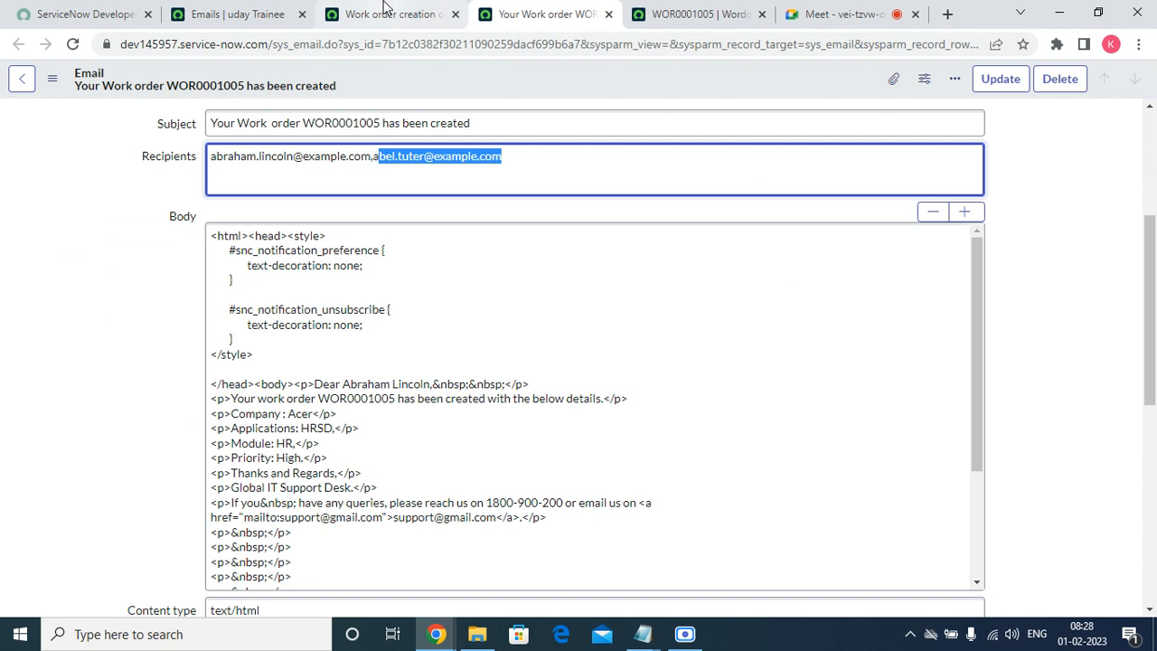
left_click(425, 17)
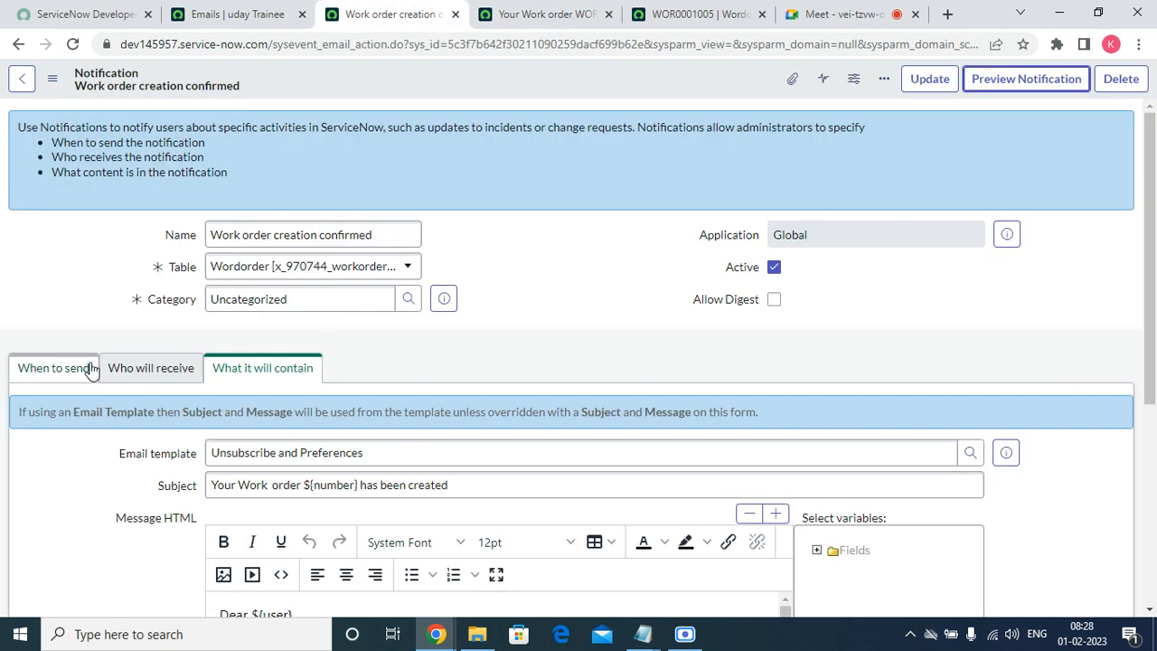
left_click(161, 364)
scroll(362, 497, "down", 2)
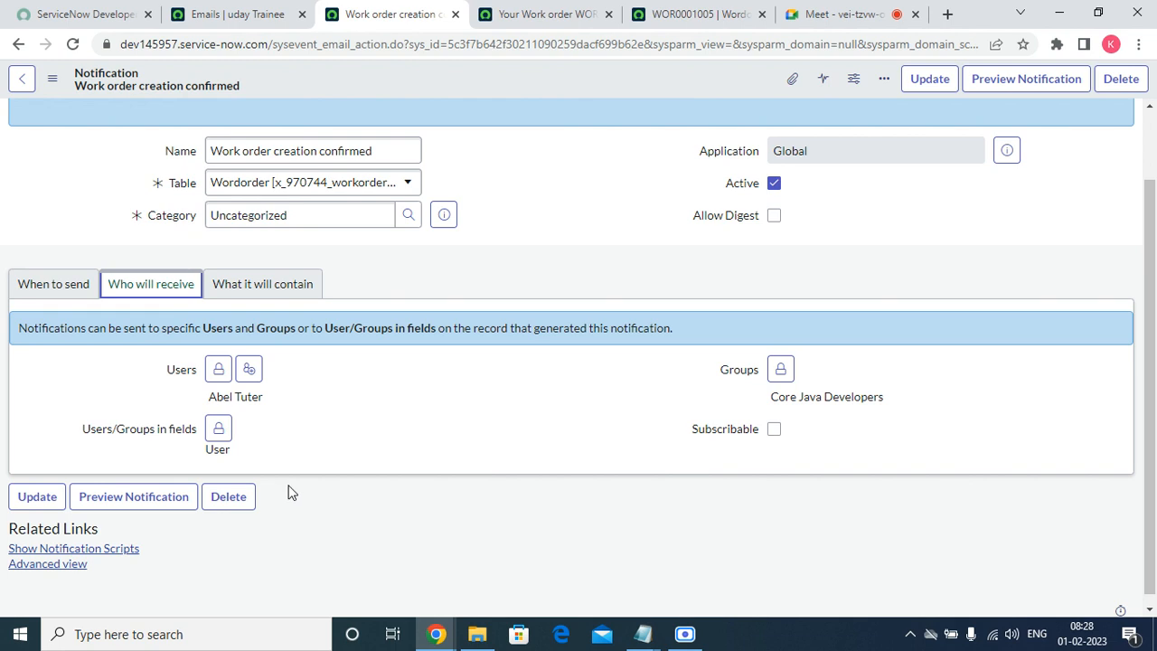
left_click_drag(88, 434, 195, 432)
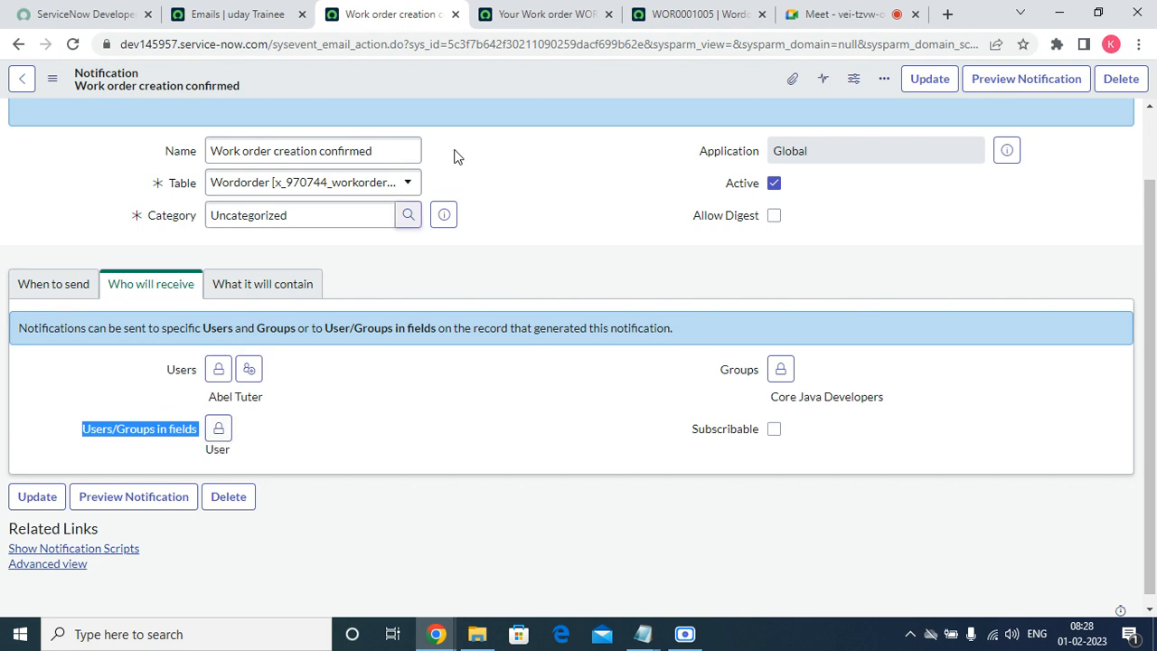
left_click(691, 14)
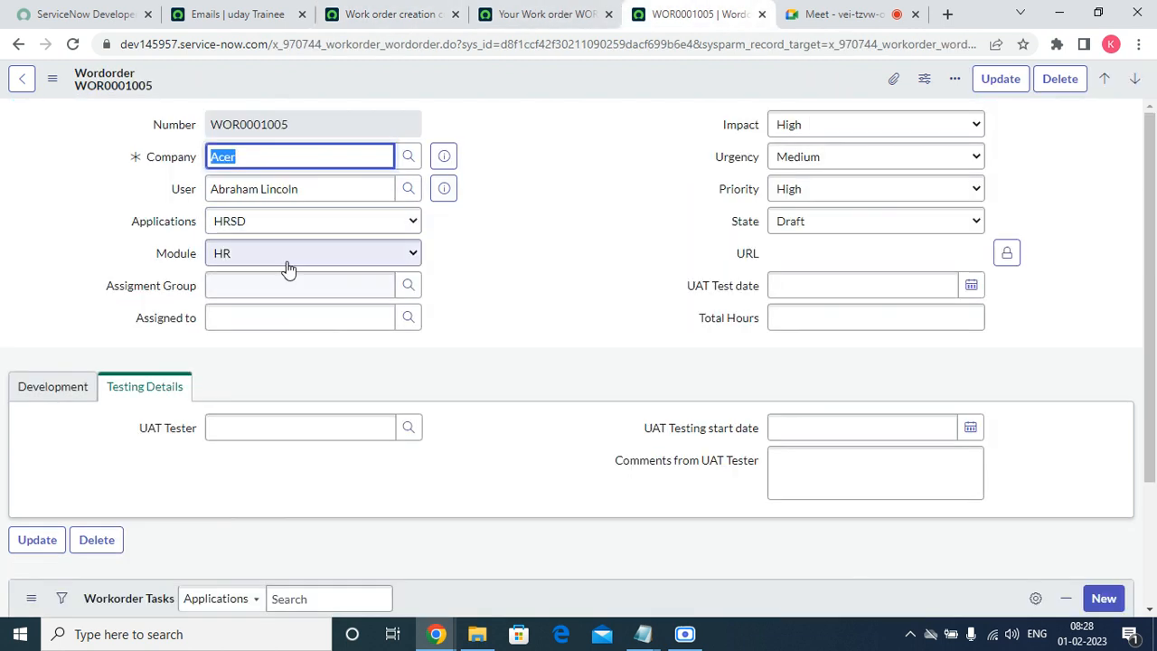
left_click(318, 190)
double_click(318, 190)
triple_click(318, 190)
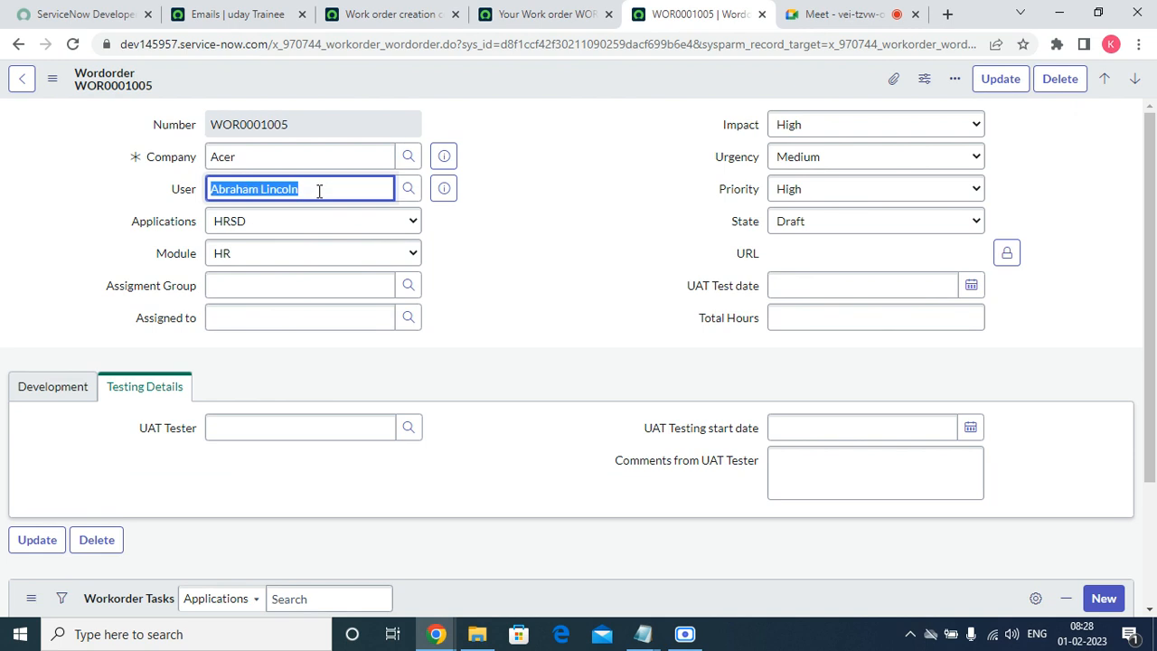
left_click(564, 18)
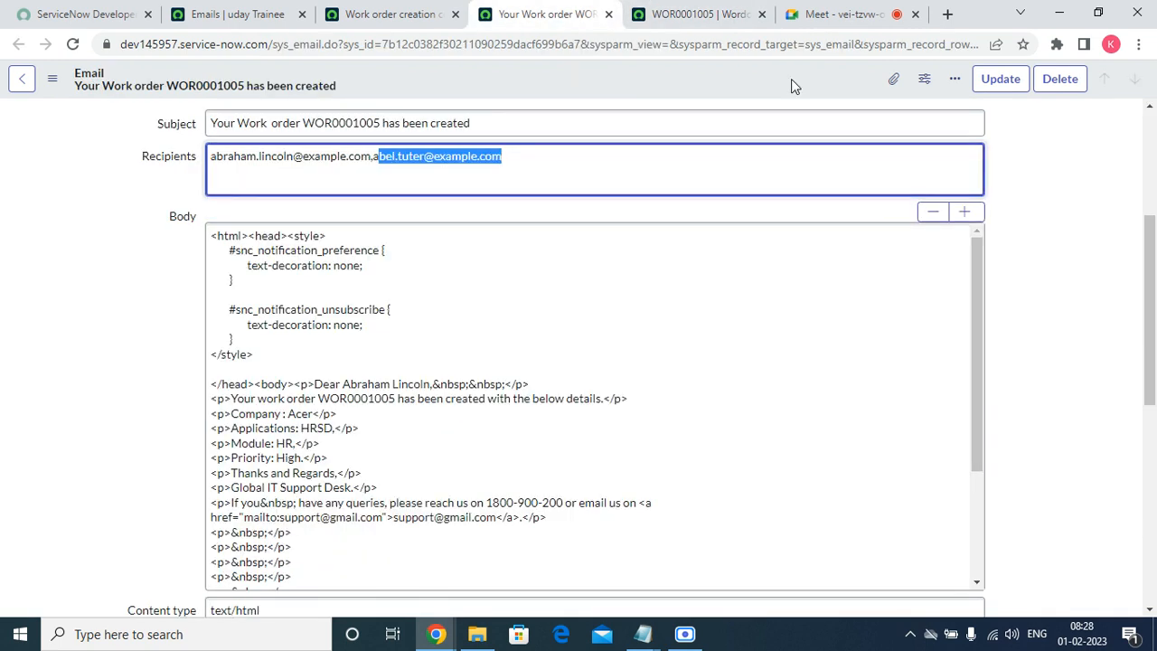
left_click_drag(1154, 348, 1135, 533)
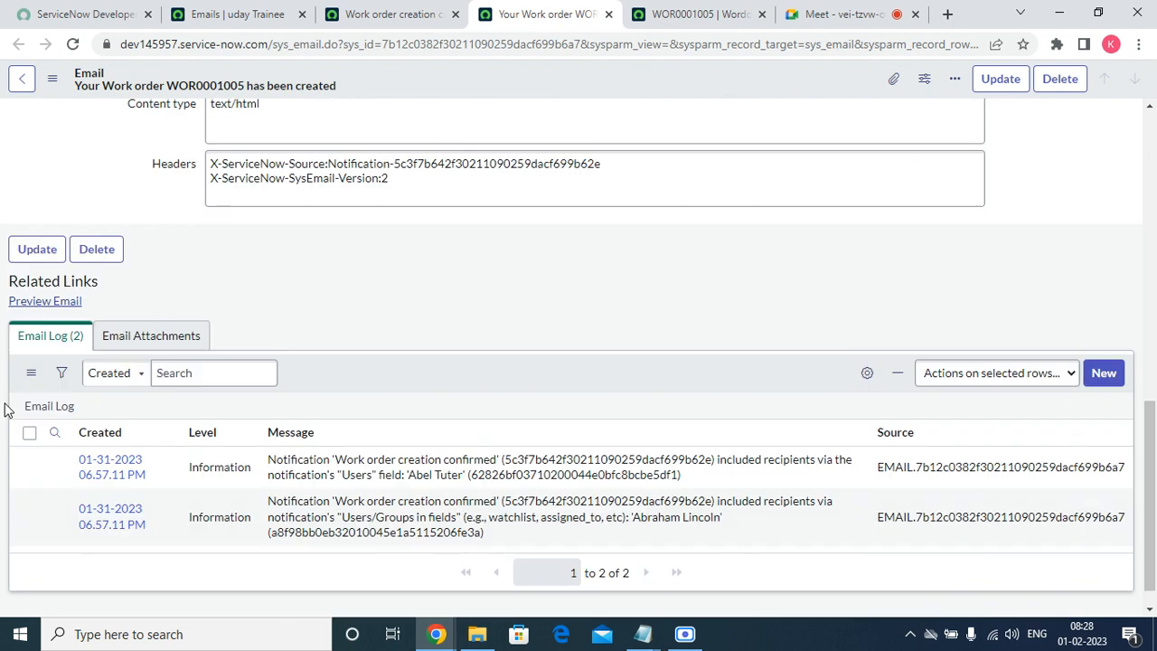
Preview the email and review its greeting and details: Acer, HRSD, HR, High priority.
left_click(50, 302)
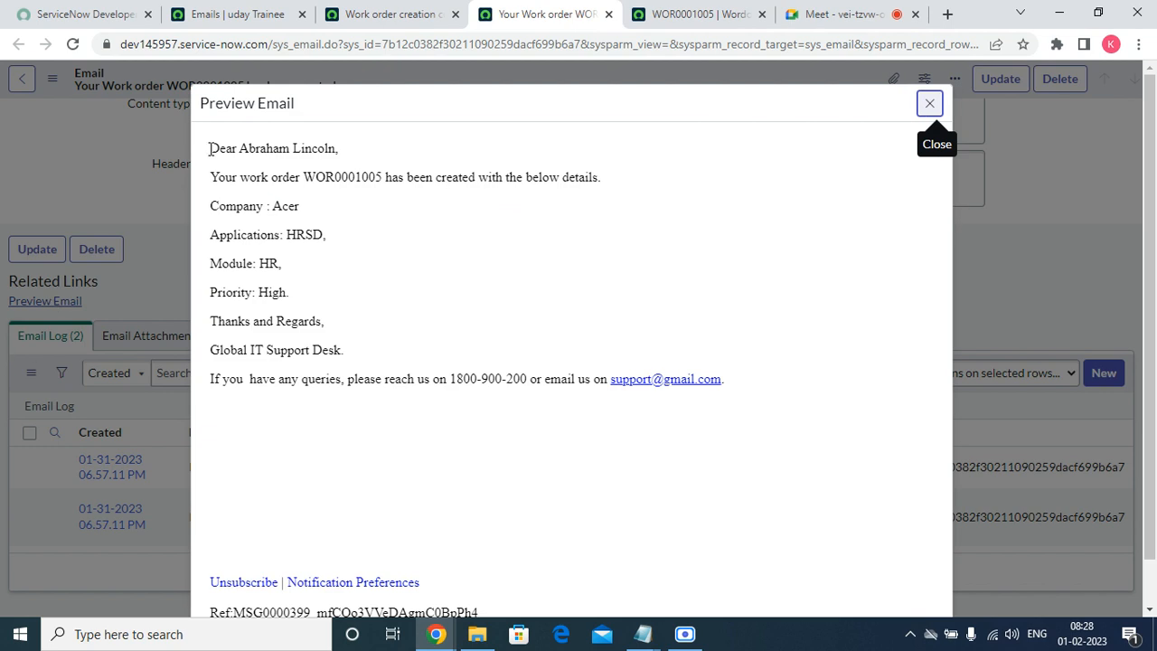
left_click_drag(208, 149, 378, 153)
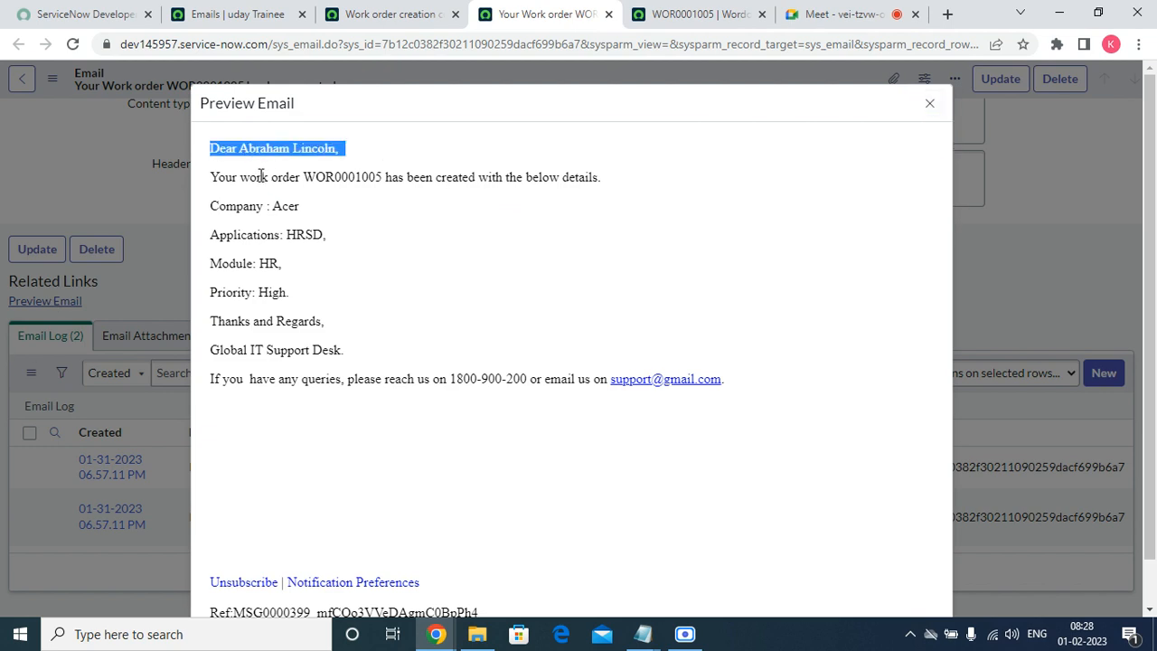
left_click_drag(268, 177, 506, 196)
left_click(297, 224)
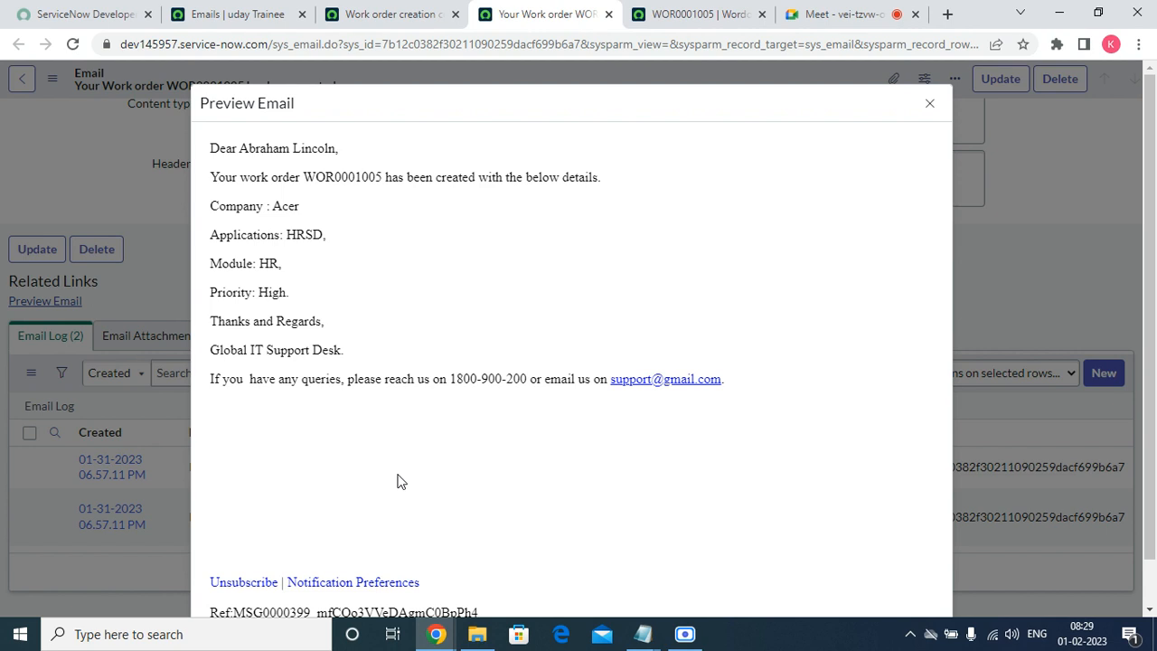
Scroll down and highlight the message reference line at the bottom of the preview.
scroll(398, 483, "down", 1)
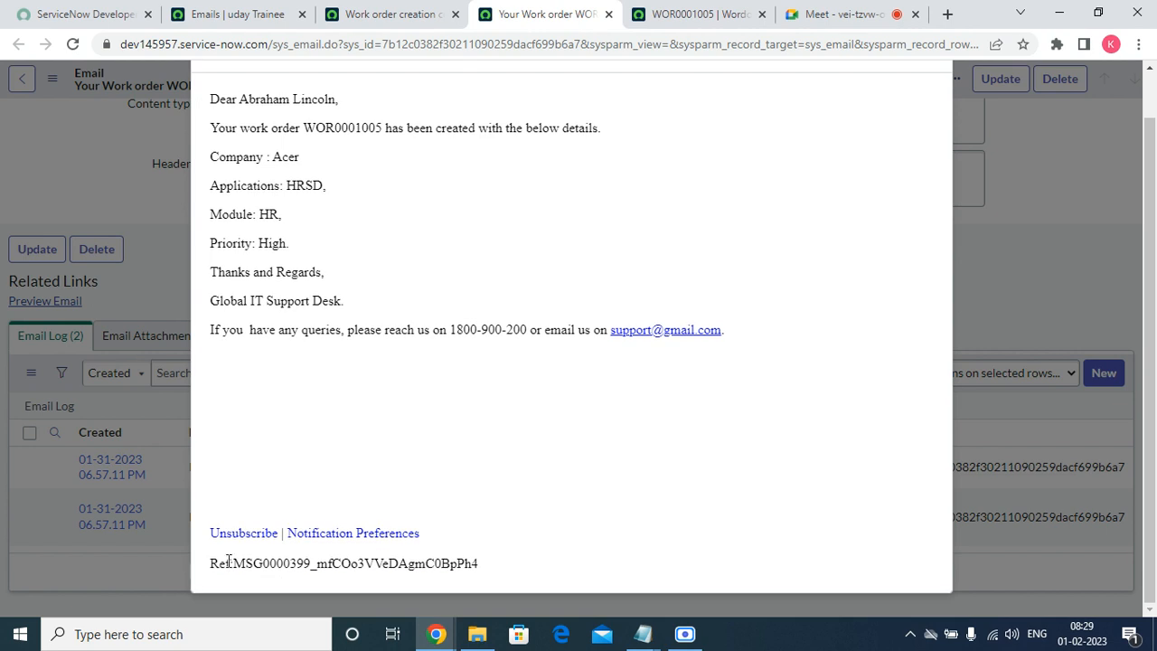
left_click_drag(241, 562, 284, 579)
left_click(492, 565)
left_click_drag(492, 565, 209, 571)
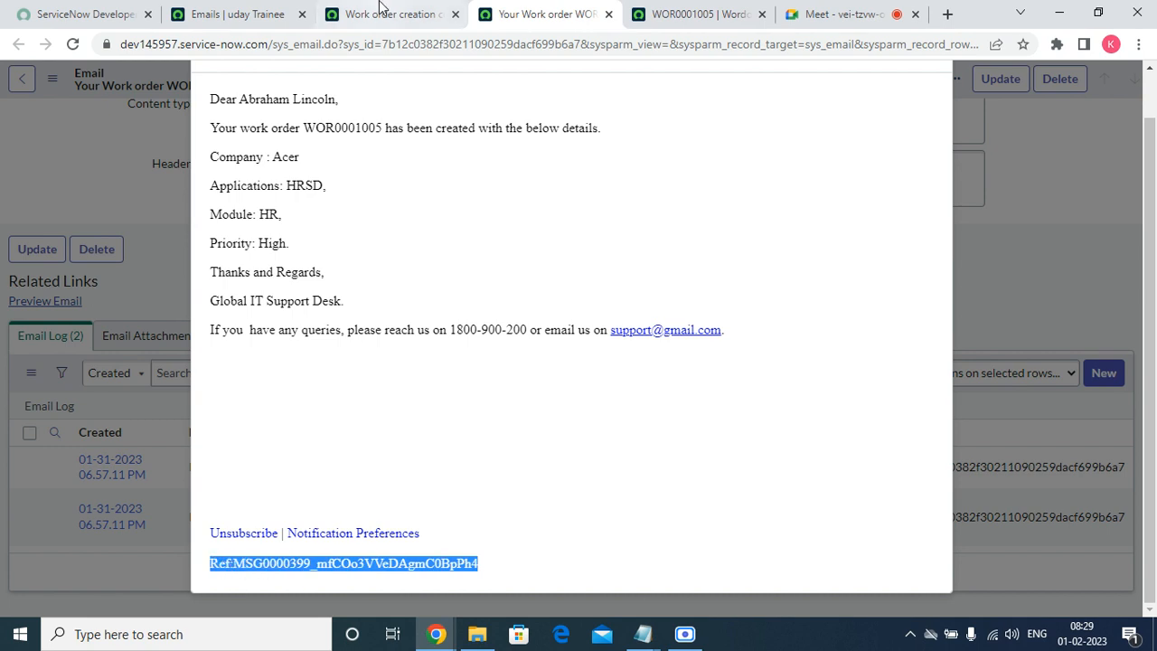
left_click(845, 15)
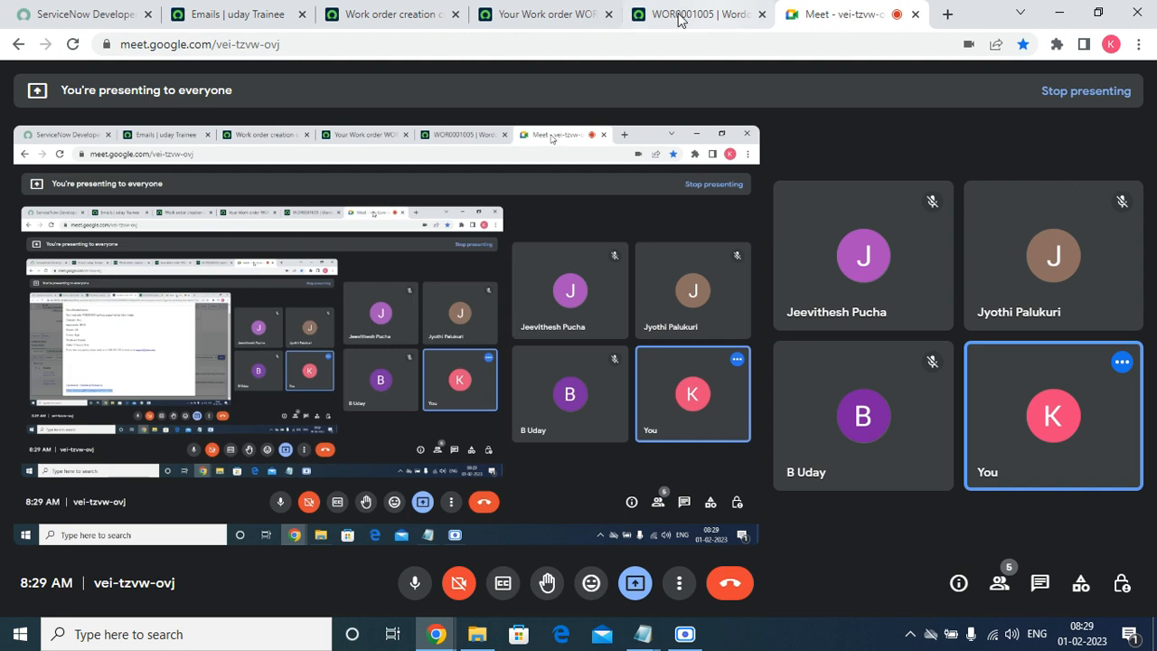
left_click(561, 12)
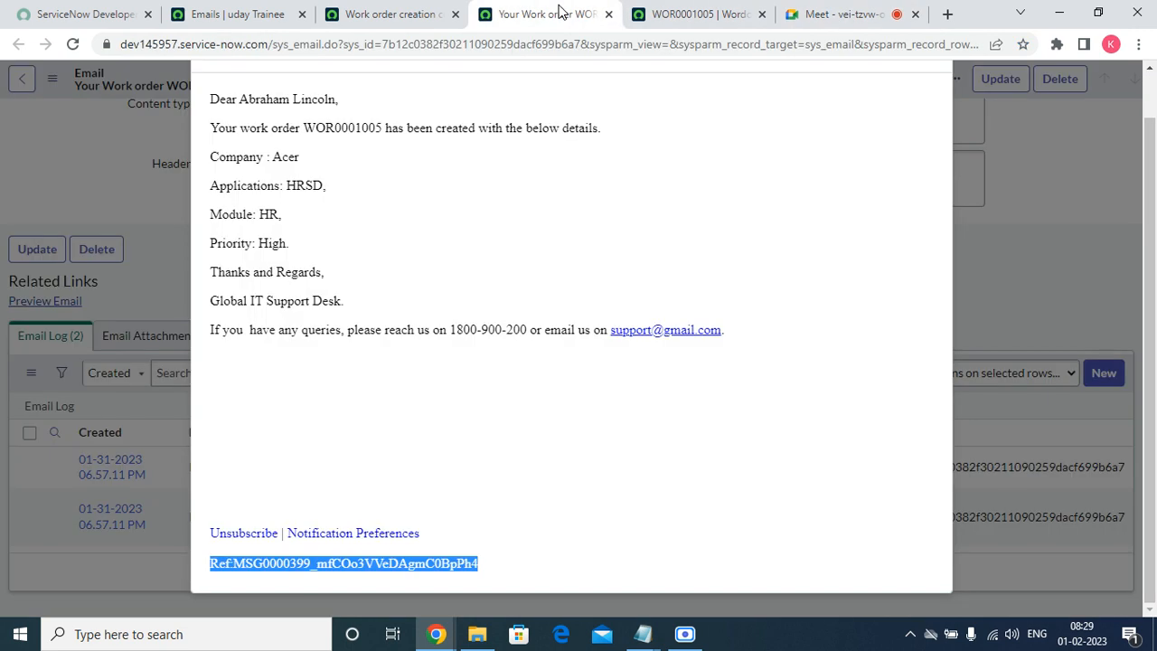
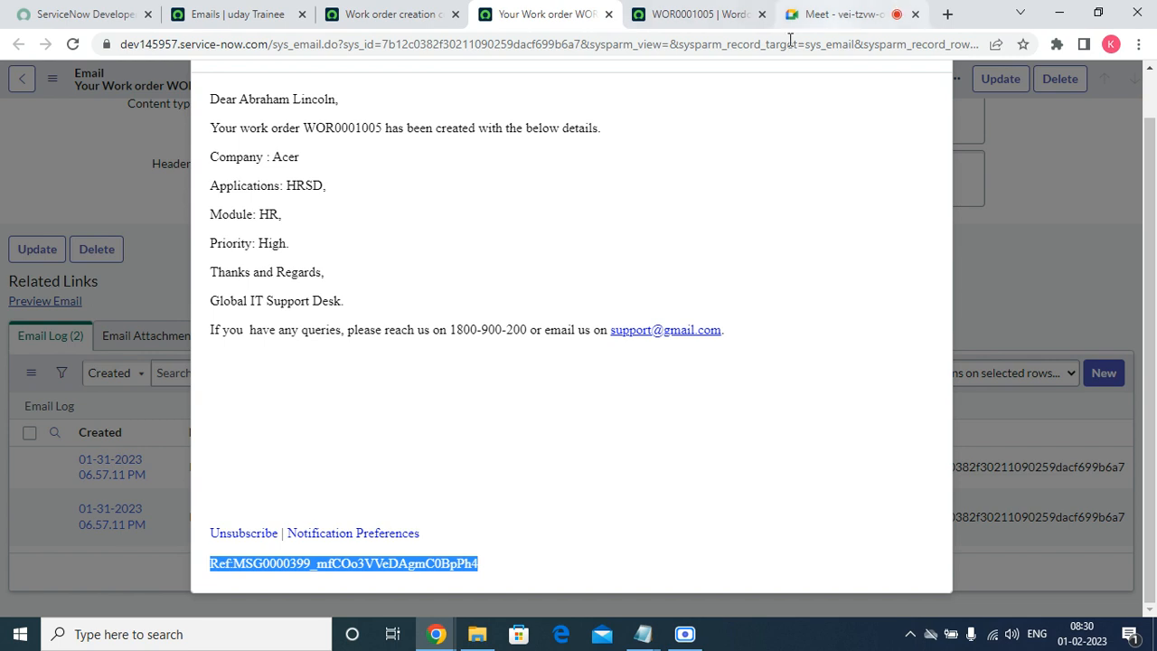
Close the email preview and return to the WOR0001005 work order tab.
scroll(714, 244, "up", 1)
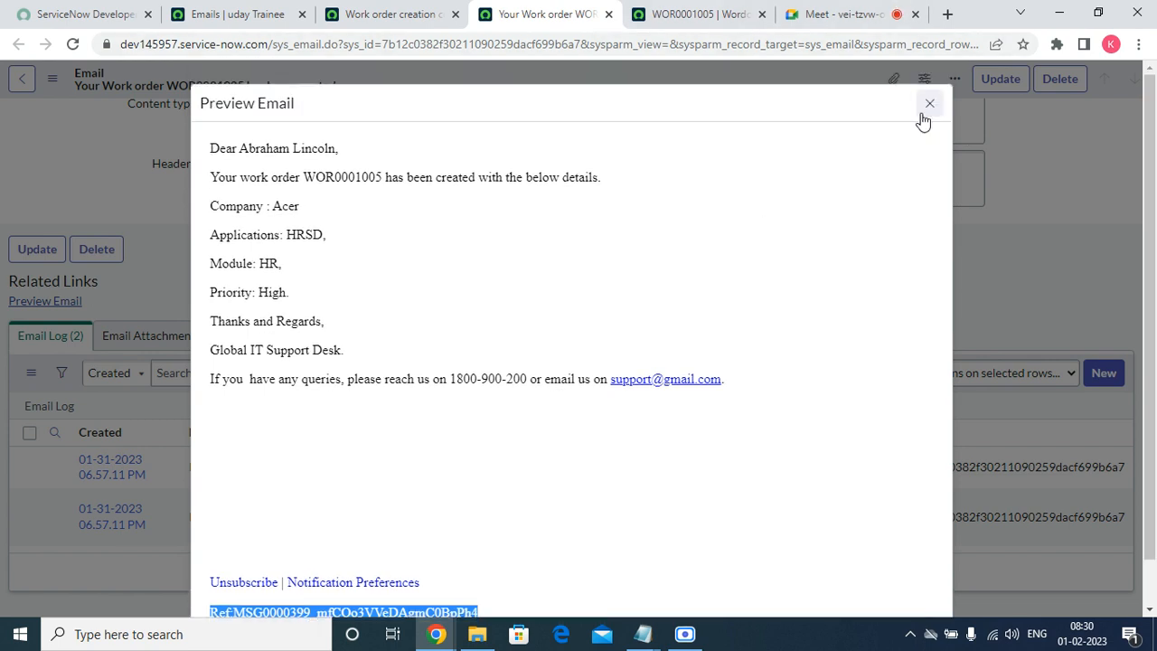
left_click(928, 107)
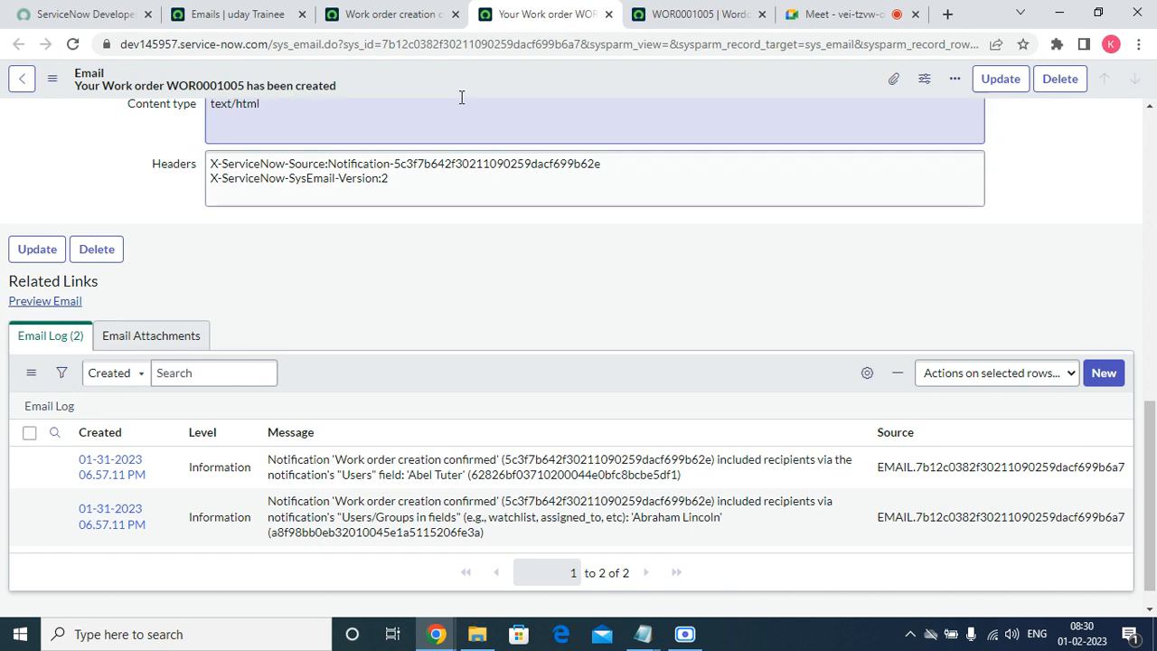
left_click(416, 14)
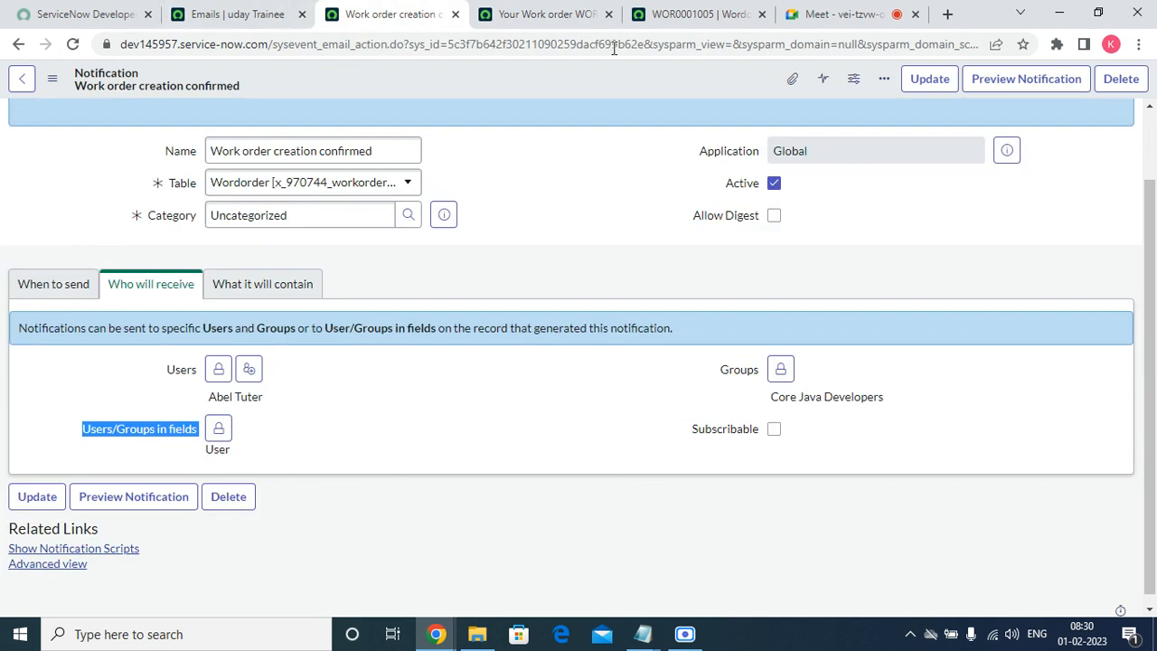
left_click(678, 13)
Check the State options on WOR0001005, then open the State field's dictionary entry.
left_click(801, 226)
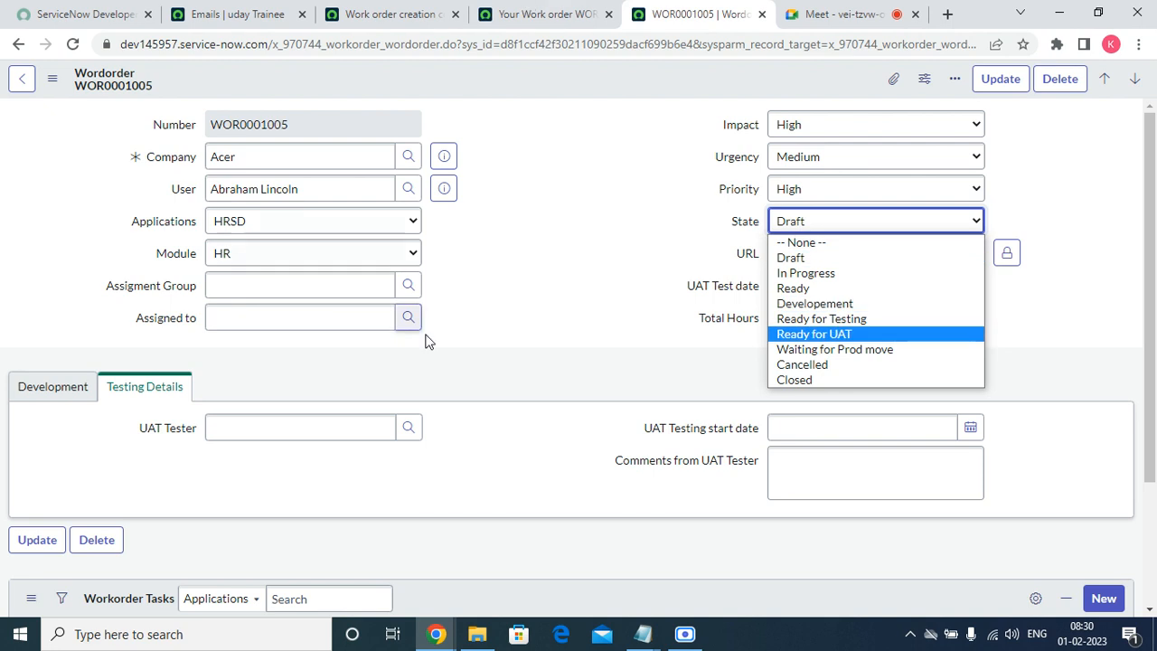
left_click(655, 288)
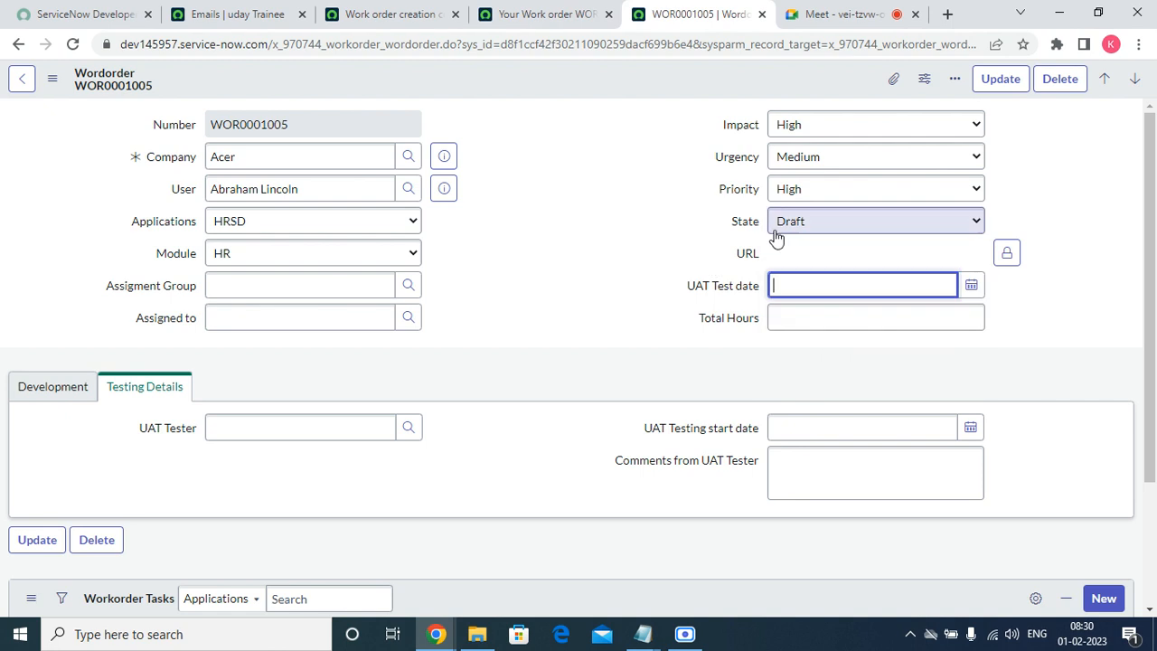
right_click(745, 224)
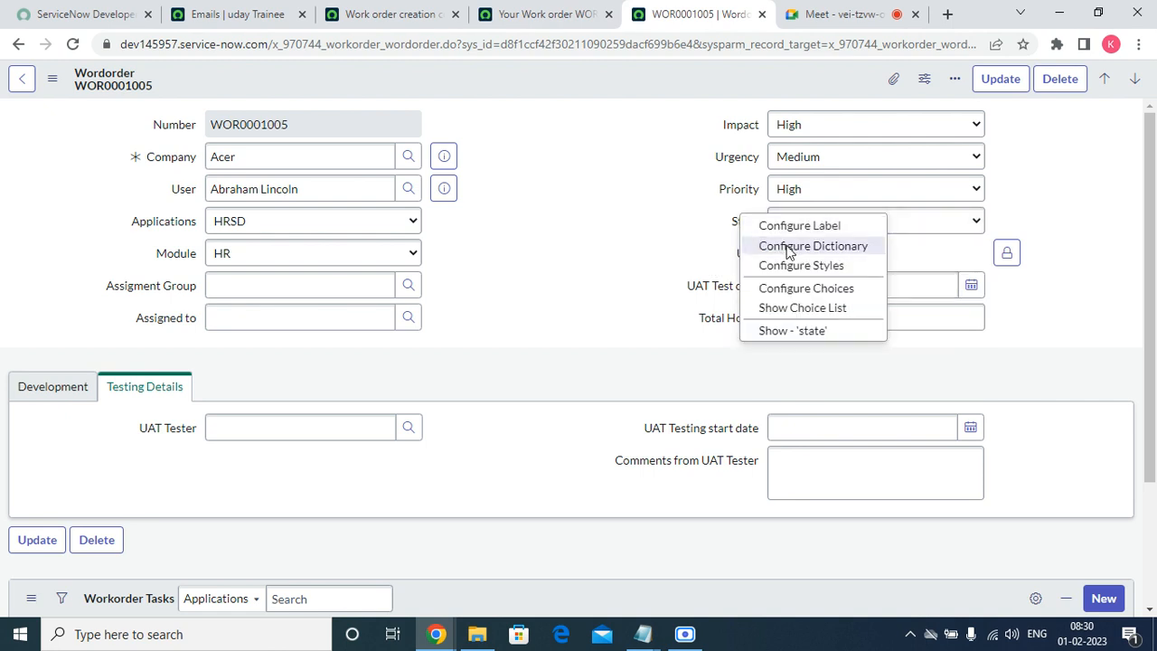
left_click(788, 251)
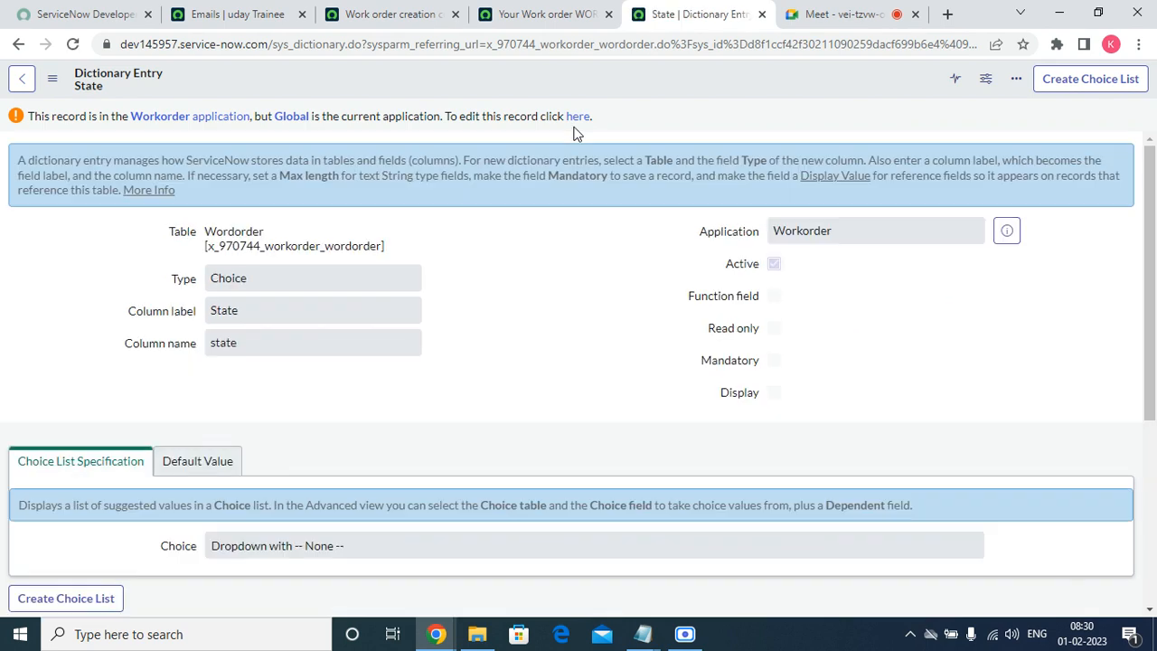
Switch the State dictionary entry to the Workorder application and start a new choice from its 9 Choices.
left_click(576, 117)
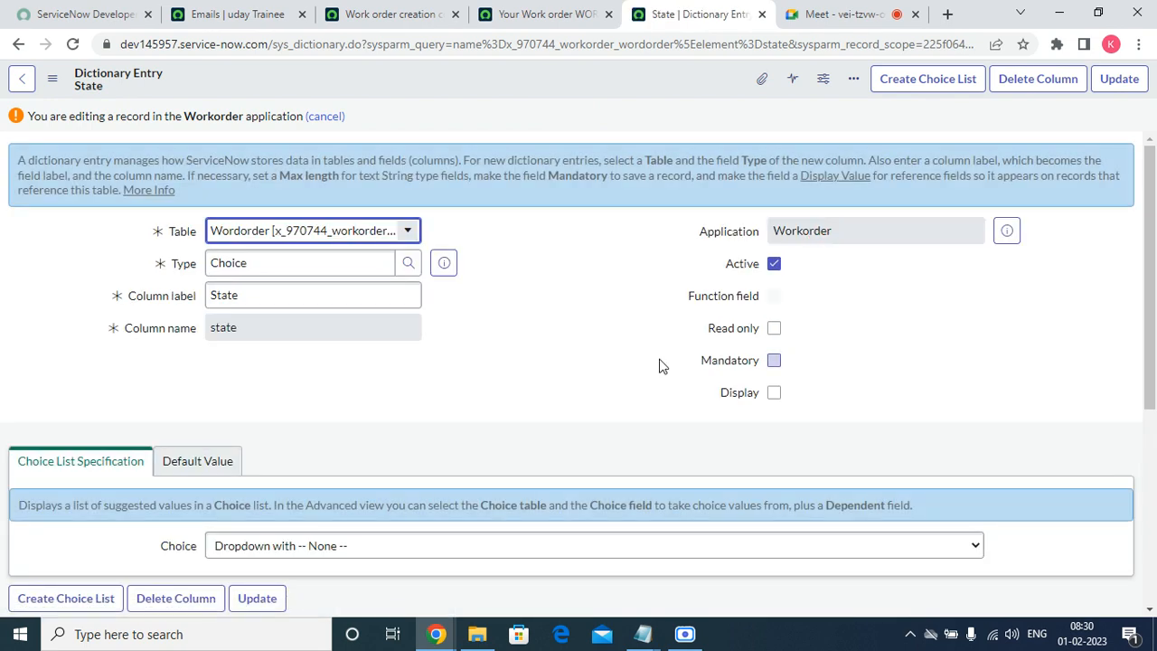
scroll(660, 366, "down", 5)
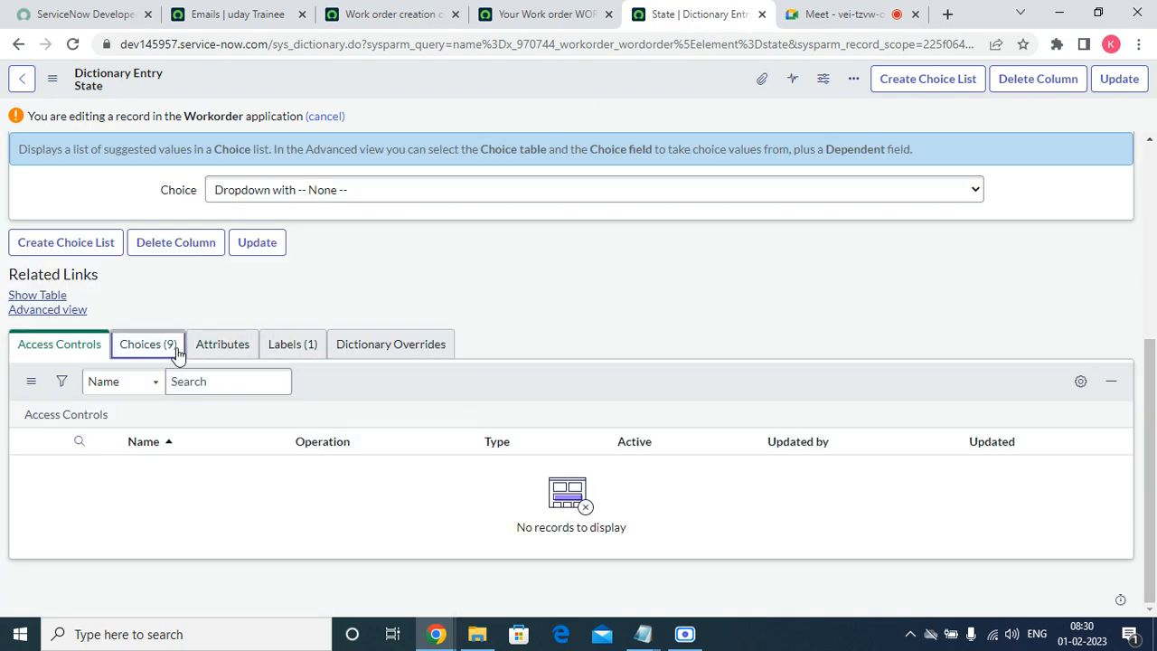
left_click(148, 344)
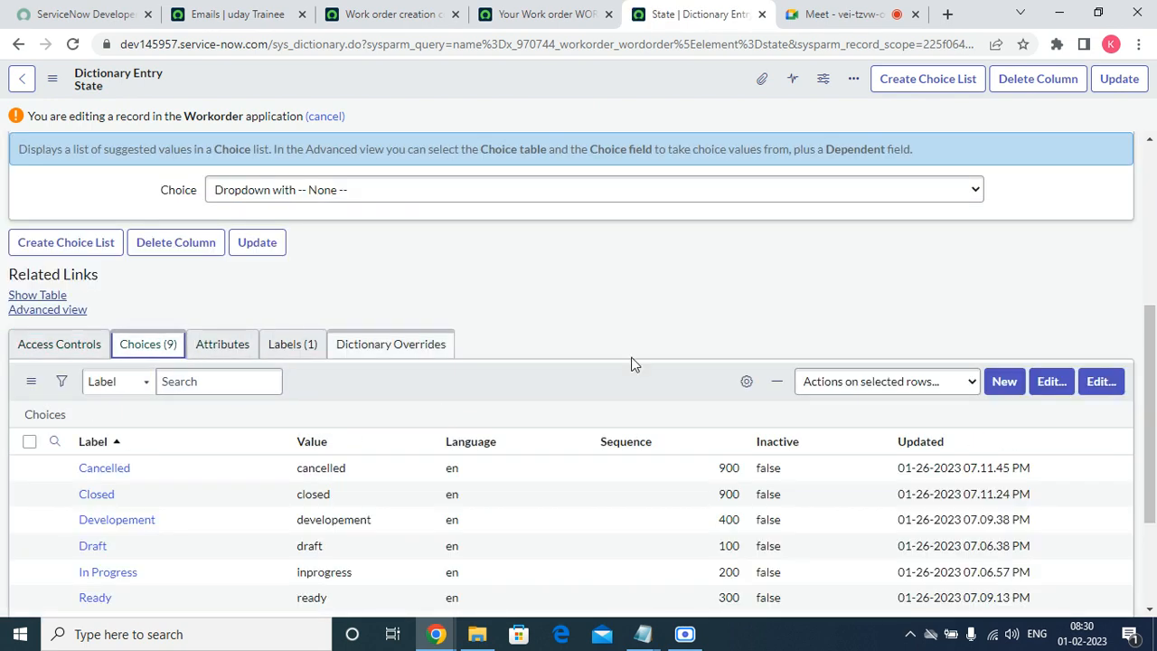
left_click(1003, 383)
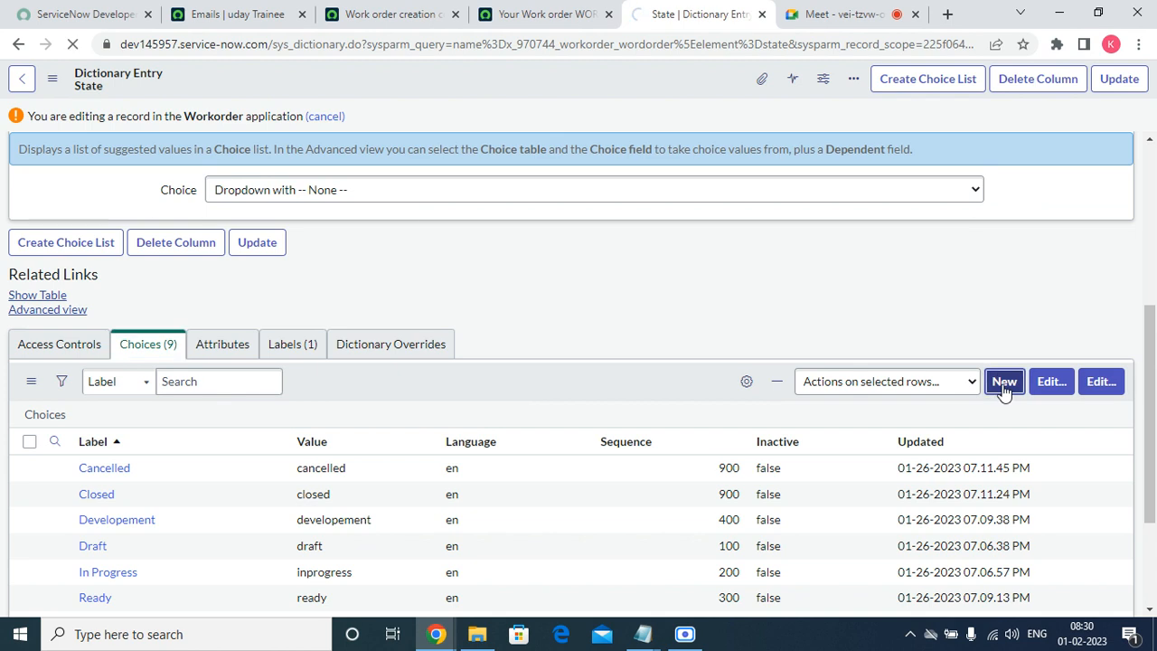
scroll(530, 460, "down", 3)
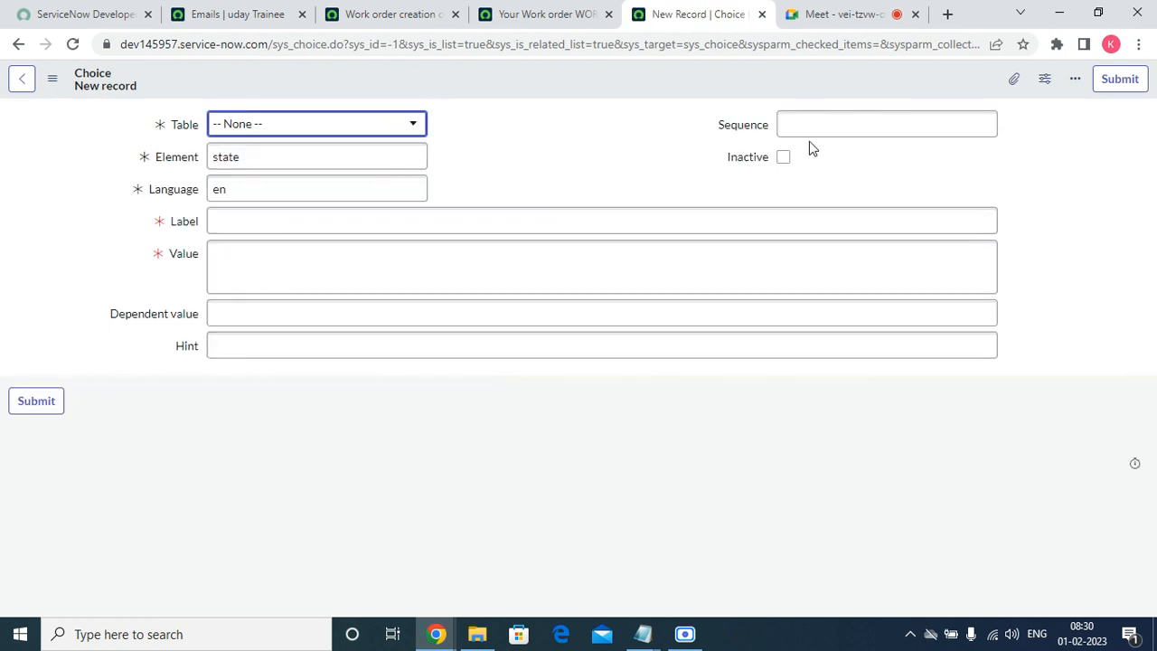
Give the new choice Sequence 250, Label Pending and Value pending, and save it.
left_click(828, 121)
type("250")
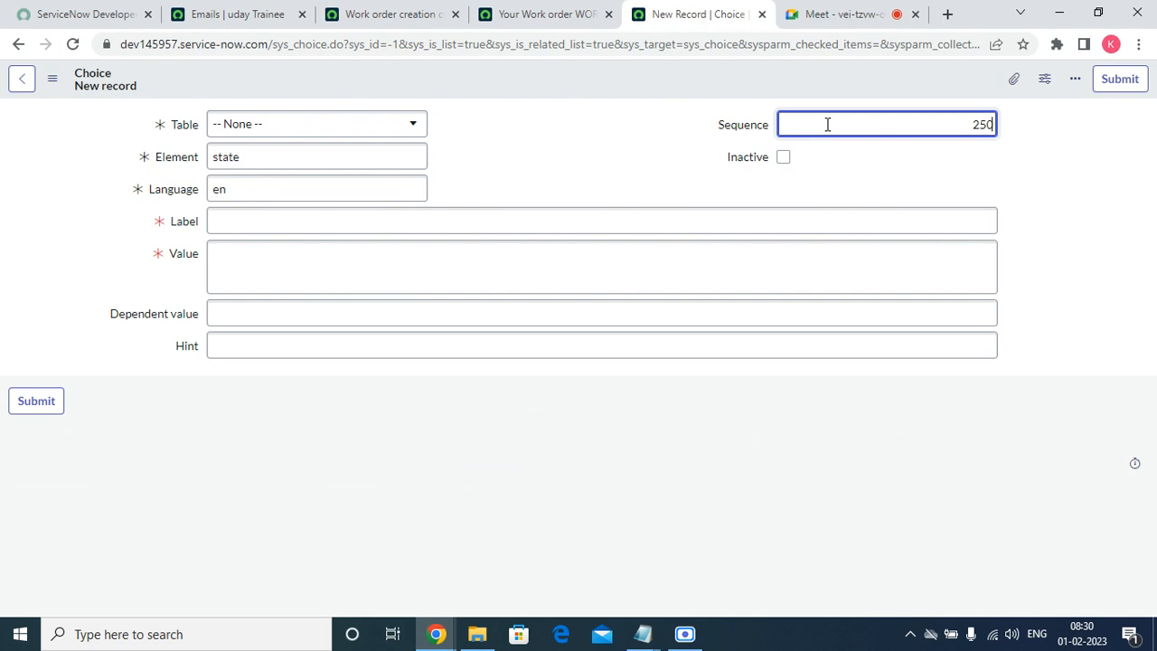
left_click(248, 227)
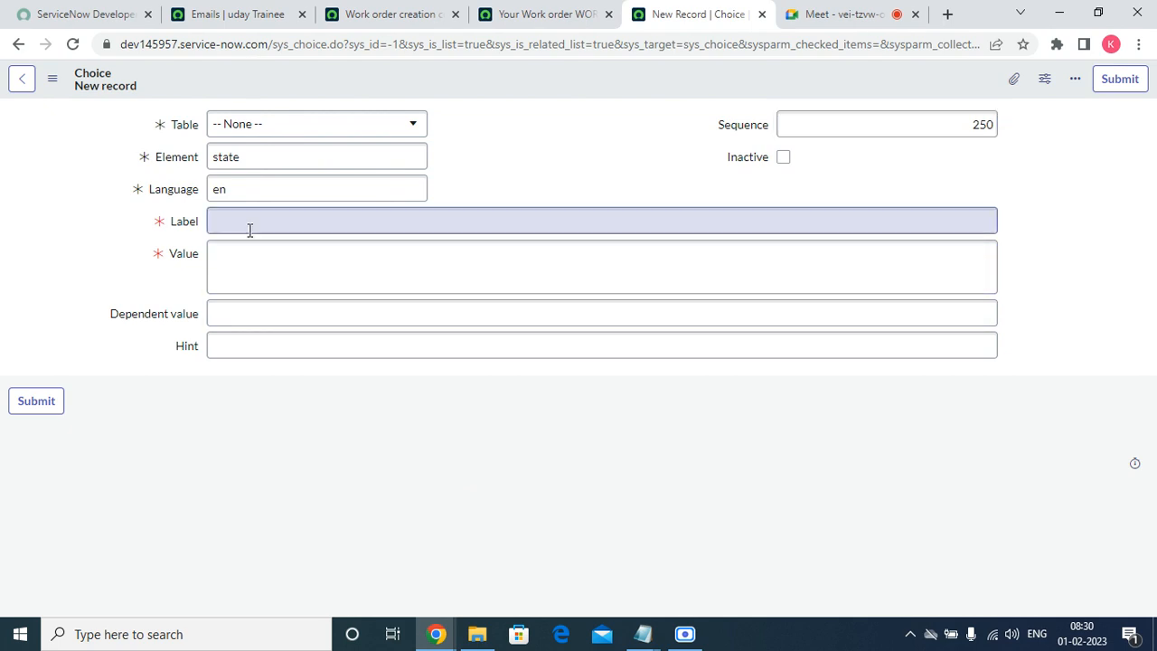
type("Pending")
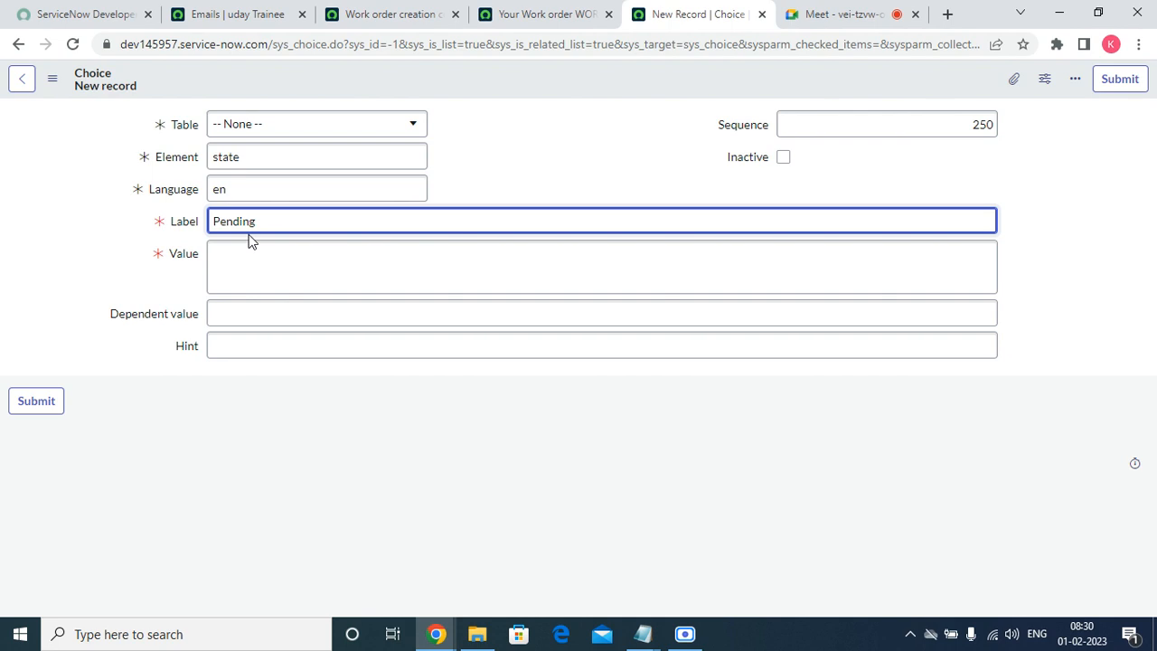
key("Tab")
type("penin")
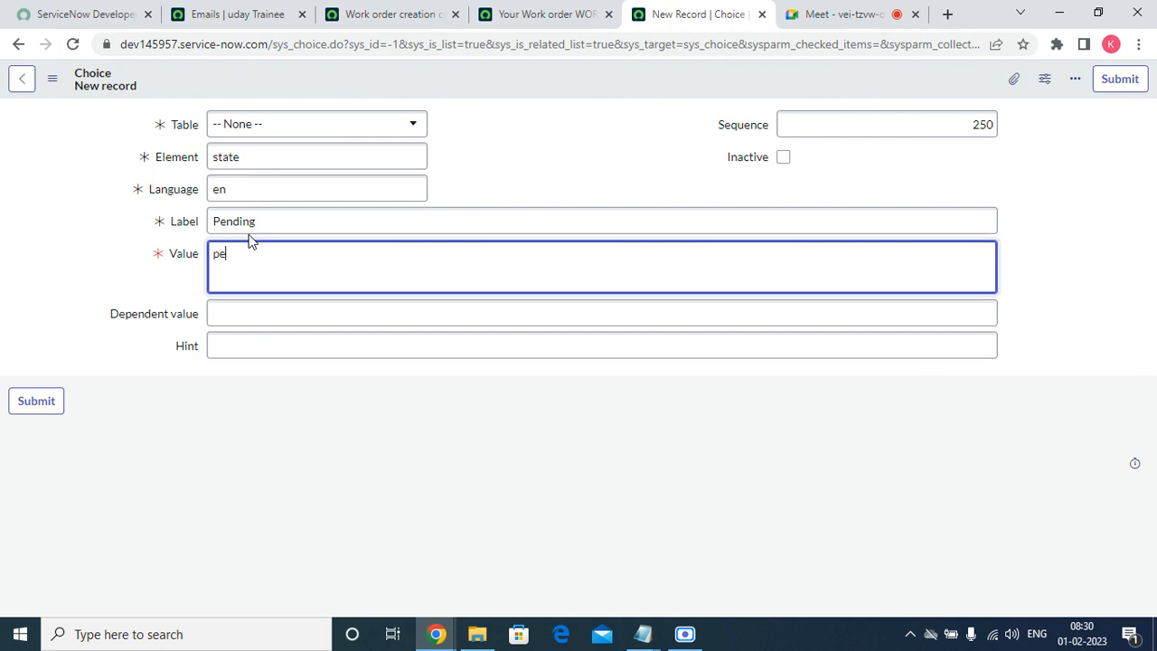
type("g")
key("BackSpace")
key("BackSpace")
key("BackSpace")
type("ding")
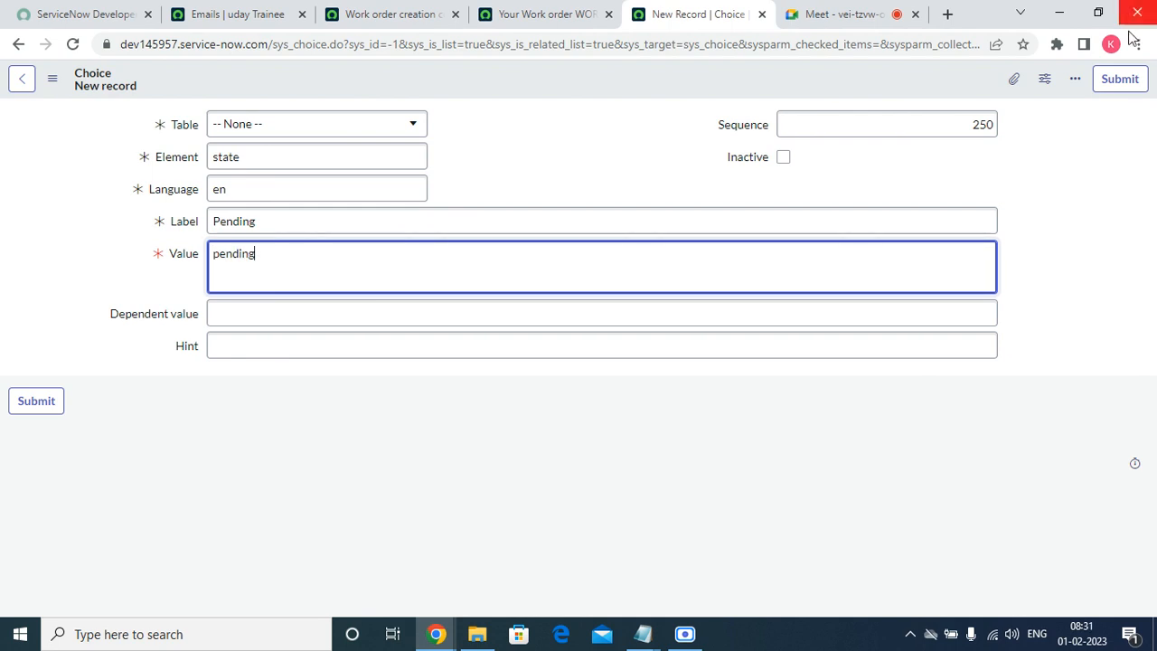
left_click(1120, 79)
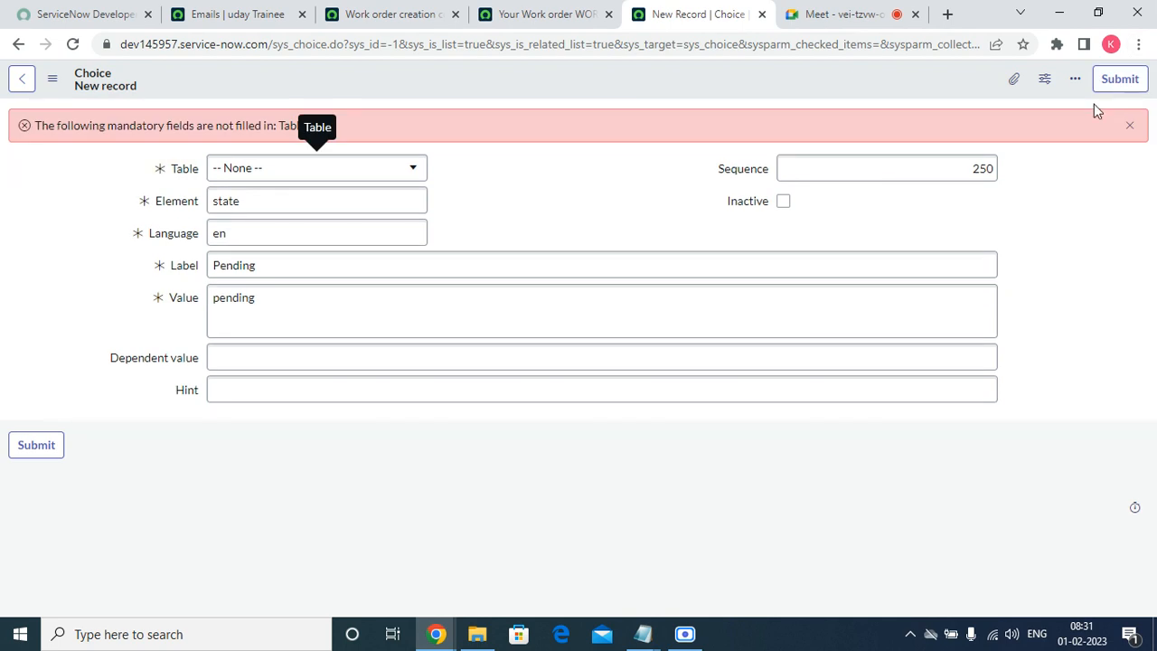
Search the choice's Table list for 'work' and browse the matches, closing it without choosing.
left_click(405, 181)
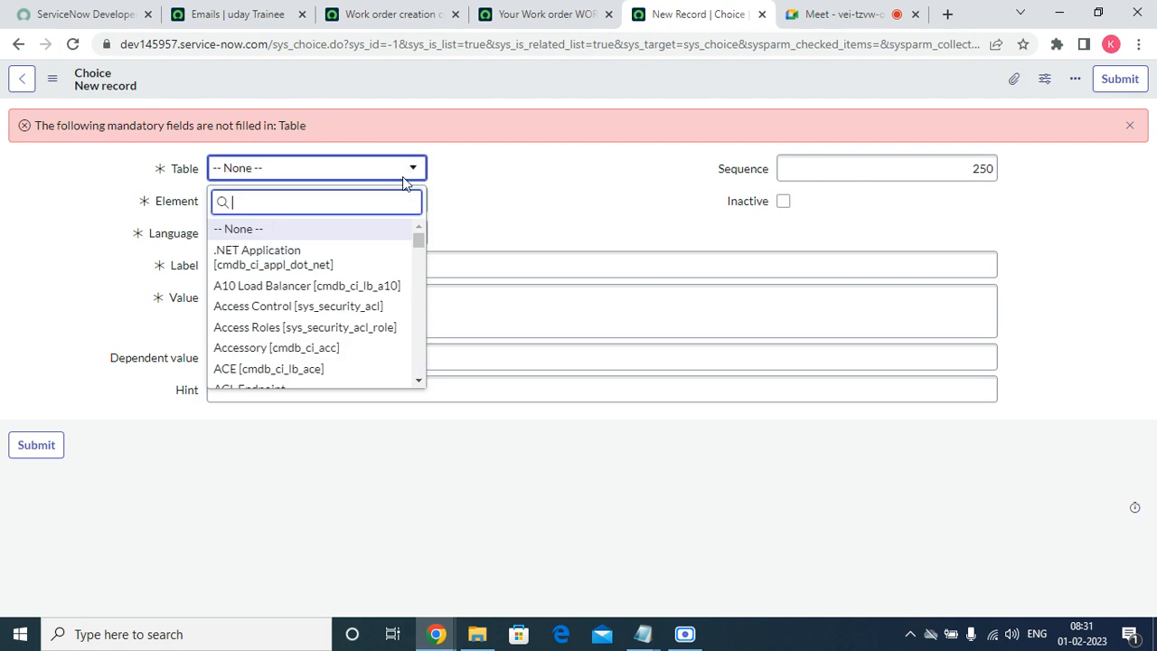
type("work")
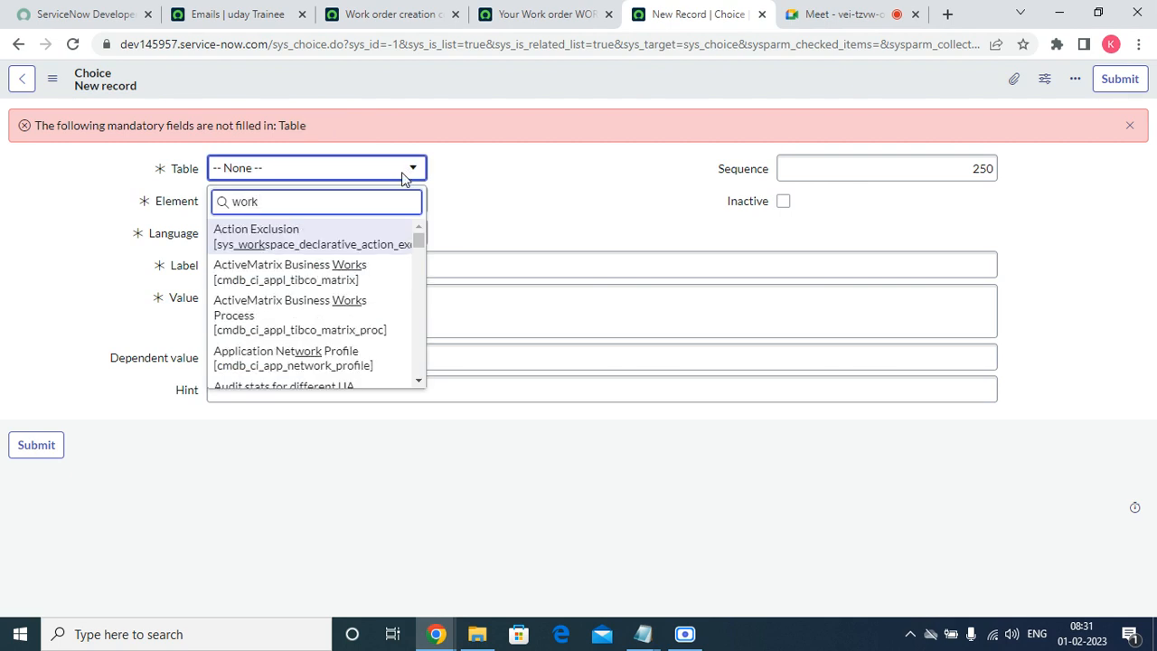
type(" ord")
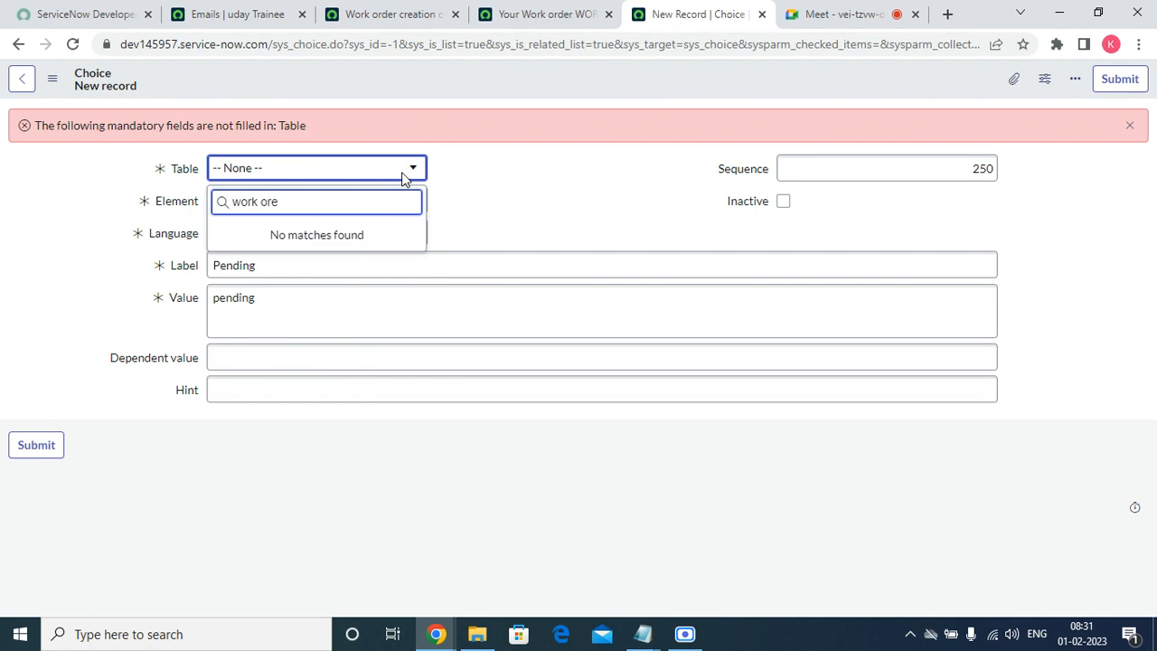
key("BackSpace")
key("BackSpace")
key("BackSpace")
key("BackSpace")
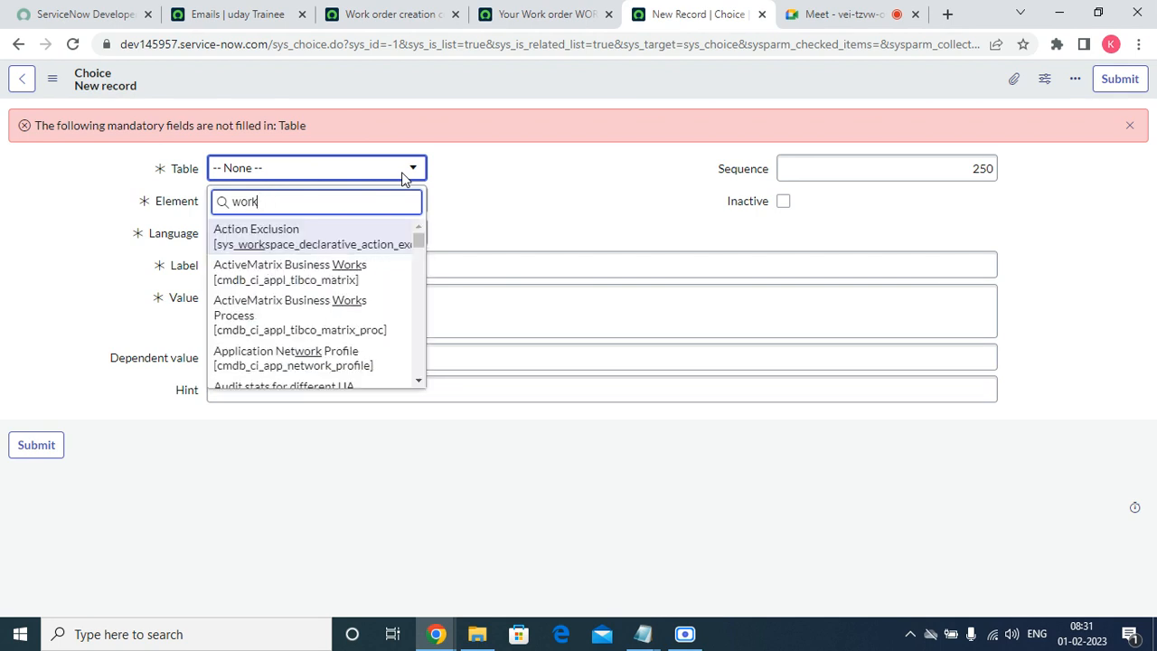
type("or")
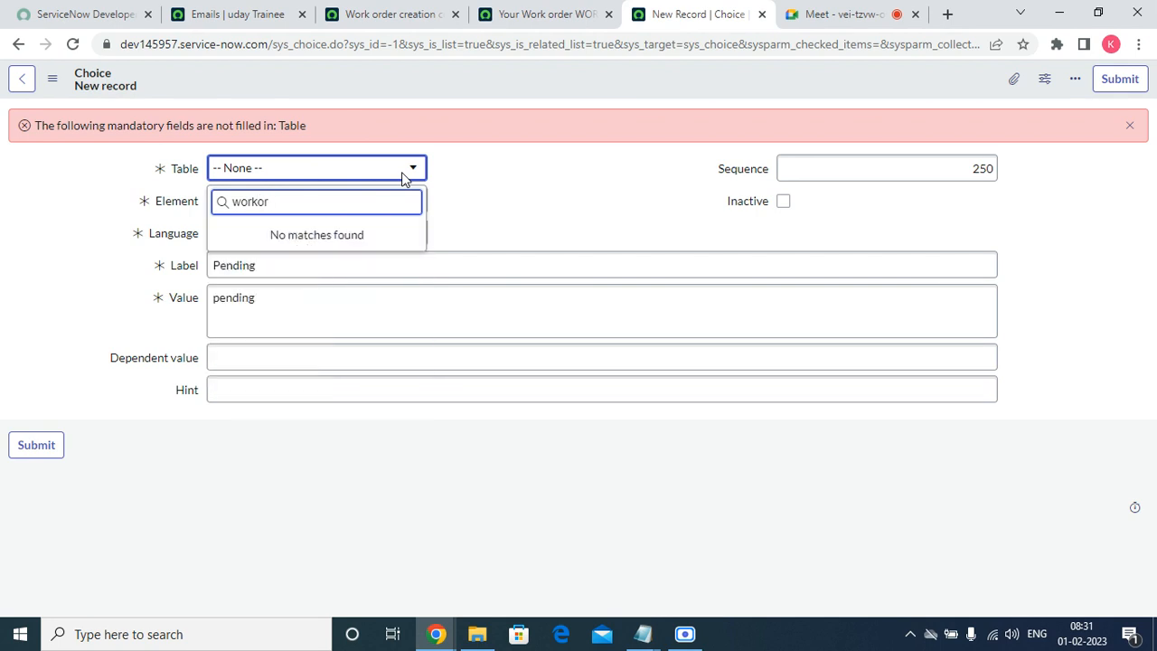
key("BackSpace")
key("BackSpace")
key("Down")
key("Down")
key("Down")
key("Down")
key("Down")
key("Down")
key("Down")
key("Down")
key("Down")
key("Down")
key("Down")
key("Down")
key("Down")
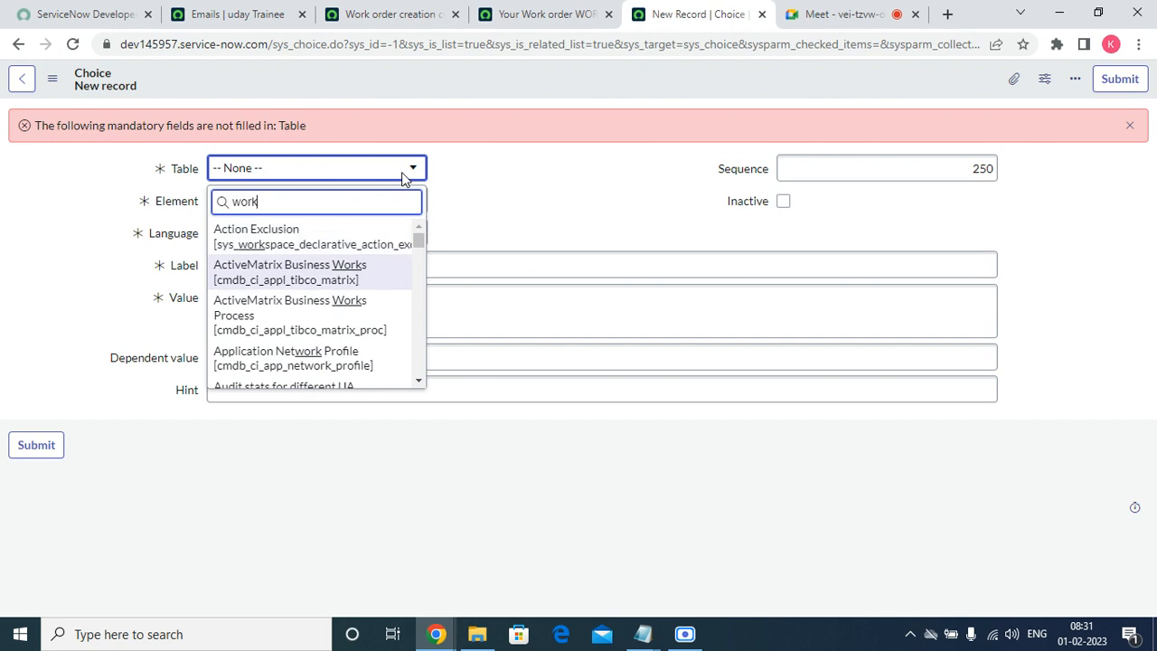
key("Down")
key("Down")
key("Down")
key("Down")
key("Down")
key("Down")
key("Down")
key("Down")
key("Down")
key("Down")
key("Down")
key("Down")
key("Down")
key("Down")
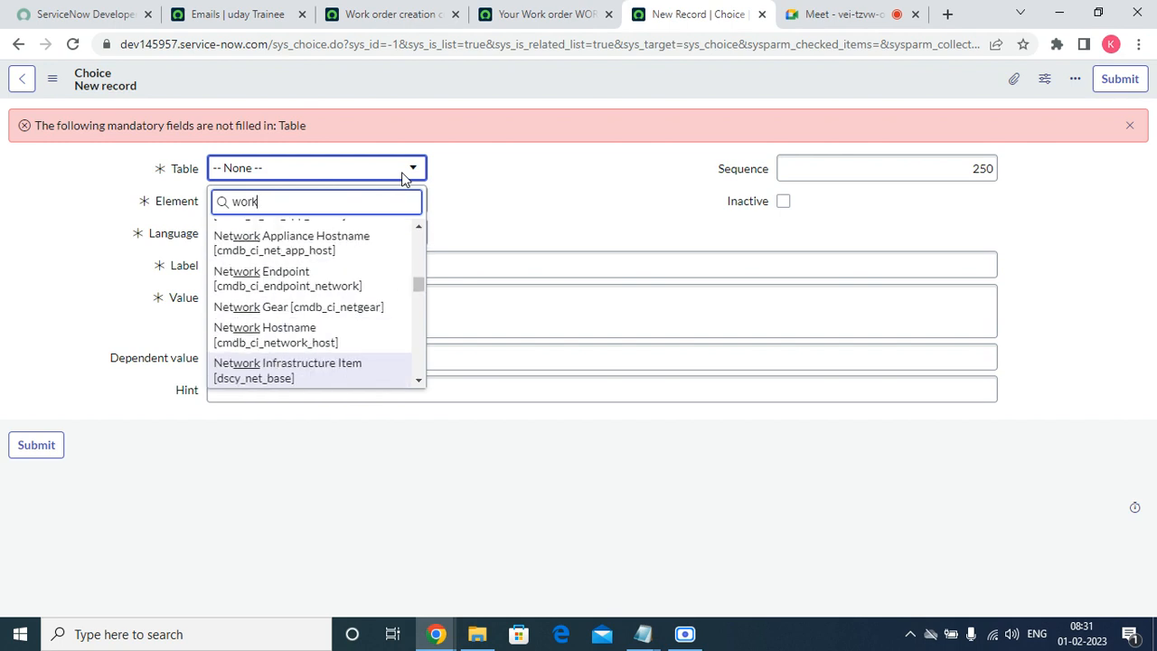
key("Down")
key("Down")
key("Down")
key("Down")
key("Down")
key("Down")
key("Down")
key("Down")
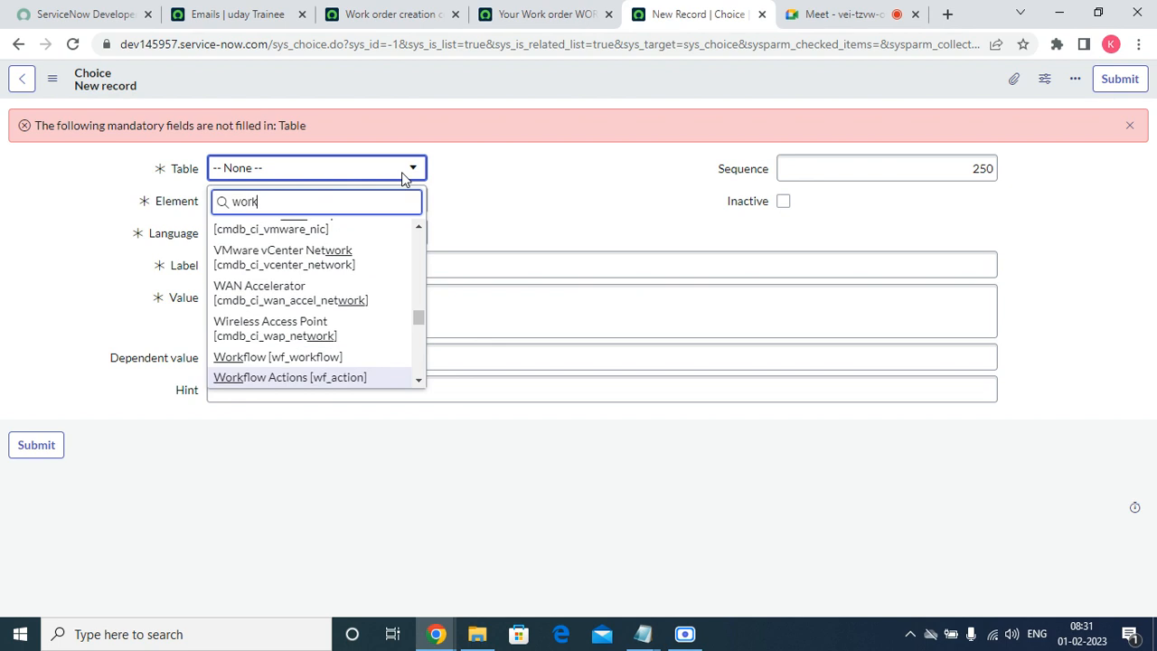
key("Down")
key("Down")
key("Down")
key("Down")
key("Down")
key("Down")
key("Down")
key("Down")
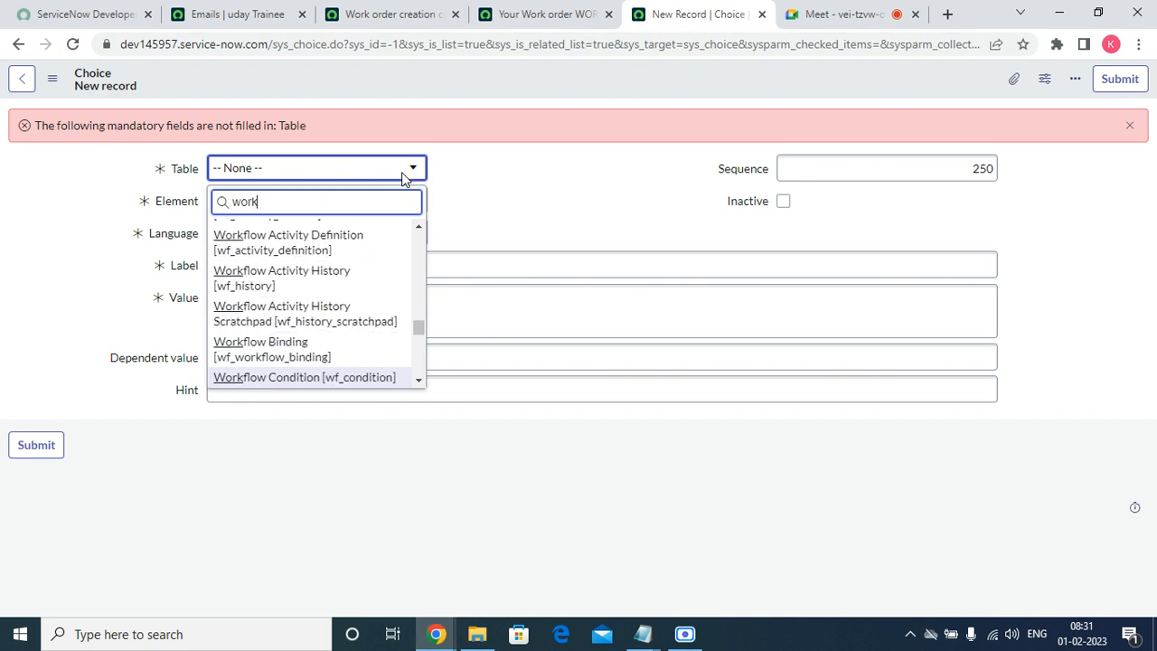
key("Down")
key("Down")
key("Down")
key("Down")
key("Down")
key("Down")
key("Down")
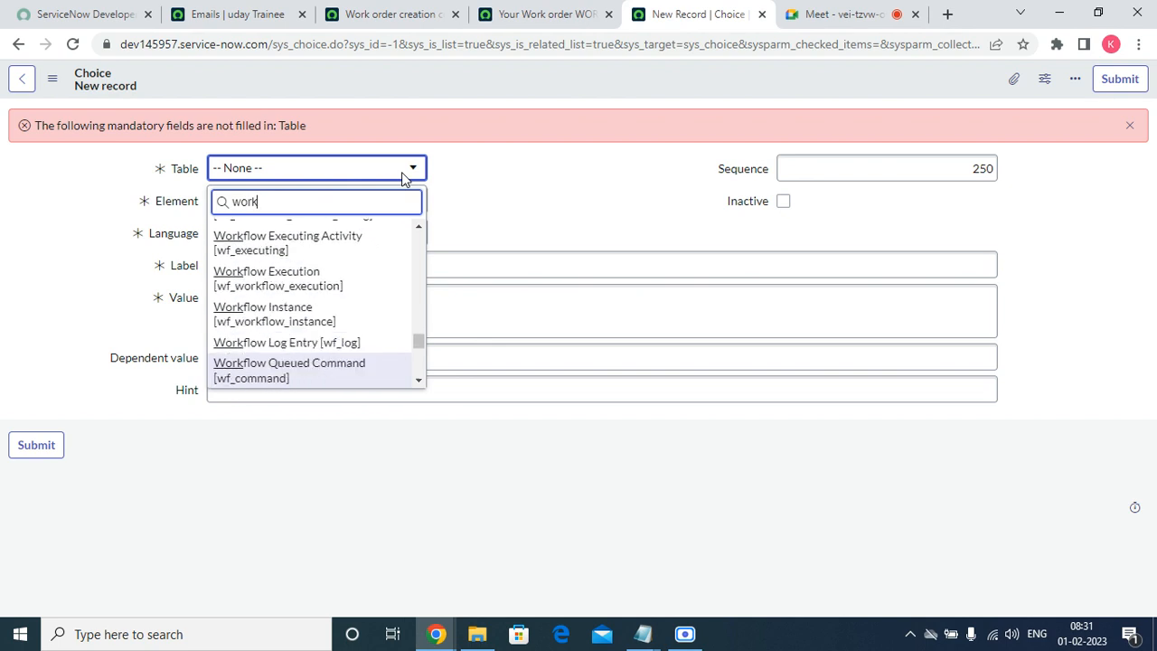
key("Down")
key("Down")
key("Down")
key("Down")
key("Down")
key("Down")
key("Down")
key("Down")
key("Down")
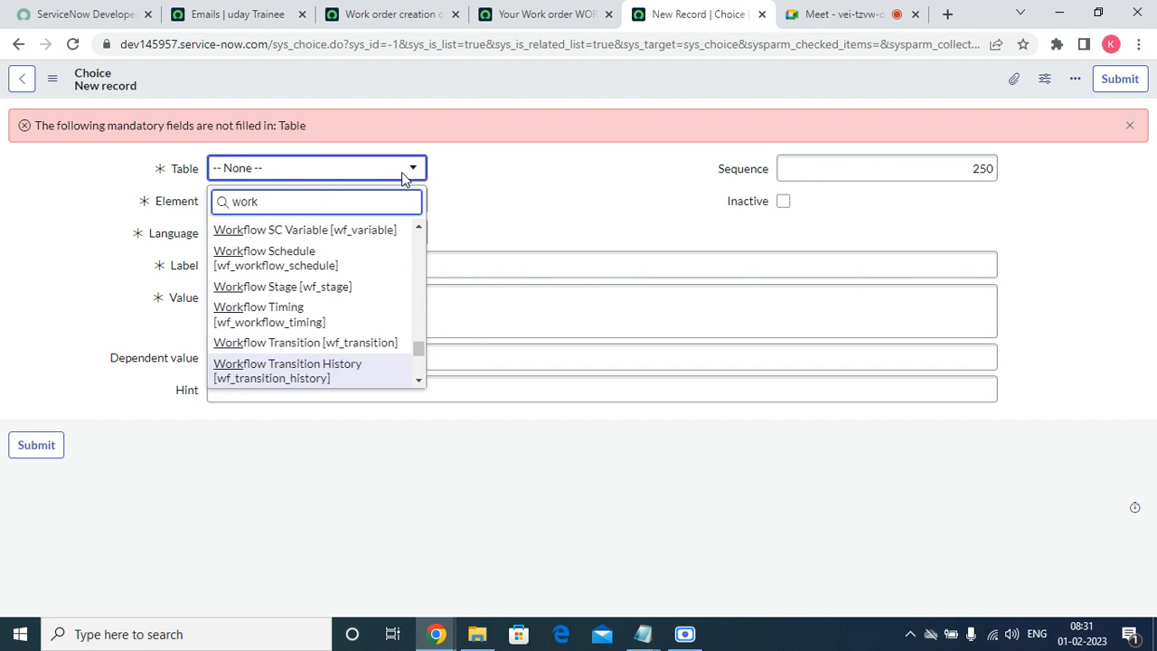
key("Down")
key("Down")
key("Down")
key("Down")
key("Down")
key("Down")
key("Down")
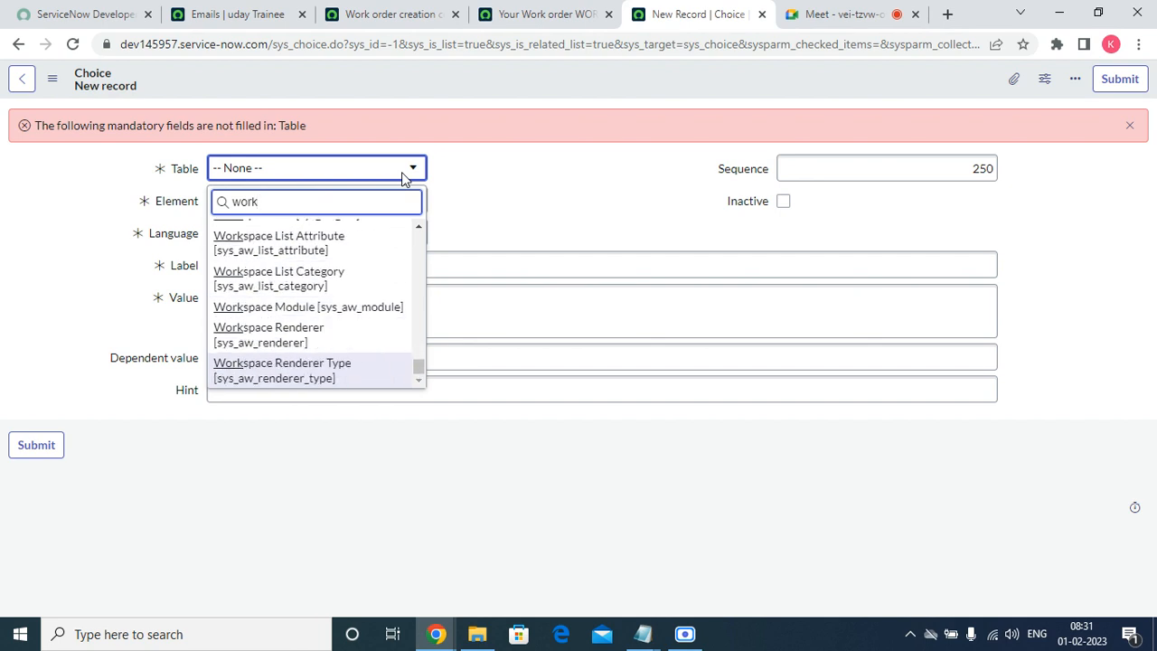
key("Up")
key("Up")
key("Up")
key("Up")
key("Up")
key("Up")
key("Up")
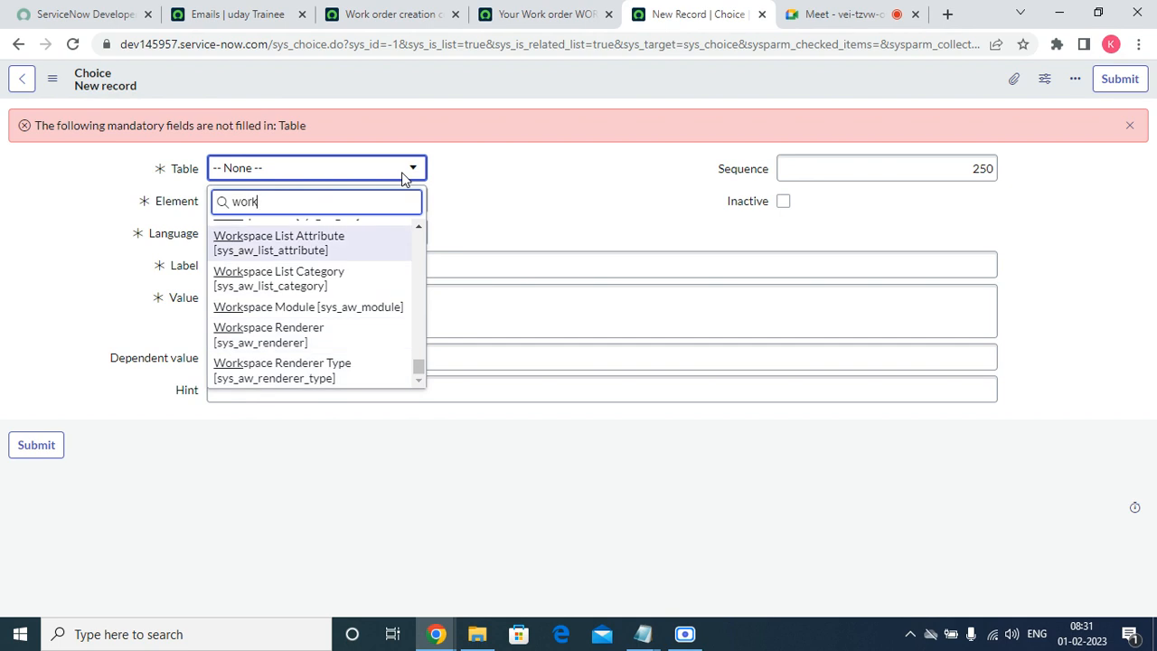
key("Up")
key("Up")
key("Up")
key("Up")
key("Up")
key("Up")
key("Up")
key("Up")
key("Up")
key("Up")
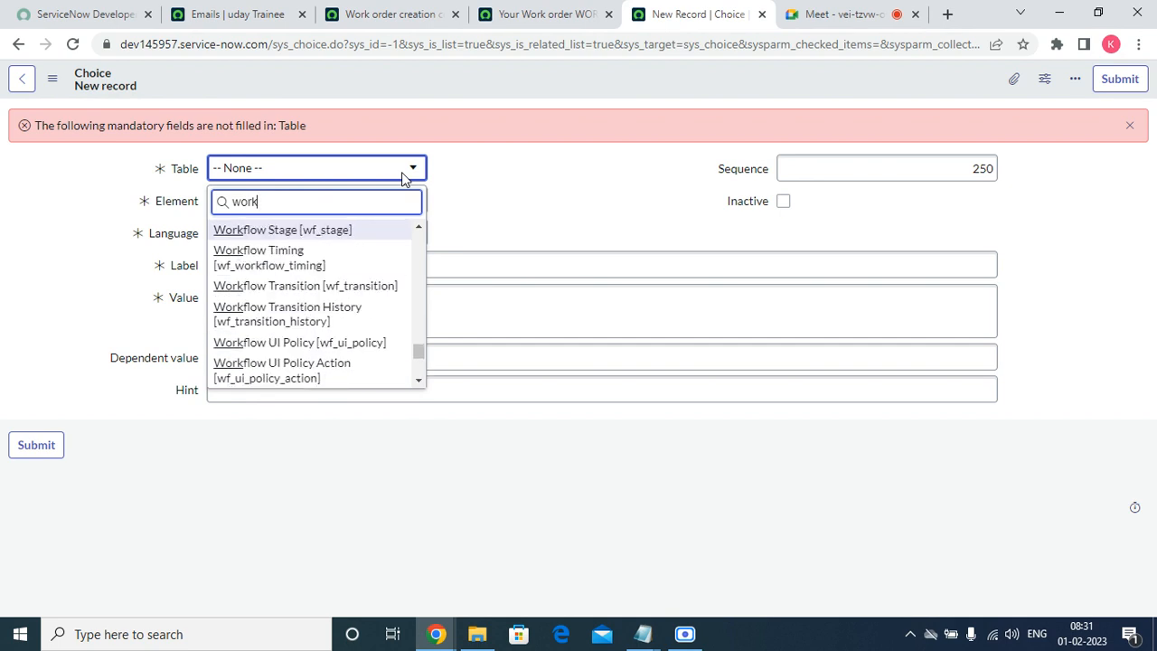
key("Up")
key("Up")
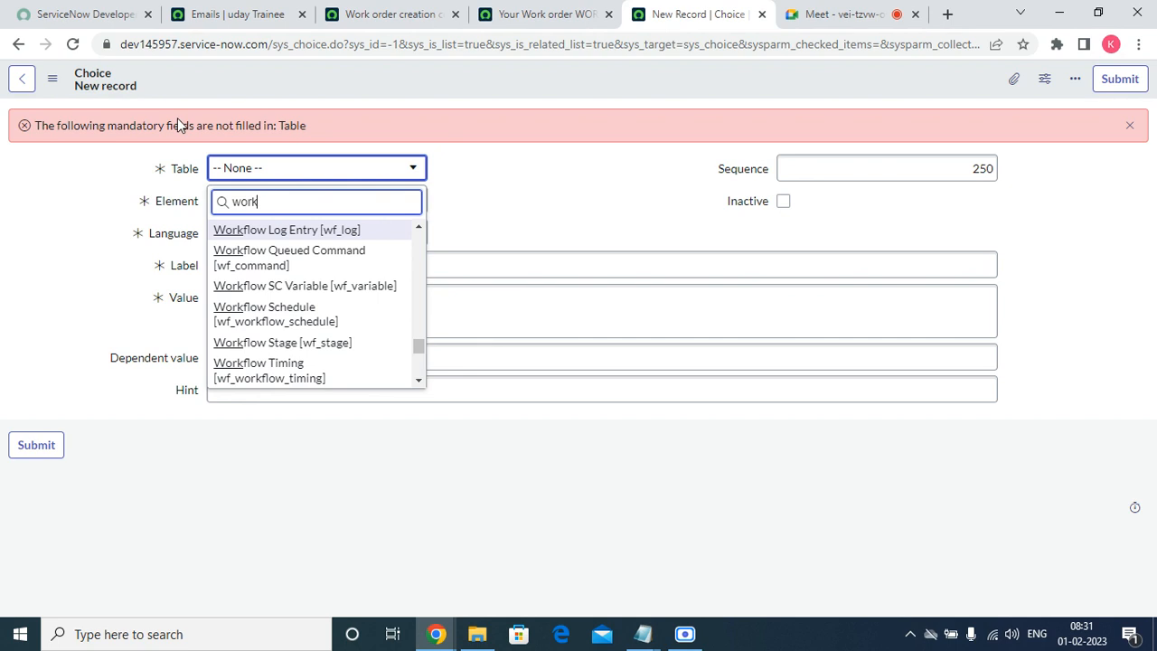
key("Escape")
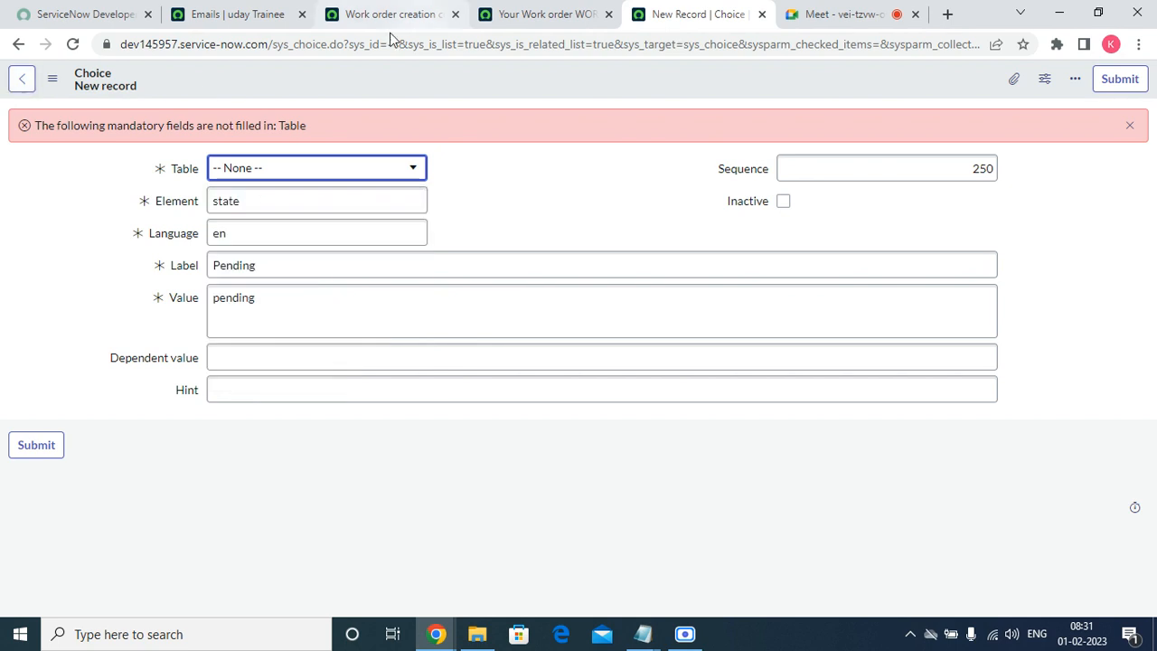
left_click(235, 15)
Open Work orders from Favorites in a new browser tab.
left_click(141, 83)
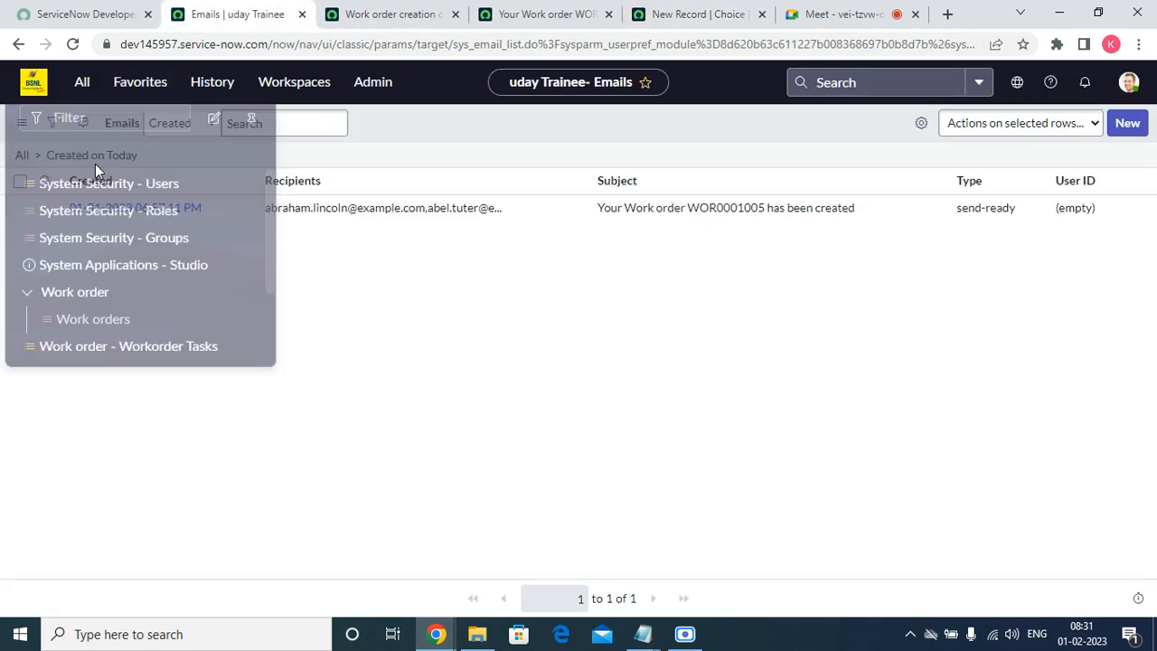
right_click(70, 312)
left_click(135, 315)
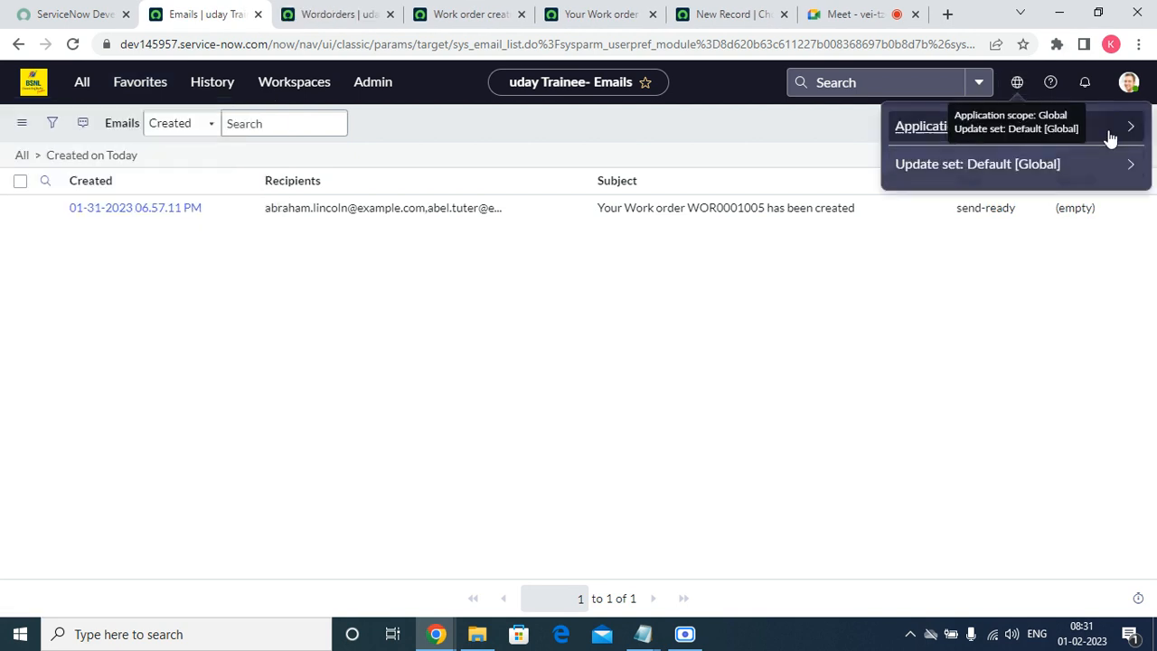
Switch the application scope to Workorder using the scope picker.
left_click(1126, 127)
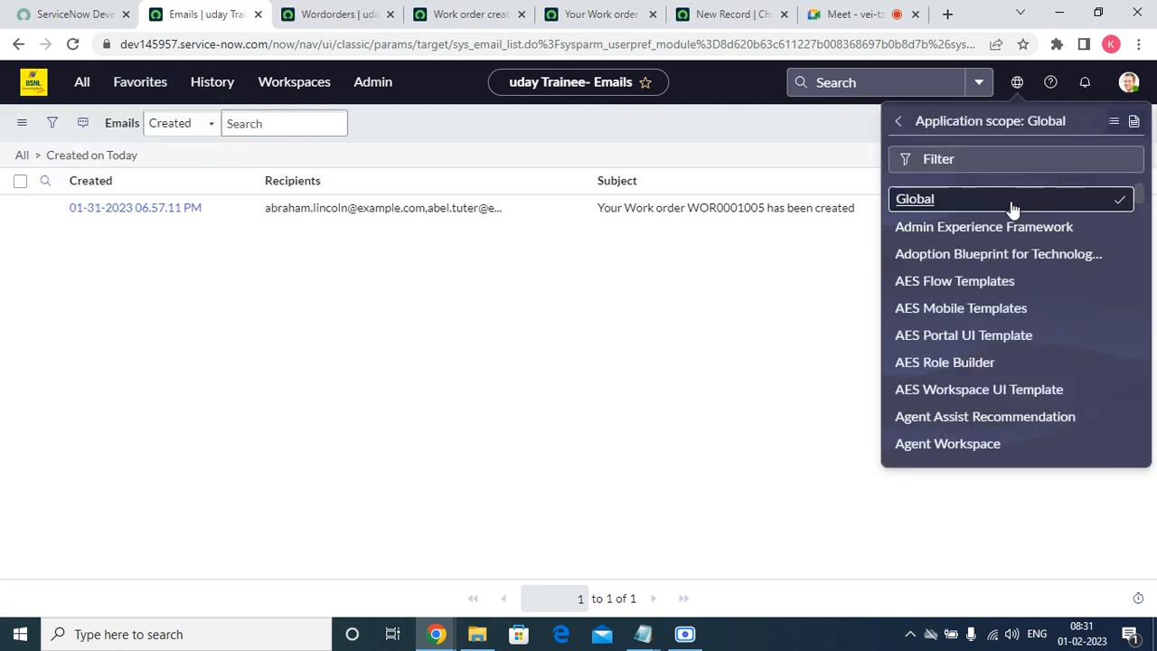
scroll(1012, 213, "down", 20)
scroll(1013, 230, "up", 20)
left_click(963, 164)
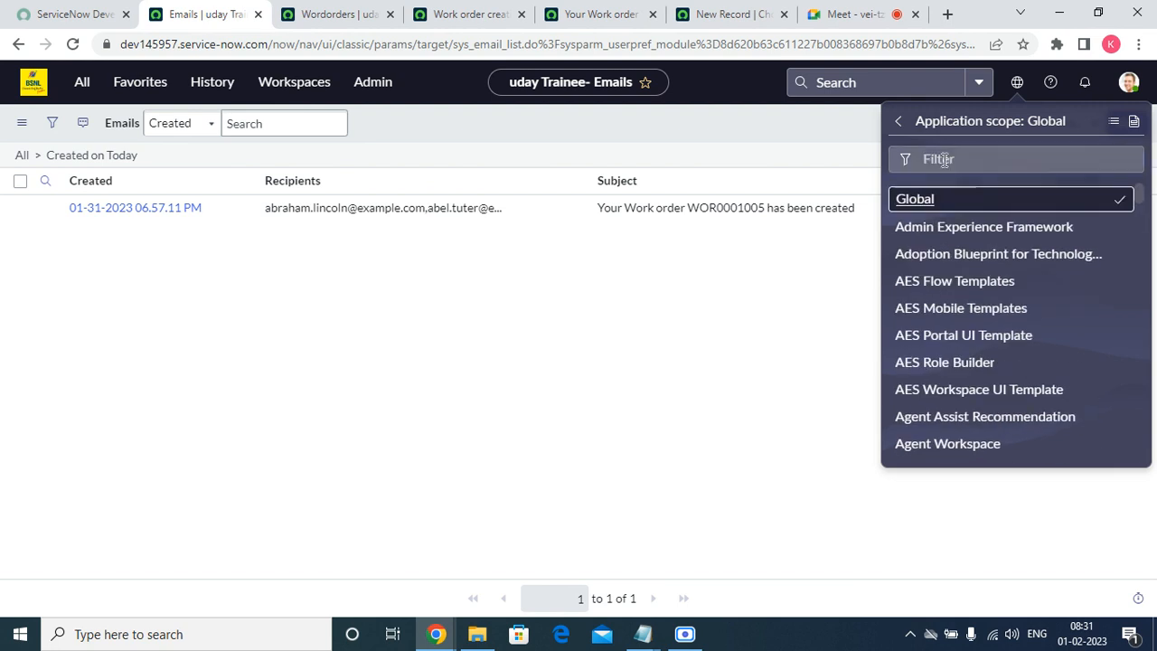
type("wo=")
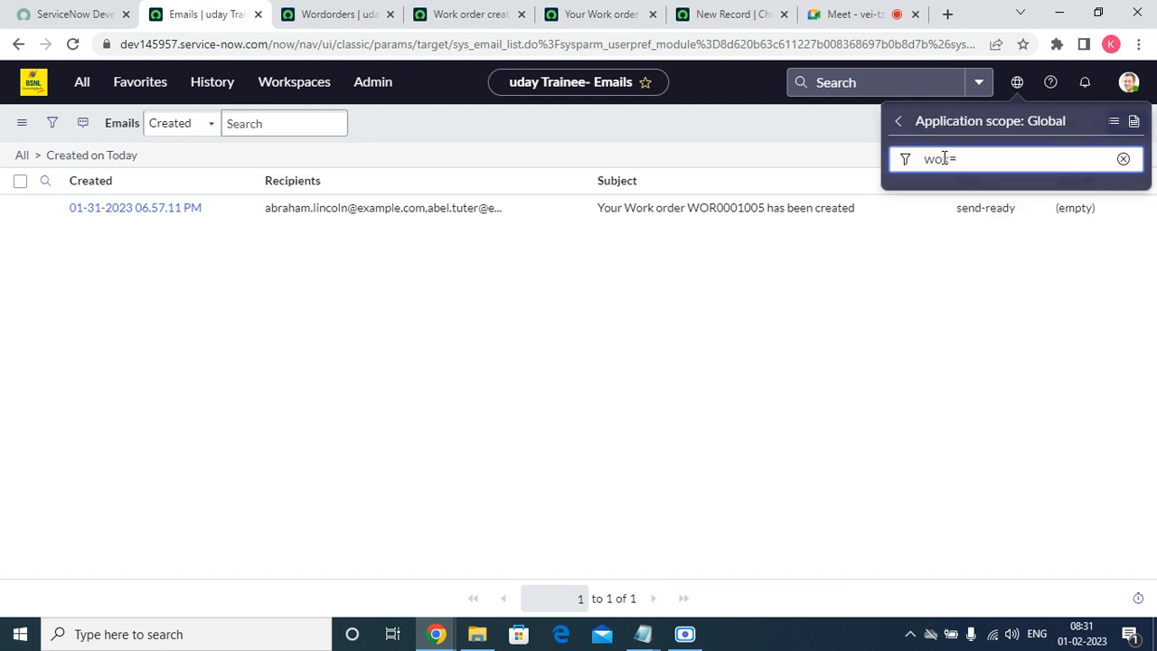
key("BackSpace")
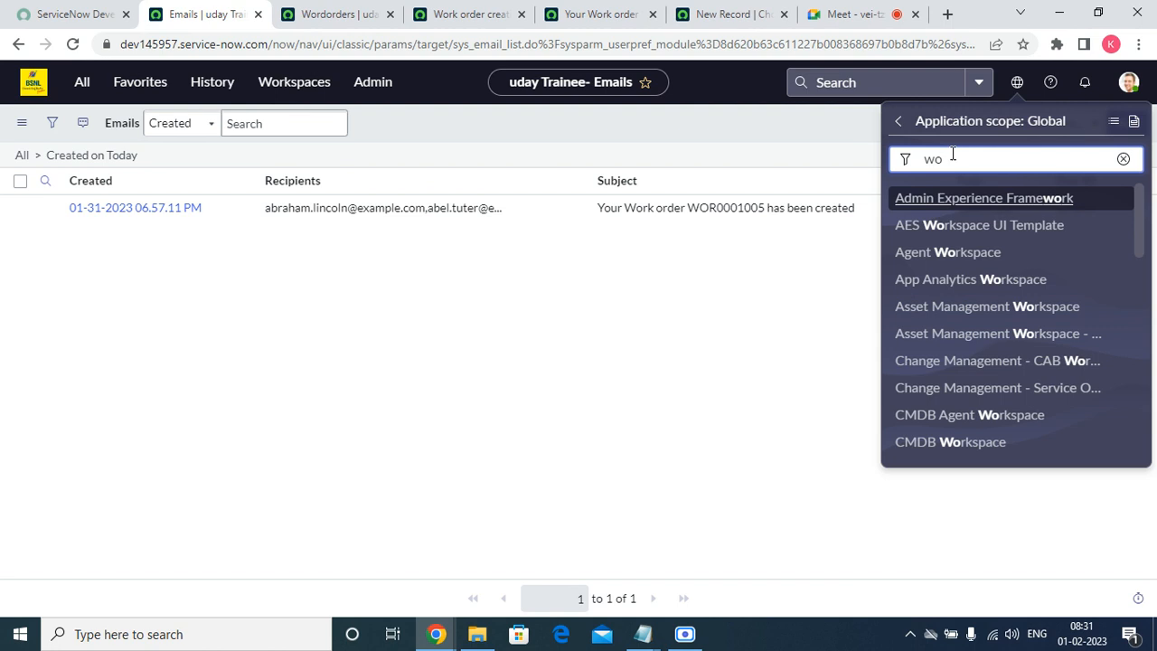
type("rk")
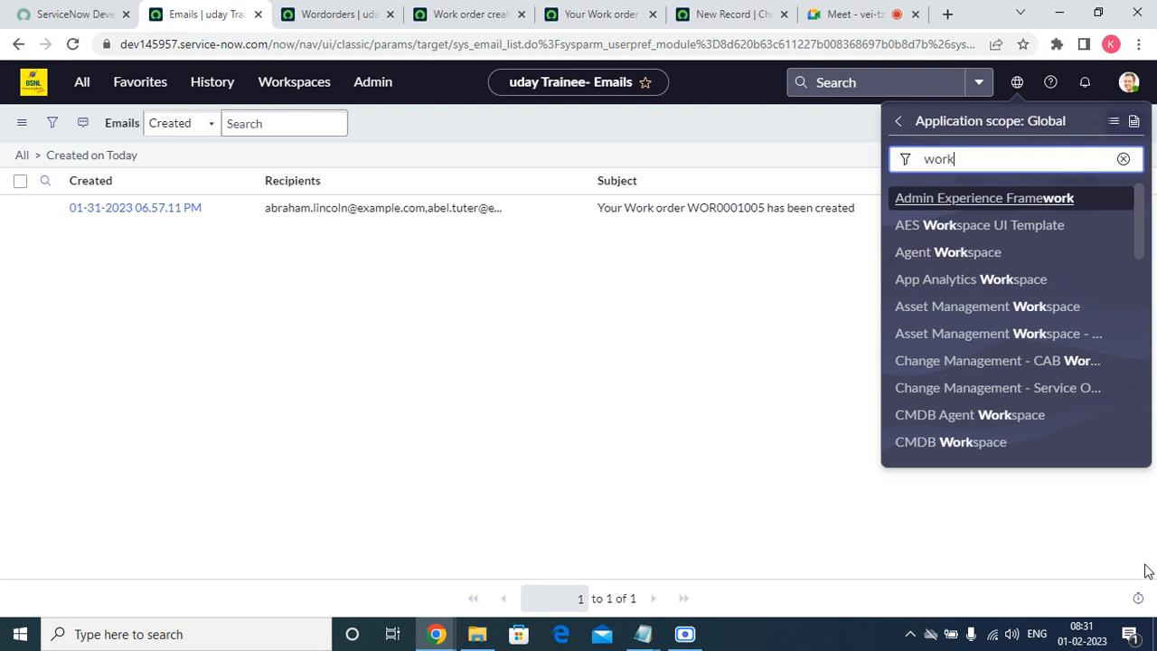
type("o")
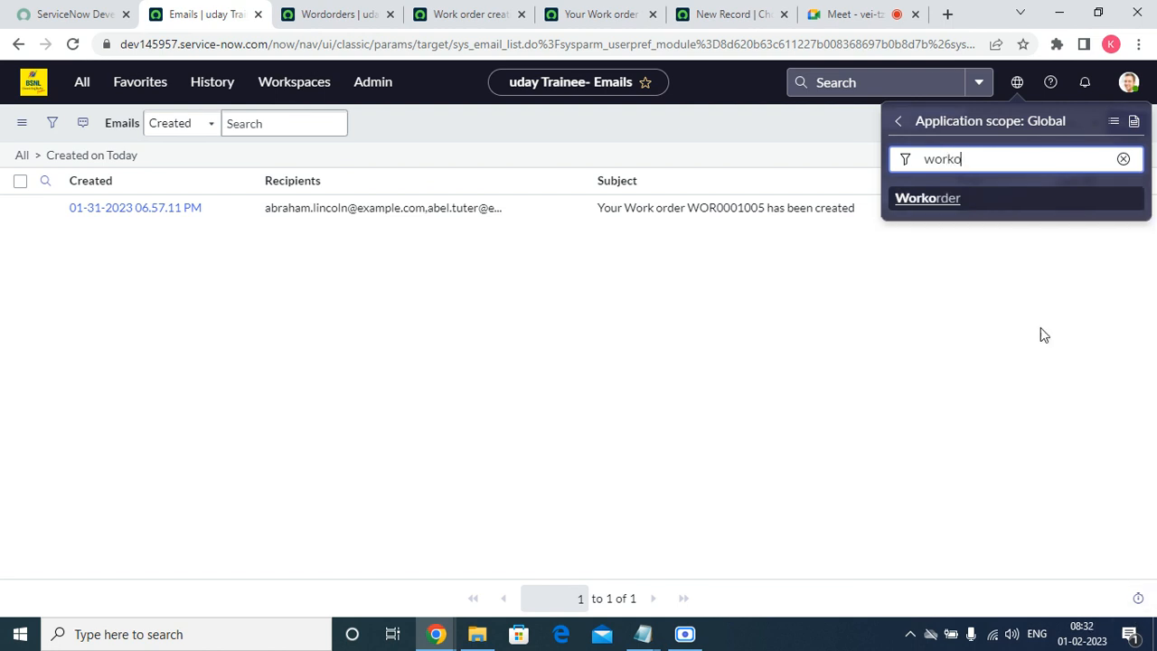
left_click(944, 200)
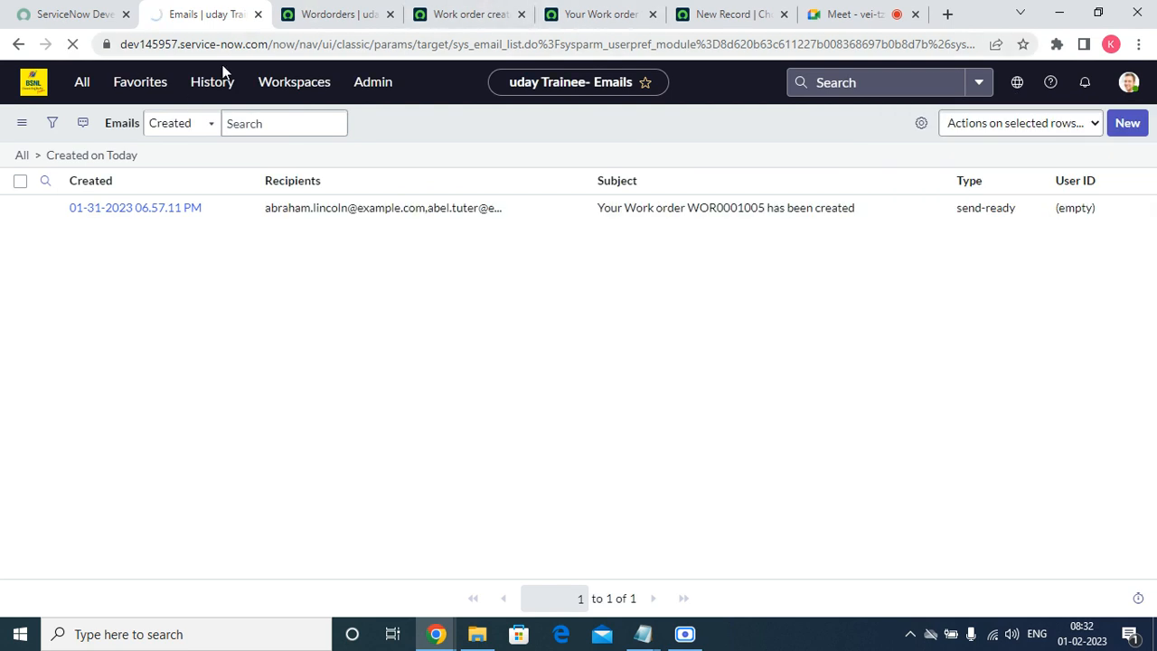
left_click(140, 82)
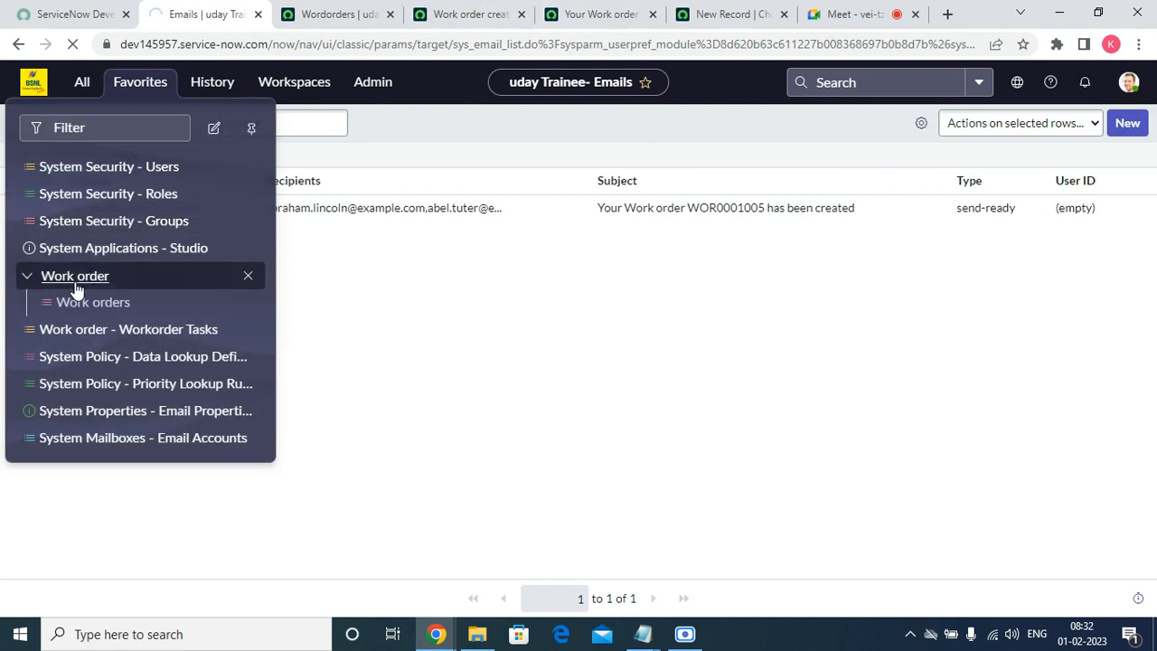
Open Work orders from Favorites in a new tab and open the HRSD work order WOR0001005.
left_click(76, 286)
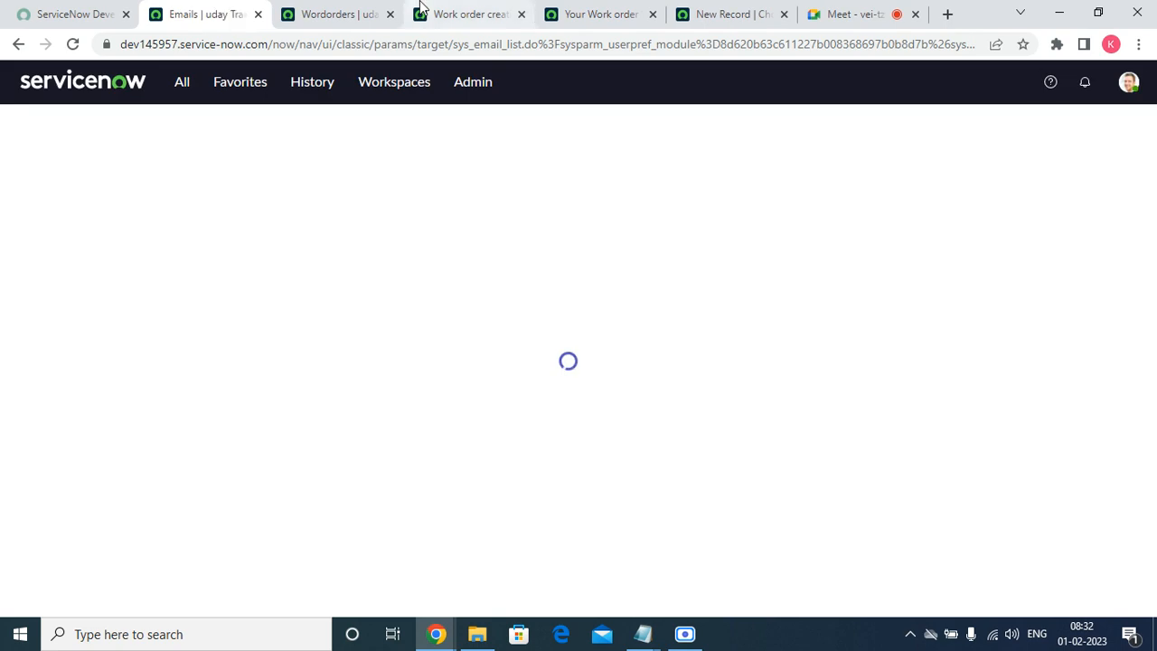
left_click(145, 96)
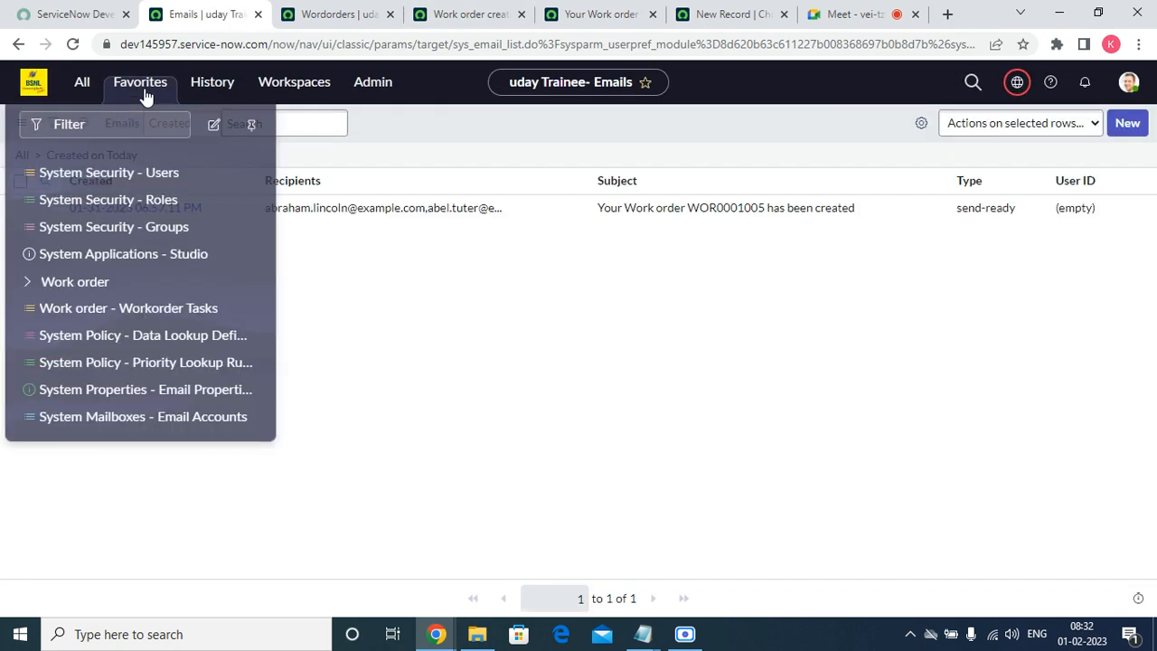
left_click(27, 278)
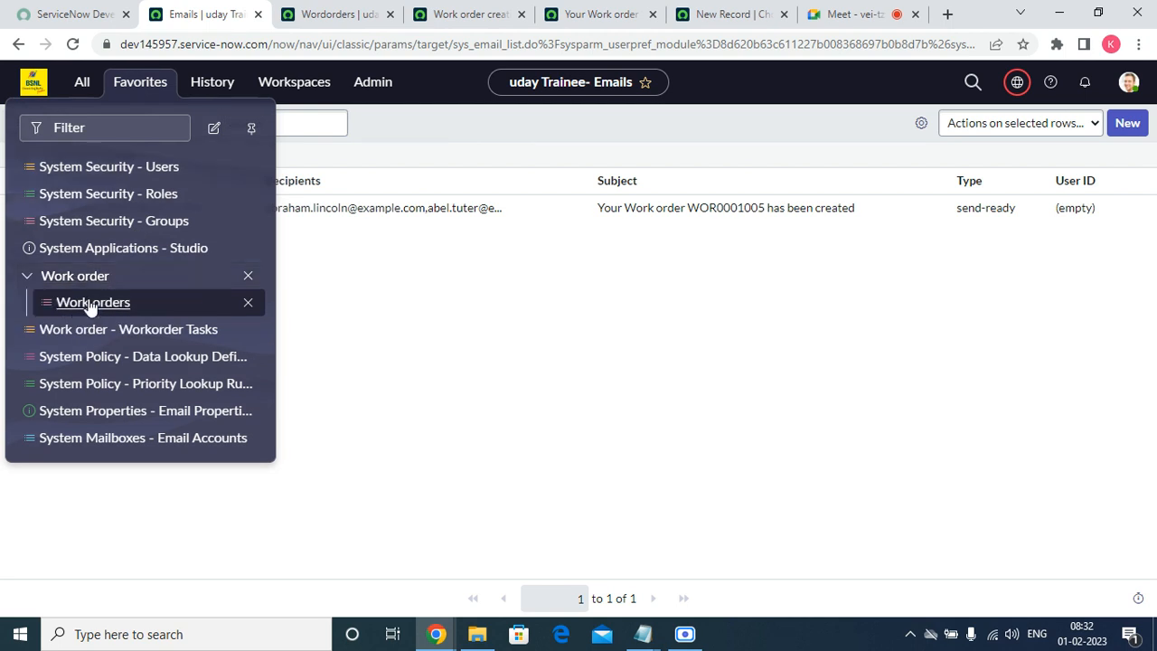
right_click(91, 302)
left_click(126, 313)
left_click(328, 15)
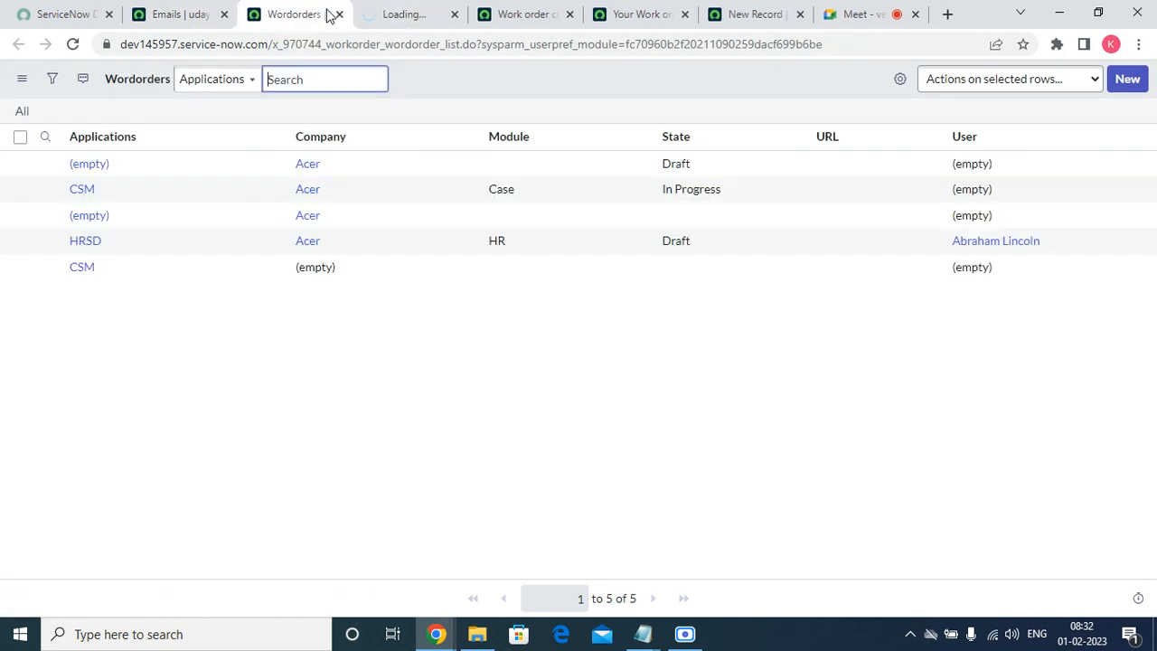
left_click(388, 20)
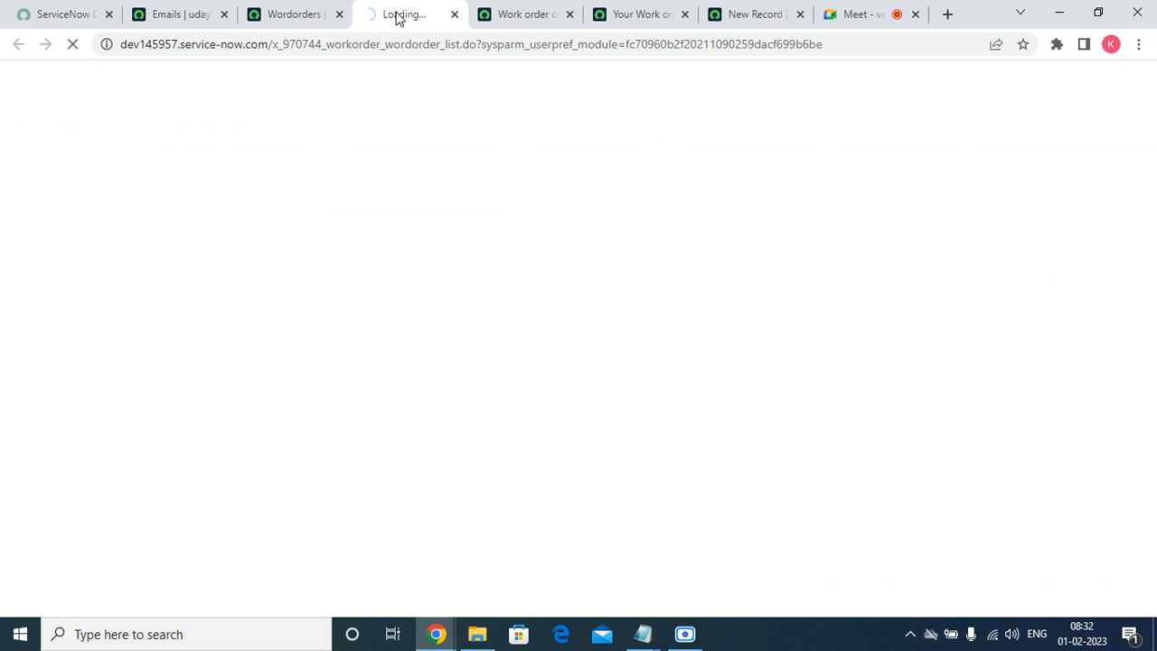
left_click(318, 12)
left_click(95, 242)
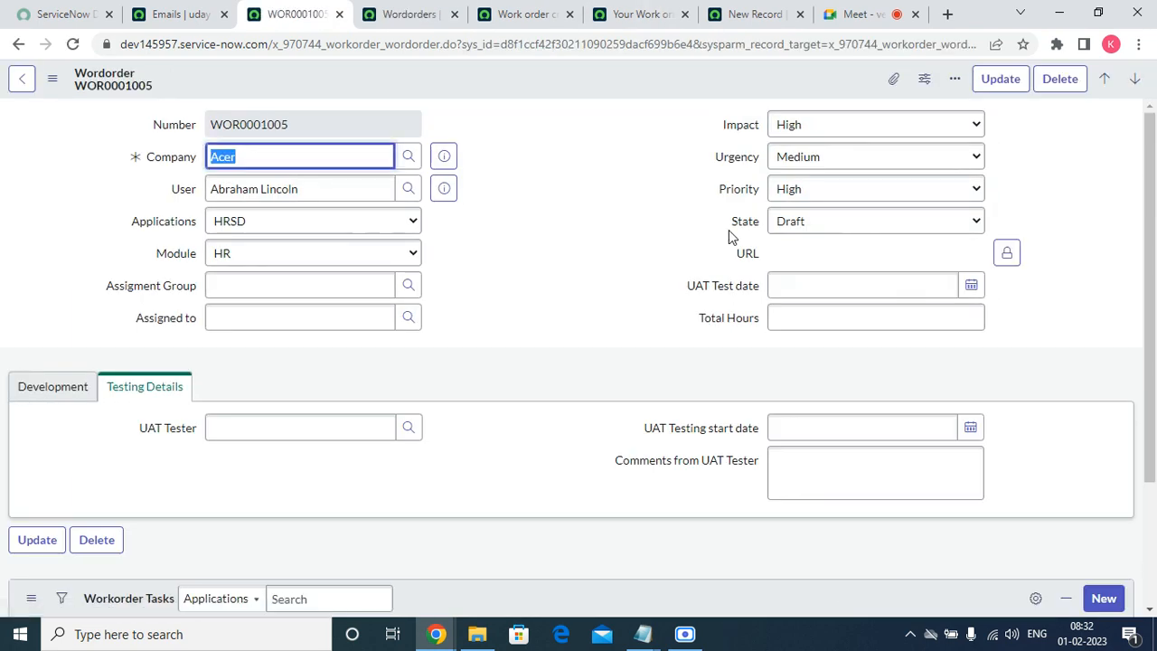
left_click(746, 226)
Add a Pending choice to the State field through Configure Choices.
right_click(747, 226)
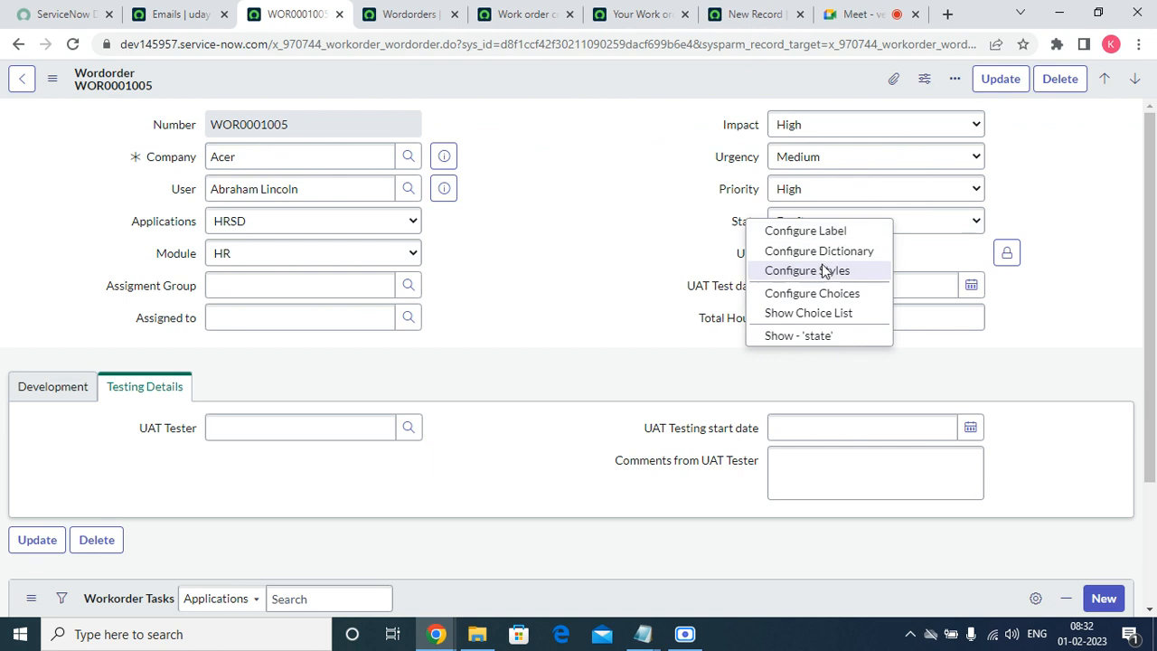
left_click(812, 293)
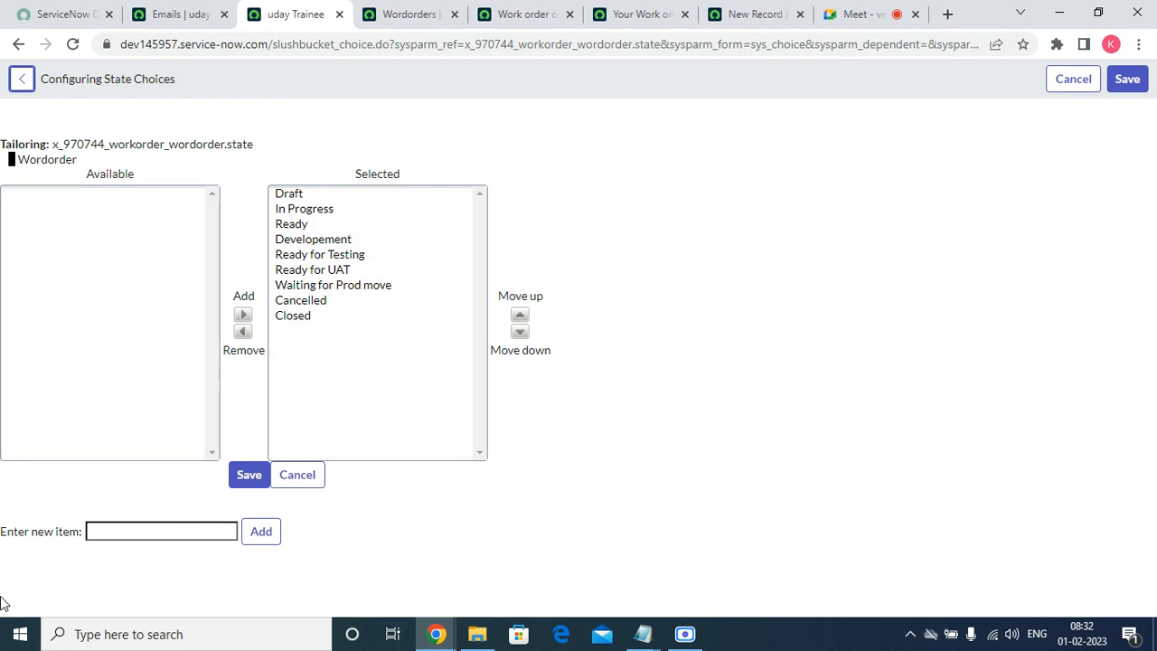
left_click(154, 531)
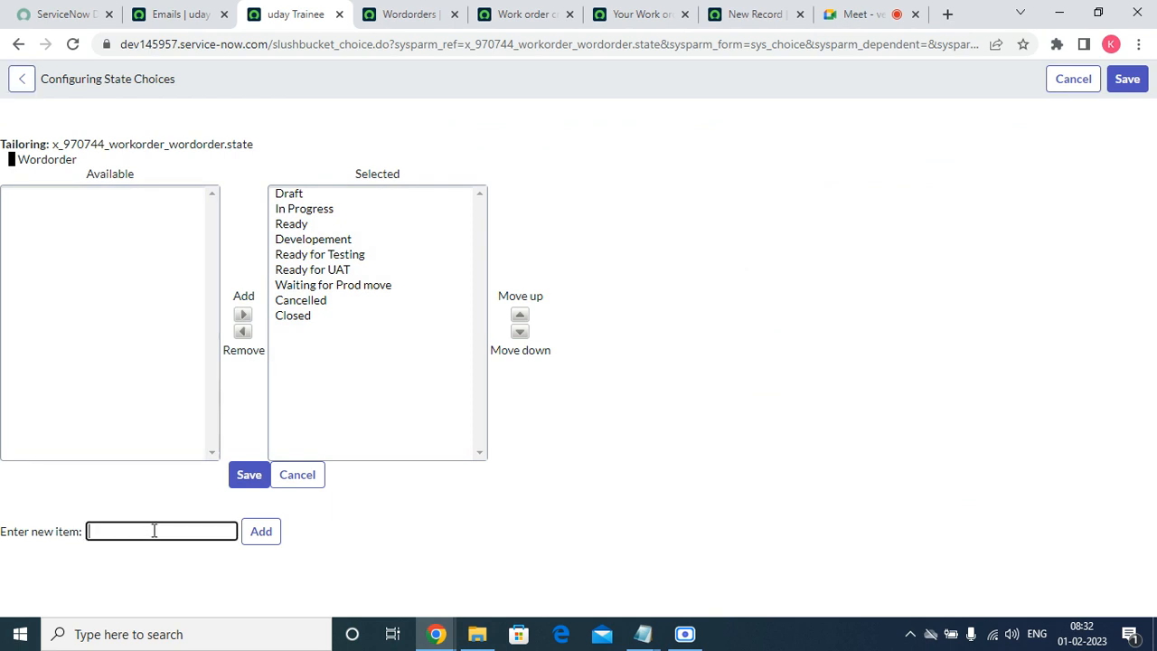
type("Pening")
key("BackSpace")
key("BackSpace")
type("ding")
left_click(260, 535)
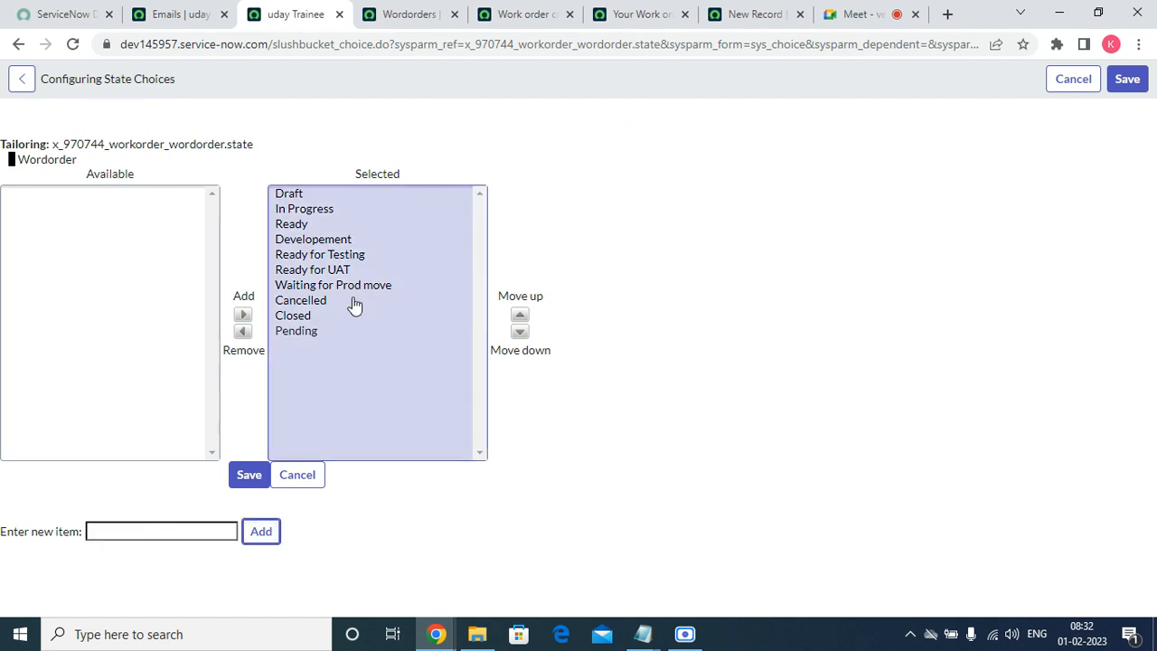
Move Pending to just below Ready, move Cancelled down one place, and save the choices.
left_click(323, 330)
left_click(518, 316)
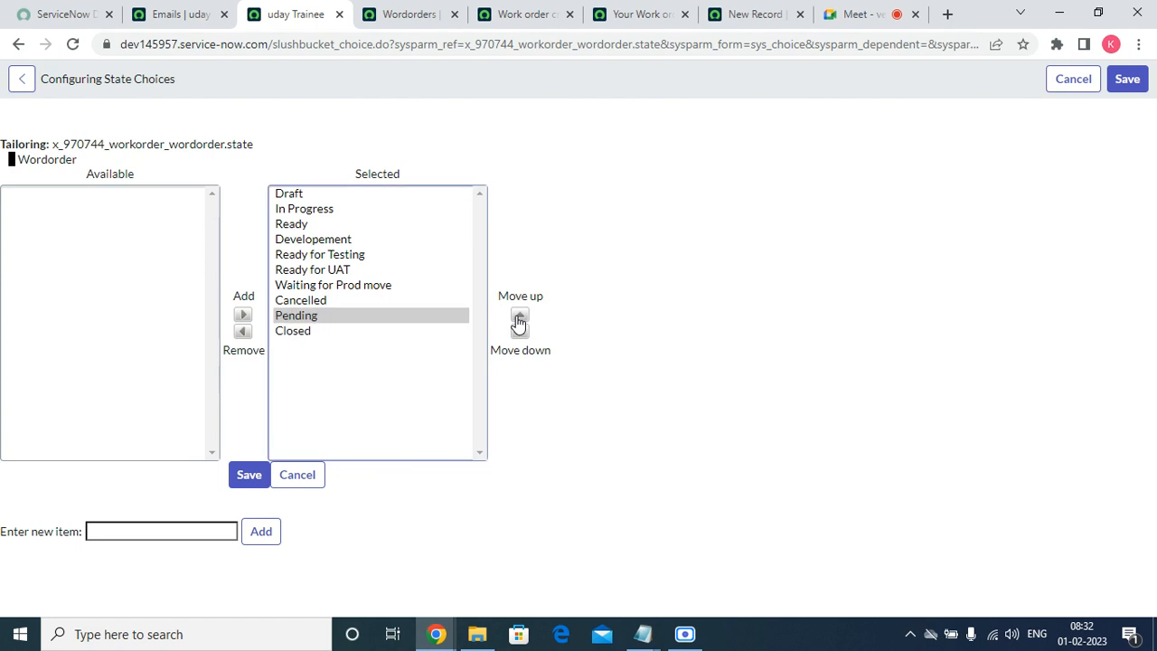
left_click(519, 318)
left_click(519, 318)
left_click(519, 318)
left_click(519, 318)
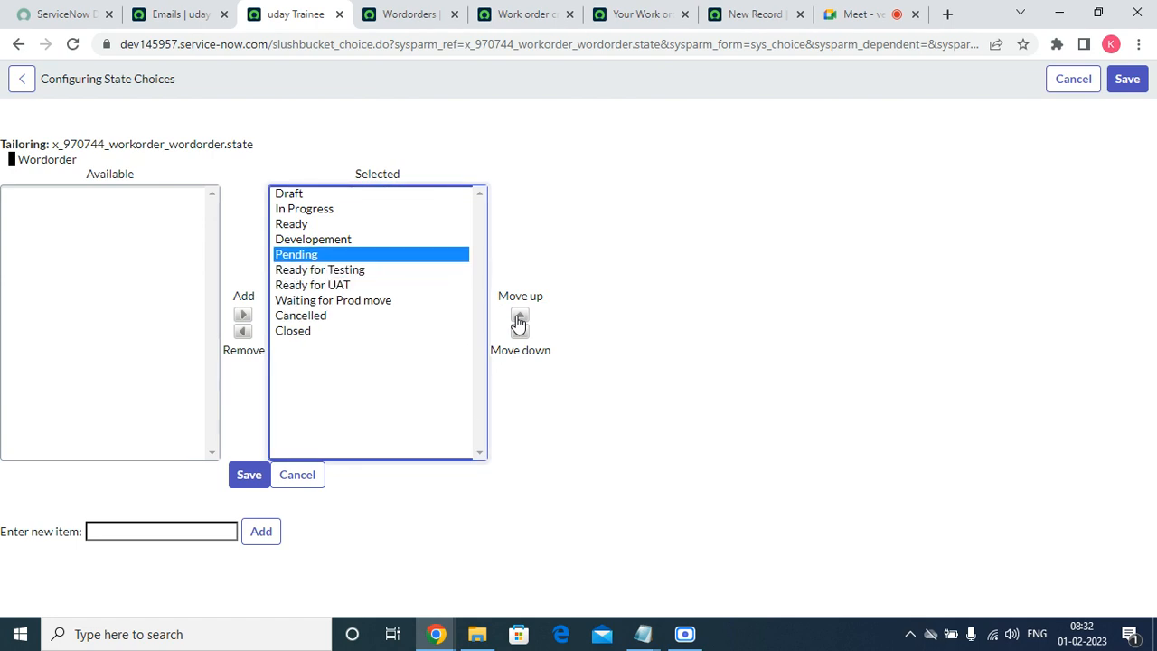
left_click(518, 318)
left_click(334, 317)
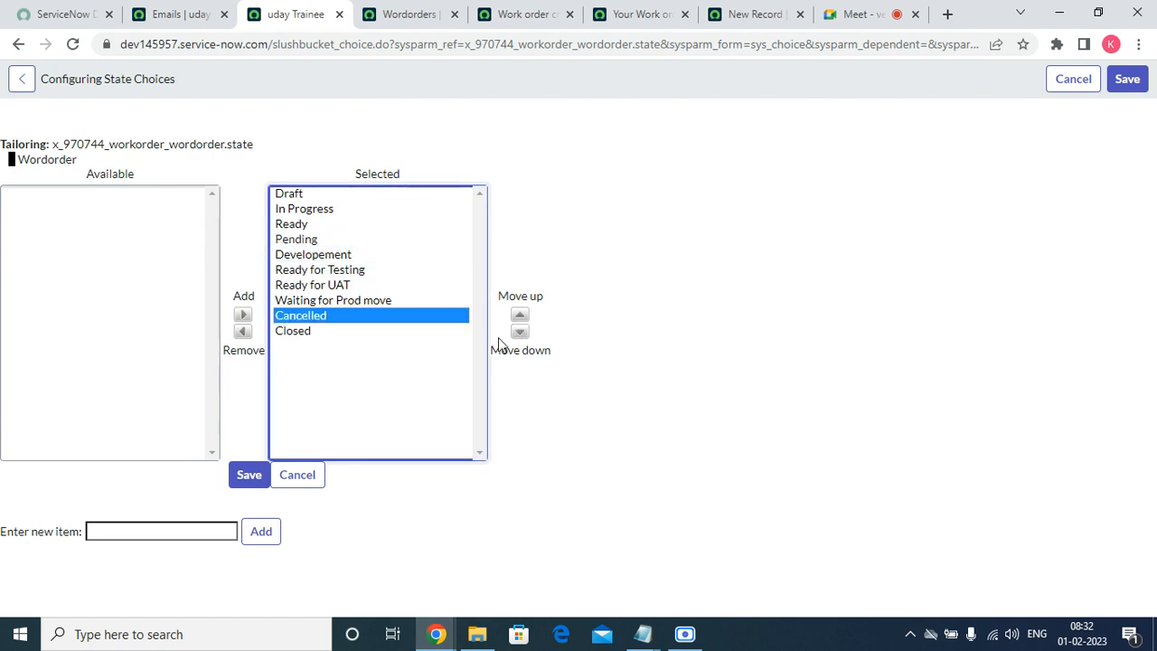
left_click(519, 332)
left_click(256, 476)
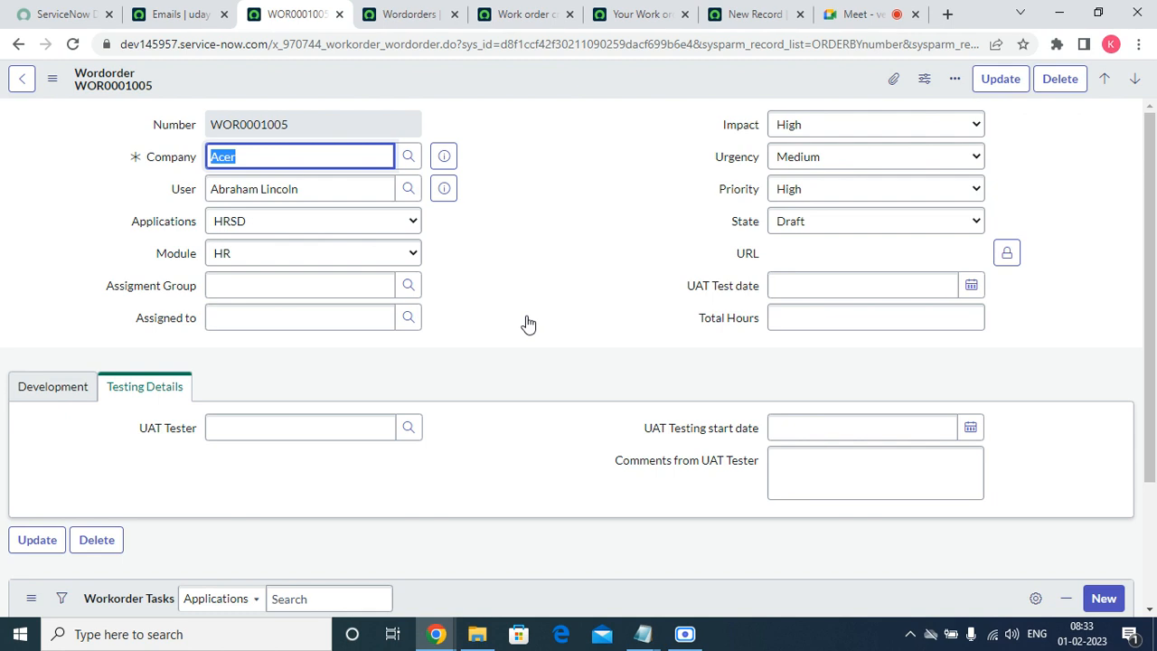
Open the form layout configuration for the Wordorder form.
left_click(75, 398)
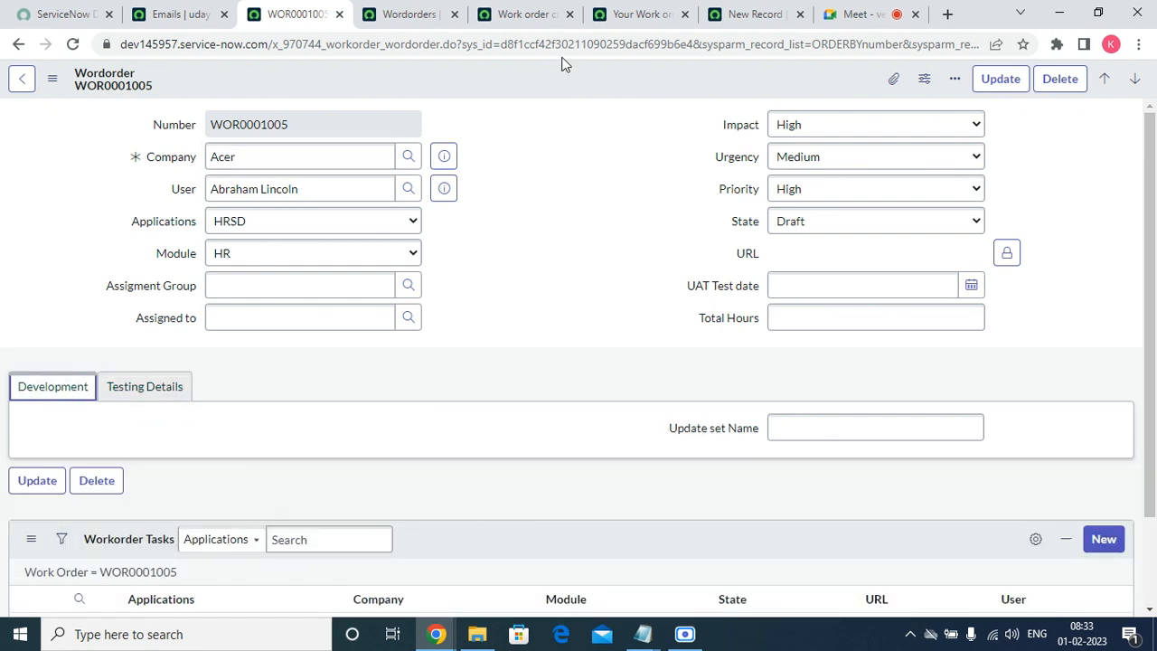
right_click(425, 83)
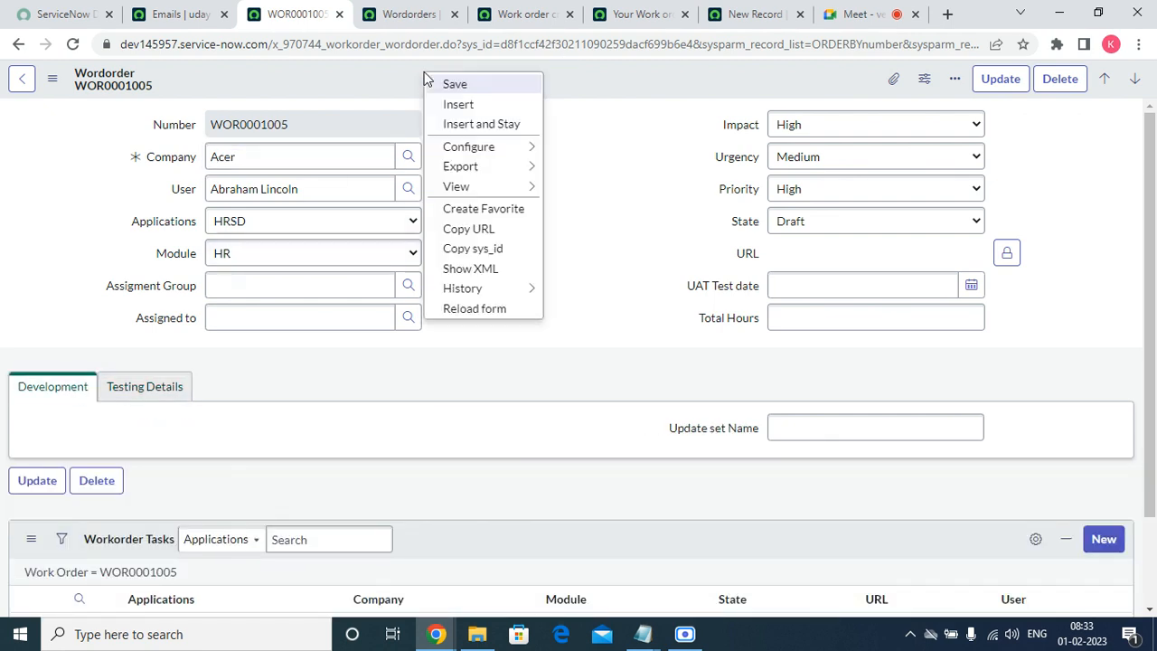
mouse_move(494, 155)
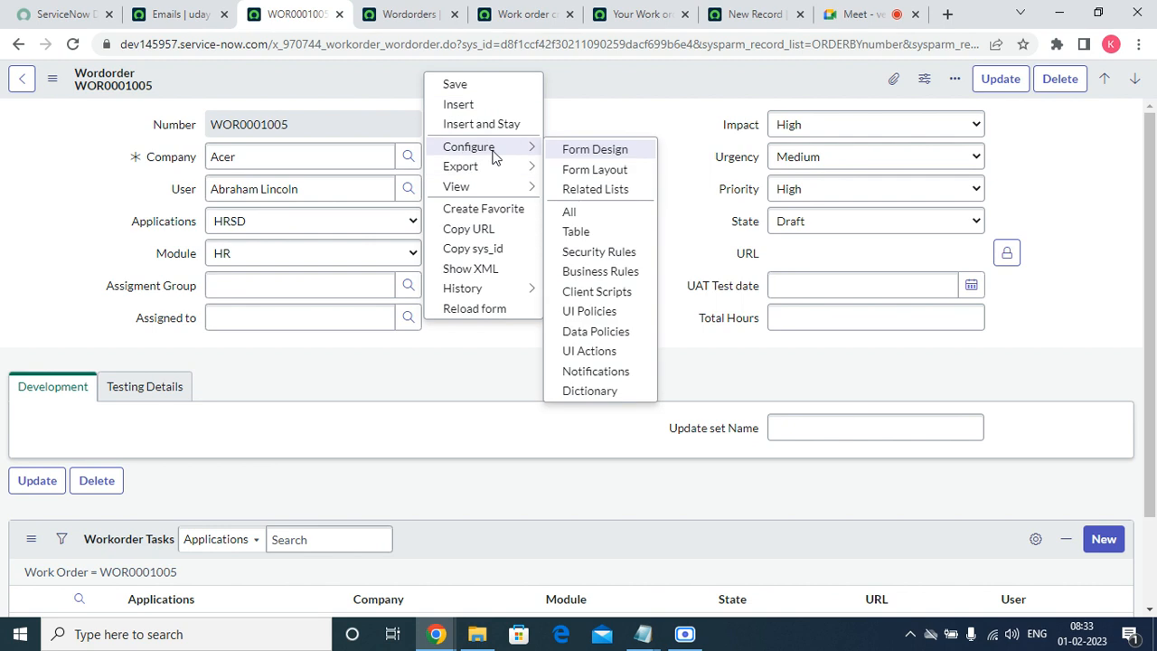
left_click(598, 170)
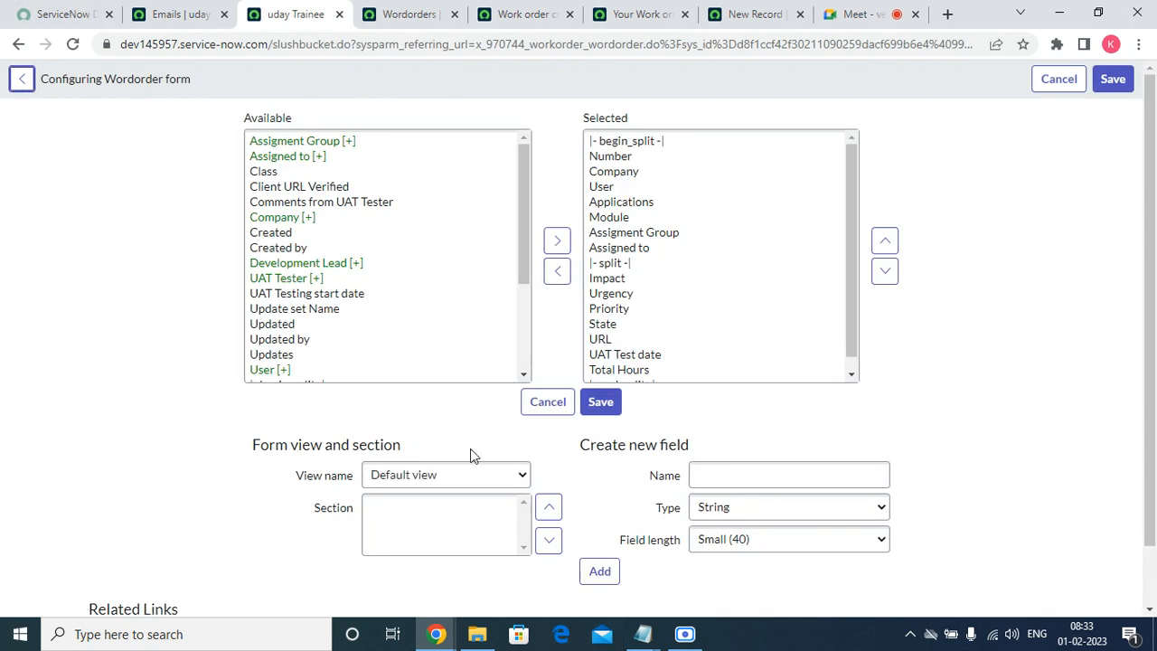
Create a new Journal-type field named Comments on the form.
left_click(735, 470)
type("o")
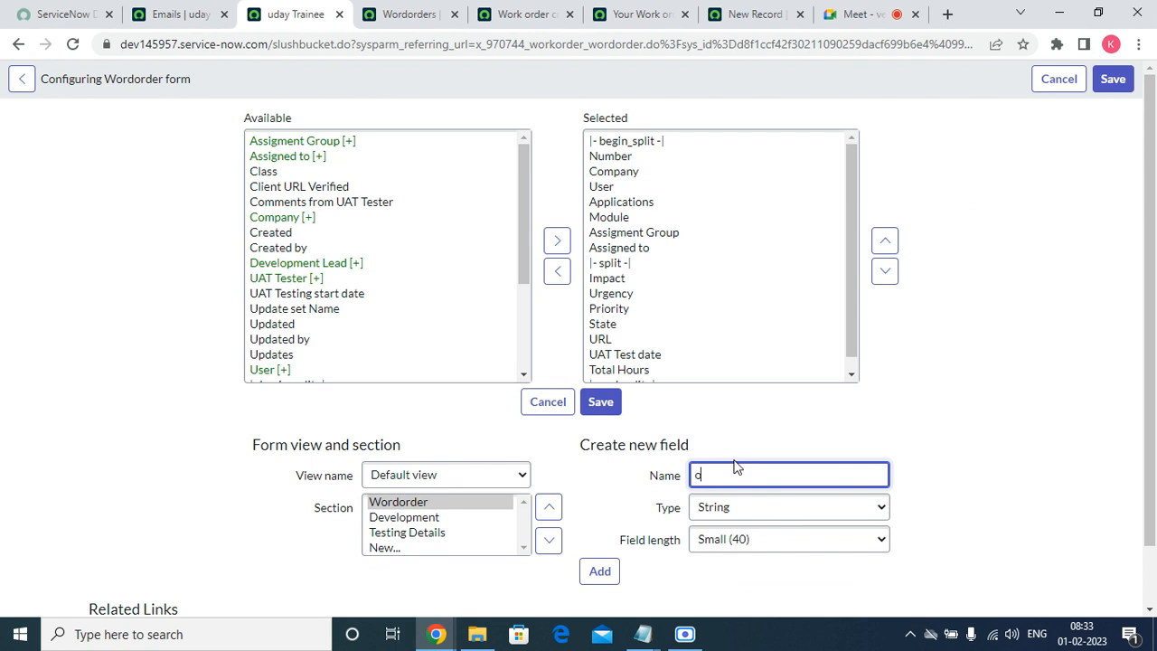
type("ent")
key("BackSpace")
key("BackSpace")
key("BackSpace")
key("BackSpace")
key("BackSpace")
key("BackSpace")
key("BackSpace")
key("BackSpace")
type("Comen")
key("BackSpace")
left_click(736, 506)
key("j")
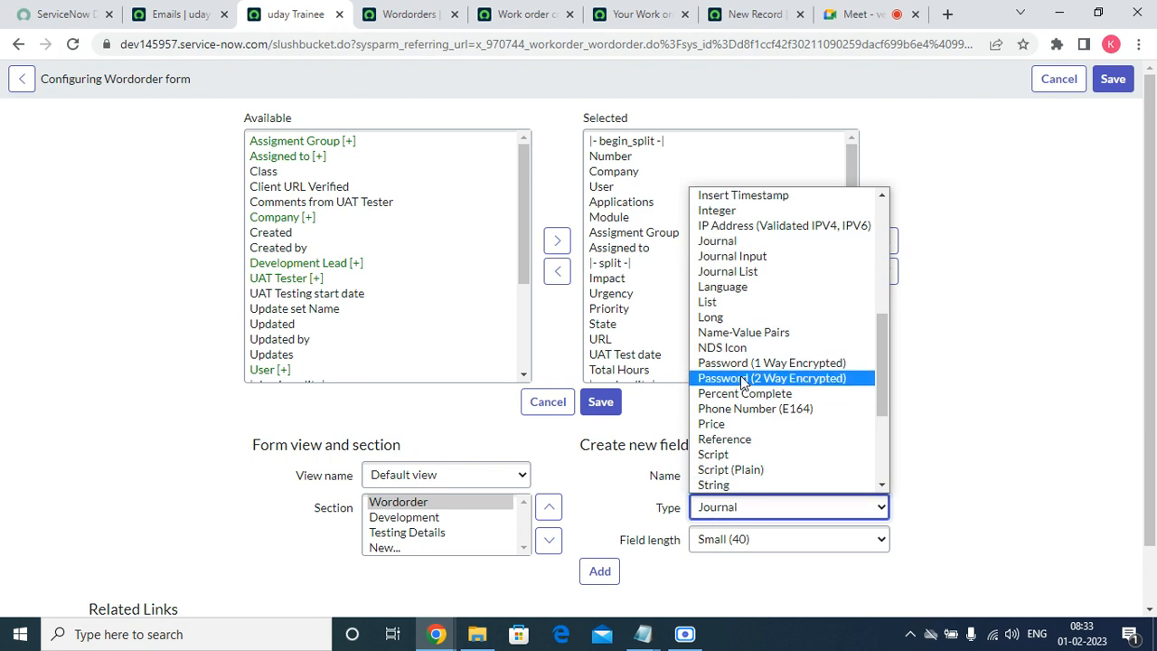
left_click(742, 241)
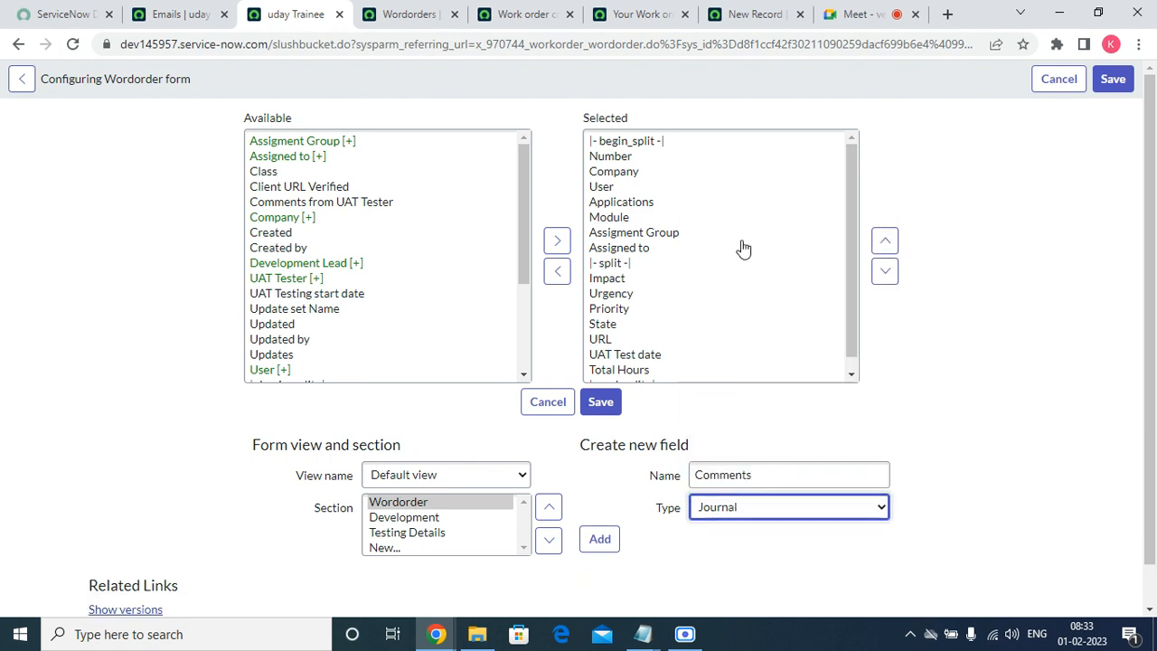
left_click(601, 539)
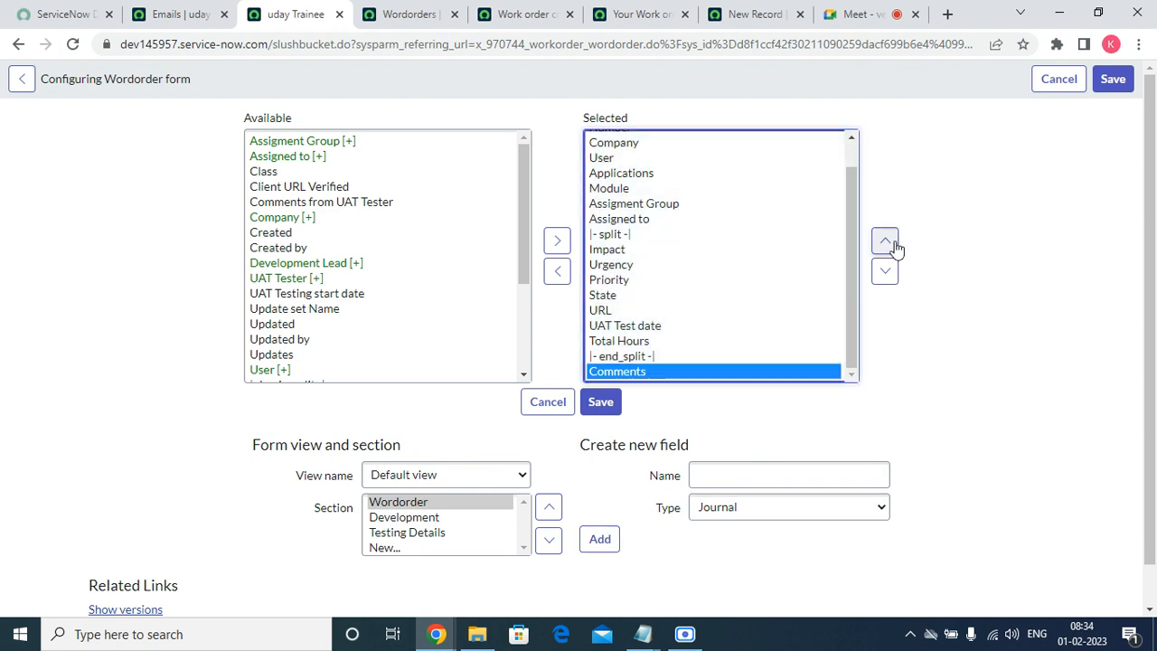
Place Comments just after Total Hours and save the form layout.
left_click(885, 240)
left_click(885, 241)
left_click(885, 241)
left_click(885, 241)
left_click(884, 240)
left_click(885, 240)
left_click(892, 241)
left_click(893, 240)
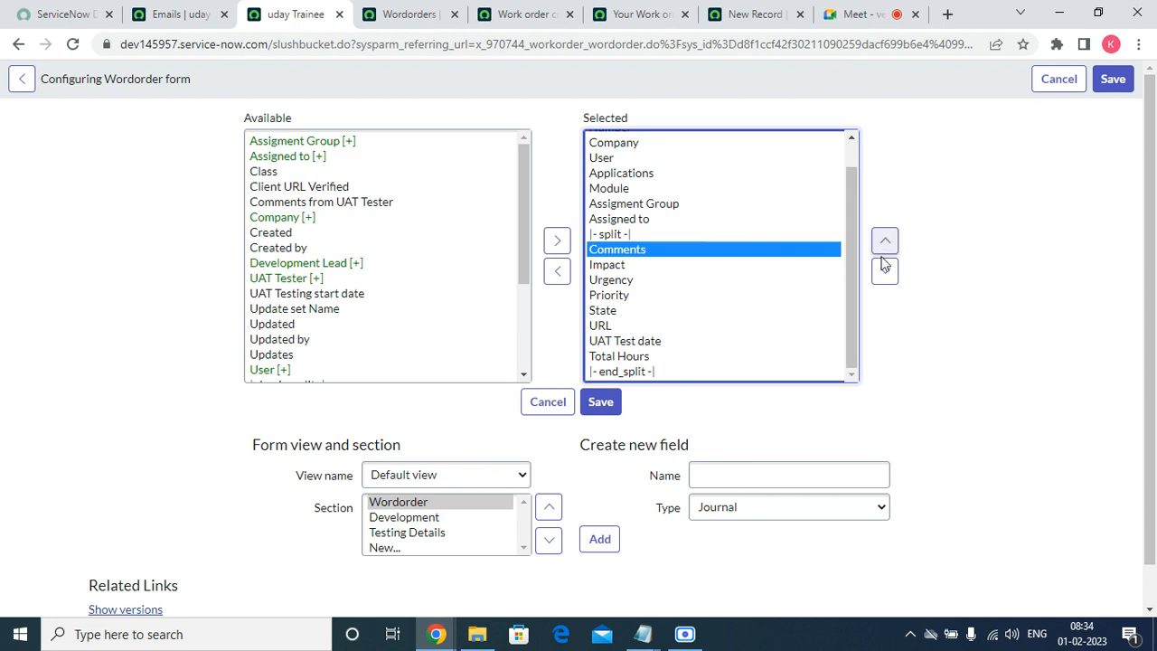
left_click(884, 272)
left_click(884, 272)
left_click(883, 272)
left_click(883, 272)
left_click(884, 272)
left_click(883, 272)
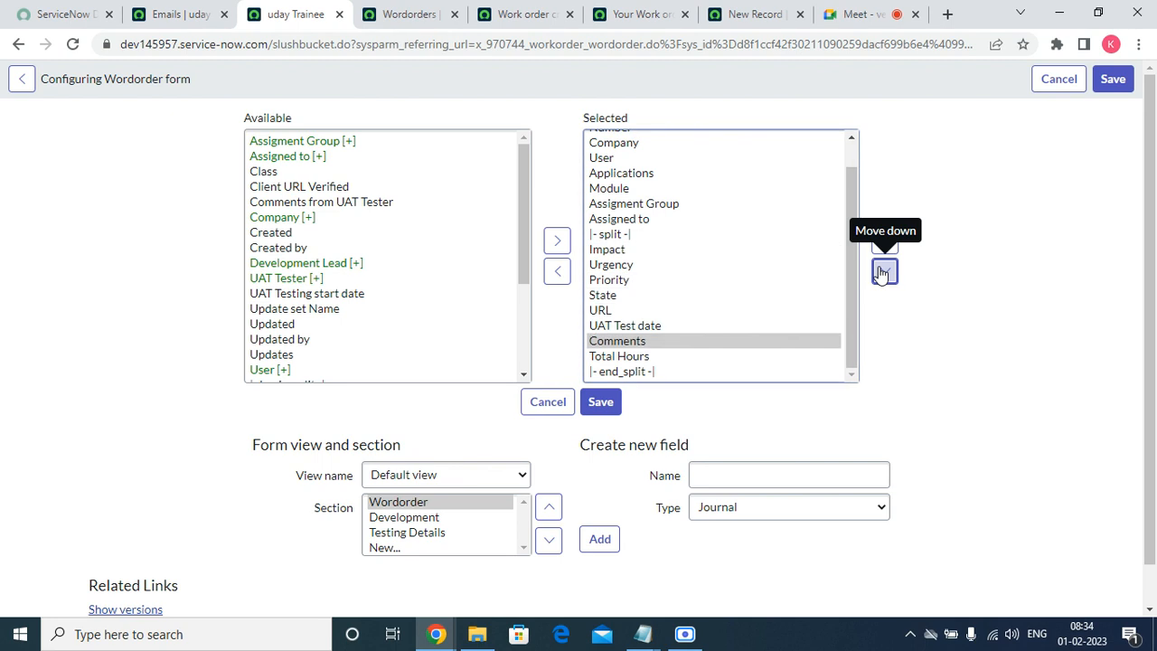
left_click(883, 272)
left_click(611, 404)
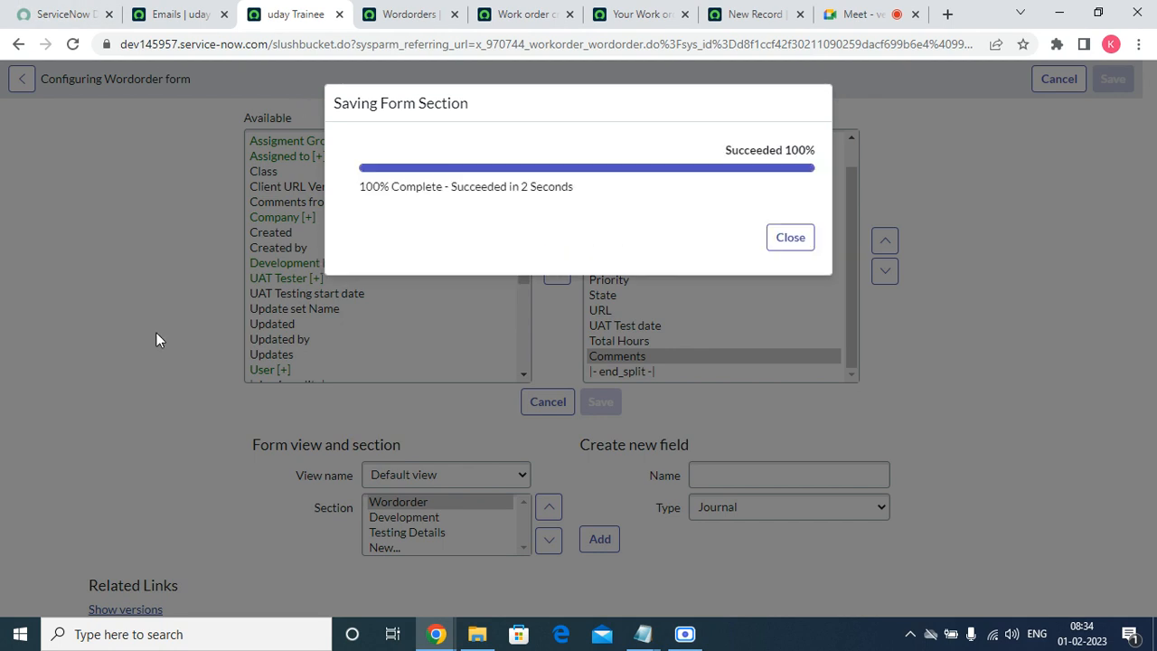
left_click(791, 237)
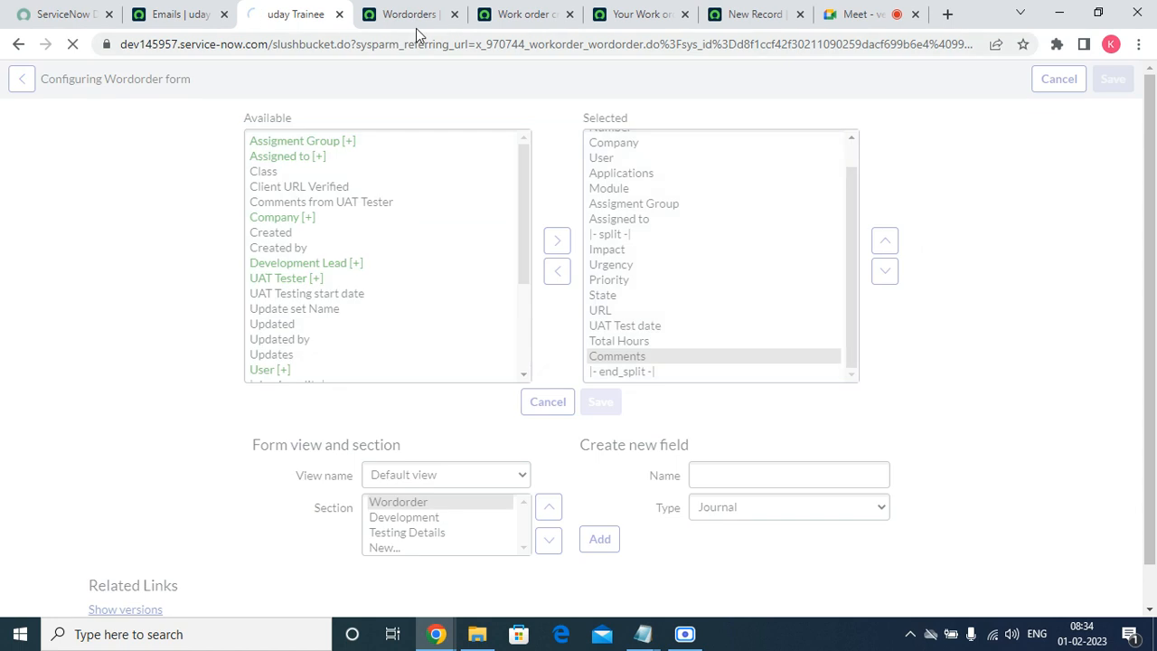
left_click(484, 18)
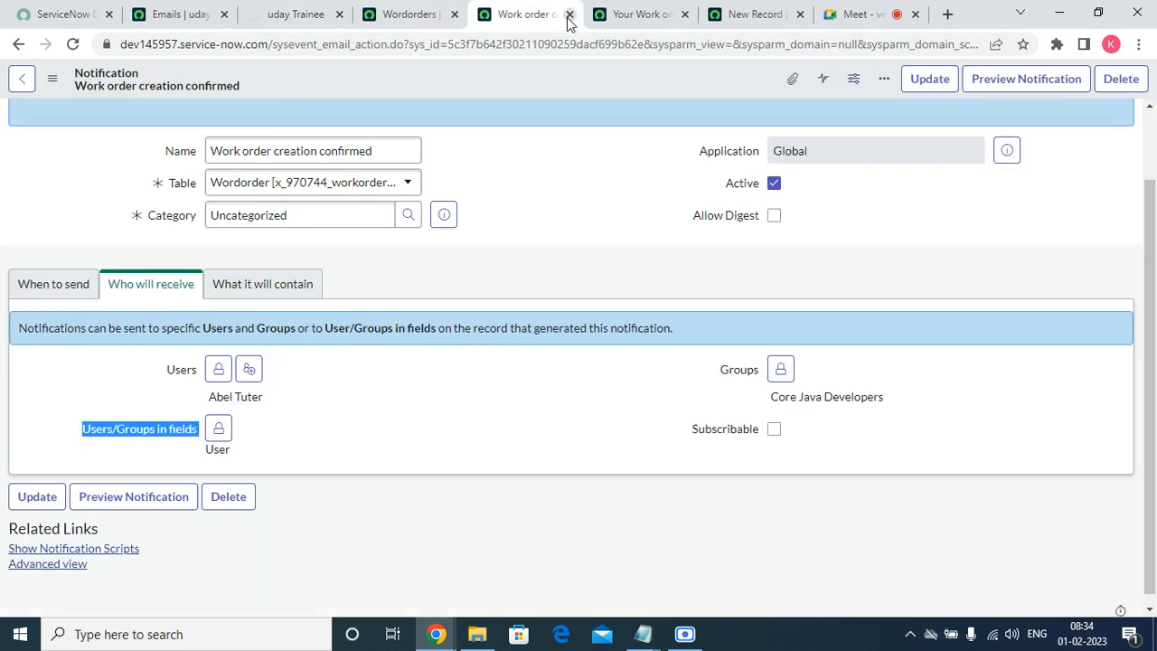
Close the old notification and Wordorders list tabs, returning to the work order record.
left_click(569, 14)
left_click(463, 16)
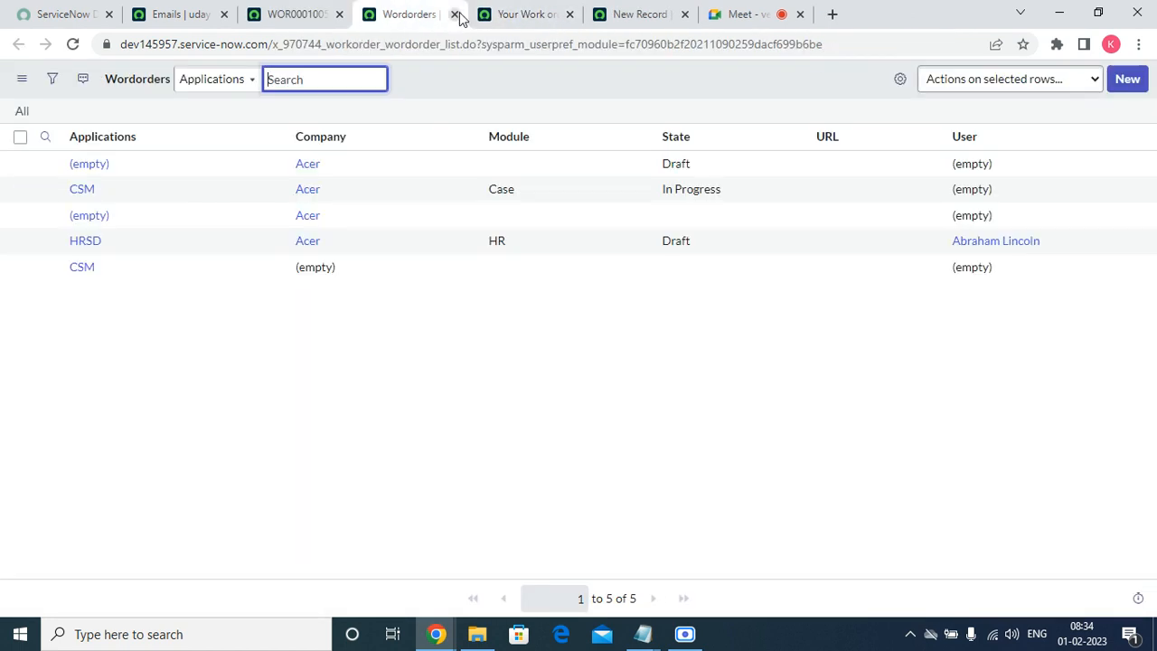
left_click(455, 15)
left_click(298, 13)
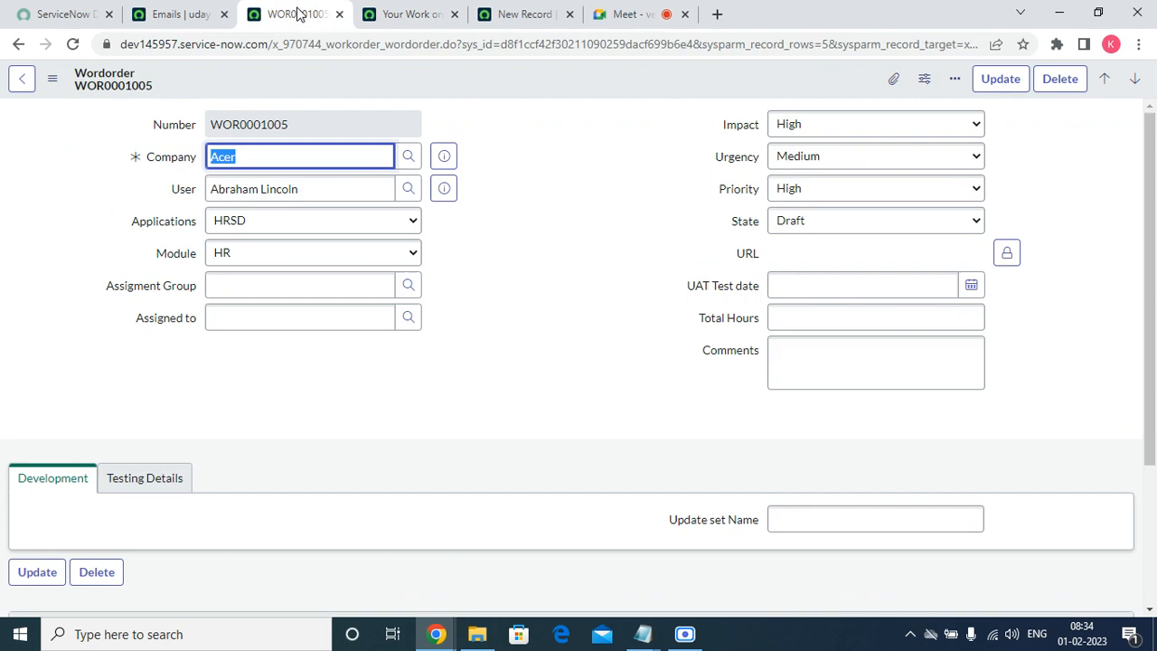
Open the Wordorder table's notifications and start a new notification.
right_click(423, 86)
mouse_move(509, 154)
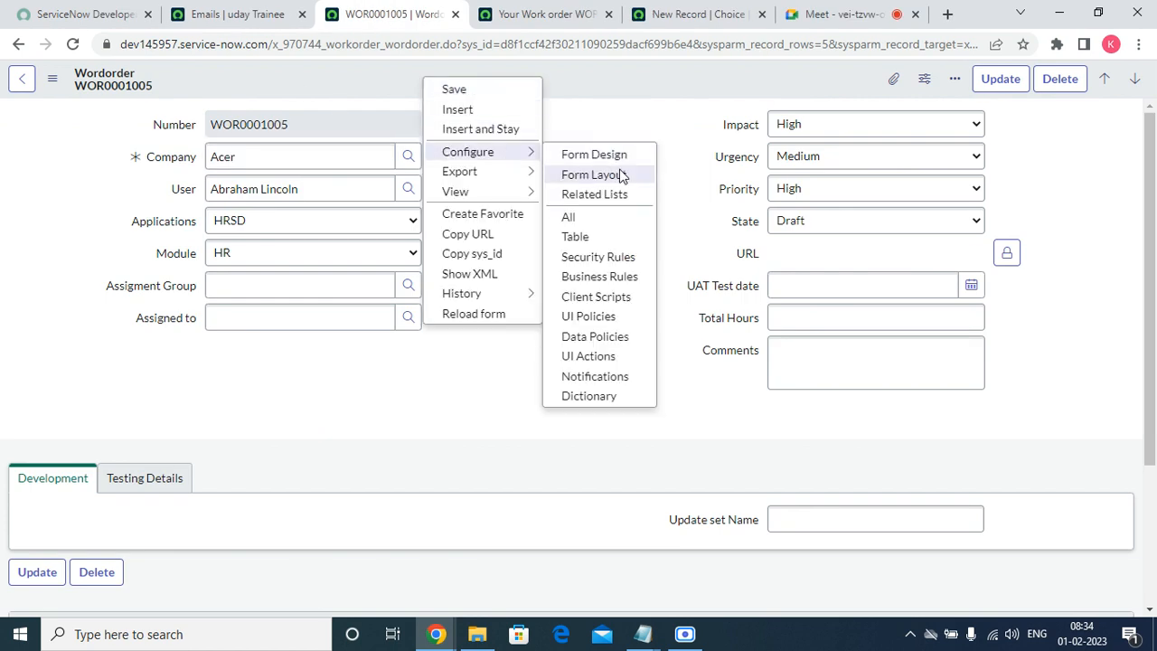
left_click(583, 378)
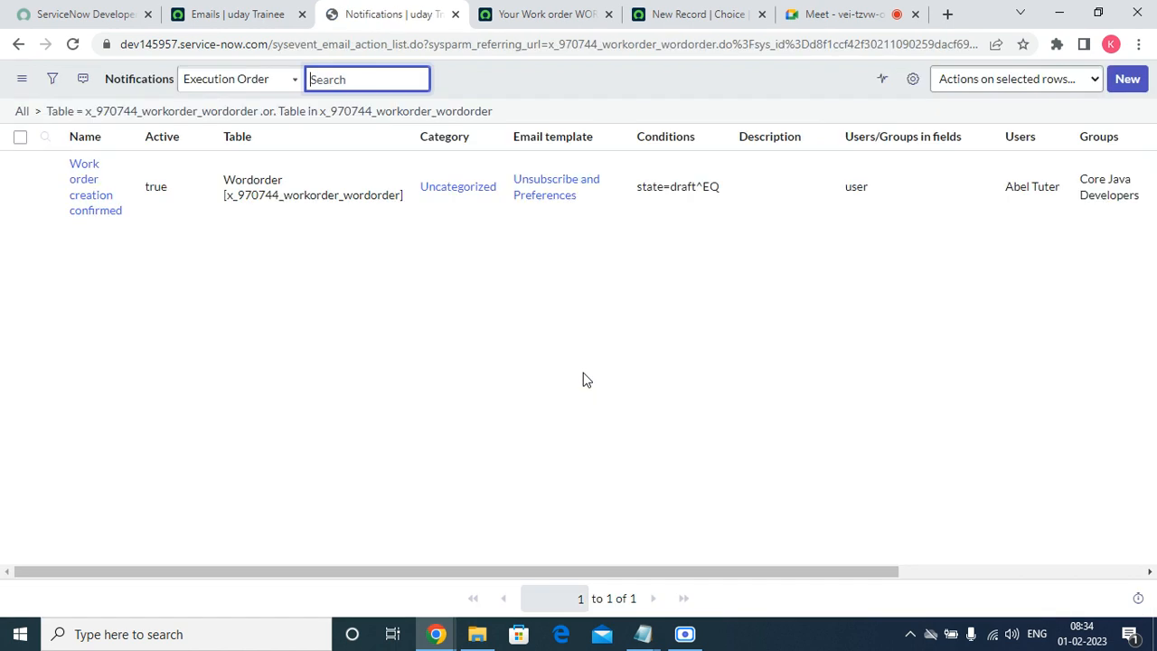
left_click(1127, 79)
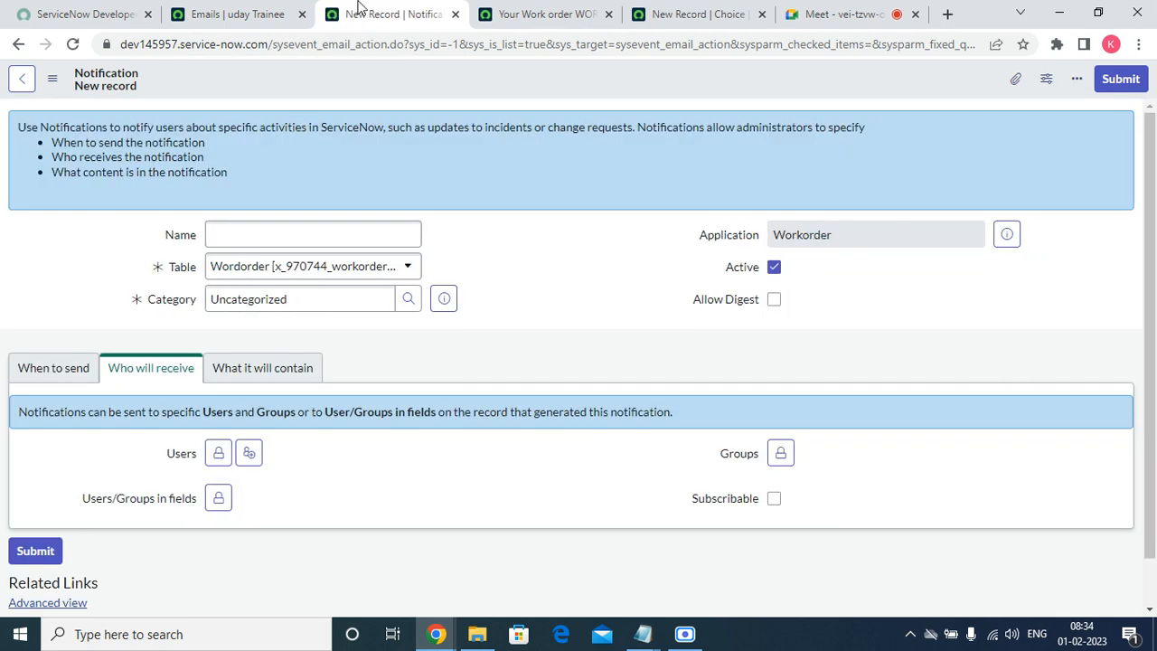
Name the notification 'Details required for work order'.
left_click(281, 239)
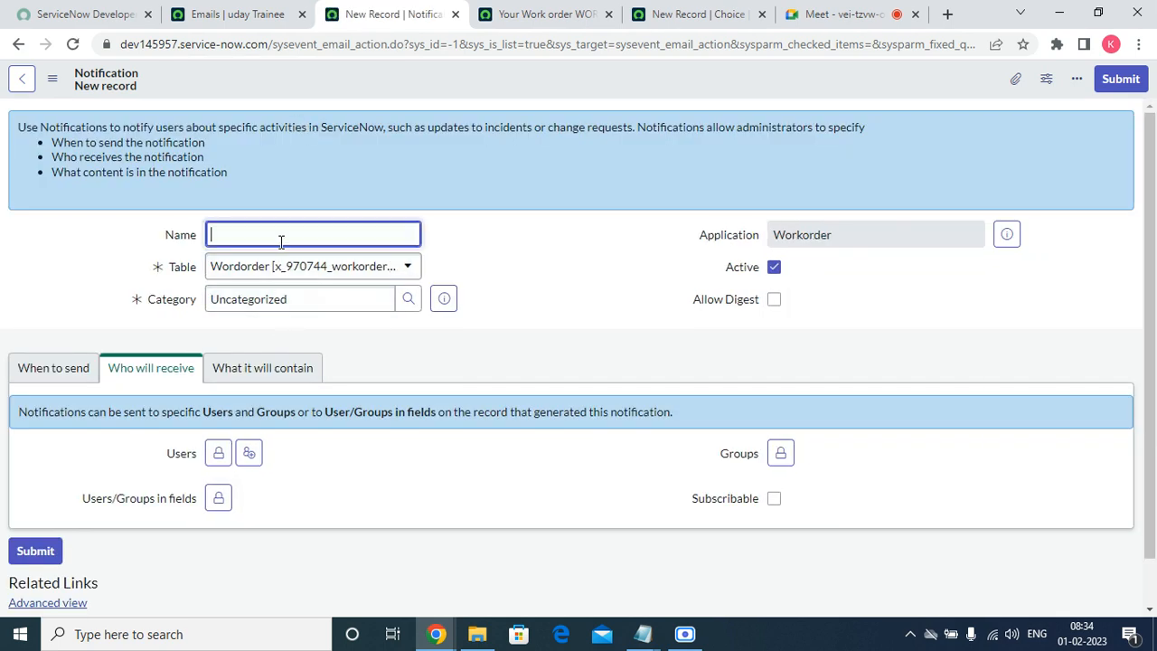
type("Details required for work order")
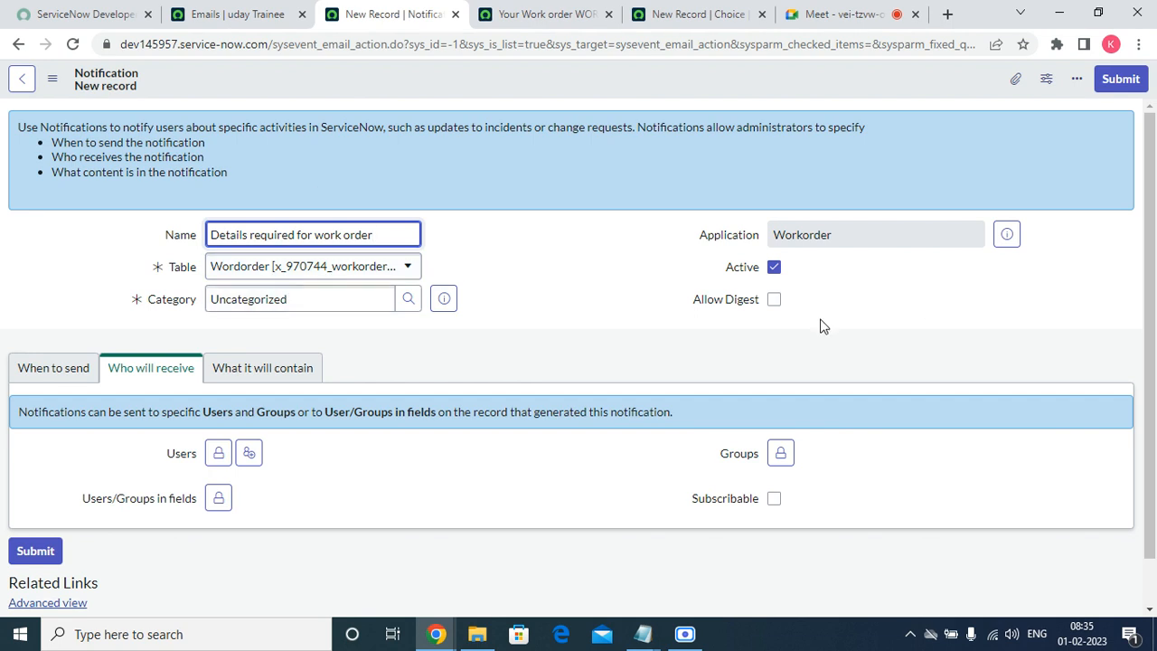
Make it send on record update when State changes to Pending.
left_click(36, 377)
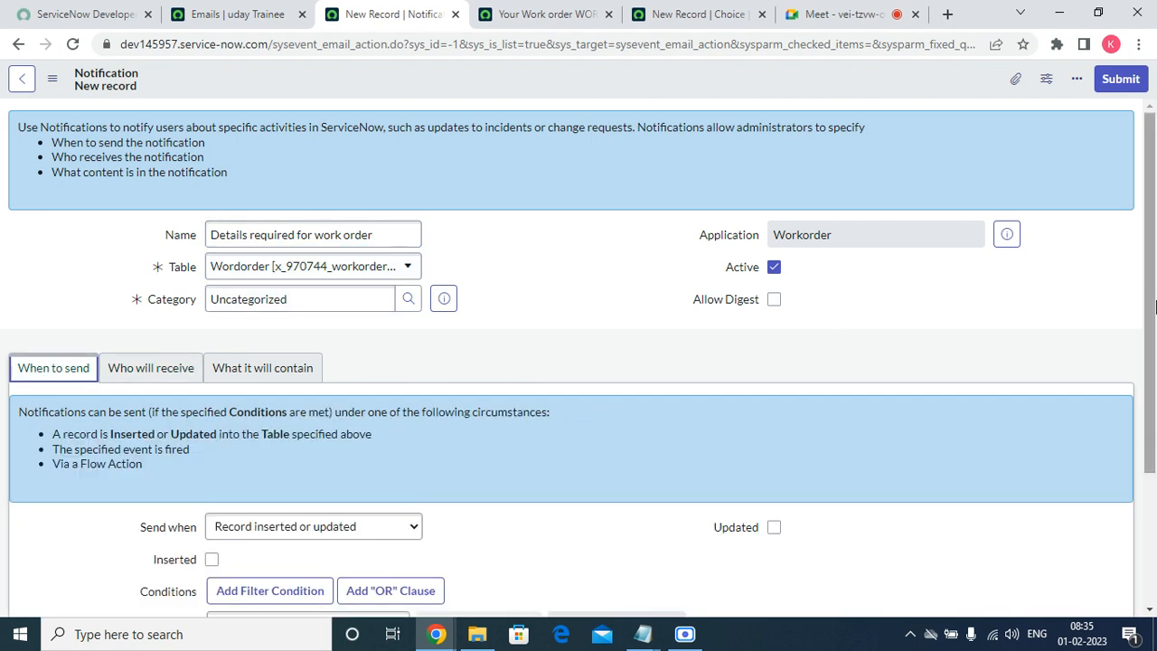
scroll(640, 538, "down", 2)
left_click(374, 434)
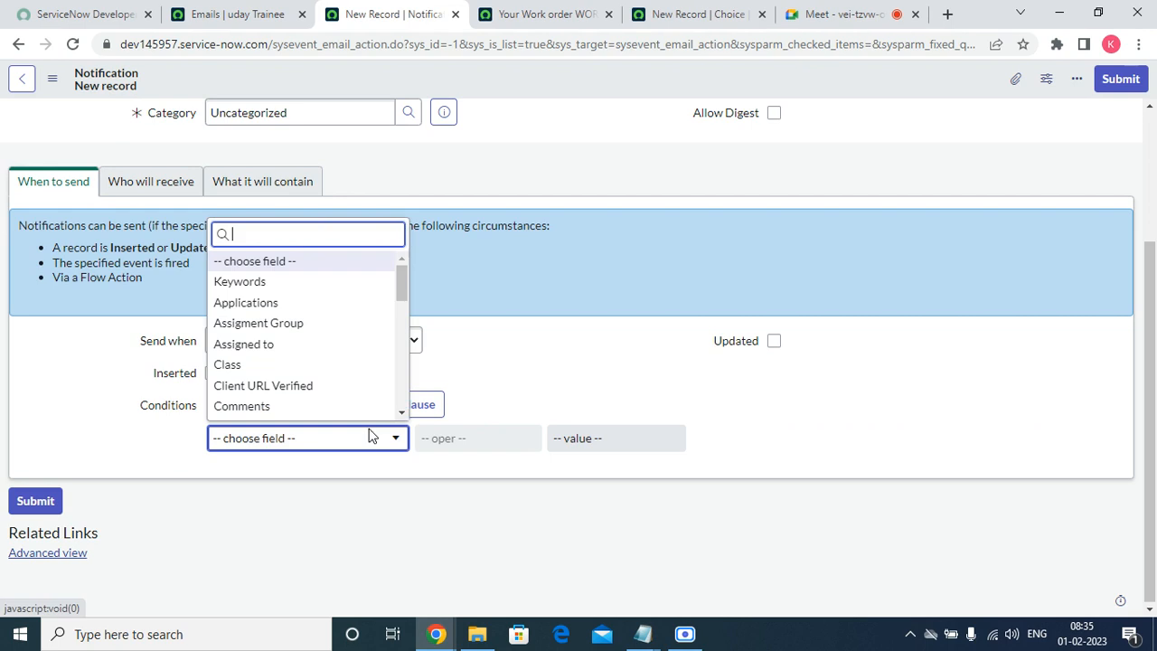
type("state")
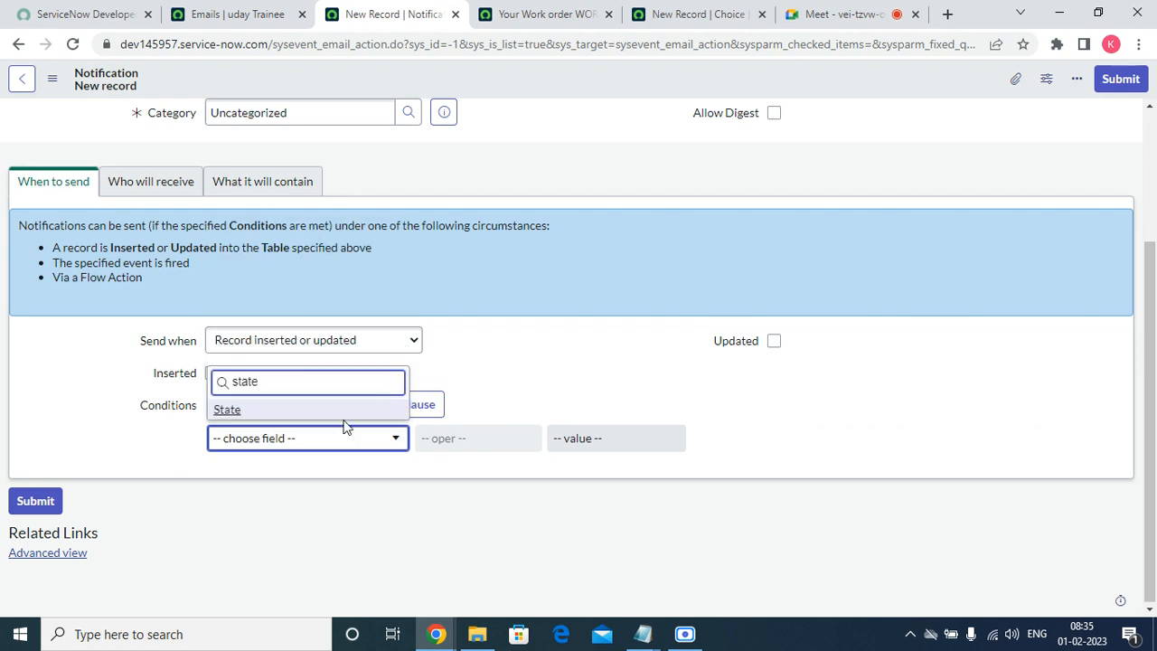
left_click(227, 412)
left_click(227, 412)
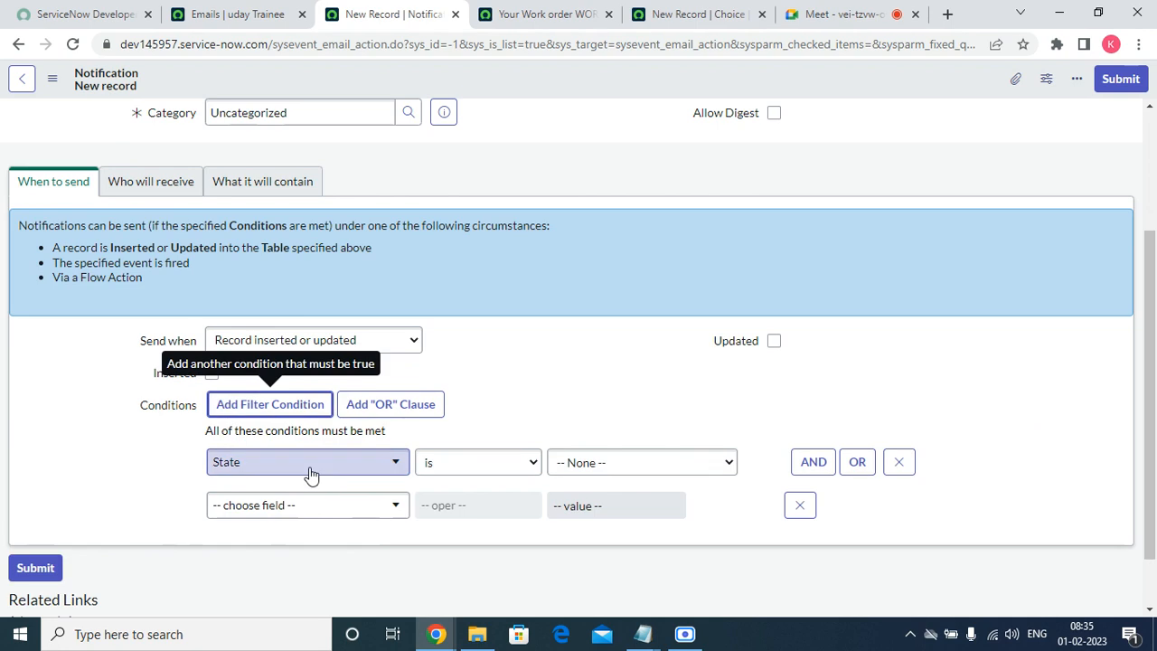
left_click(800, 507)
left_click(477, 438)
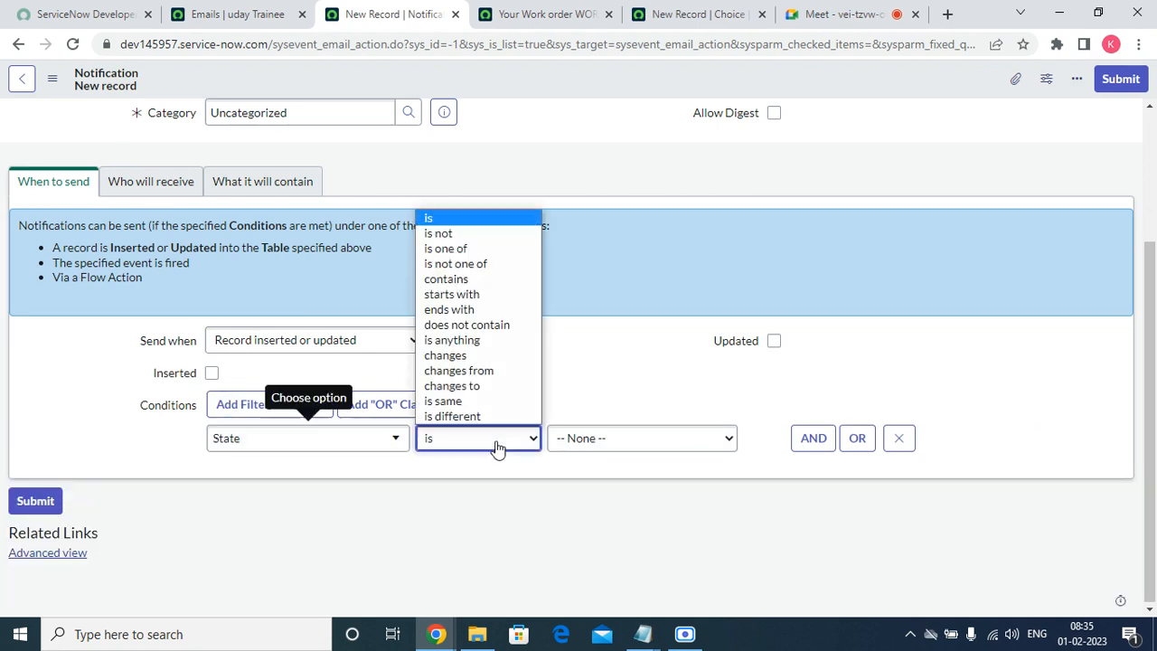
left_click(473, 390)
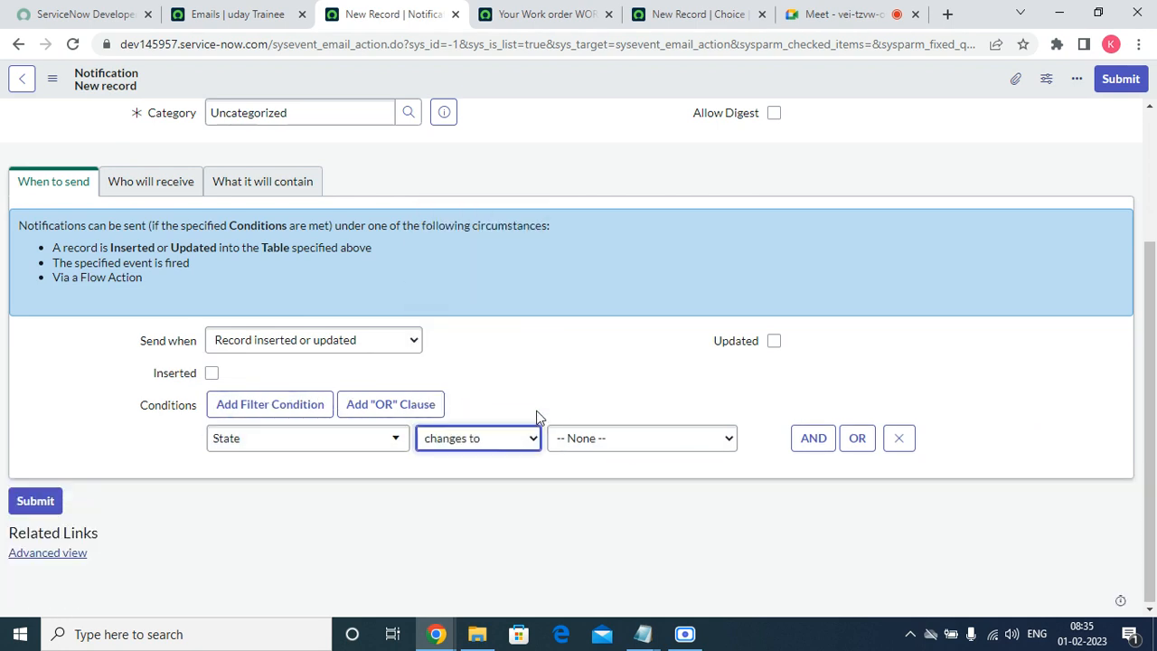
left_click(624, 440)
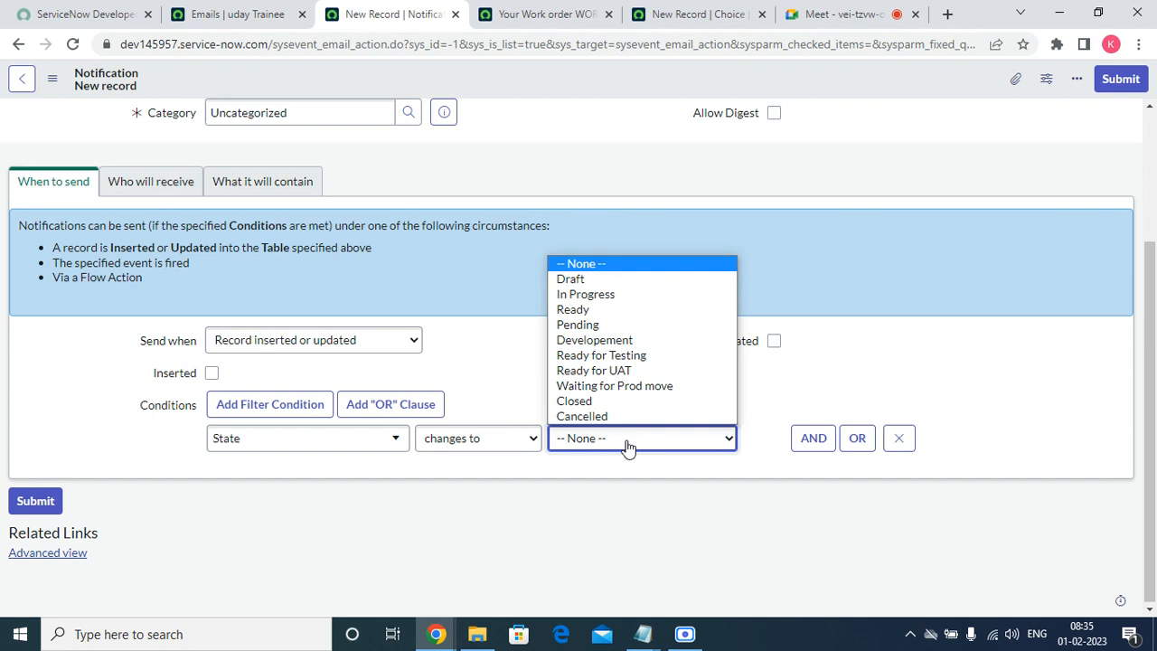
left_click(612, 325)
left_click(774, 341)
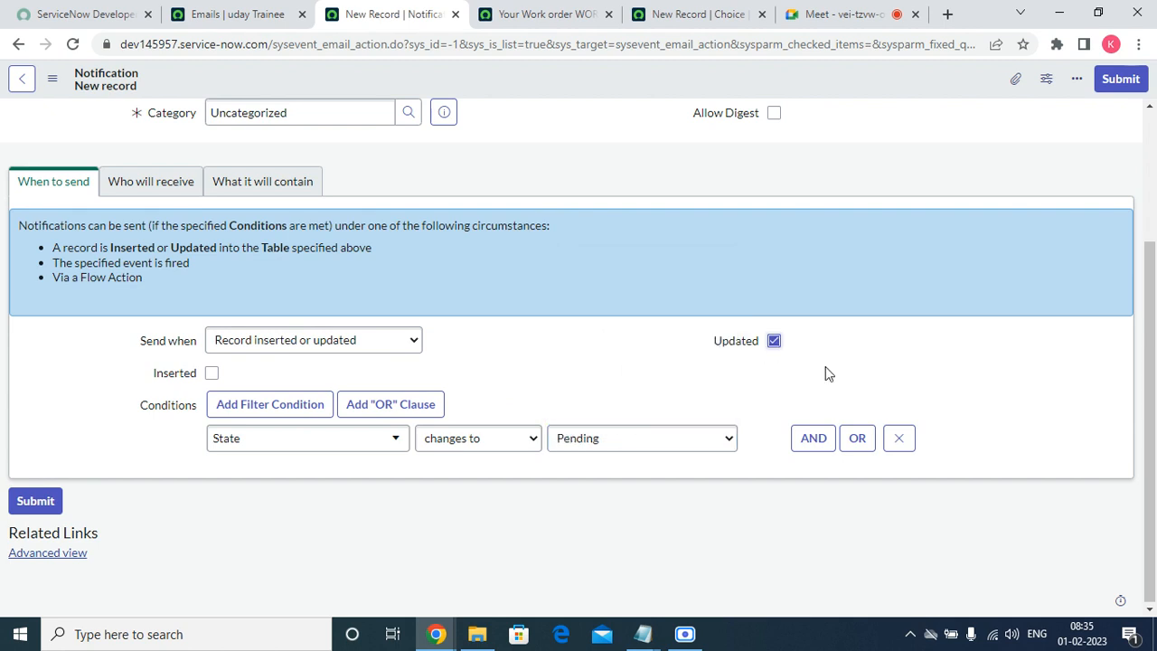
Unlock the Users recipient list and begin entering a user's name.
left_click(127, 181)
left_click(220, 403)
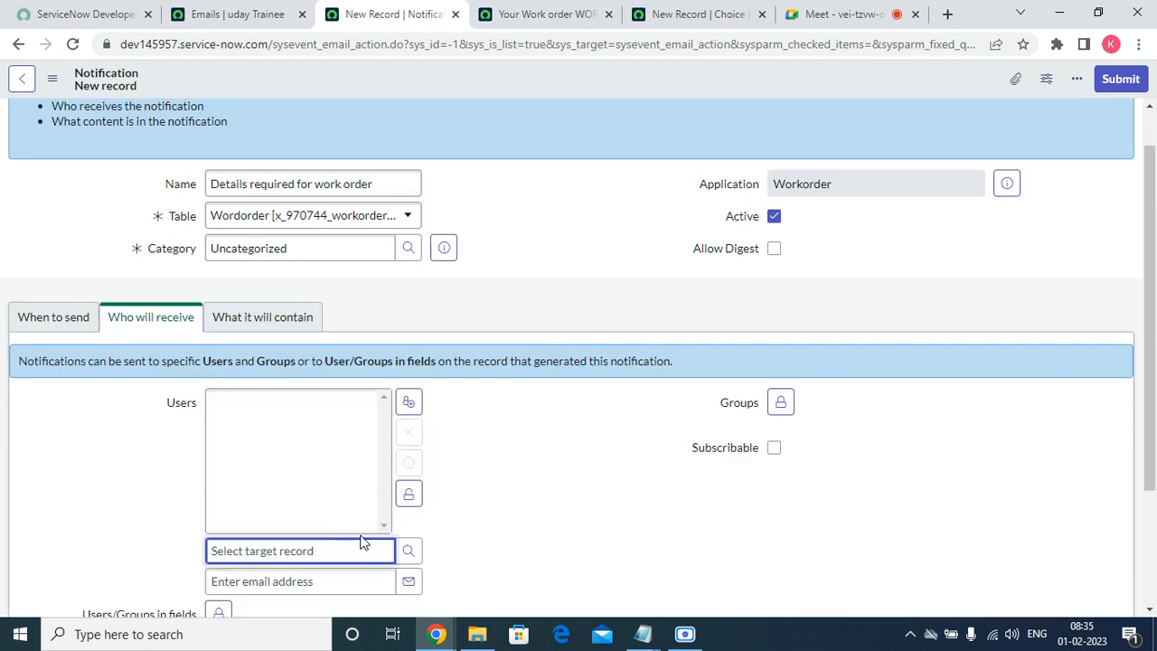
type("ab")
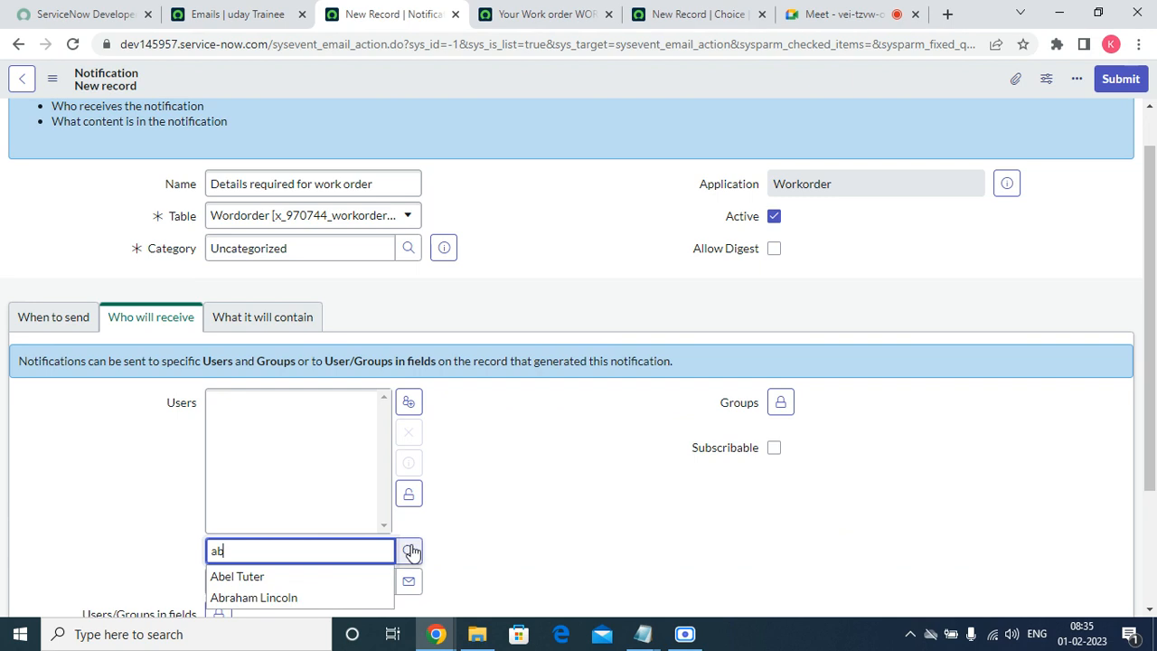
Set the notification recipients to the suggested user plus the work order's User field.
left_click(317, 604)
left_click(408, 493)
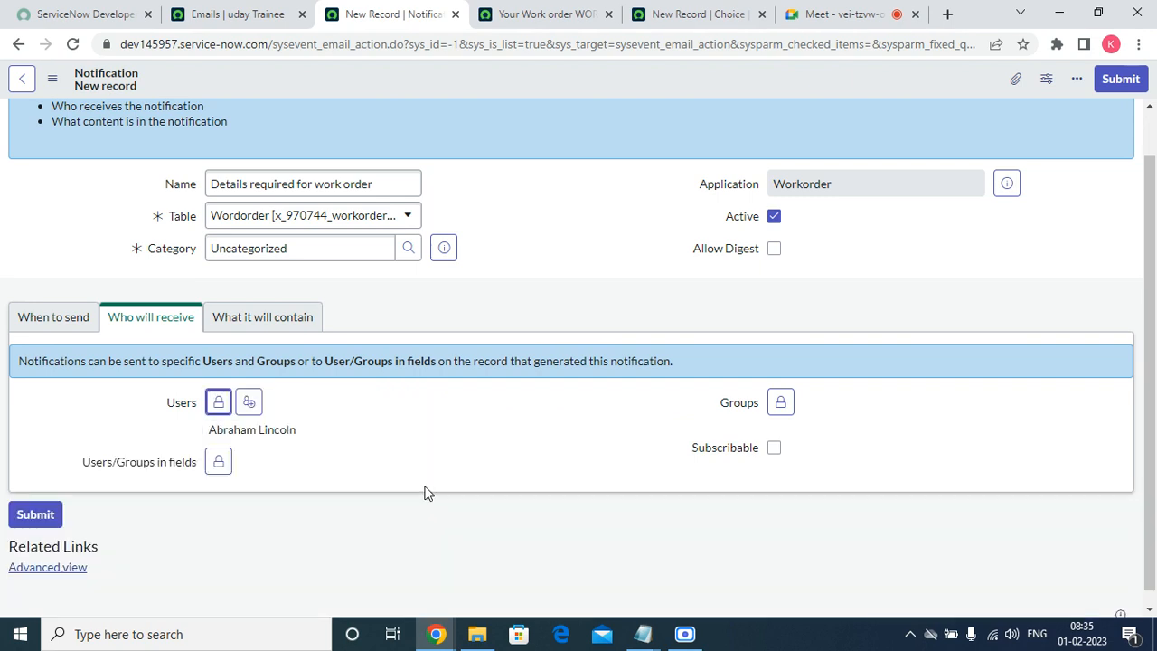
left_click(220, 463)
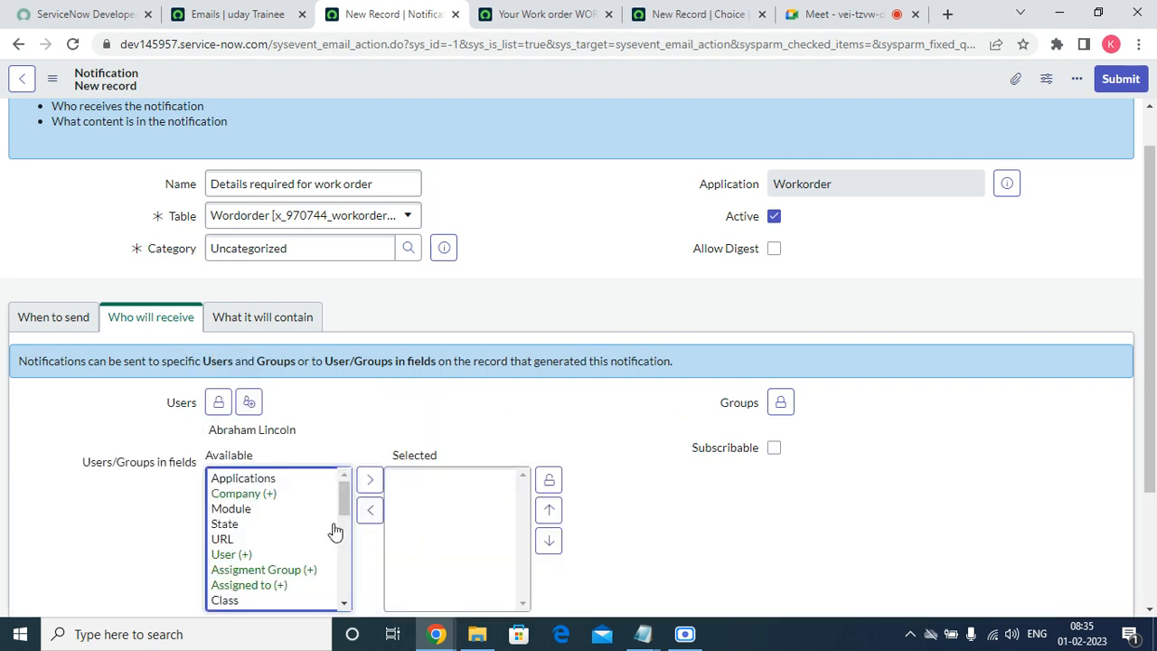
left_click(246, 555)
left_click(369, 515)
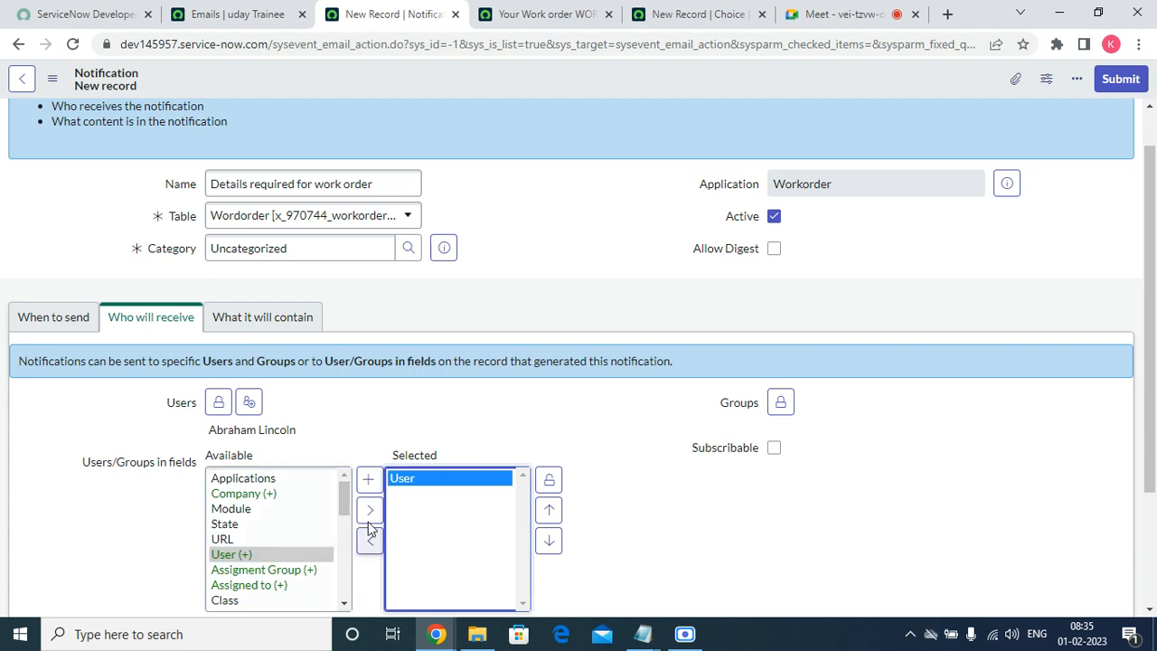
left_click(548, 480)
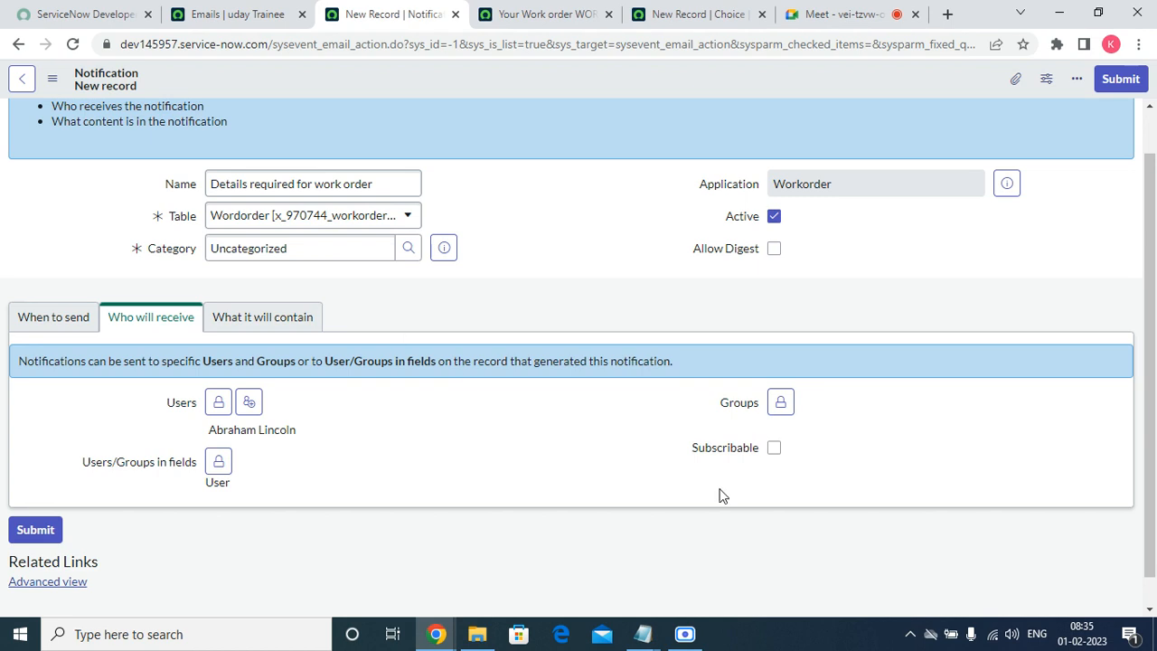
Enter the email subject 'Your workorder ${number} has required some inforation from you'.
mouse_move(731, 454)
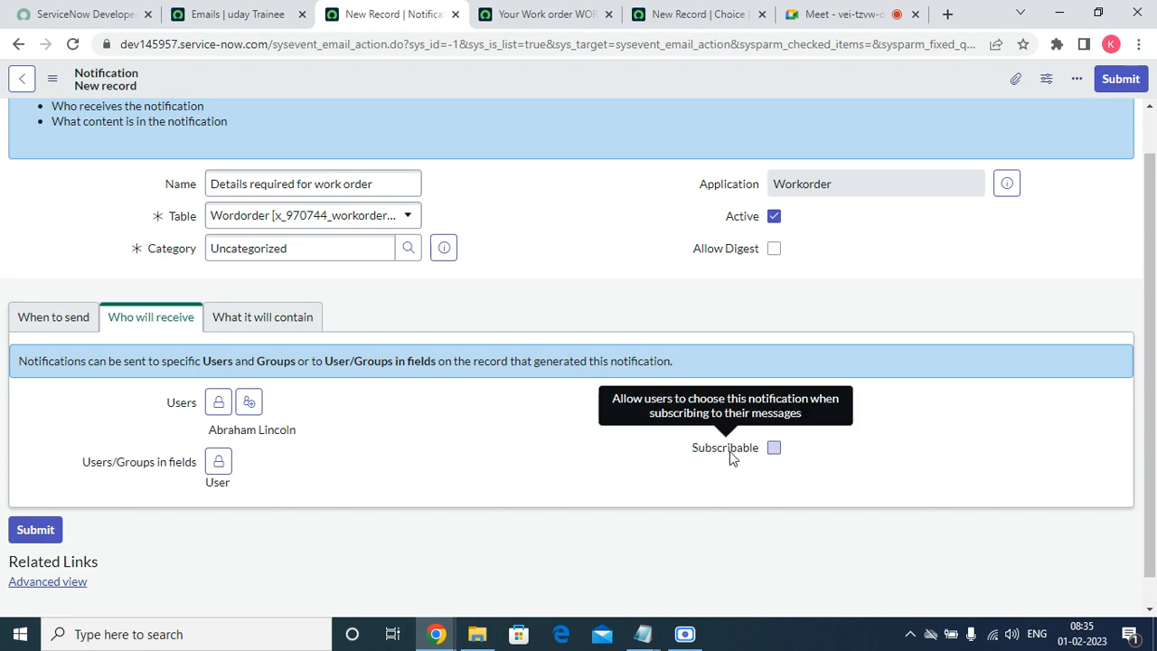
left_click(298, 321)
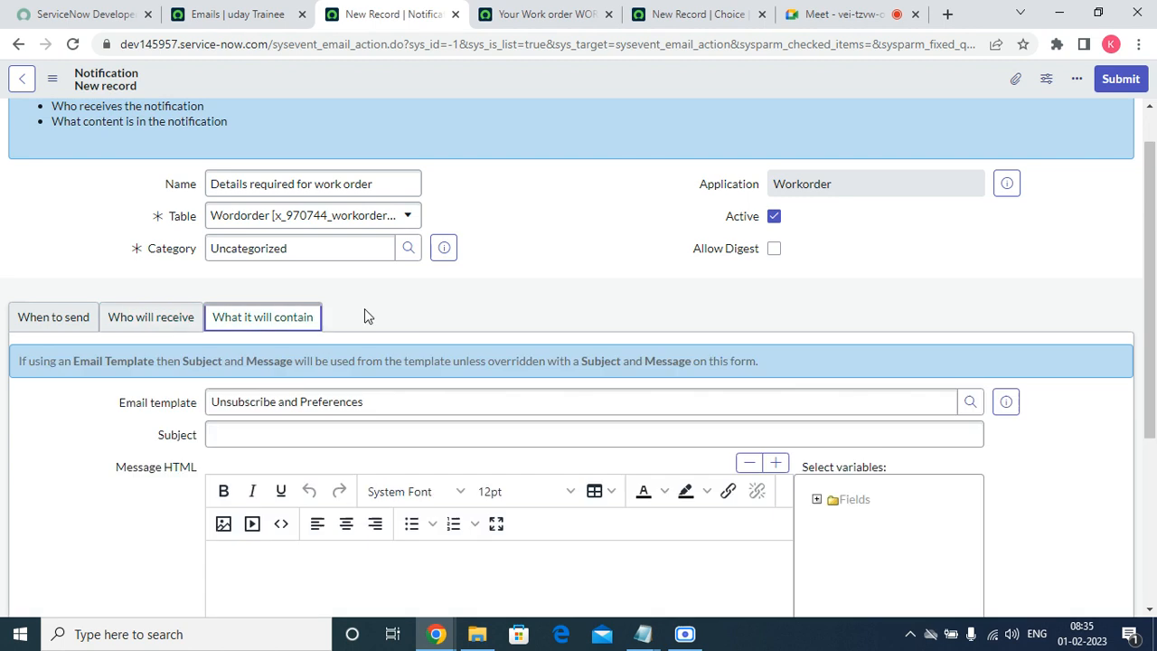
scroll(1154, 395, "down", 2)
left_click(234, 287)
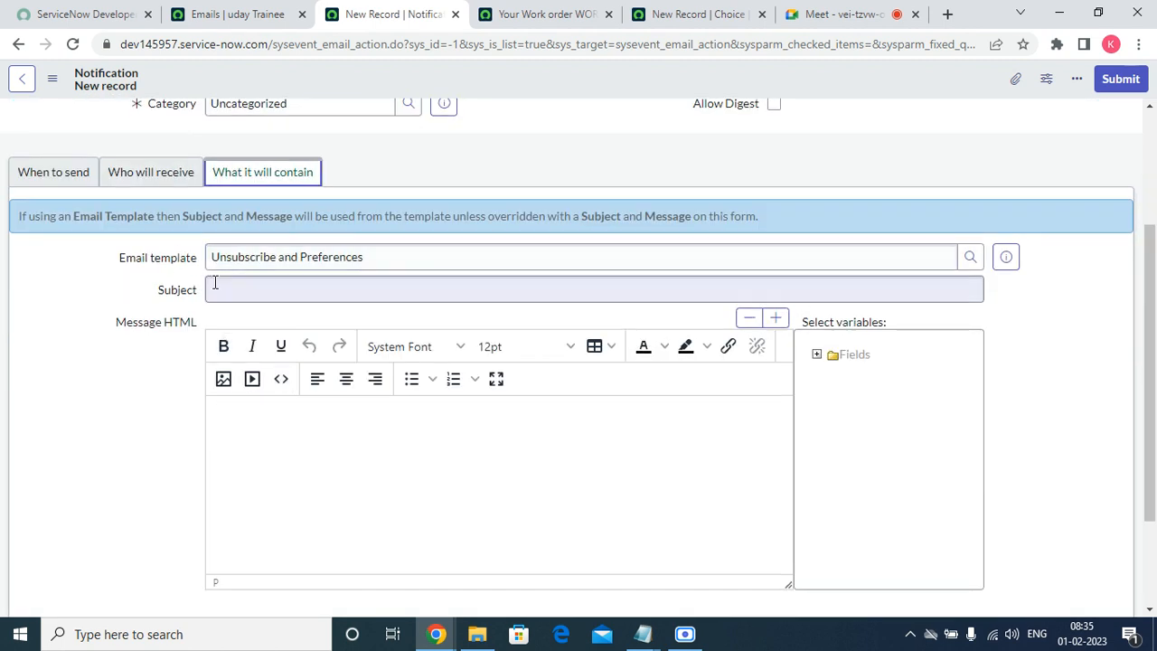
type("Your")
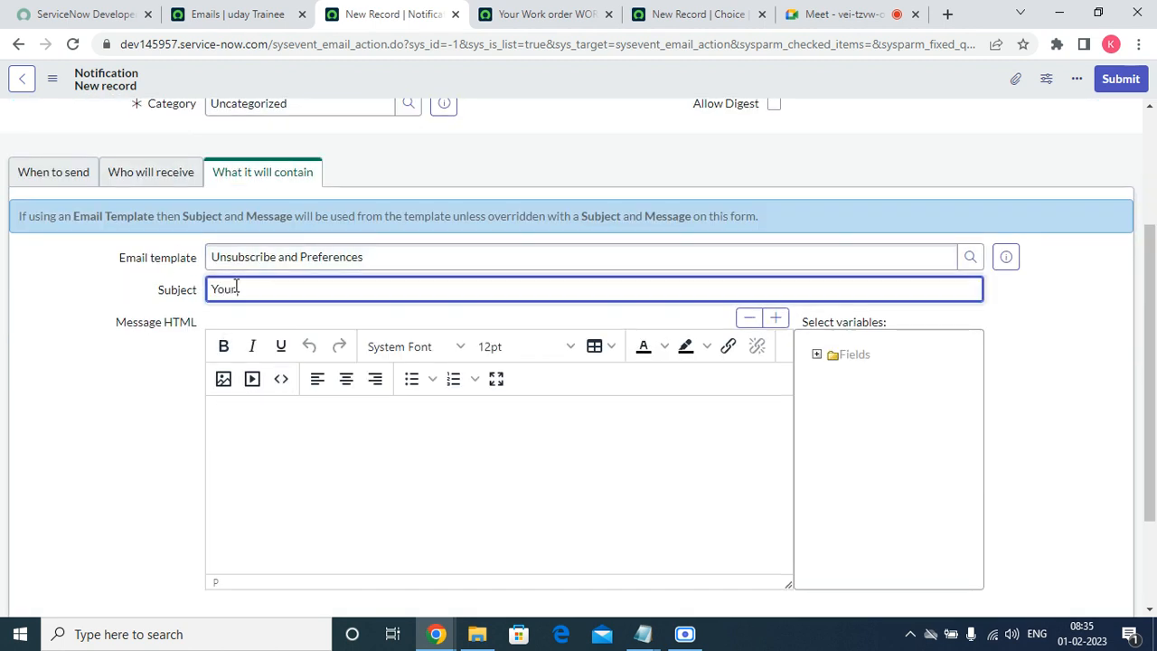
type(" workorder$")
key("BackSpace")
type("$")
key("BackSpace")
type("{nu")
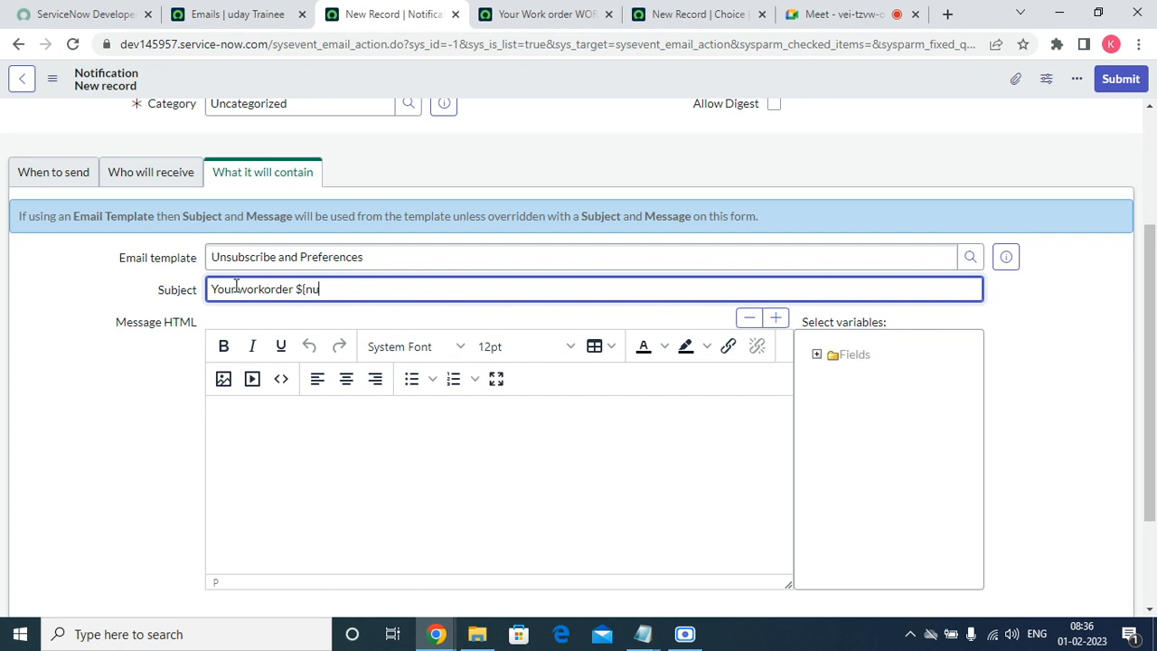
type("mber} has been rcr")
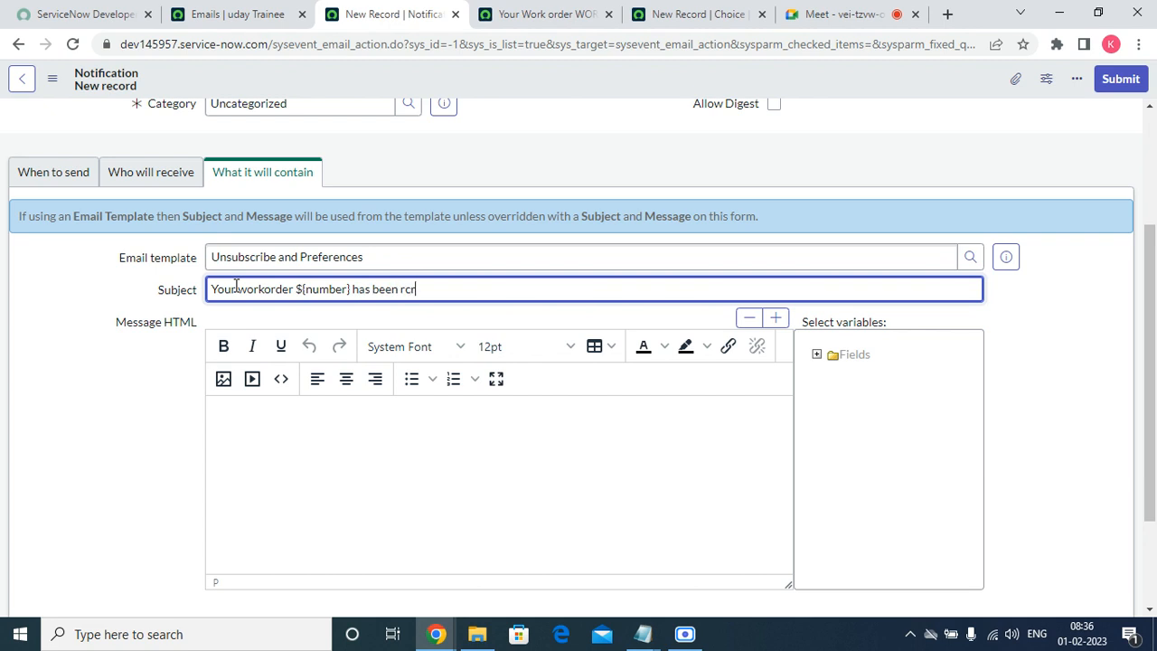
key("BackSpace")
key("BackSpace")
key("BackSpace")
type("created")
key("BackSpace")
key("BackSpace")
key("BackSpace")
key("BackSpace")
key("BackSpace")
key("BackSpace")
key("BackSpace")
key("BackSpace")
key("BackSpace")
type("requrie")
key("BackSpace")
key("BackSpace")
type("ired some ifnirm")
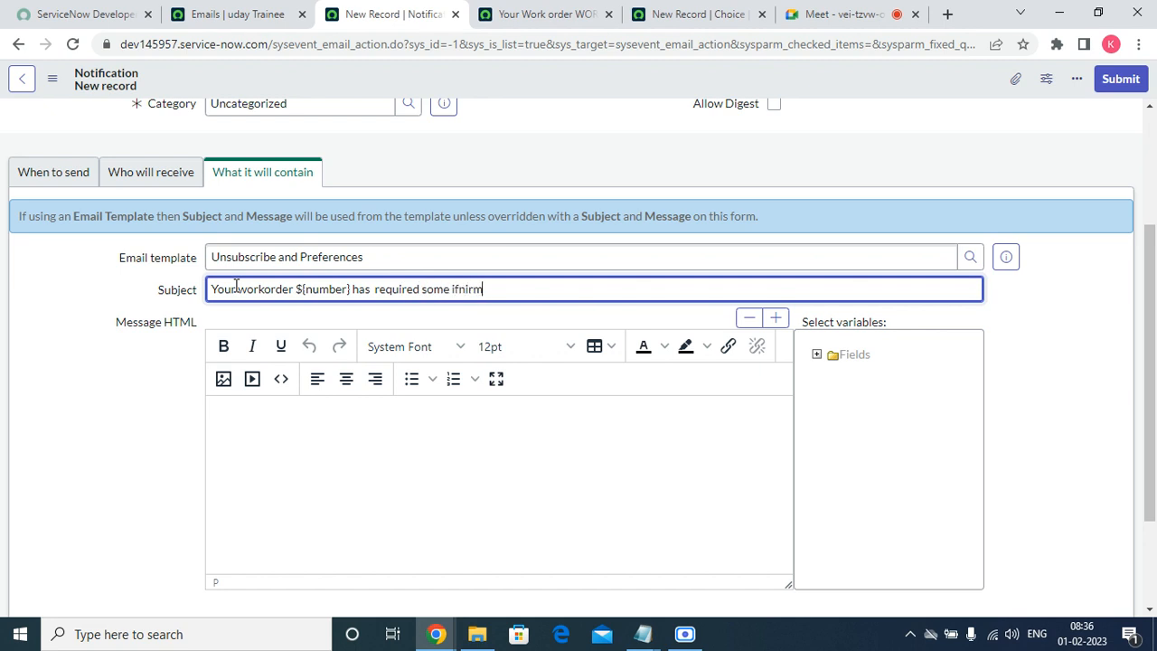
key("BackSpace")
key("BackSpace")
key("BackSpace")
key("BackSpace")
key("BackSpace")
key("BackSpace")
type("inforation from you")
Start the message body with the greeting 'Dear ${user},' using the User variable.
left_click(256, 413)
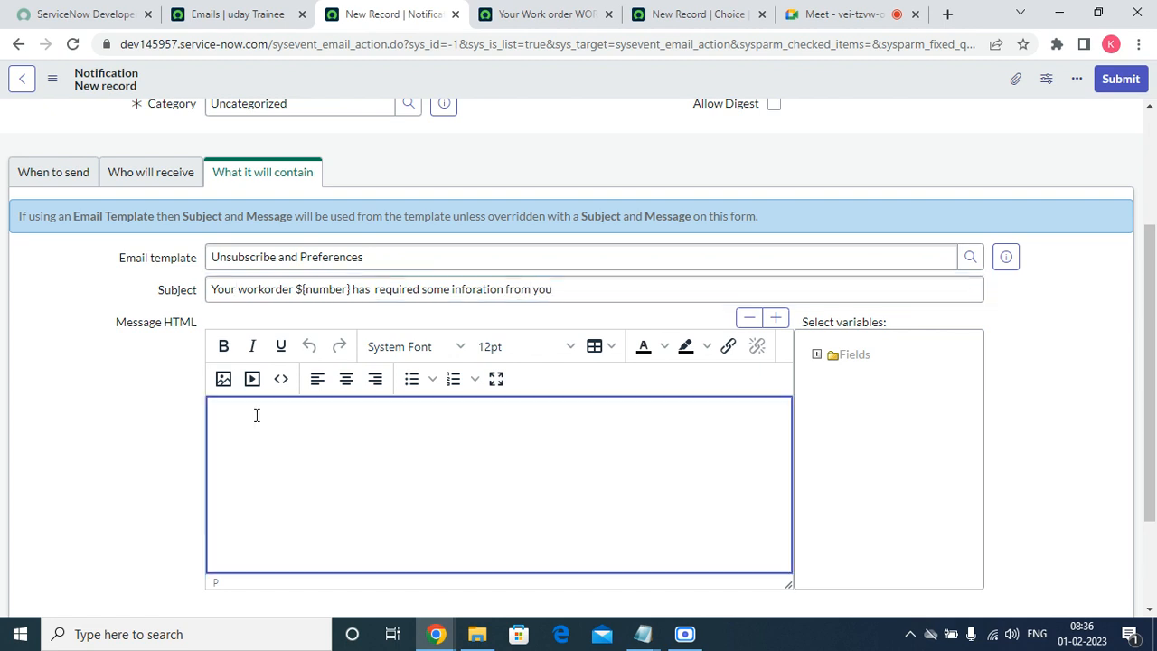
type("Dear")
left_click(816, 353)
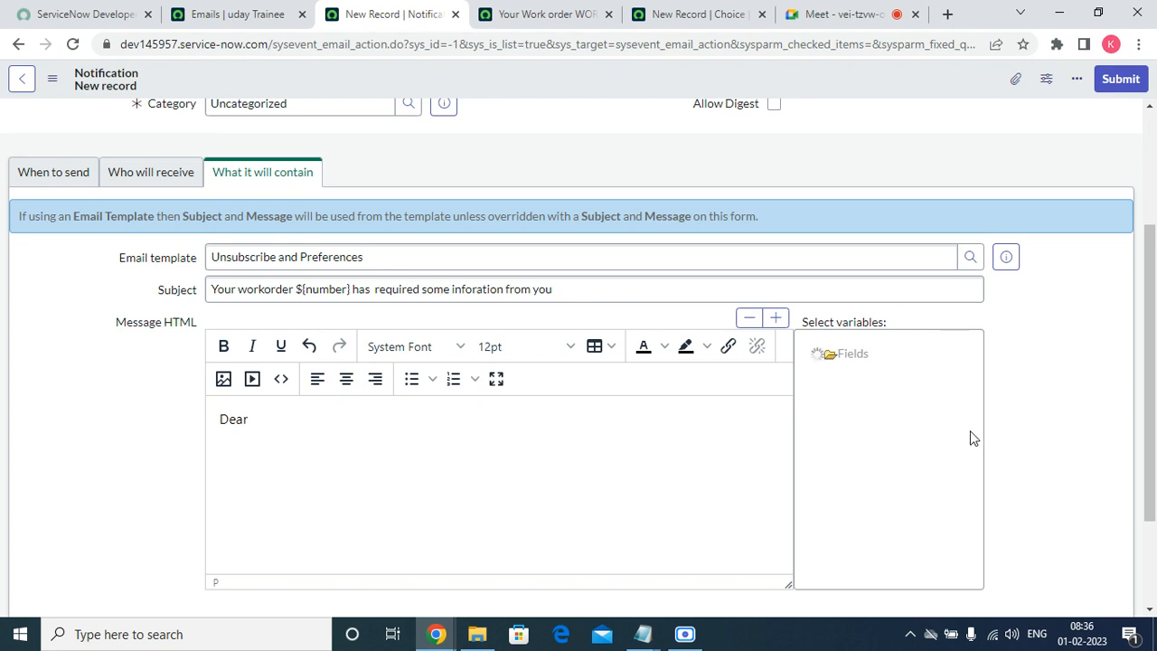
left_click_drag(976, 447, 981, 568)
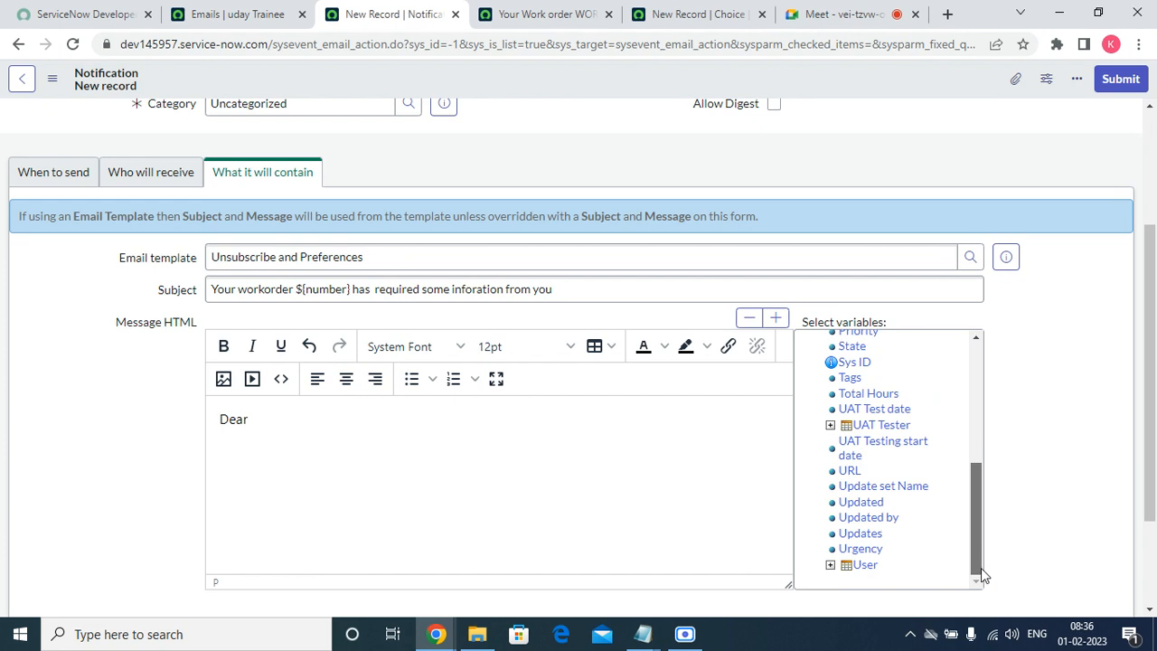
double_click(869, 567)
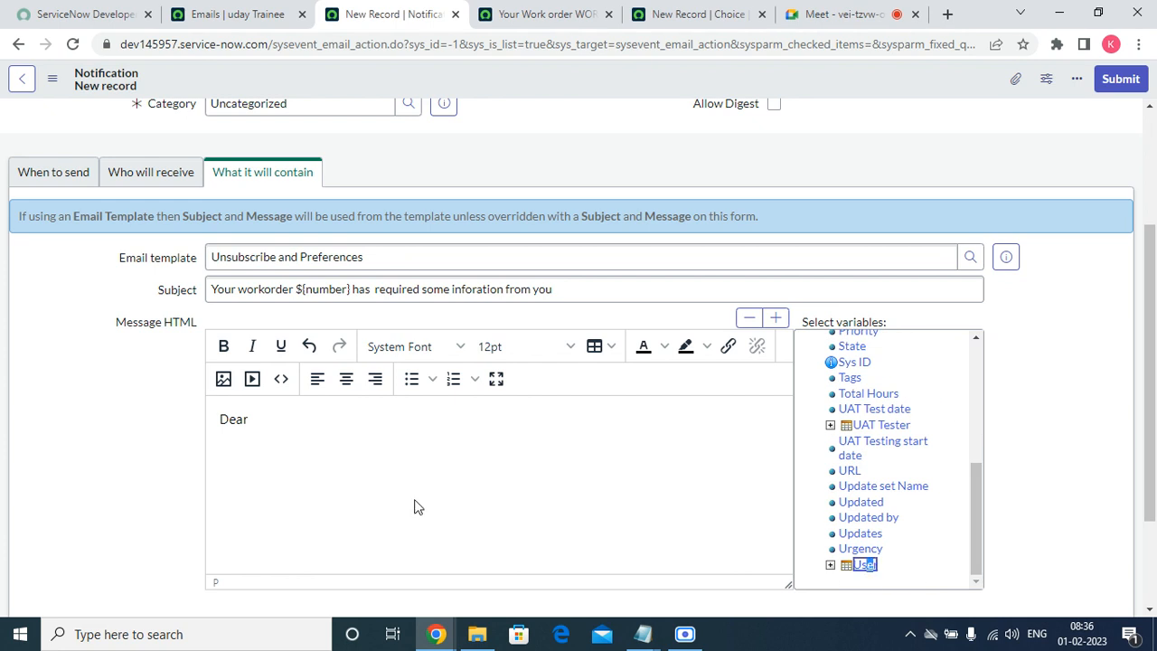
left_click(265, 410)
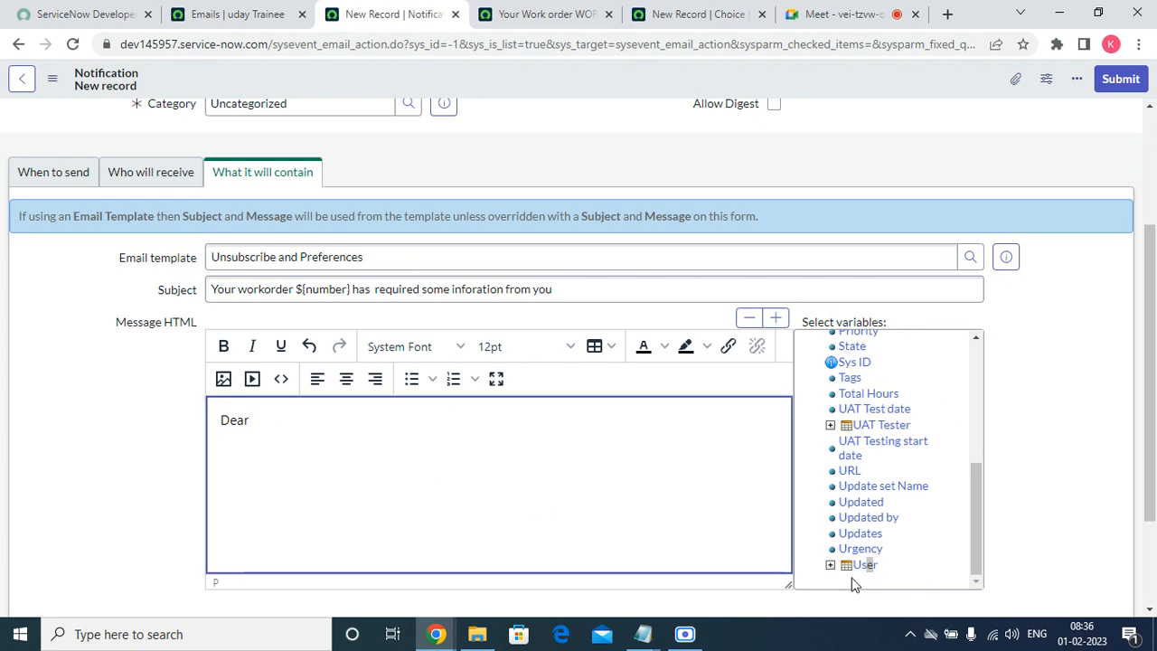
left_click(862, 566)
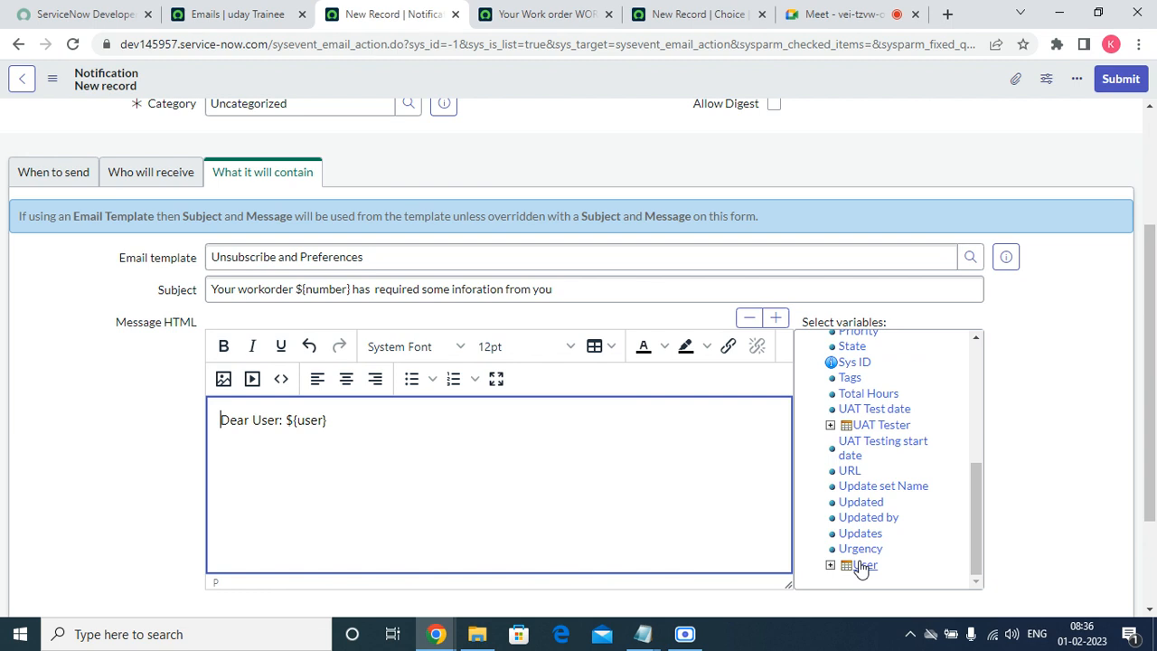
left_click(288, 419)
key("BackSpace")
Add the line 'Your work order ${URI_REF} has required some information from you.'.
key("BackSpace")
key("BackSpace")
key("BackSpace")
key("BackSpace")
key("BackSpace")
key("Right")
key("Right")
key("Right")
key("Right")
key("Right")
key("Right")
key("Right")
type(",")
key("Return")
key("Return")
type("YOur")
key("BackSpace")
key("BackSpace")
key("BackSpace")
key("BackSpace")
type("Yo")
type("ur work ")
type("orer")
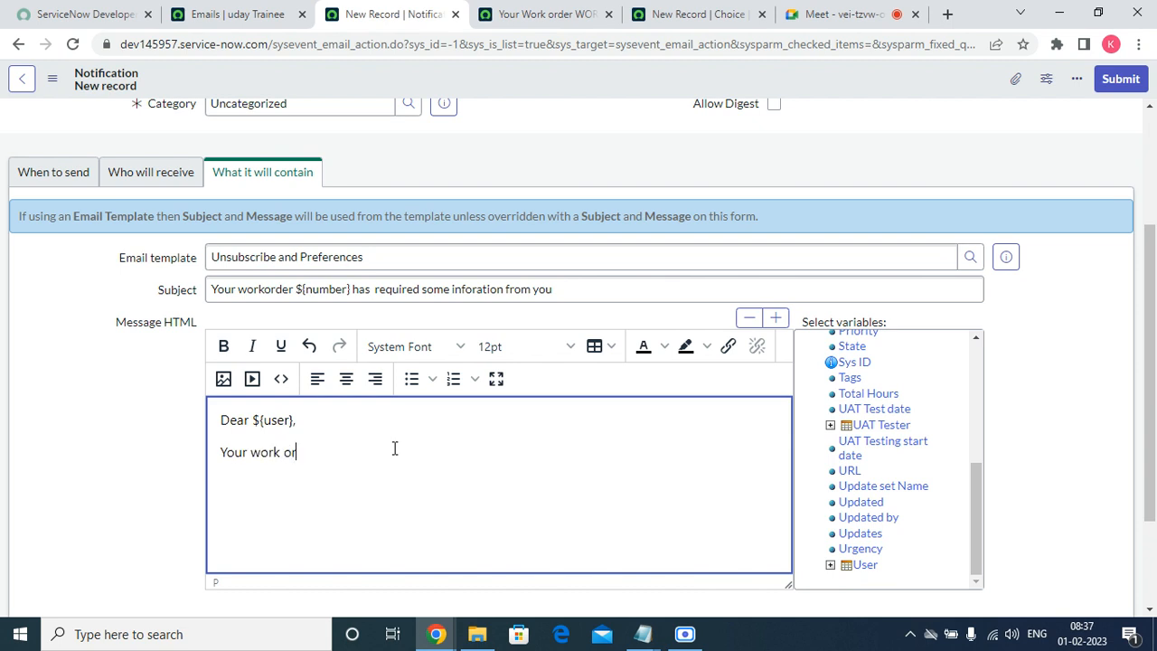
type("der")
type(" $")
type("{")
type("UR")
type("I_REF")
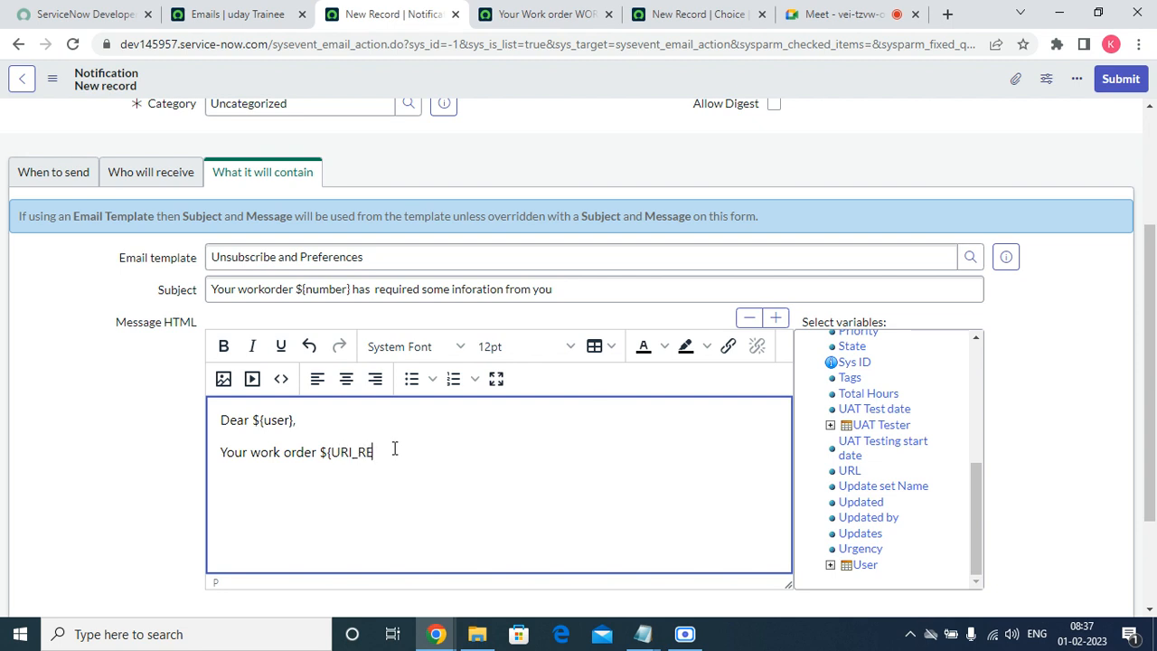
type("}")
type("has bee")
key("BackSpace")
key("BackSpace")
key("BackSpace")
key("BackSpace")
key("BackSpace")
type("be")
key("BackSpace")
key("BackSpace")
type("pe")
key("BackSpace")
key("BackSpace")
type("s req")
type("ired d")
key("BackSpace")
key("BackSpace")
key("BackSpace")
key("BackSpace")
key("BackSpace")
type("uired soe")
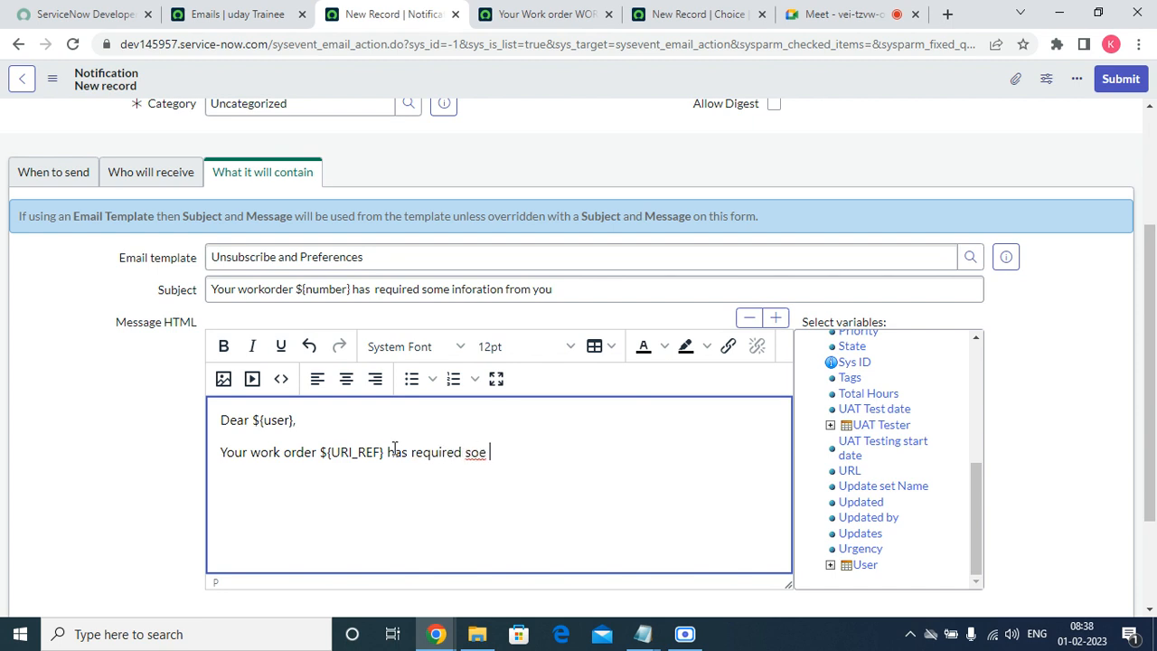
key("BackSpace")
type("me informatio")
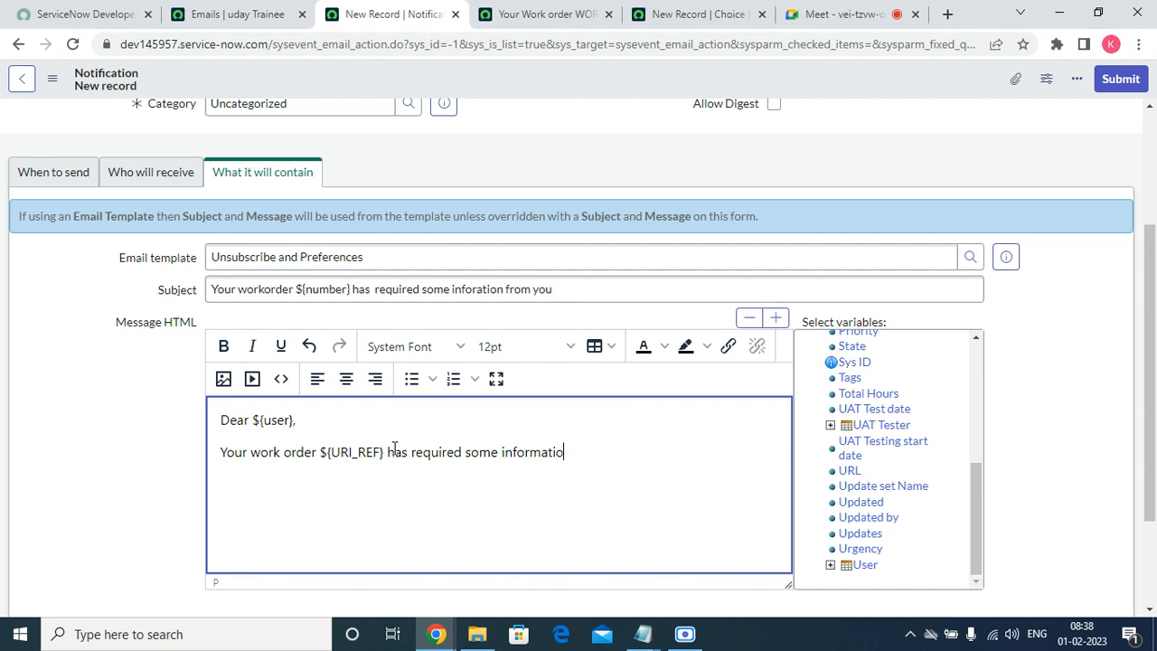
type("n from you.")
Insert the Comments variable, with the Applications variable on a new line above it.
left_click(985, 546)
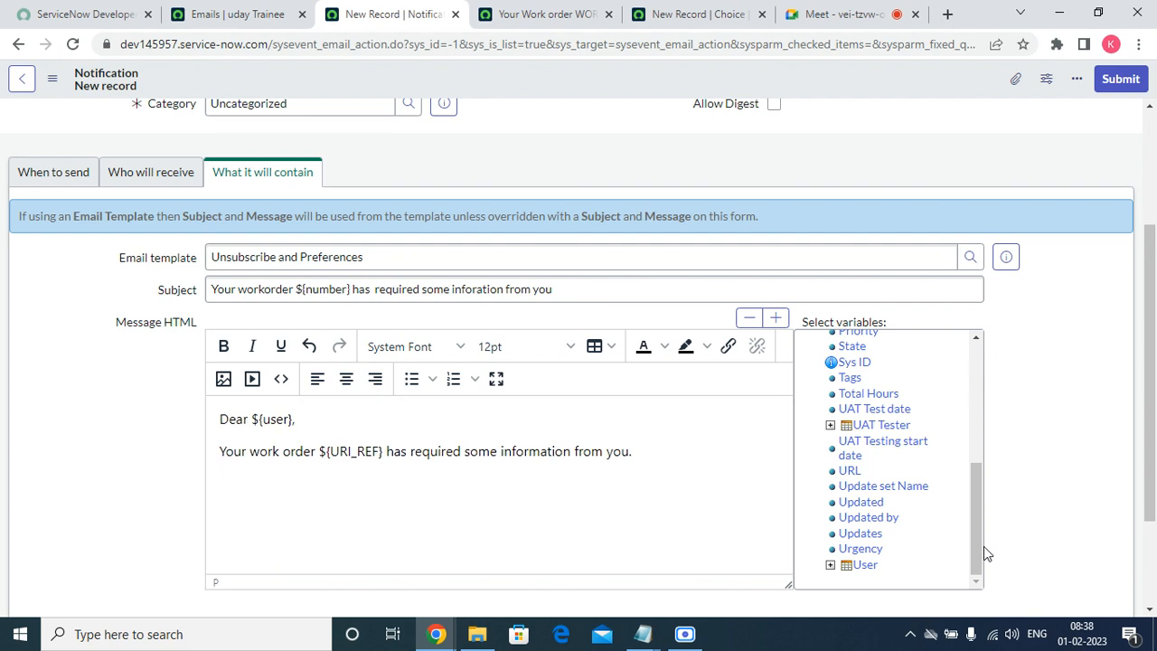
left_click_drag(983, 541, 978, 458)
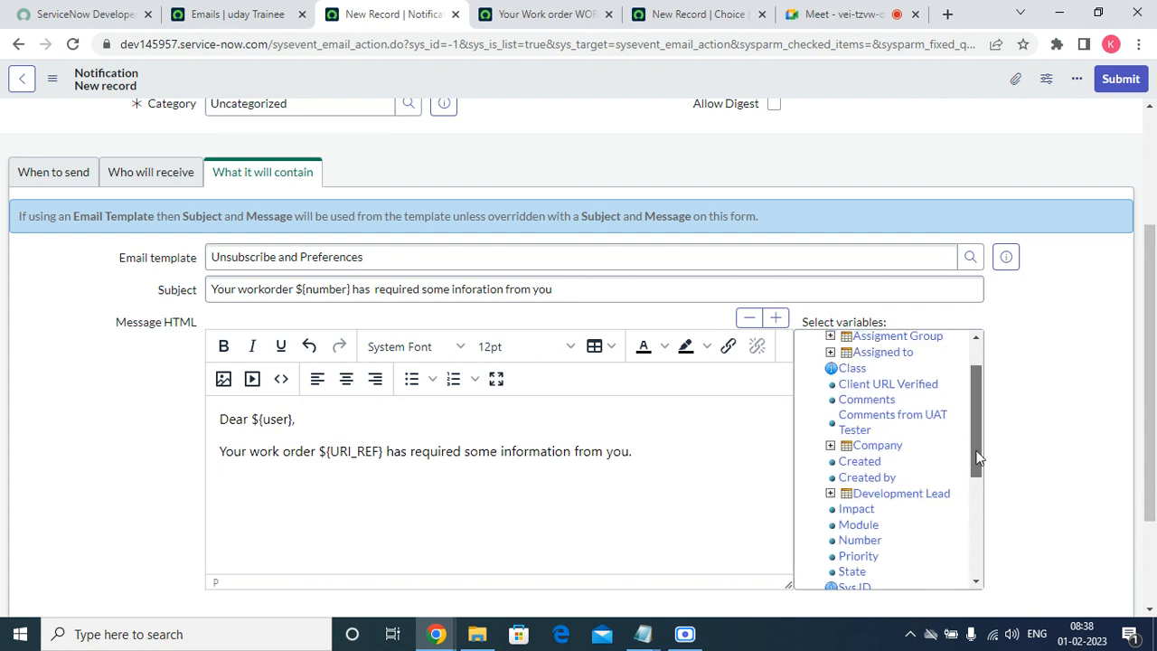
left_click(881, 401)
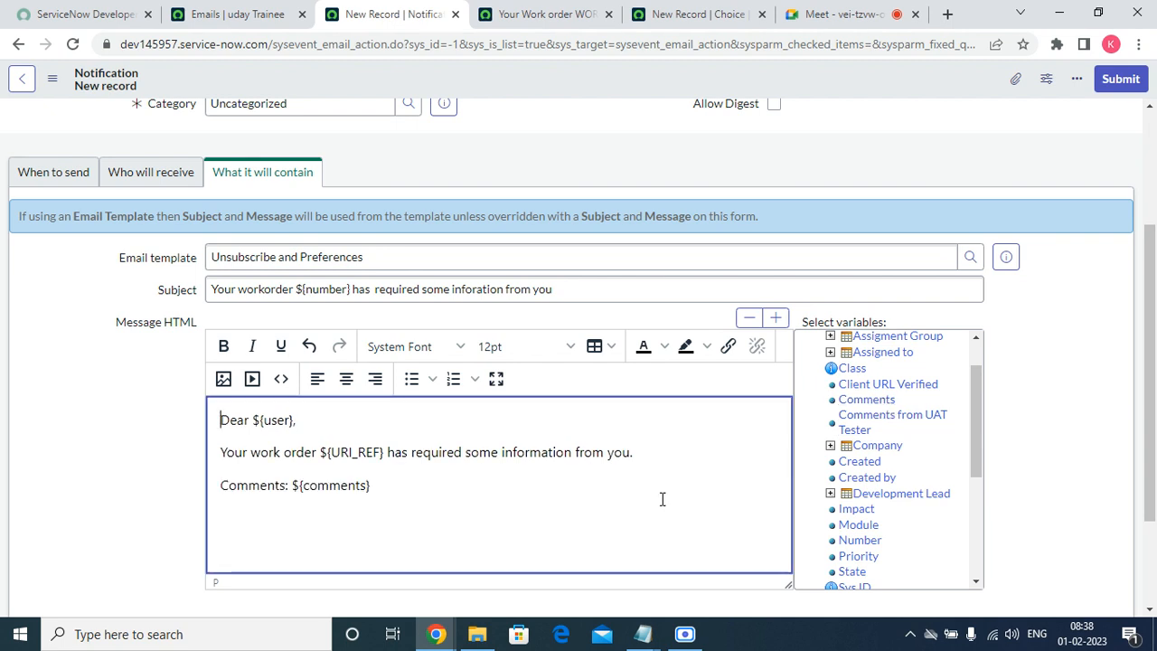
left_click(391, 492)
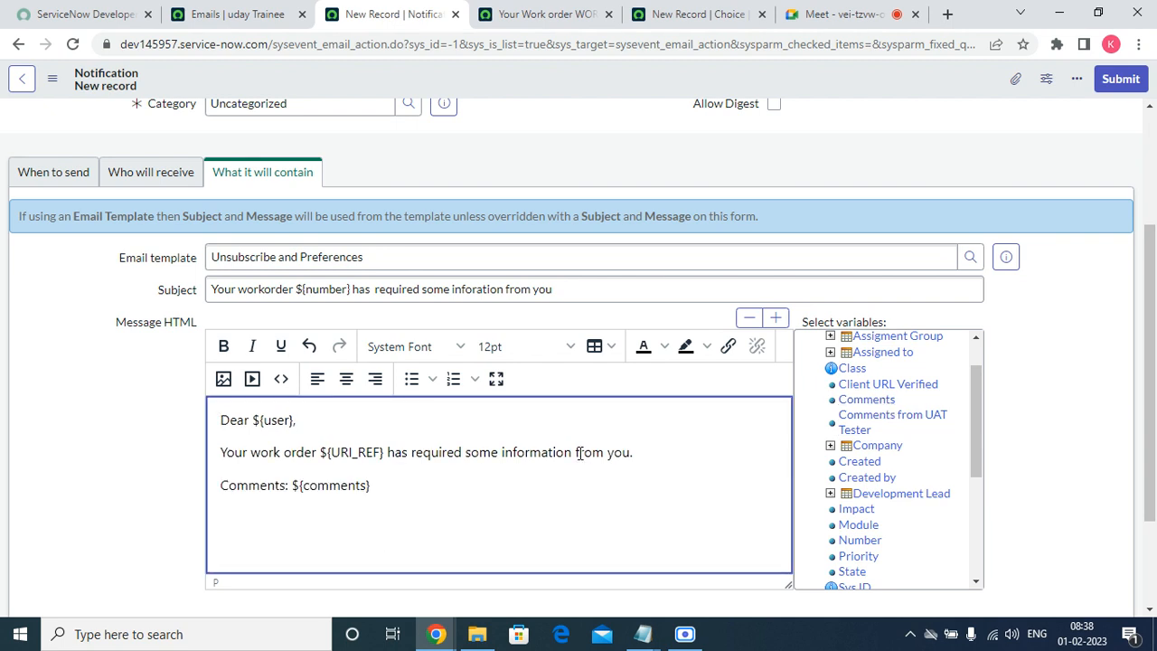
left_click(644, 449)
key("Return")
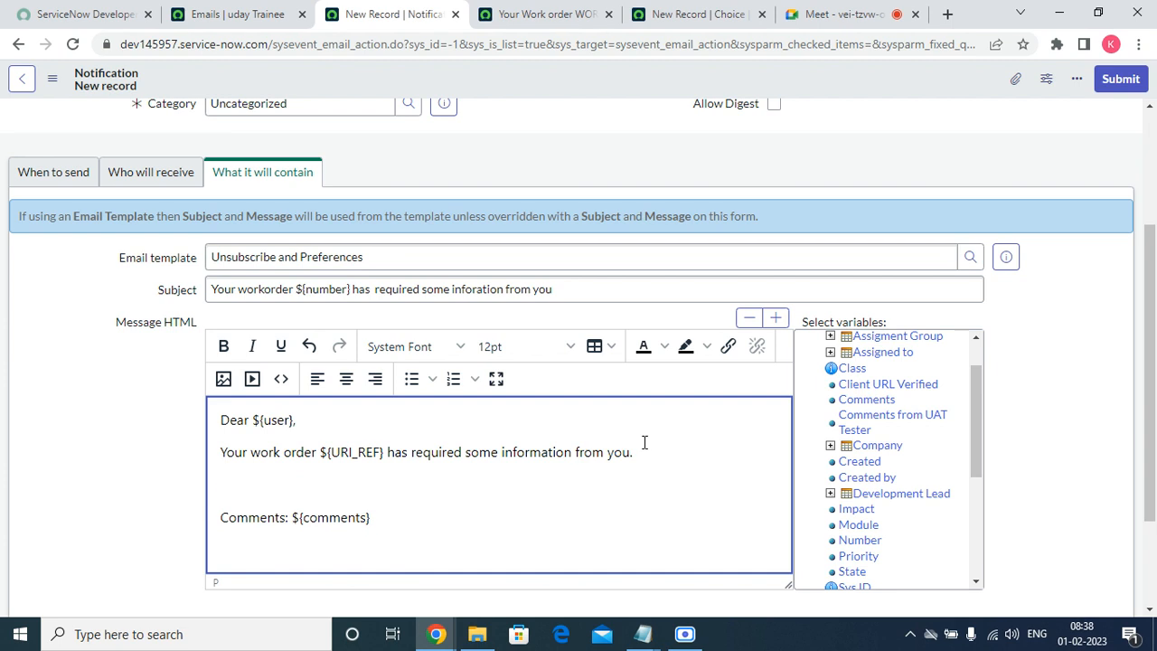
scroll(976, 455, "up", 3)
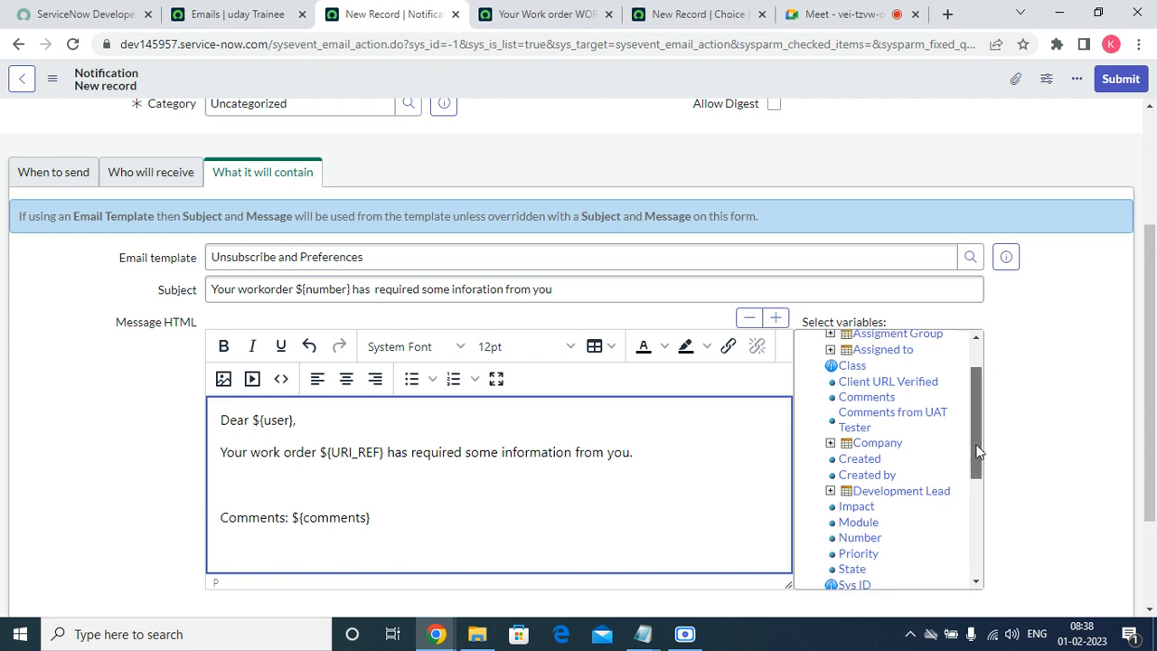
left_click(871, 370)
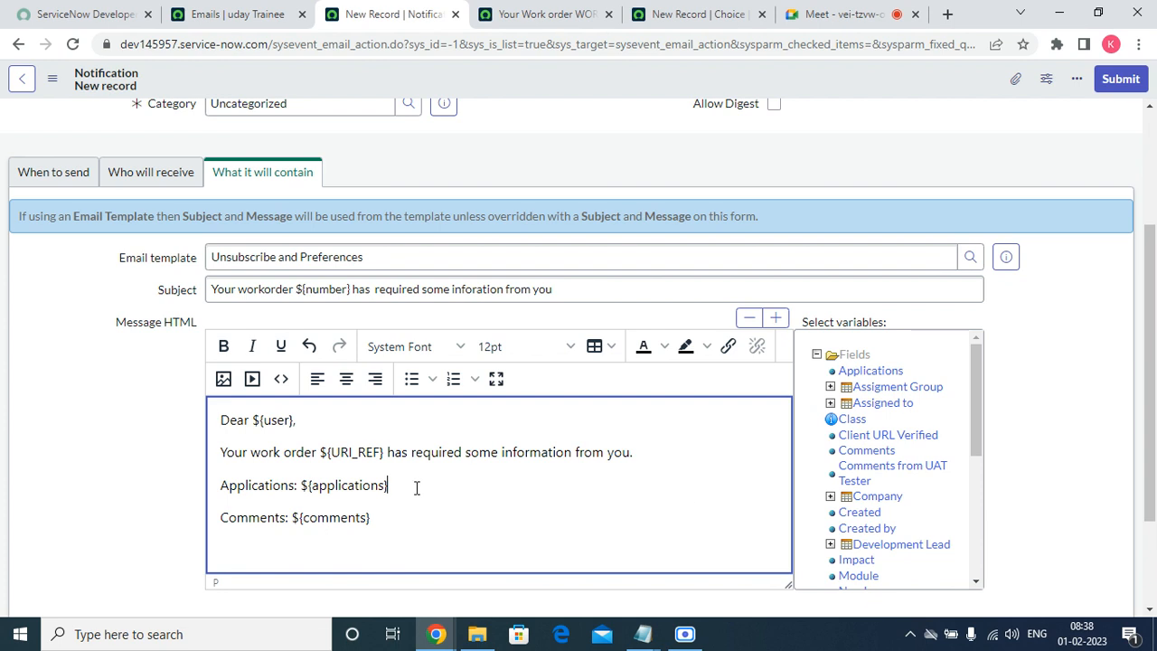
type(",")
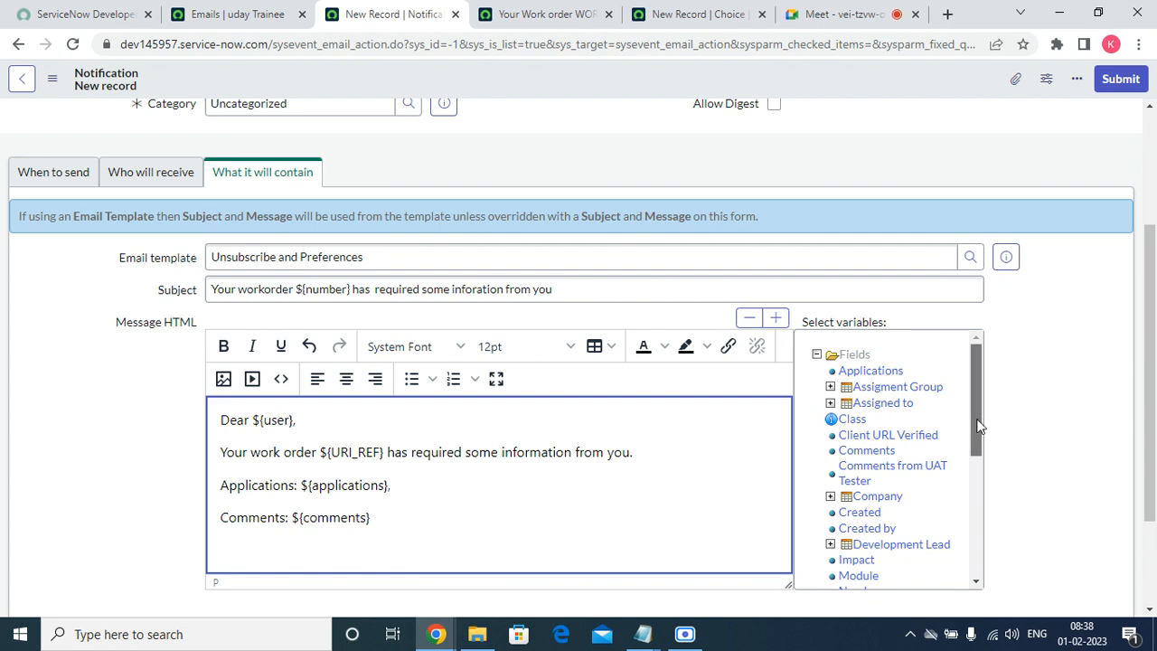
Add the Module and Priority variables, each on its own line.
left_click_drag(979, 425, 974, 491)
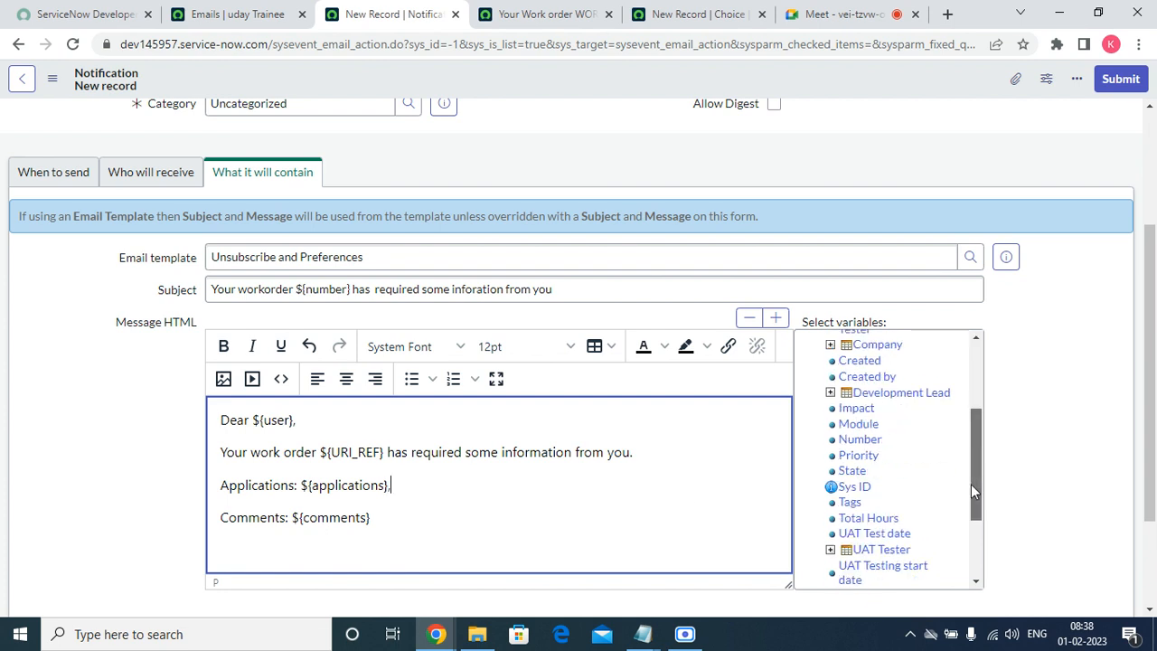
left_click(857, 424)
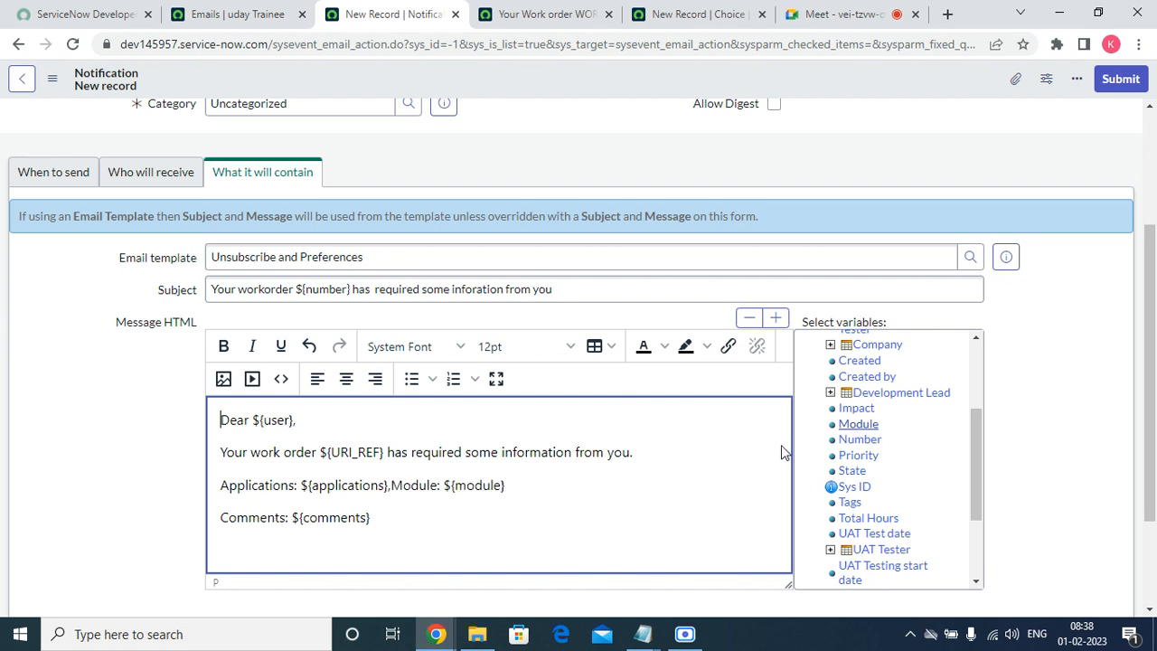
left_click(392, 489)
key("Return")
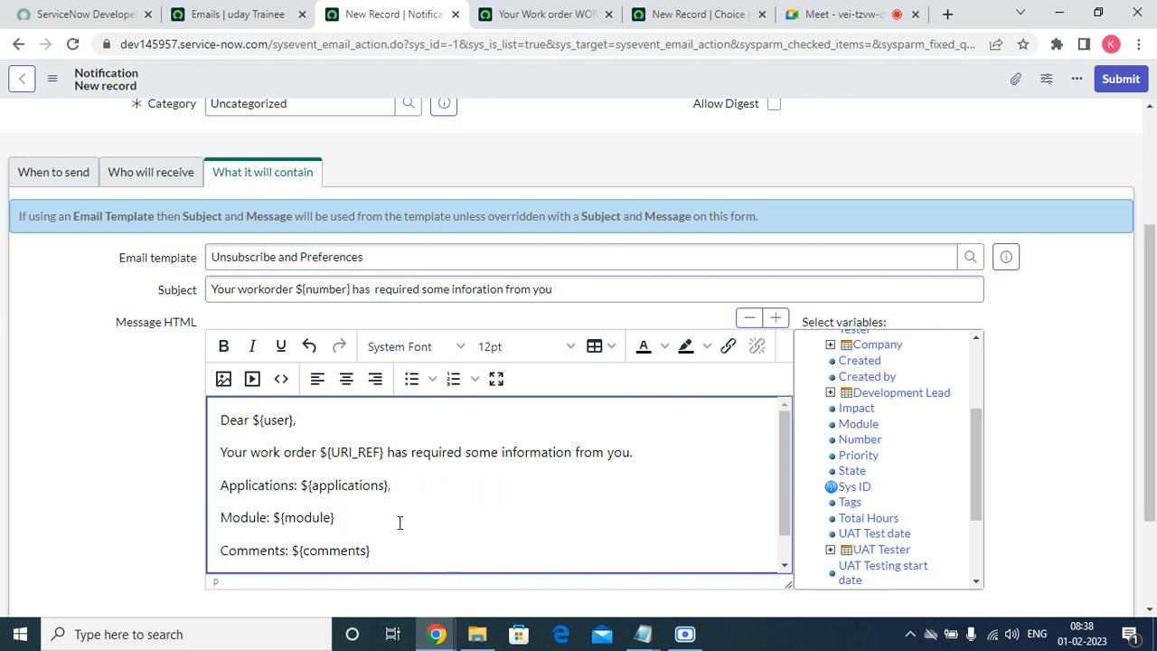
type(",")
left_click(857, 457)
key("Return")
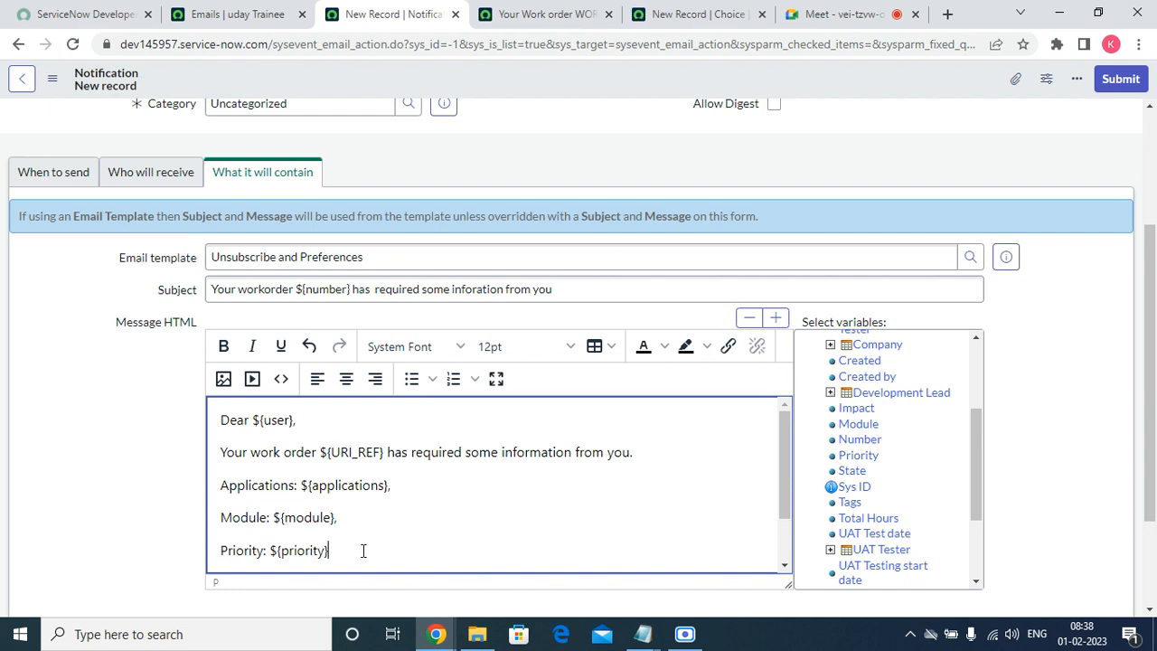
type(",")
left_click_drag(782, 508, 783, 547)
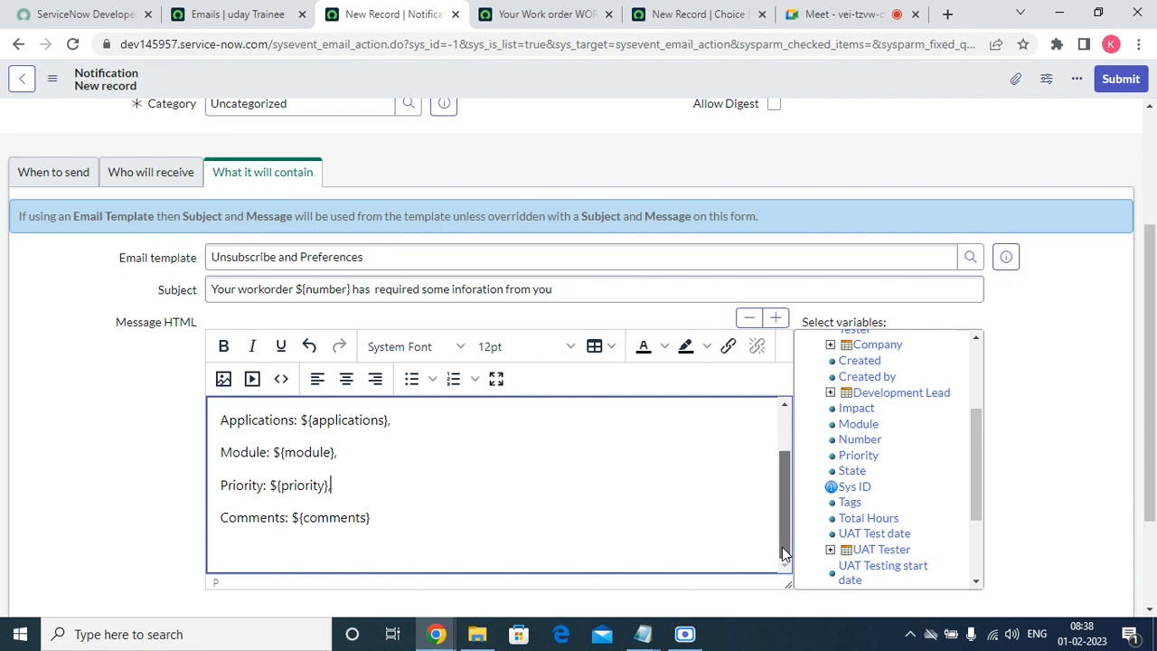
Add the sign-off 'Thanks and Regards, Global IT Support Desk.' below the variables.
left_click(430, 526)
type(".")
key("Return")
key("Return")
type("Thaks")
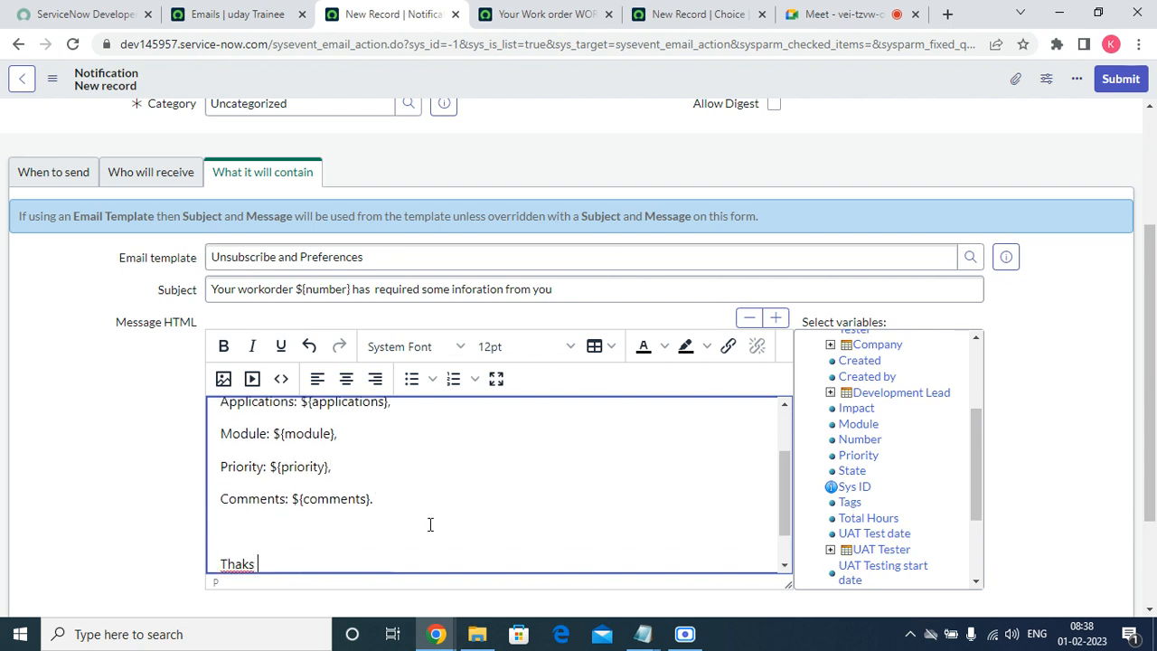
key("BackSpace")
key("BackSpace")
key("BackSpace")
key("BackSpace")
key("BackSpace")
key("BackSpace")
key("BackSpace")
type("T")
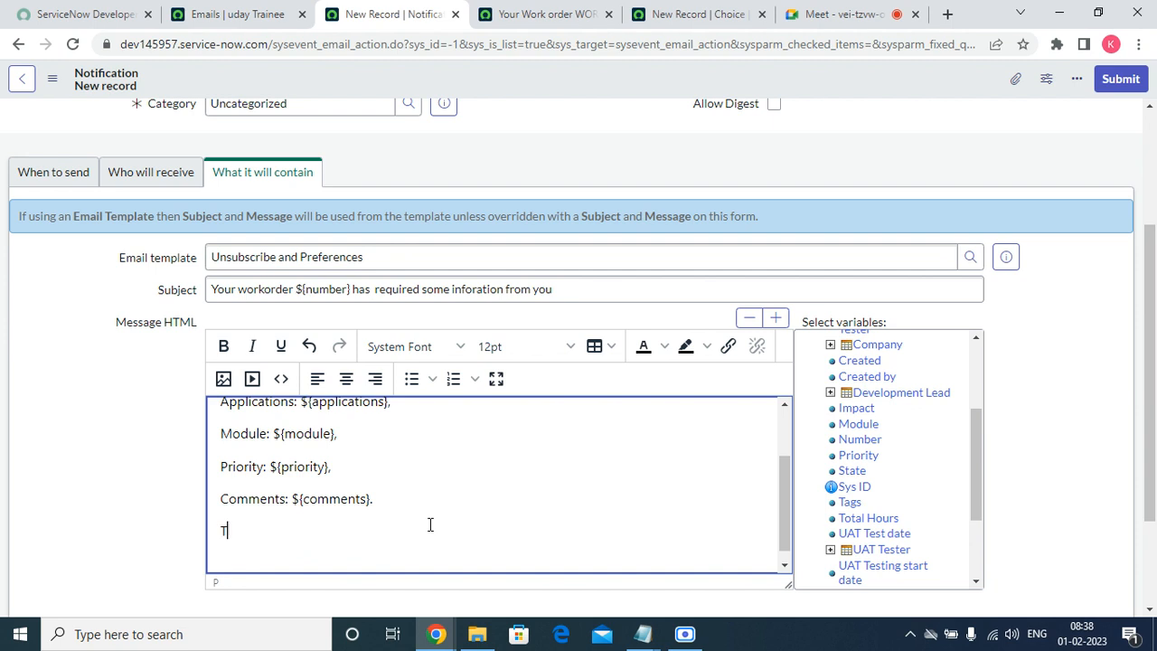
type("hanks and Regards,")
key("Return")
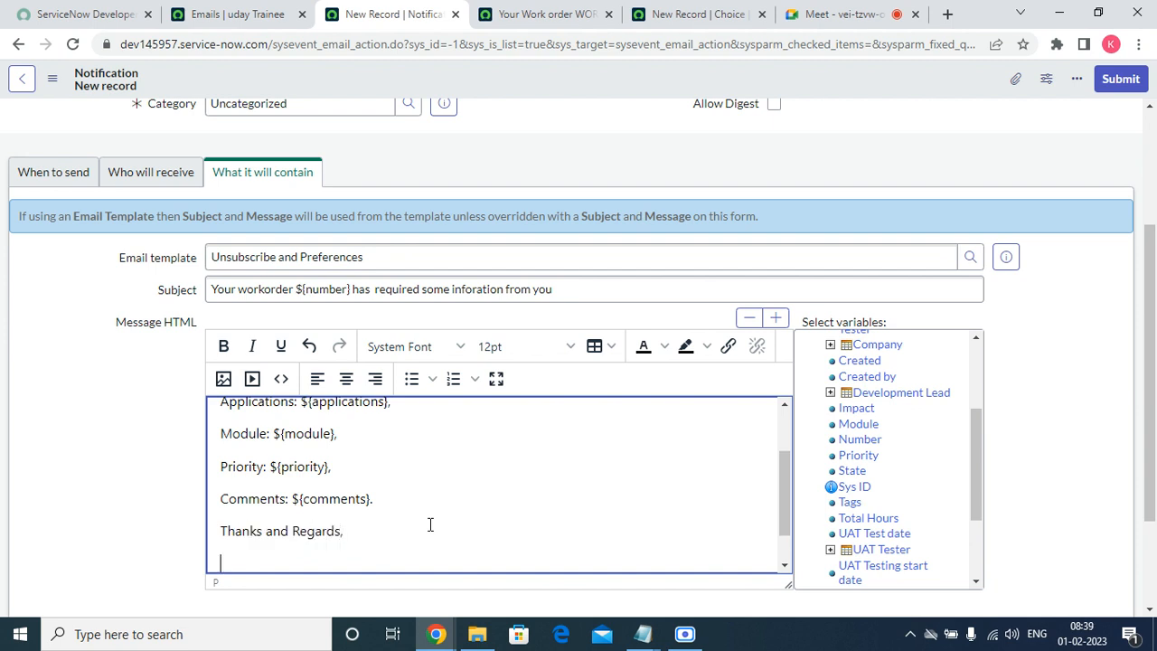
type("GLo")
type("lobal")
type(" IT Support ")
type("Desk")
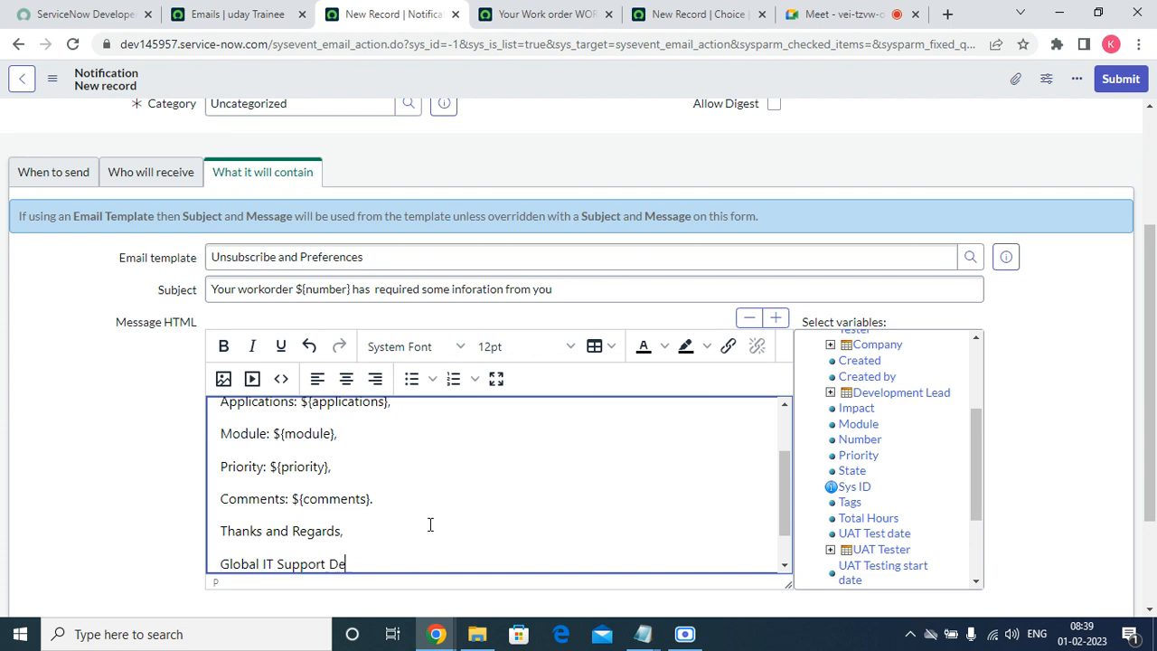
key("BackSpace")
key("BackSpace")
type("sk.")
key("Return")
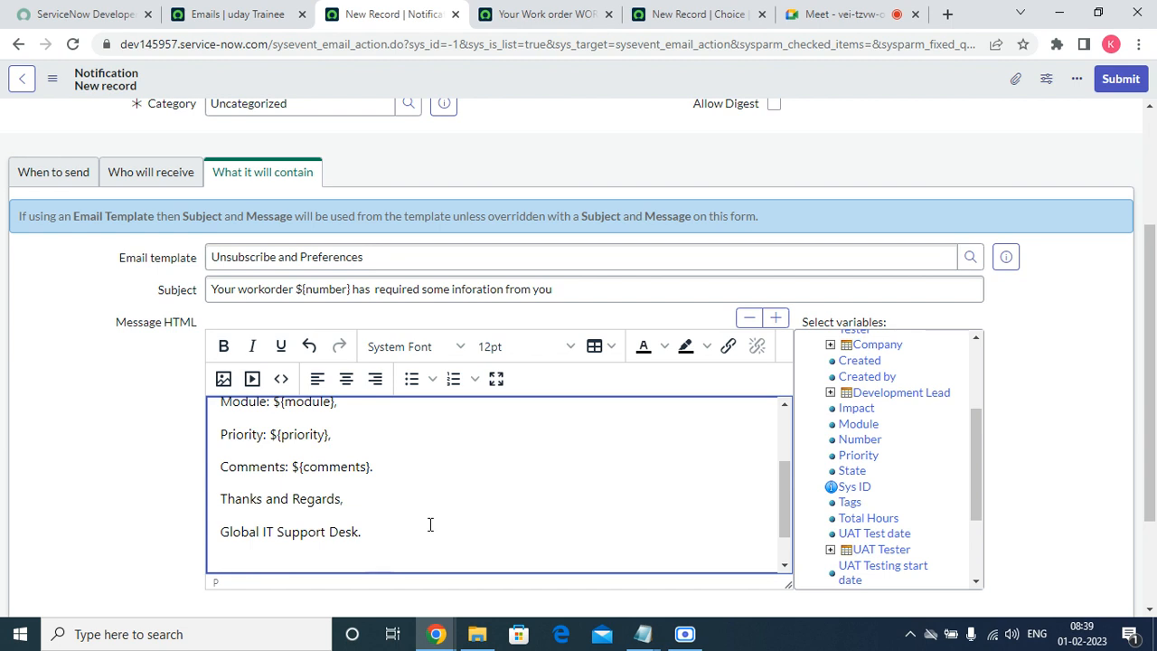
Add a closing line giving the helpline number and helpdesk e-mail for queries.
type("IF")
type("f you")
type(" have any ")
type("q")
type("uir")
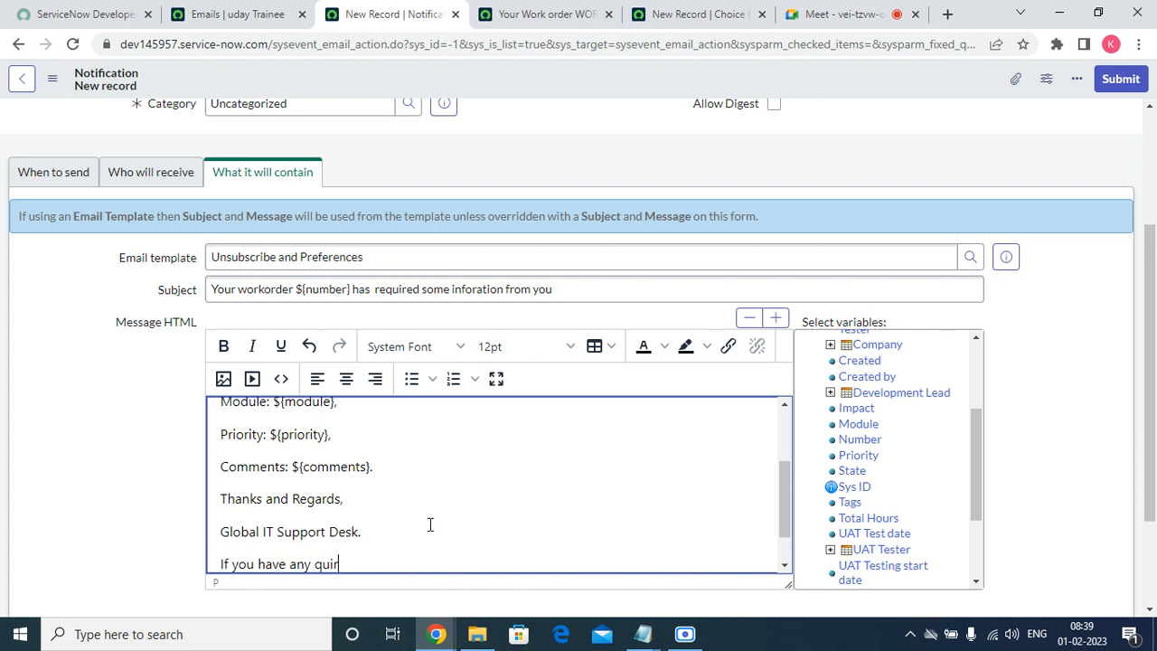
key("BackSpace")
type("eries please call us ")
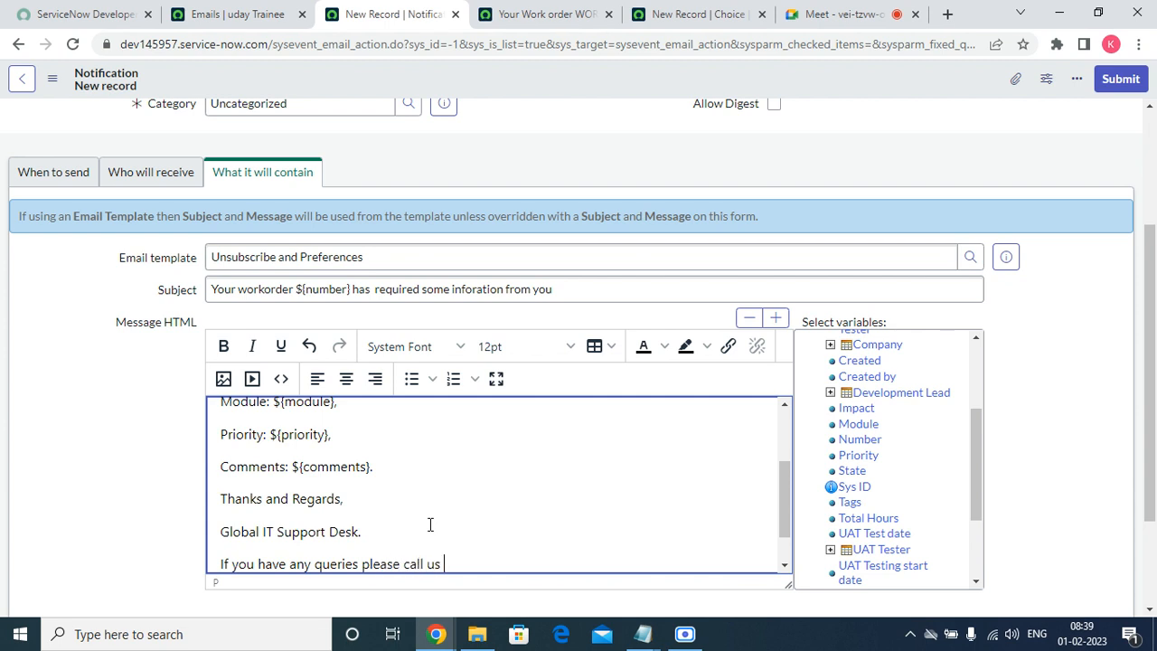
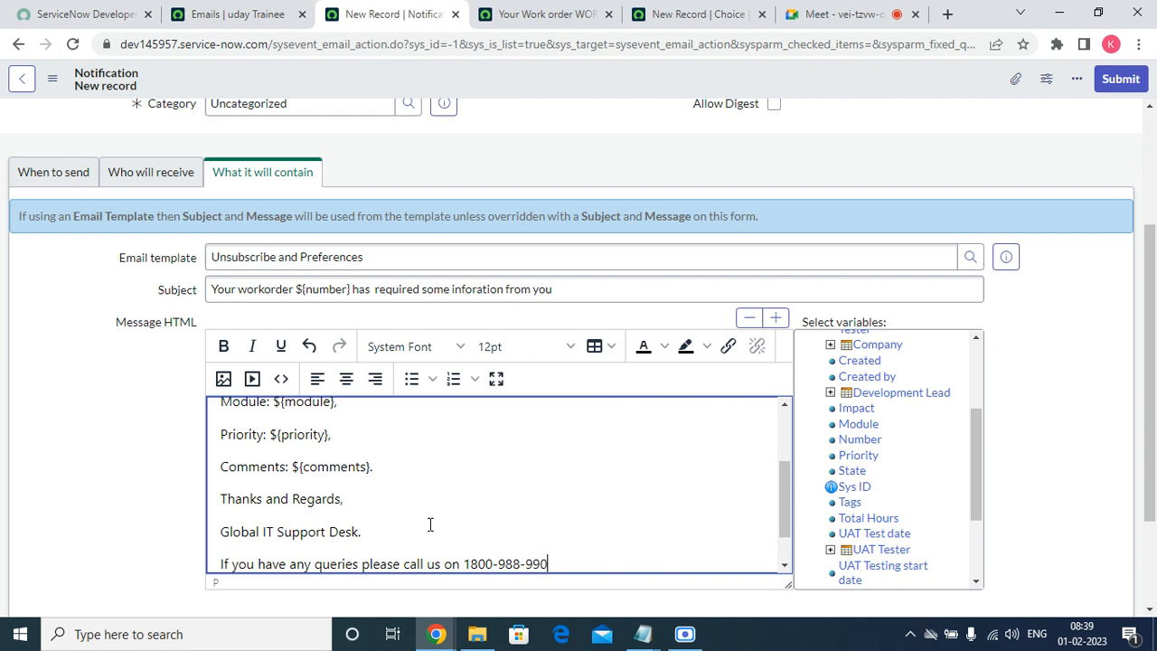
type(" or emia")
key("BackSpace")
type("aul")
key("BackSpace")
key("BackSpace")
type("il i")
key("BackSpace")
type("us on support")
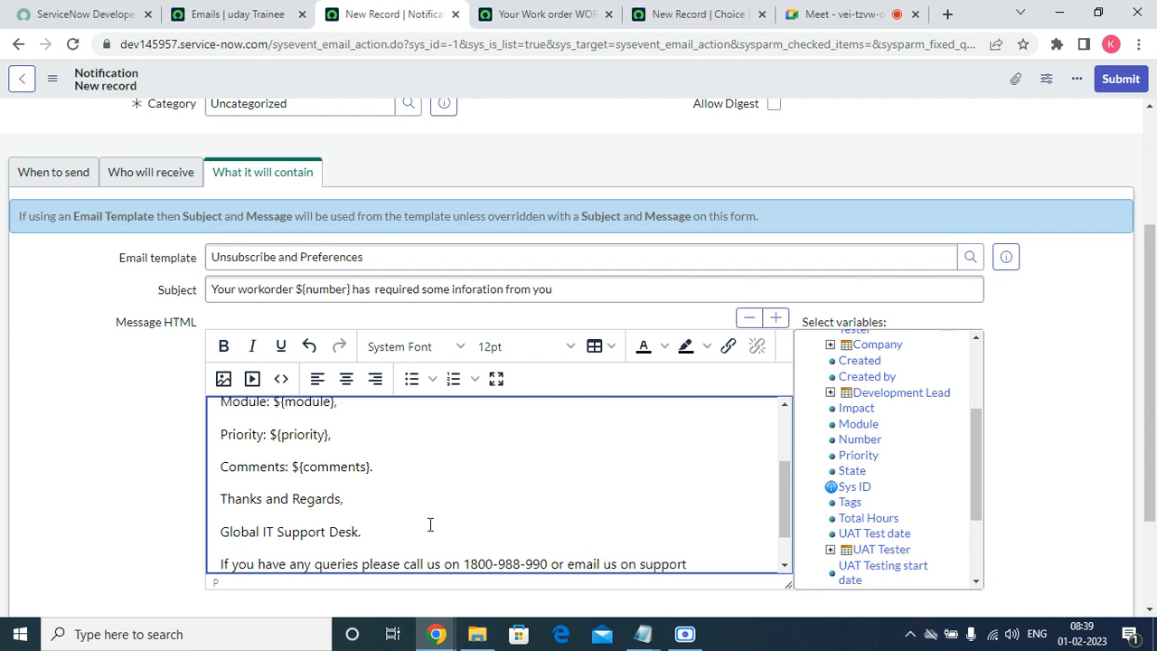
key("BackSpace")
key("BackSpace")
key("BackSpace")
key("BackSpace")
key("BackSpace")
key("BackSpace")
key("BackSpace")
type("IT")
key("BackSpace")
key("BackSpace")
key("BackSpace")
type("des")
key("BackSpace")
key("BackSpace")
key("BackSpace")
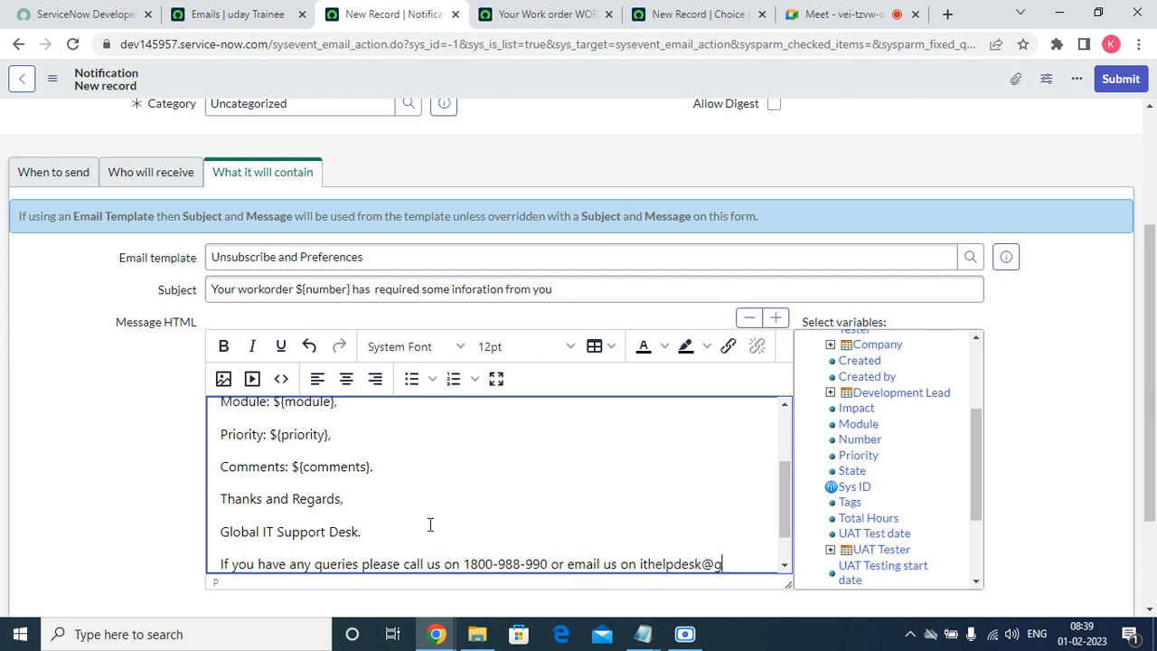
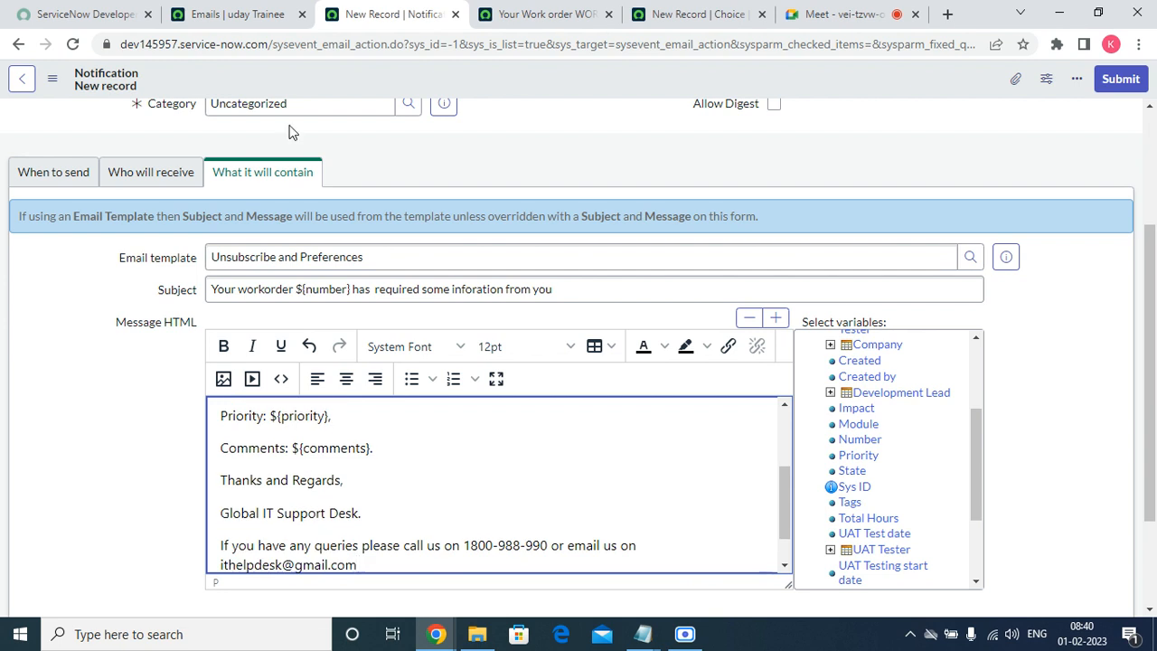
scroll(824, 172, "up", 3)
right_click(888, 86)
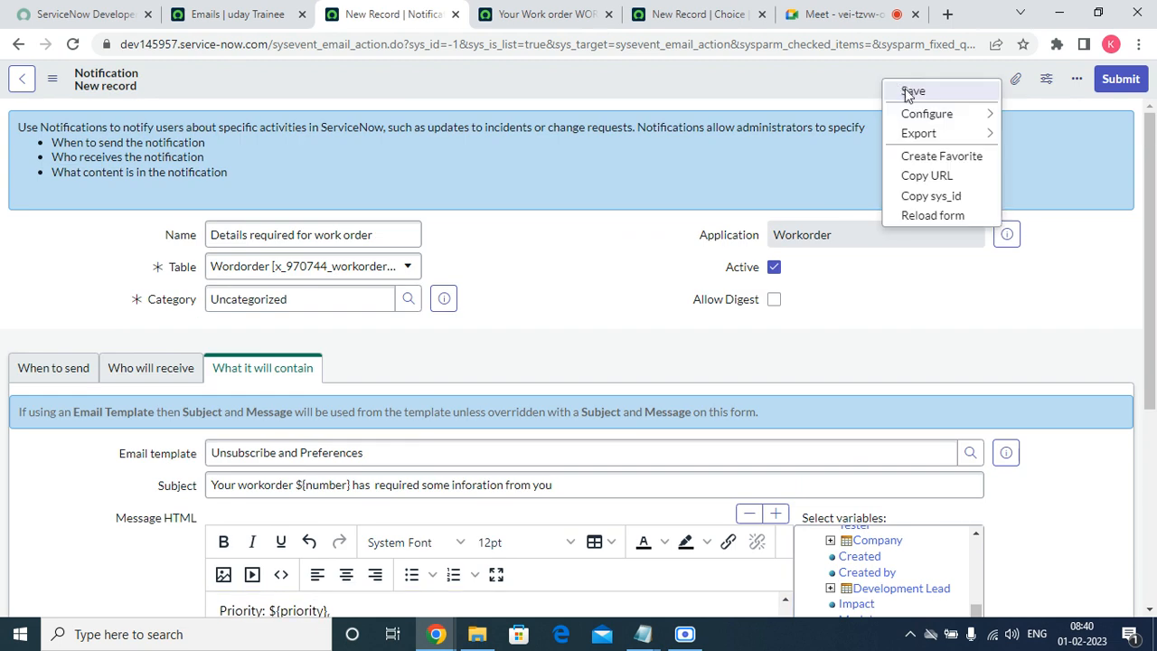
Save the notification, discard the unsaved new Choice record, and return to the Emails list.
left_click(904, 93)
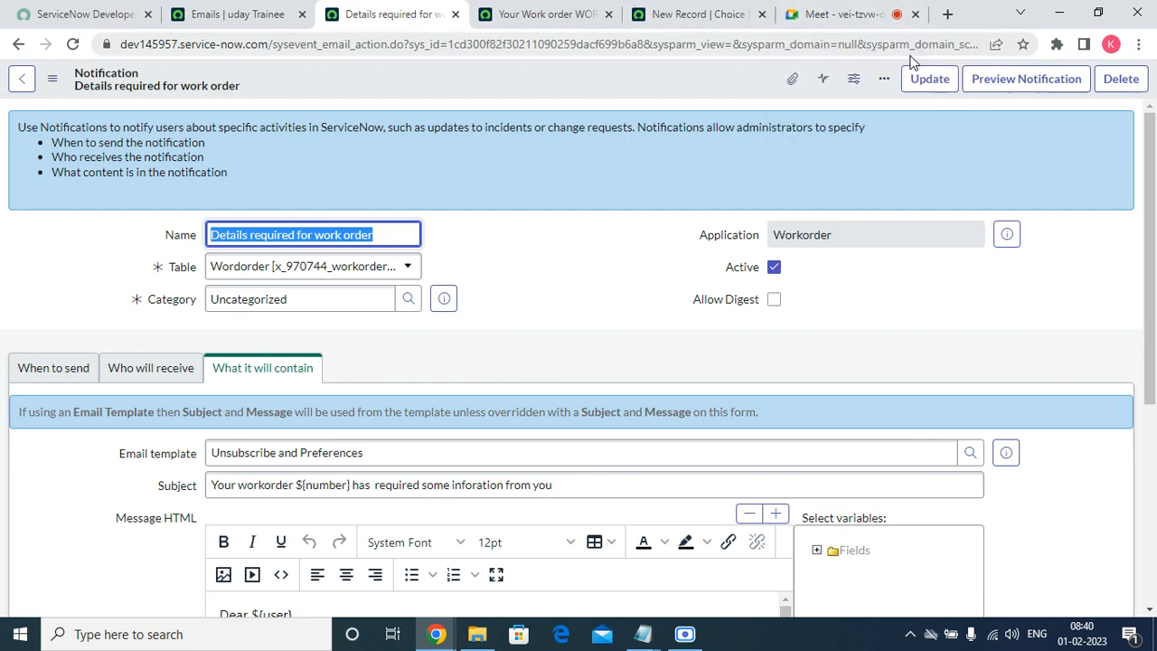
left_click(547, 16)
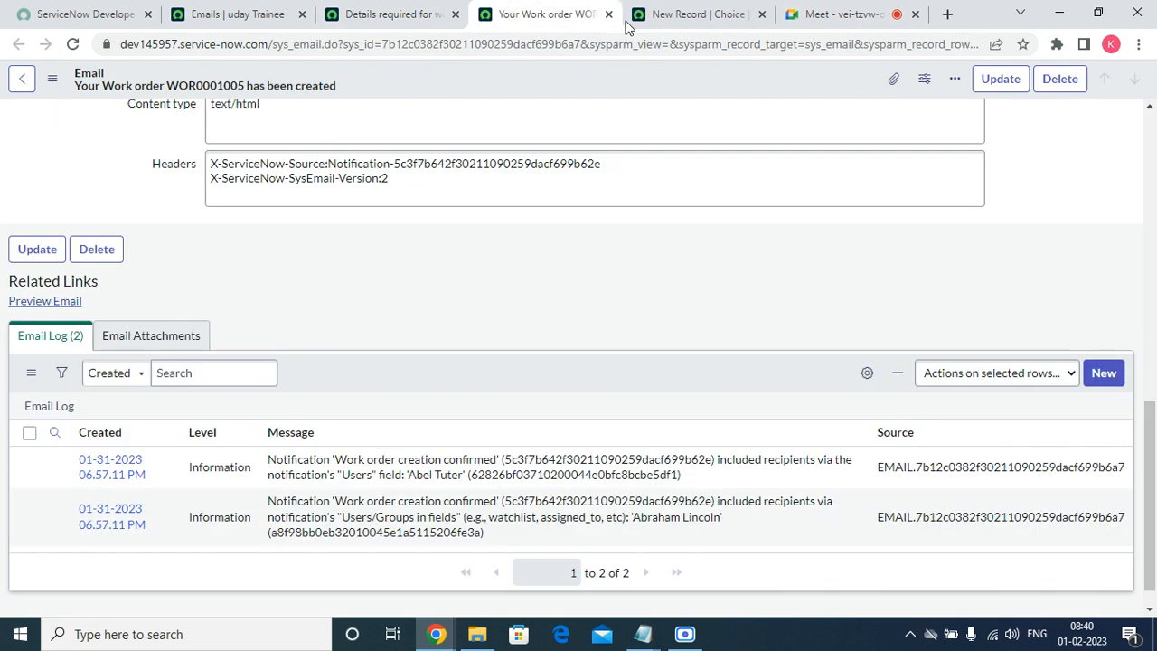
left_click(680, 20)
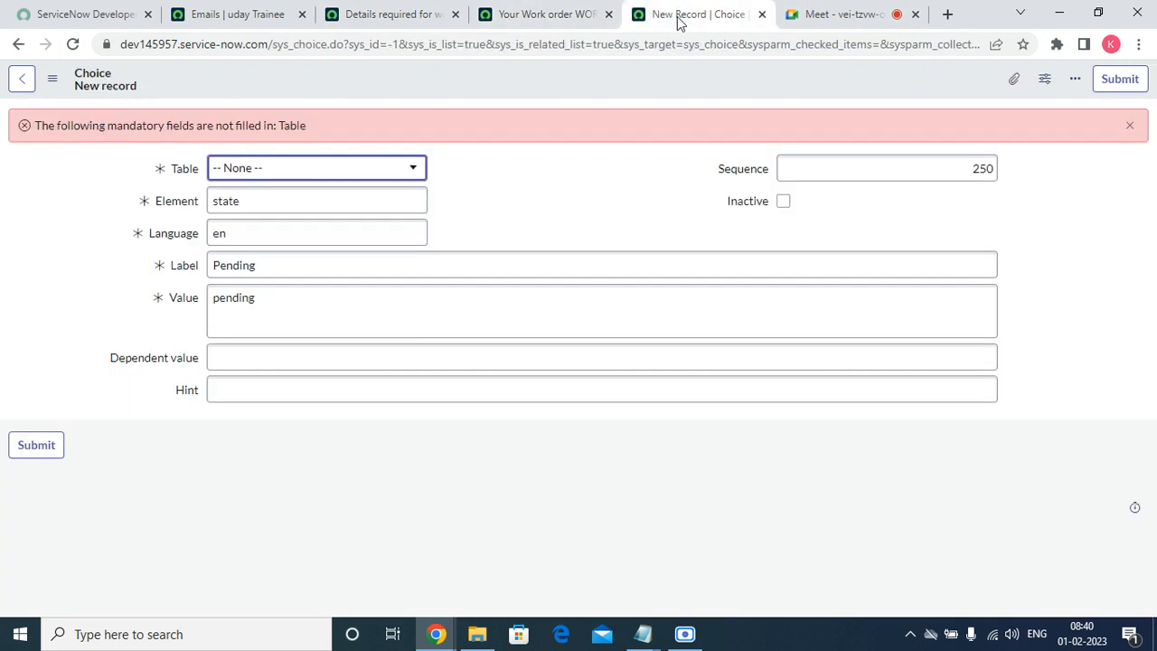
left_click(761, 15)
left_click(659, 138)
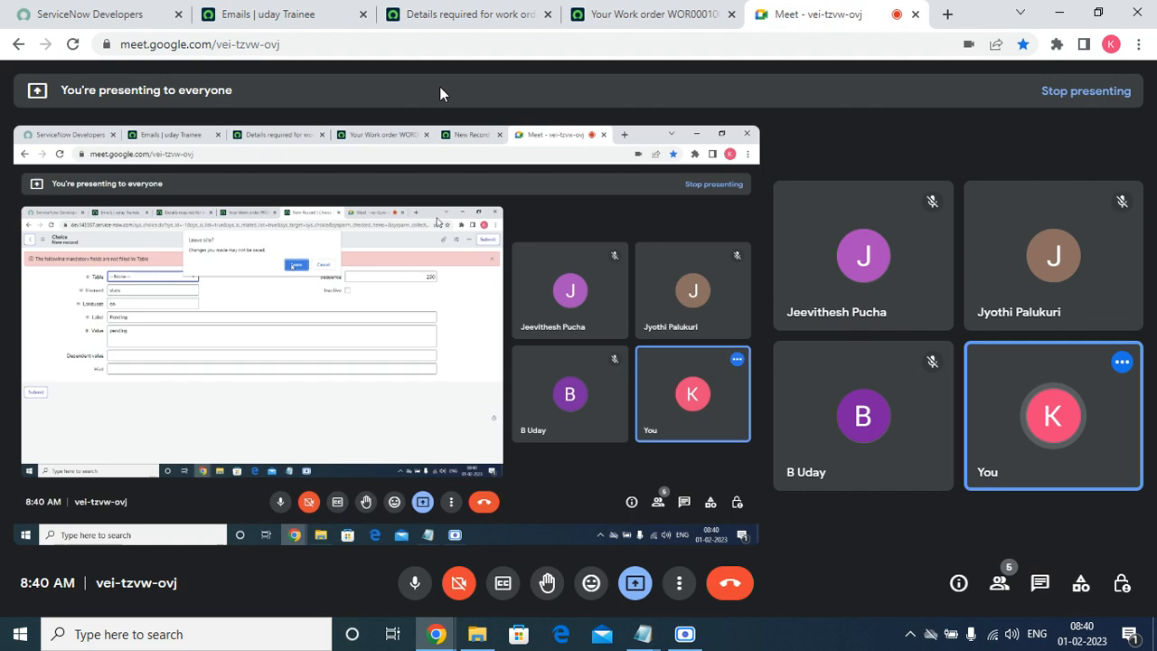
left_click(310, 13)
left_click(137, 82)
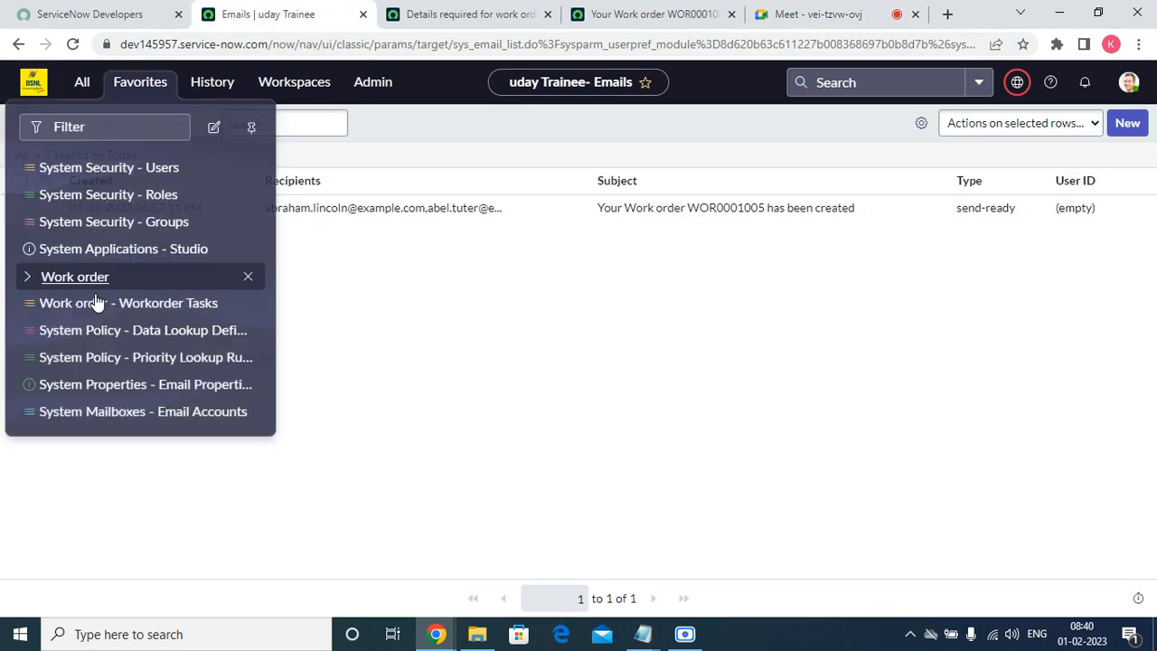
Open work order WOR0001005 from the Work orders favourites list in a new tab.
left_click(25, 276)
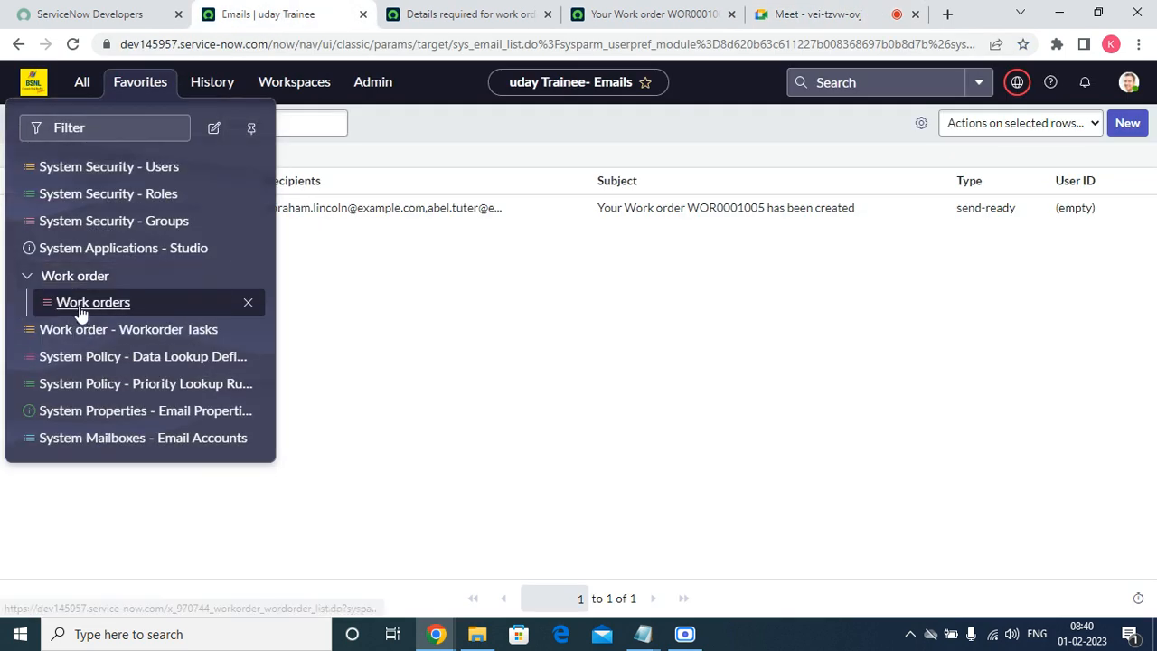
right_click(81, 309)
left_click(126, 319)
left_click(423, 15)
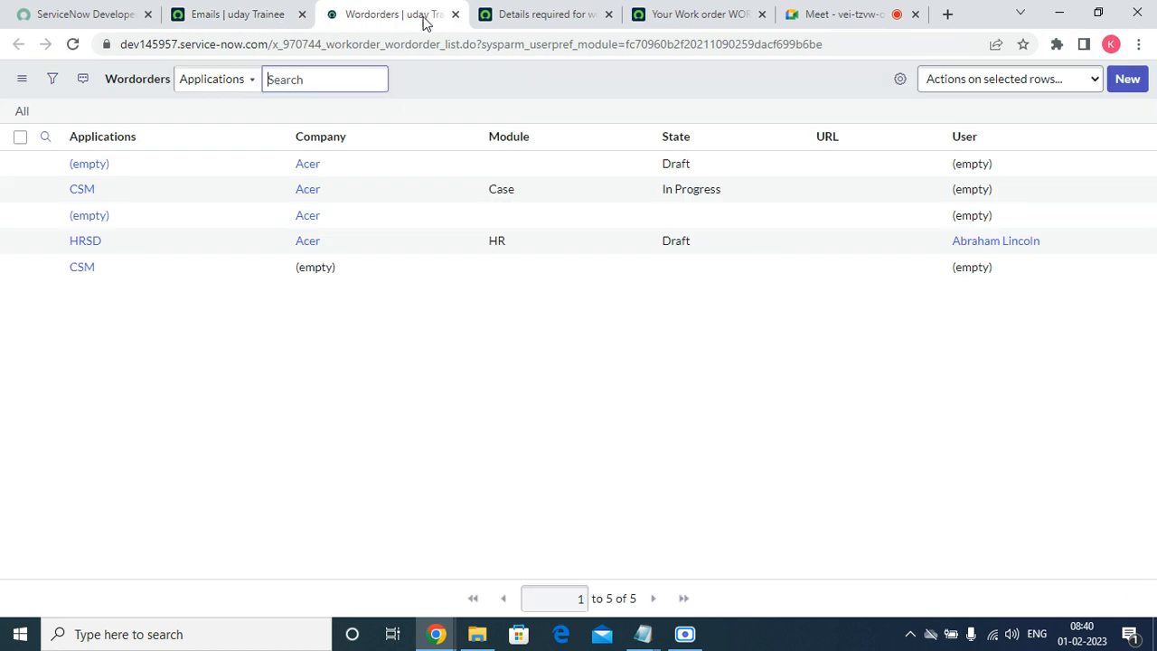
left_click(81, 249)
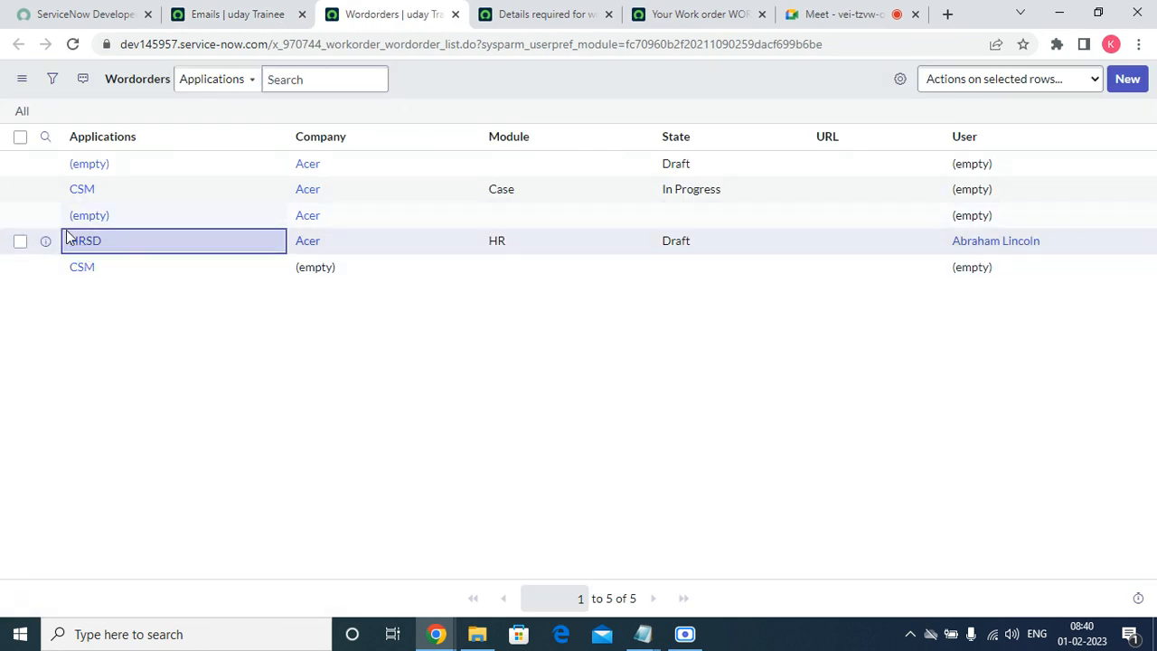
left_click(77, 244)
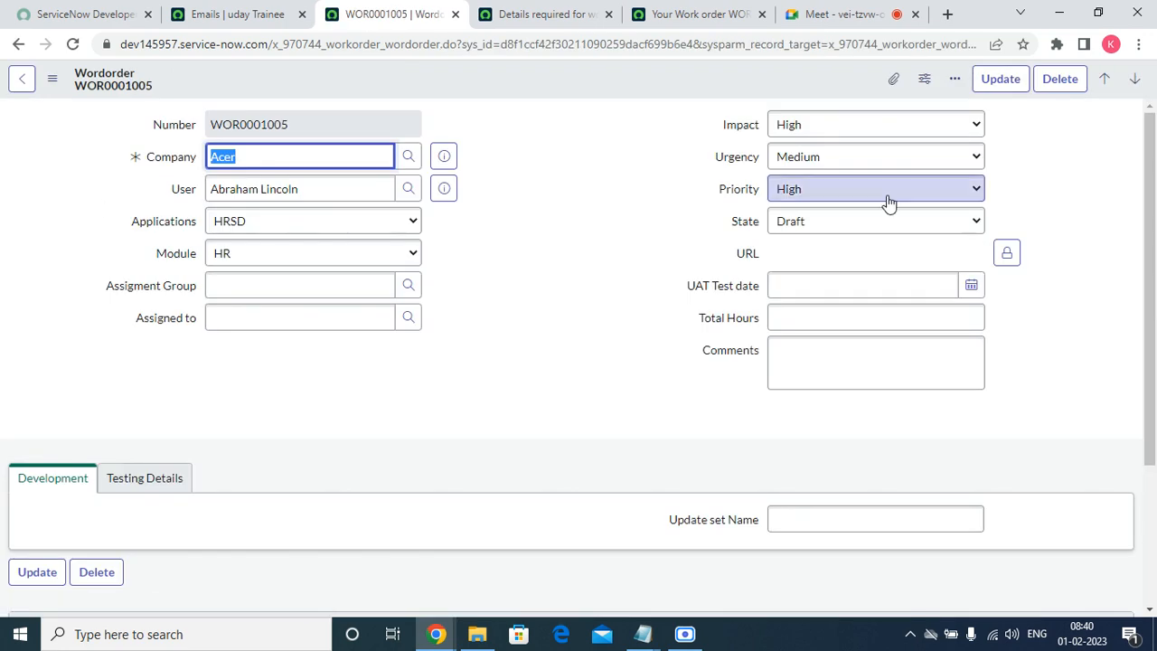
Set the state to Pending and comment 'Please share the requirement document to us.'.
left_click(791, 221)
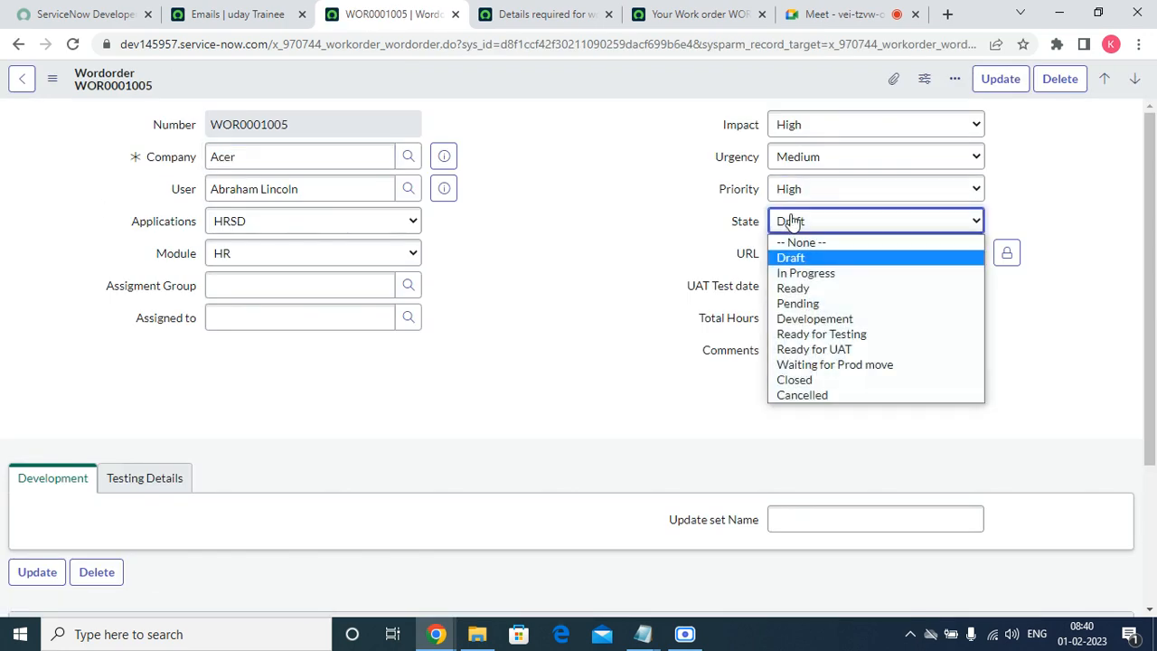
left_click(809, 301)
scroll(168, 484, "down", 3)
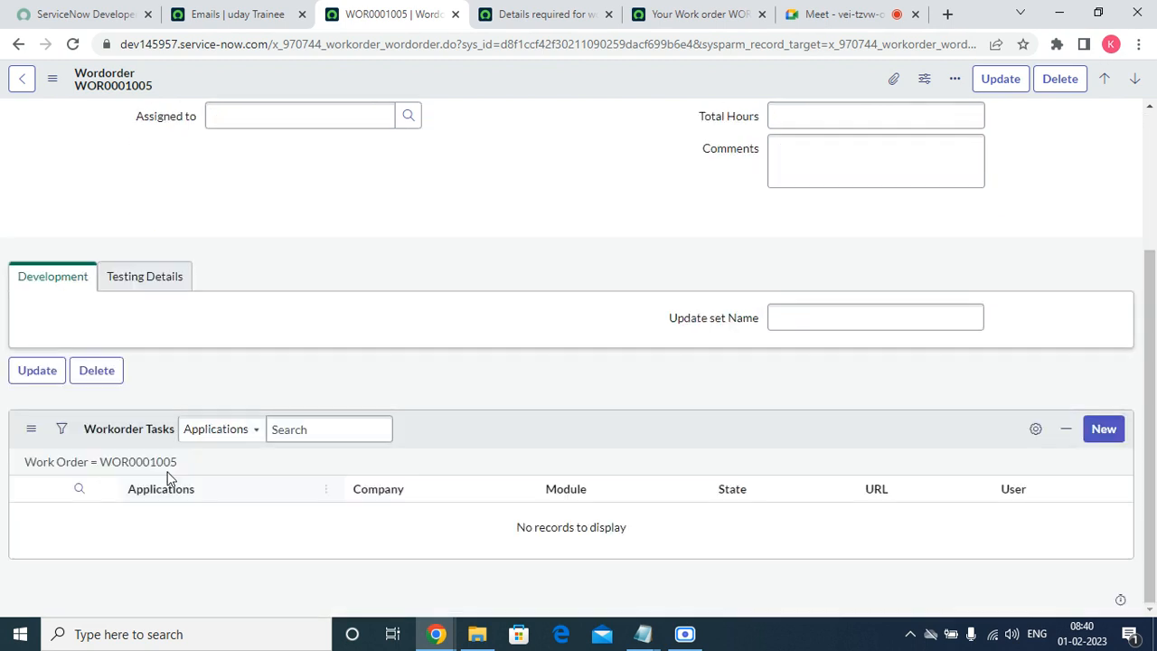
left_click(798, 175)
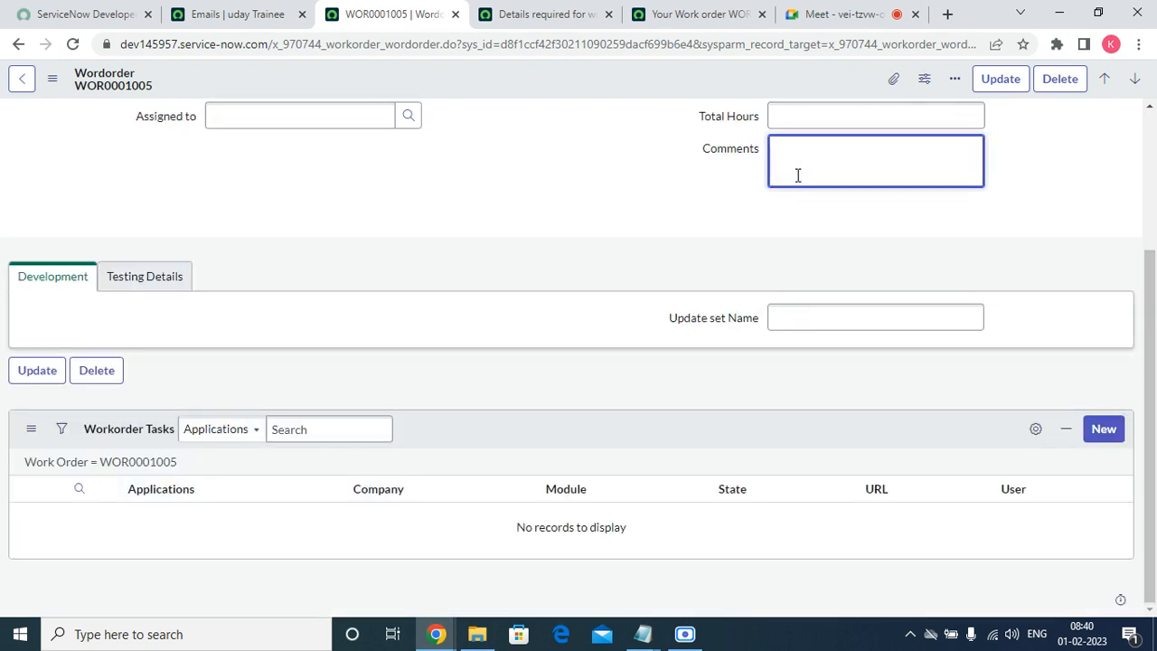
type("testing for")
key("BackSpace")
key("BackSpace")
key("BackSpace")
key("BackSpace")
key("BackSpace")
key("BackSpace")
key("BackSpace")
key("BackSpace")
key("BackSpace")
key("BackSpace")
type("Please share the requirement")
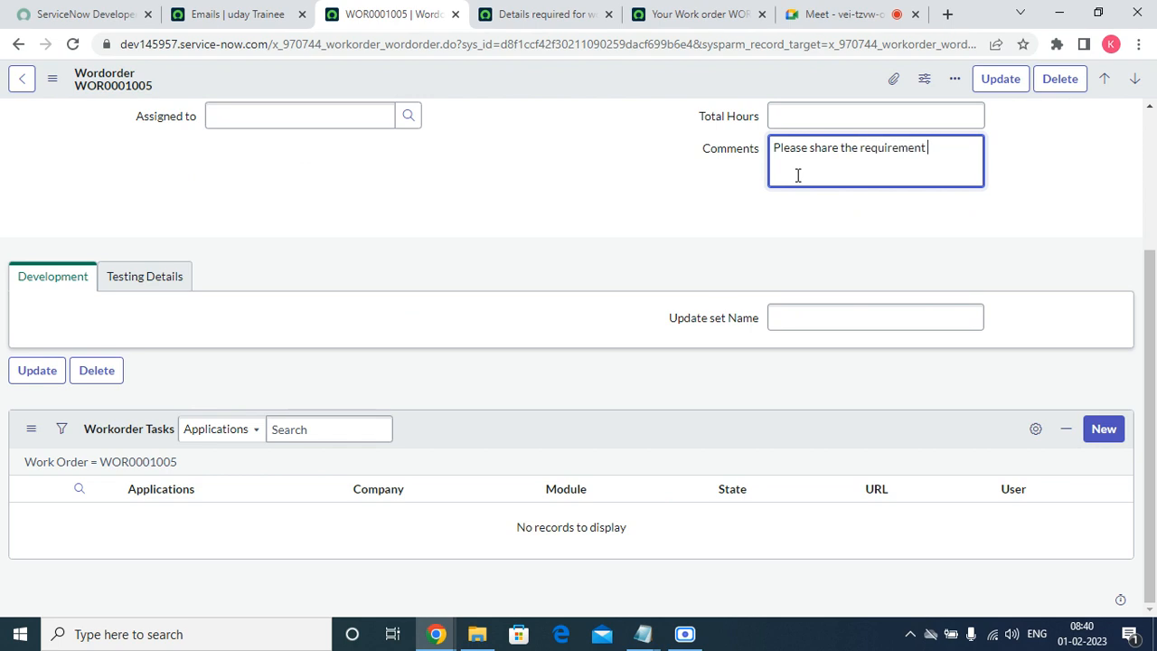
type(" document to us. SO o that wi")
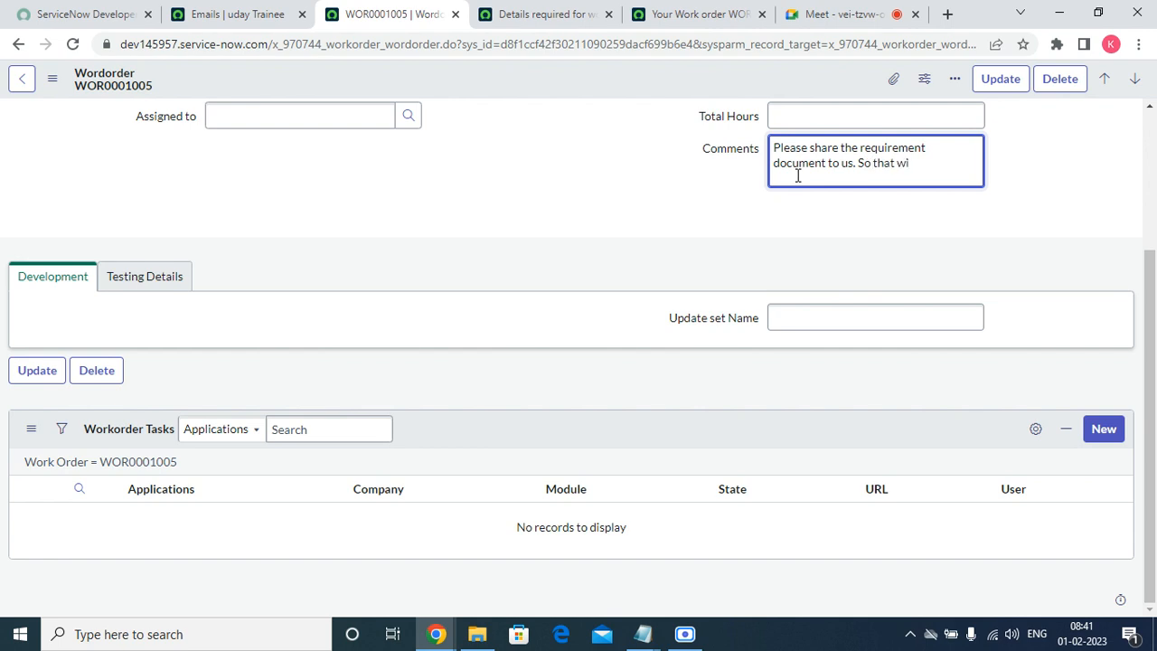
type("ll c")
key("BackSpace")
key("BackSpace")
key("BackSpace")
key("BackSpace")
key("BackSpace")
key("BackSpace")
key("BackSpace")
key("BackSpace")
key("BackSpace")
key("BackSpace")
Save the work order and note the time the comment was posted.
scroll(886, 114, "up", 3)
right_click(481, 79)
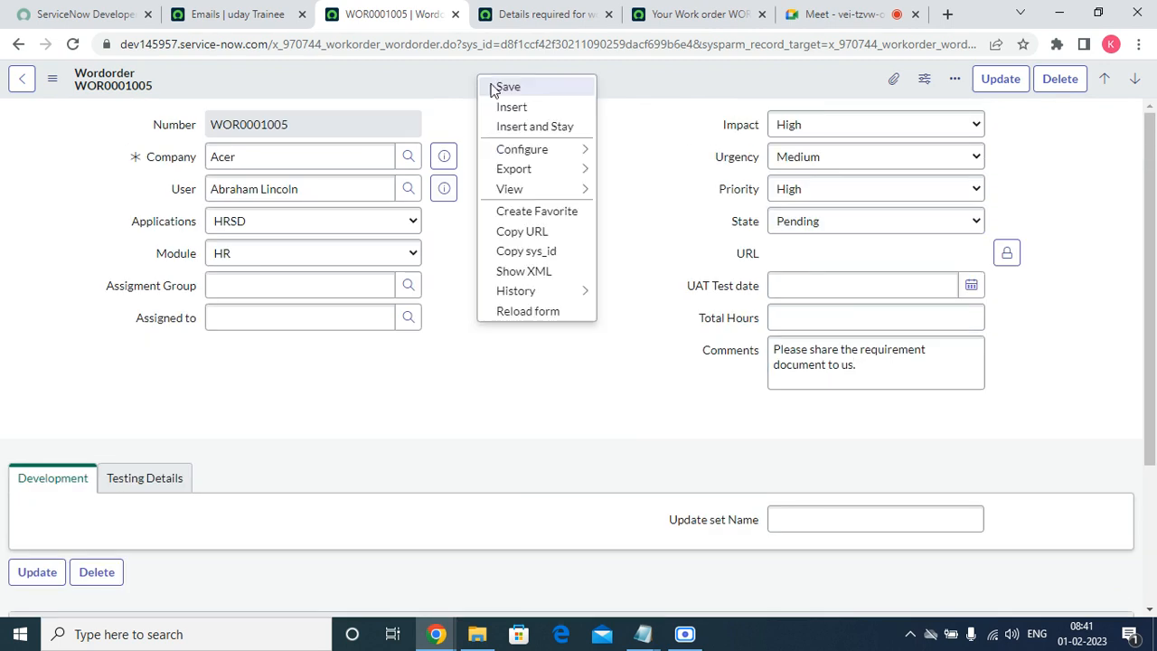
left_click(509, 92)
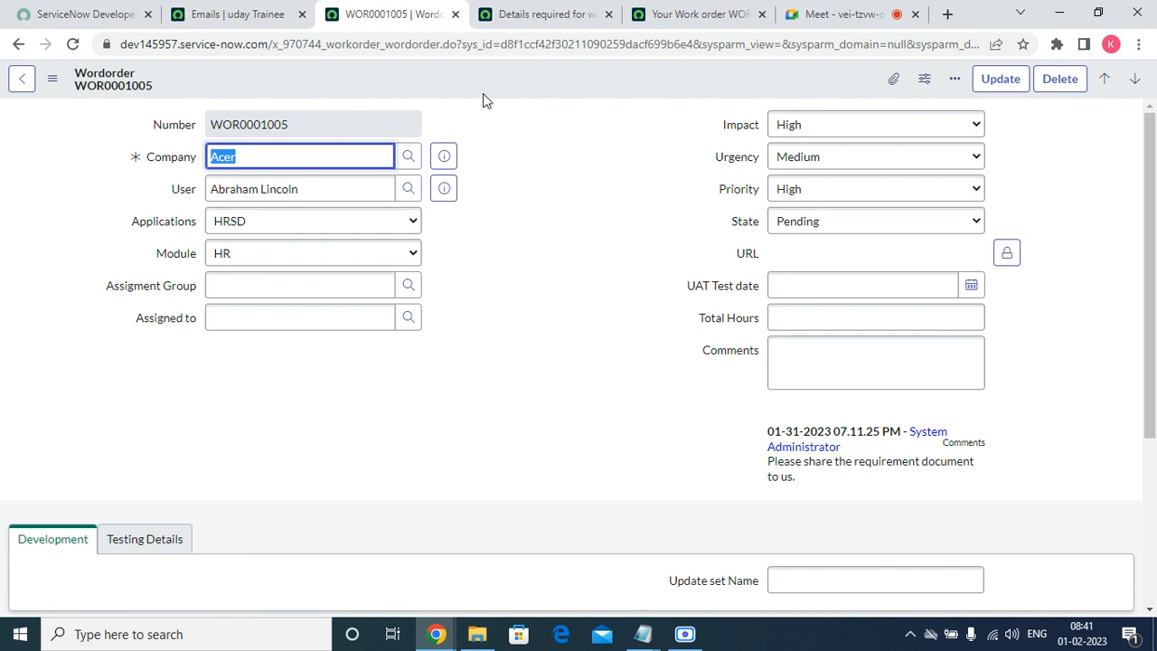
left_click(809, 344)
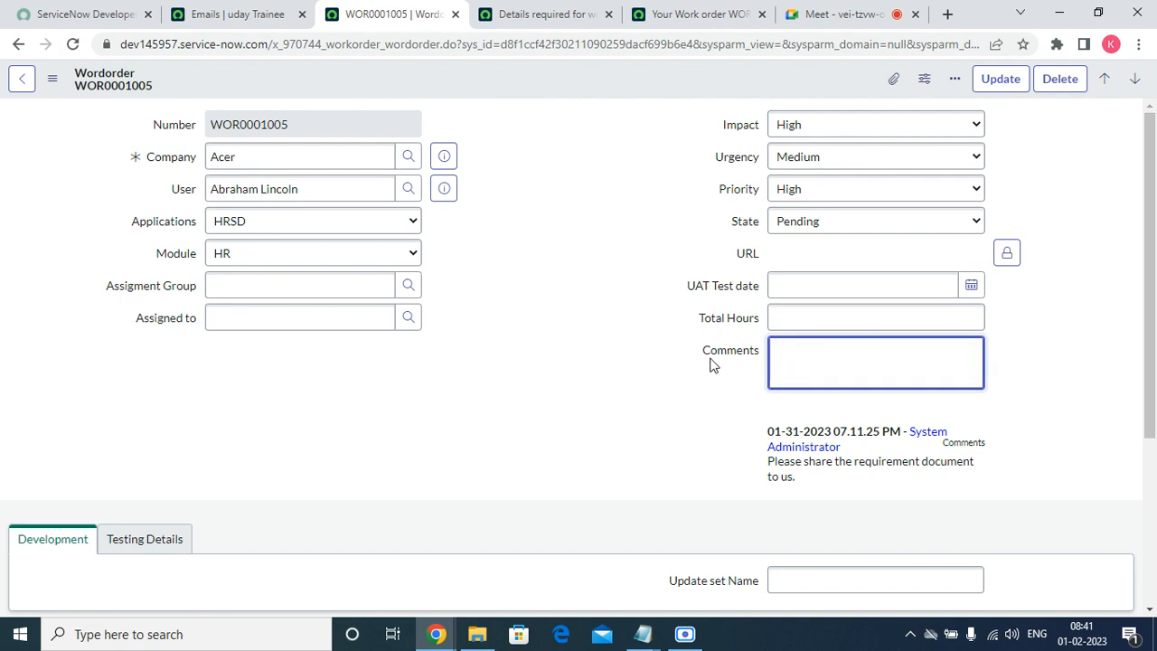
left_click_drag(768, 447, 852, 434)
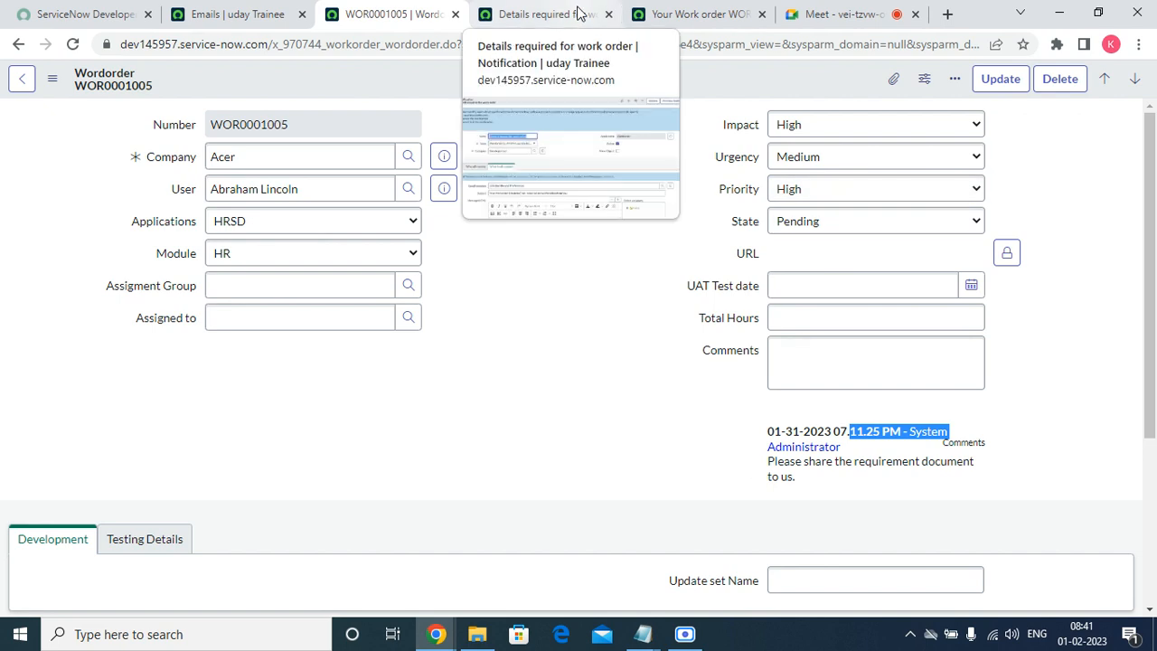
Refresh the Emails list to show the newly generated email.
left_click(230, 13)
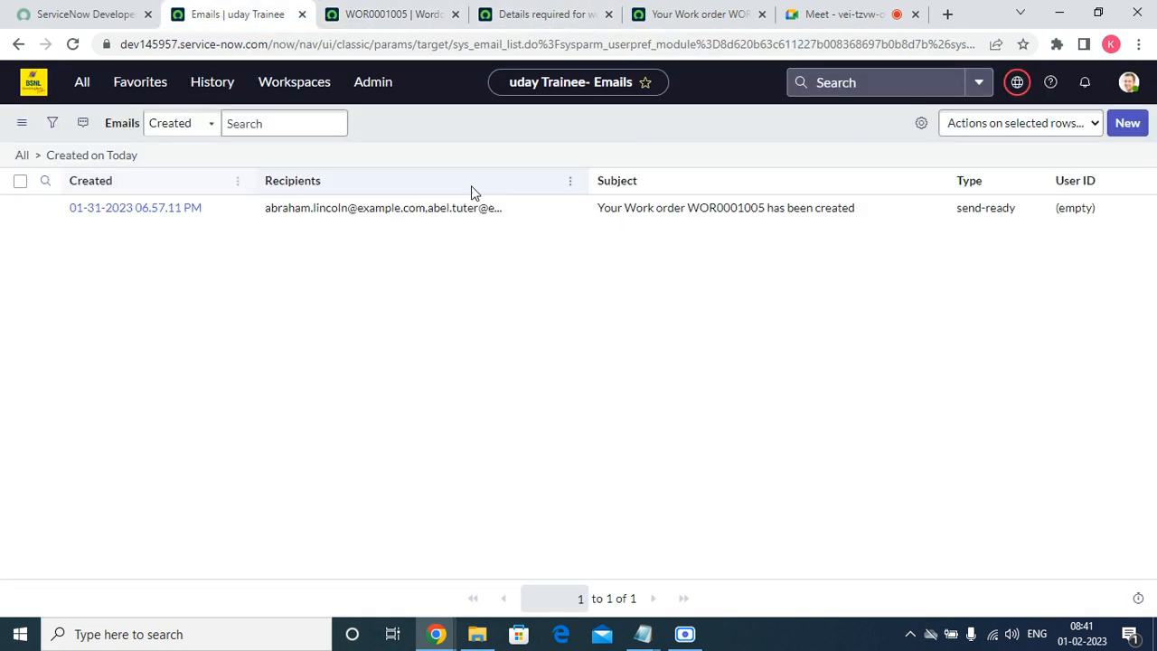
right_click(517, 138)
left_click(550, 217)
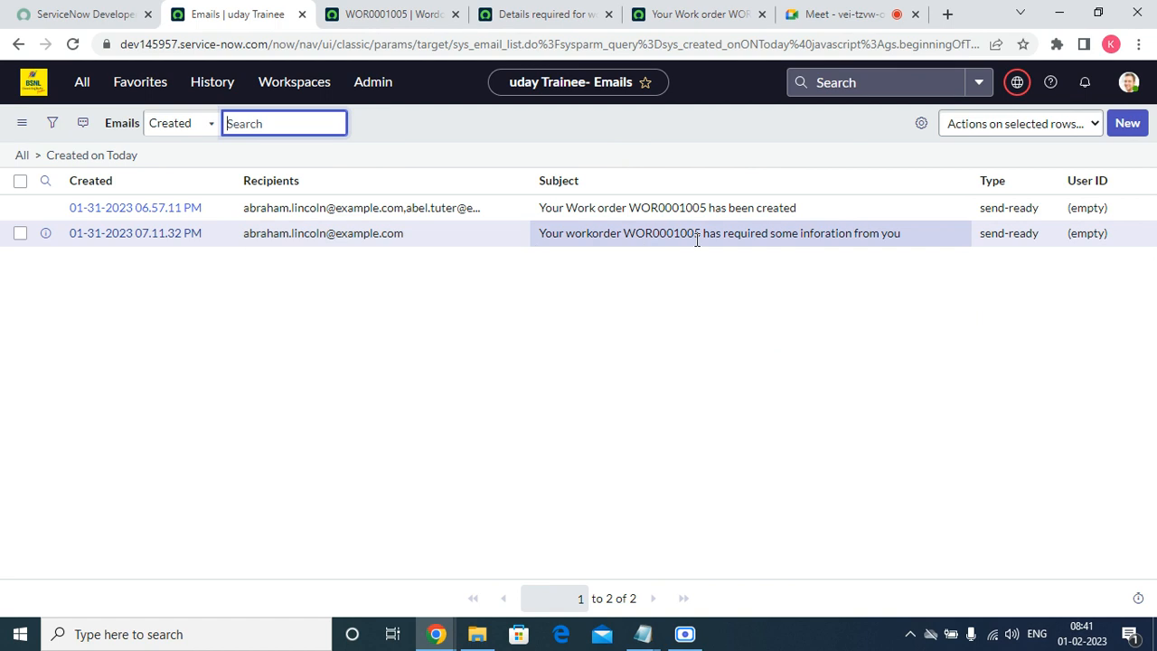
Open the new WOR0001005 email record and check its subject and recipient.
middle_click(44, 234)
left_click(357, 15)
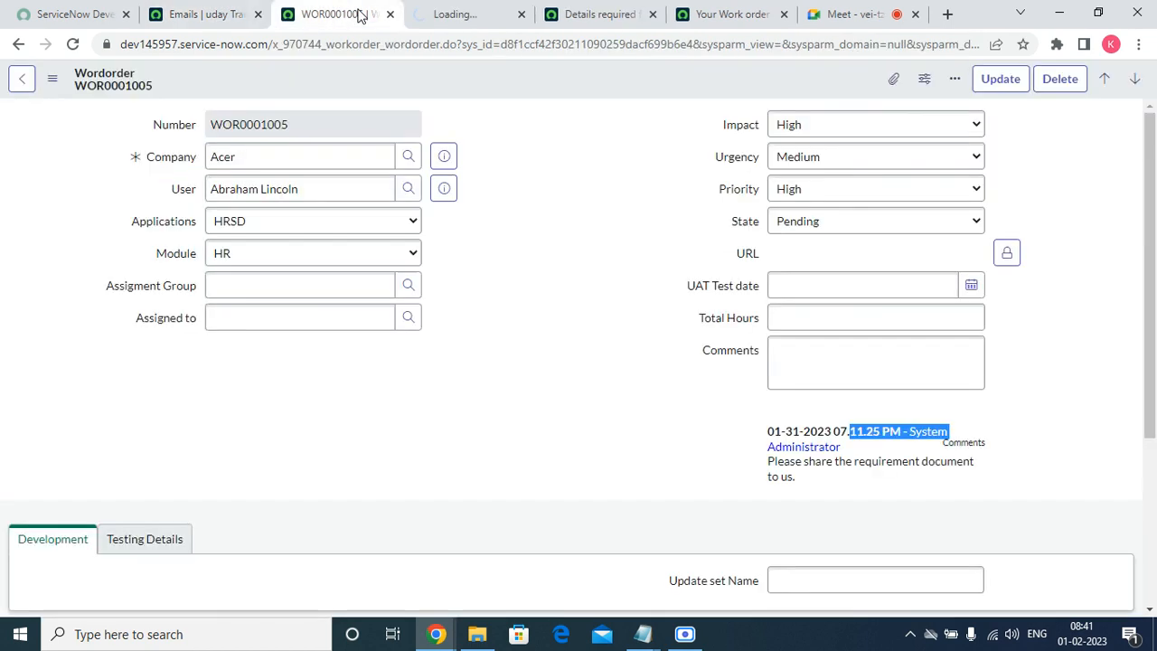
left_click(425, 15)
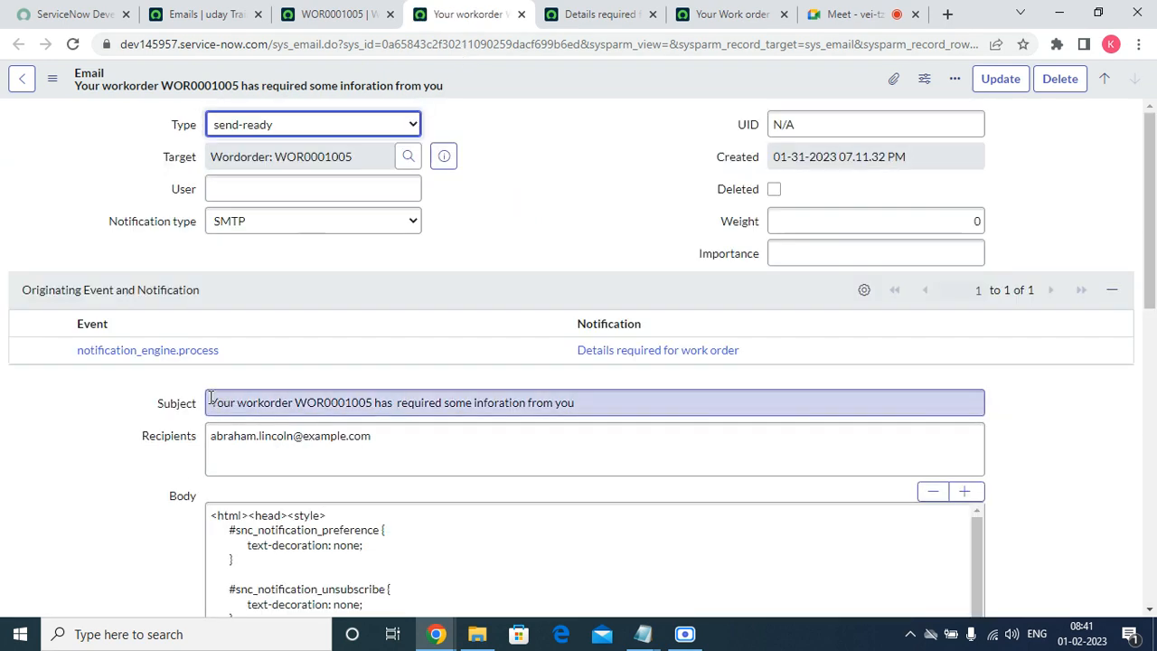
left_click_drag(208, 403, 264, 403)
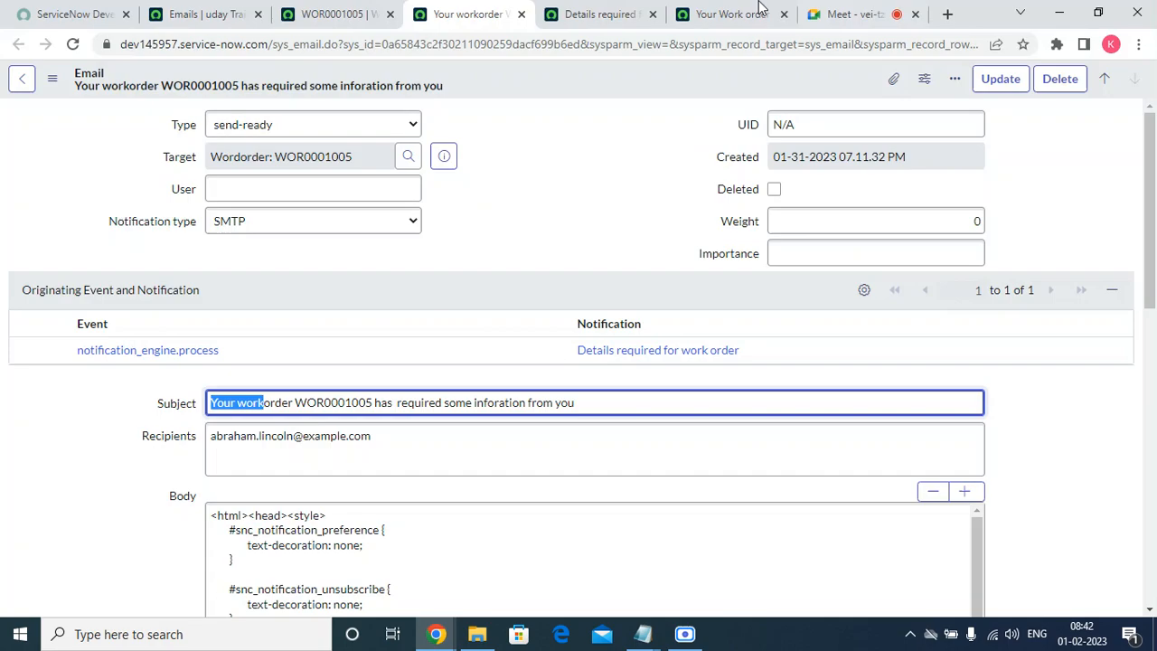
key("super+d")
triple_click(416, 444)
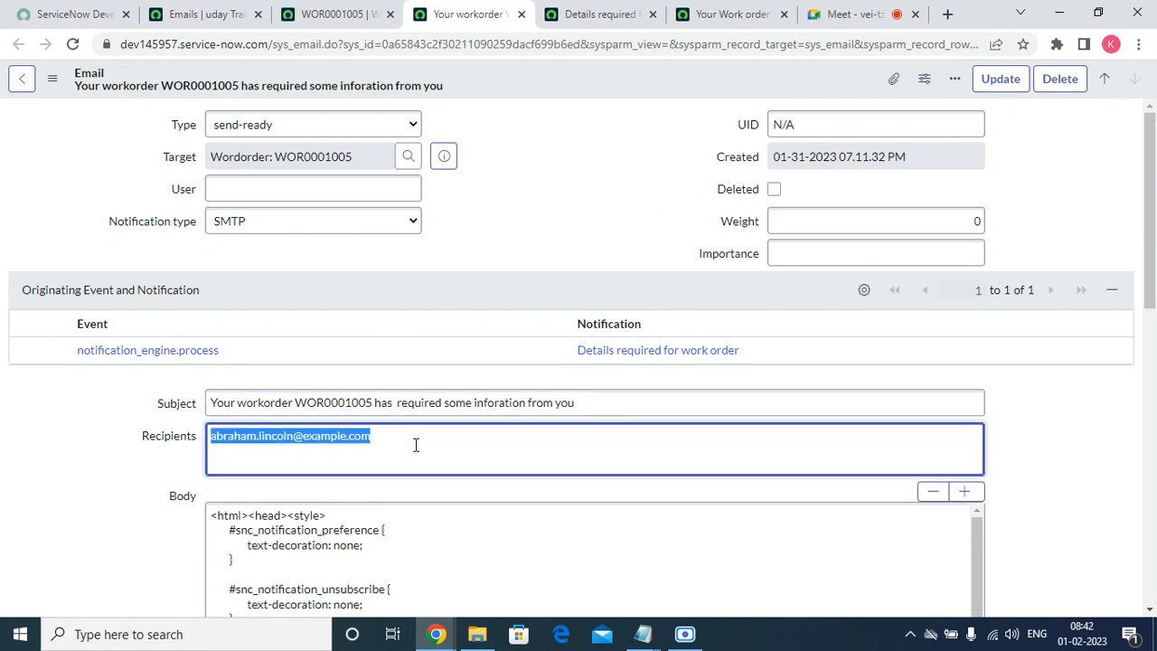
Review the notification's send conditions and recipients, then return to the WOR0001005 email record.
left_click(613, 14)
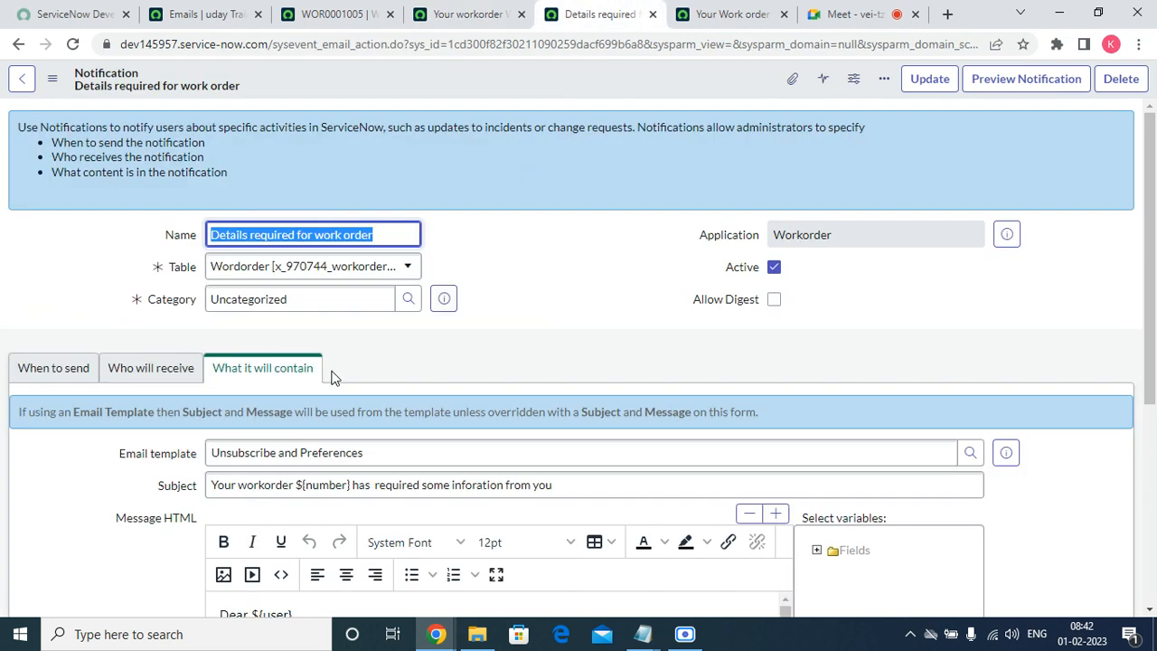
left_click(53, 368)
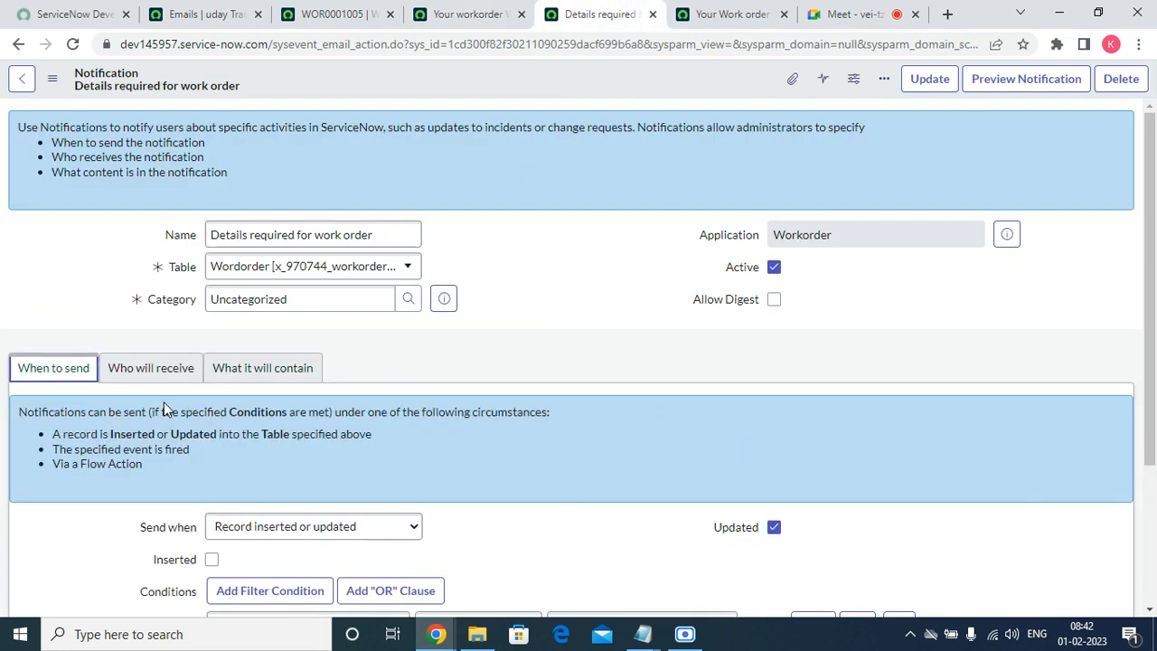
scroll(319, 440, "down", 2)
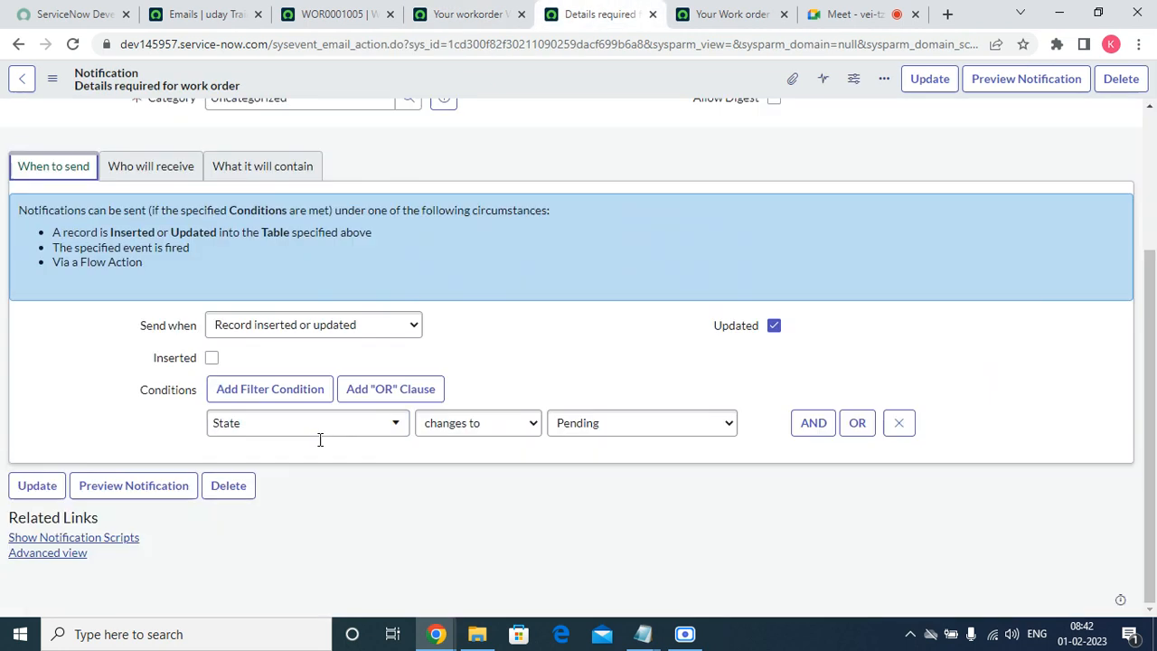
left_click(161, 171)
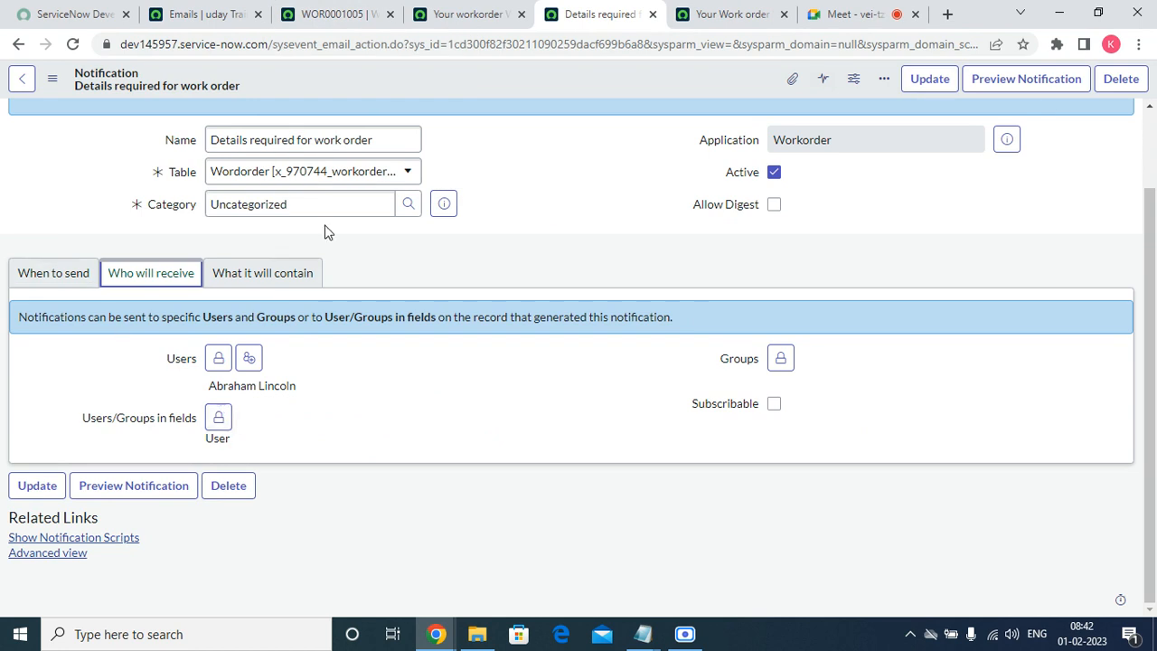
left_click(418, 16)
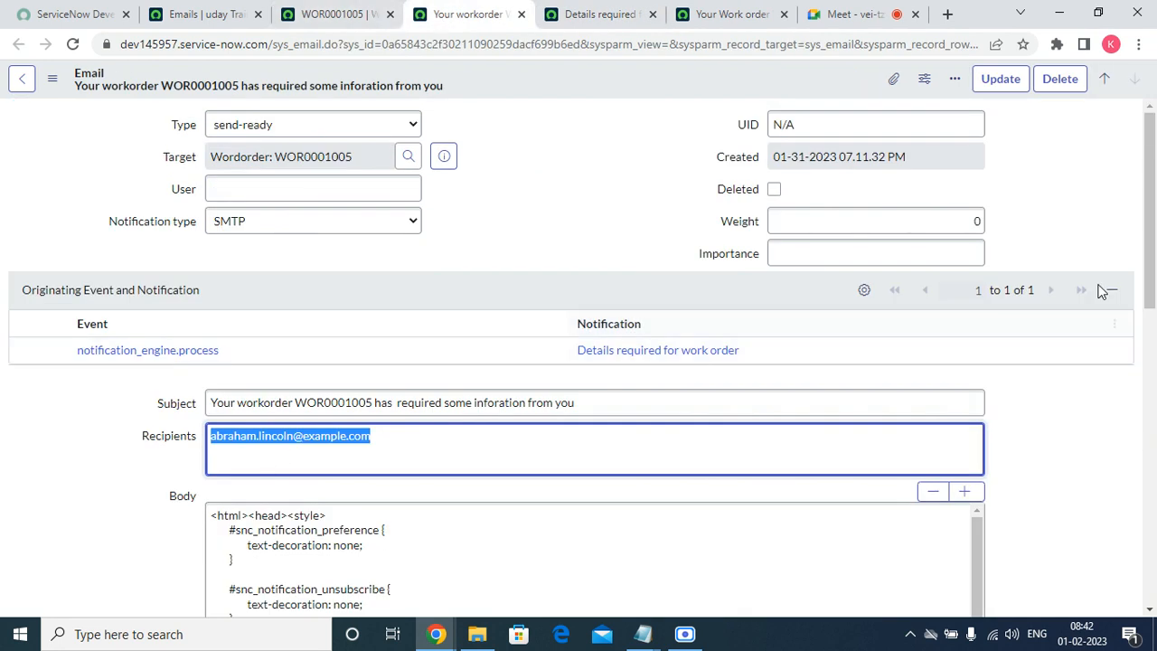
Preview the Details required email, then open the work order creation email in a new tab and preview it.
scroll(523, 457, "down", 10)
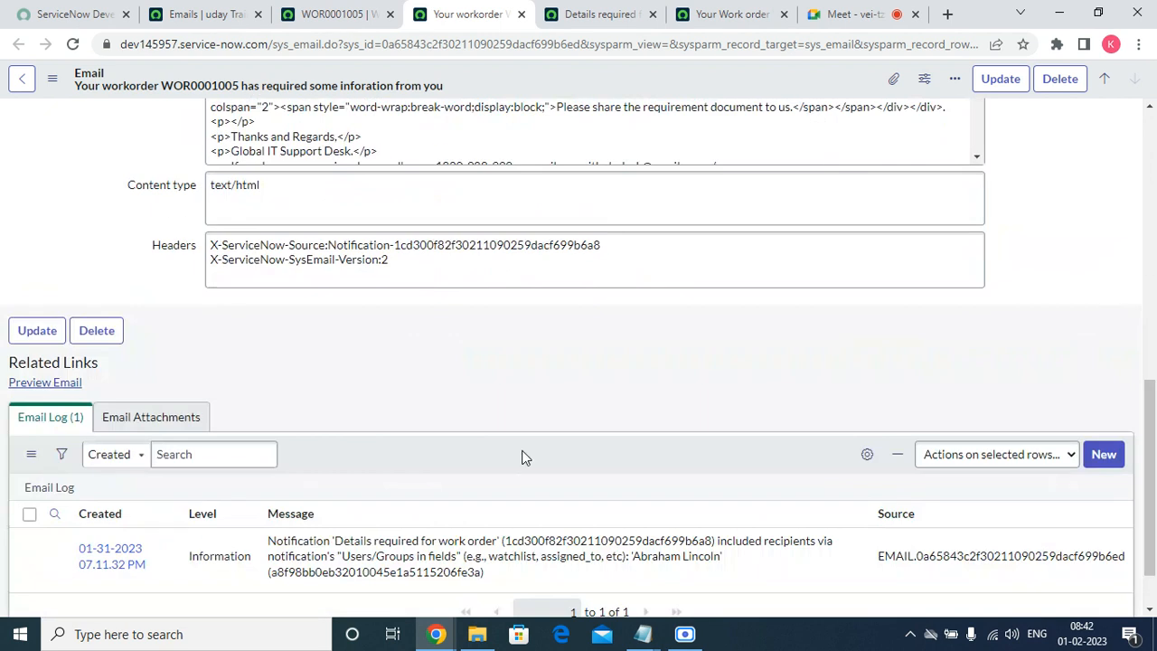
left_click(50, 384)
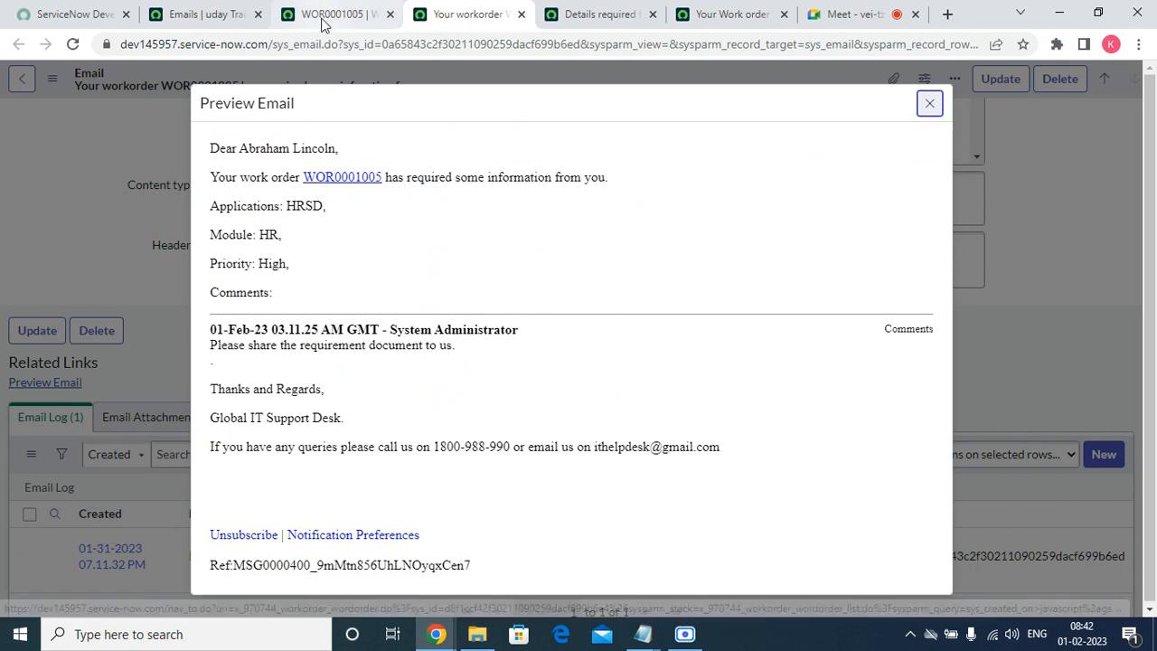
left_click(199, 13)
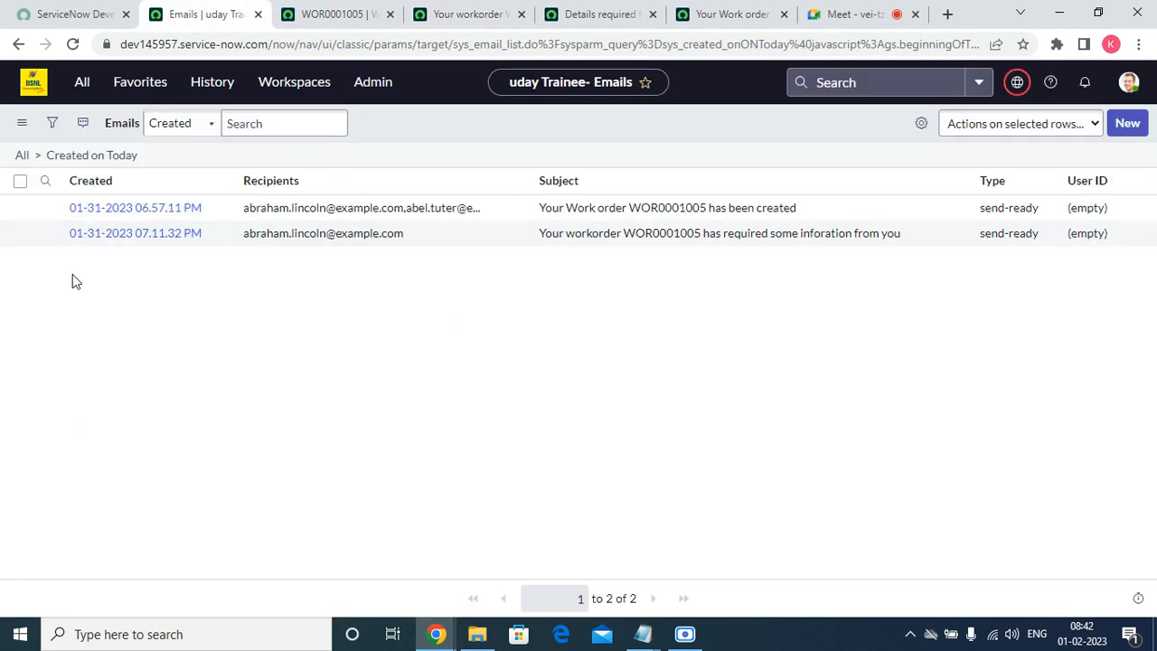
right_click(49, 213)
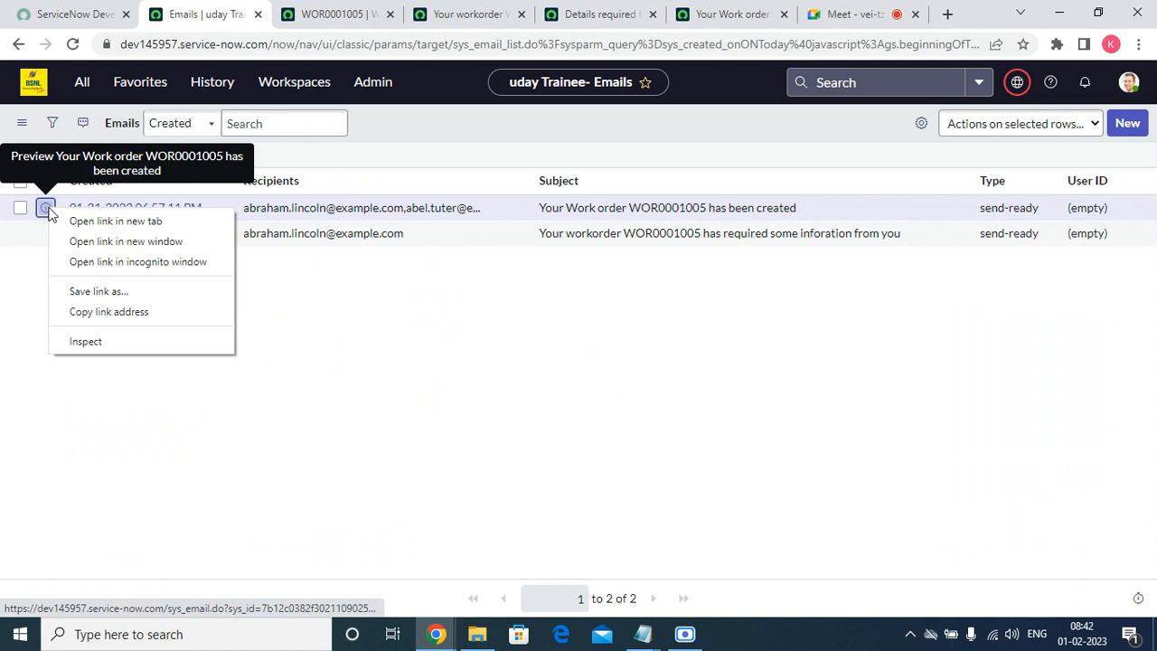
left_click(99, 222)
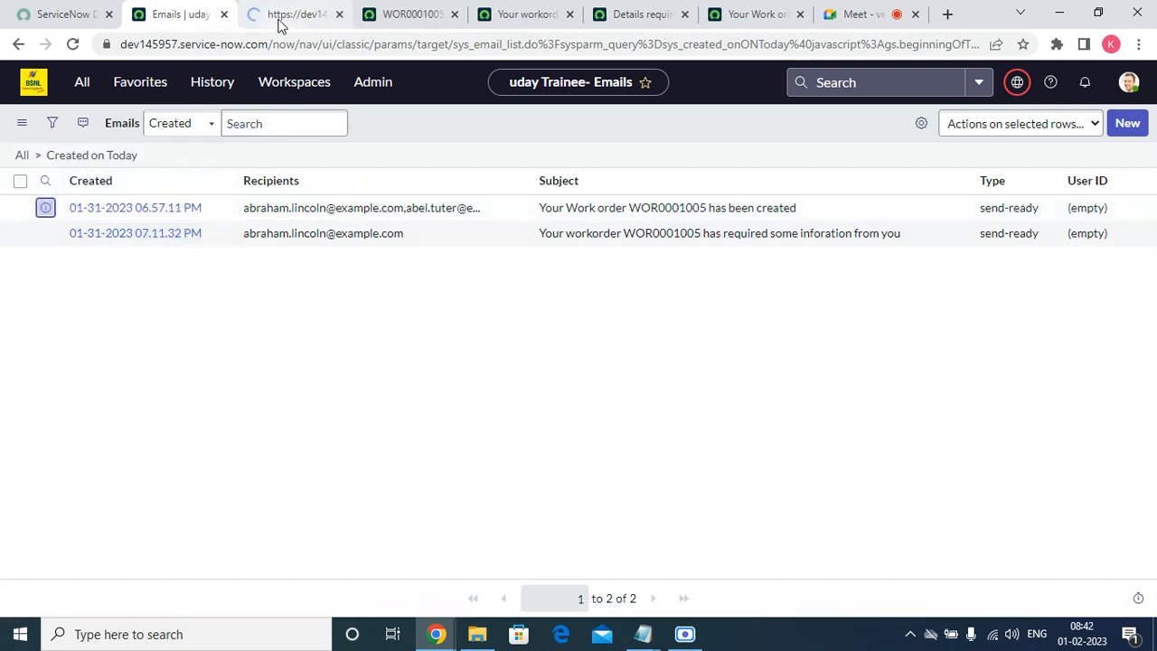
left_click(282, 14)
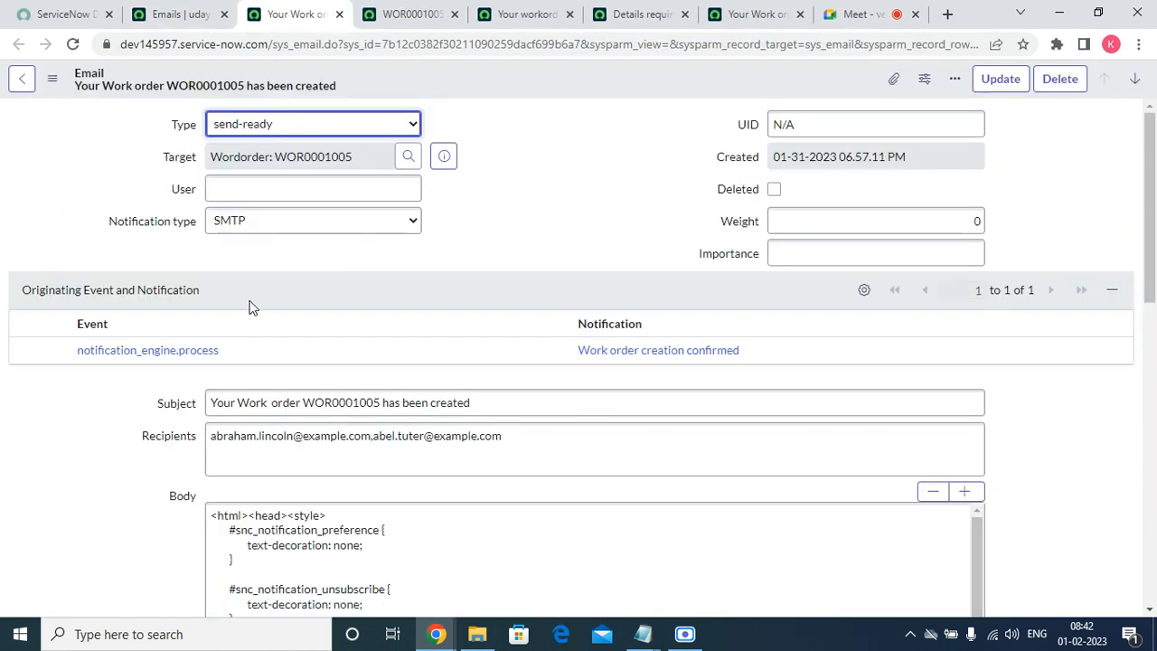
scroll(251, 304, "down", 15)
left_click(61, 268)
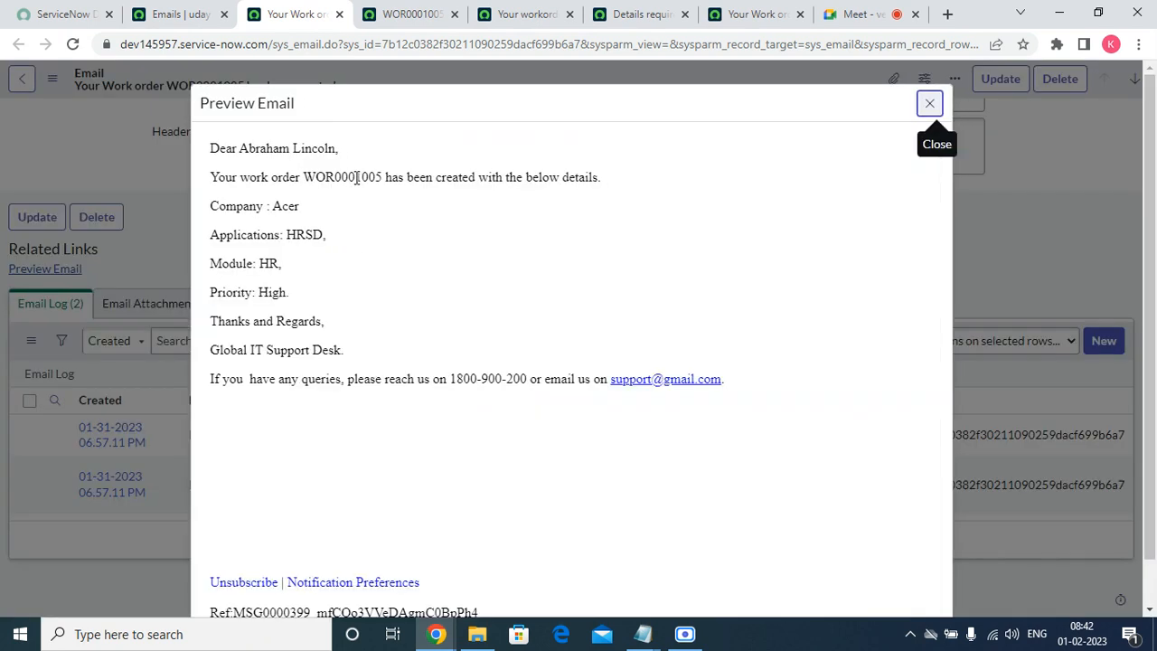
double_click(357, 177)
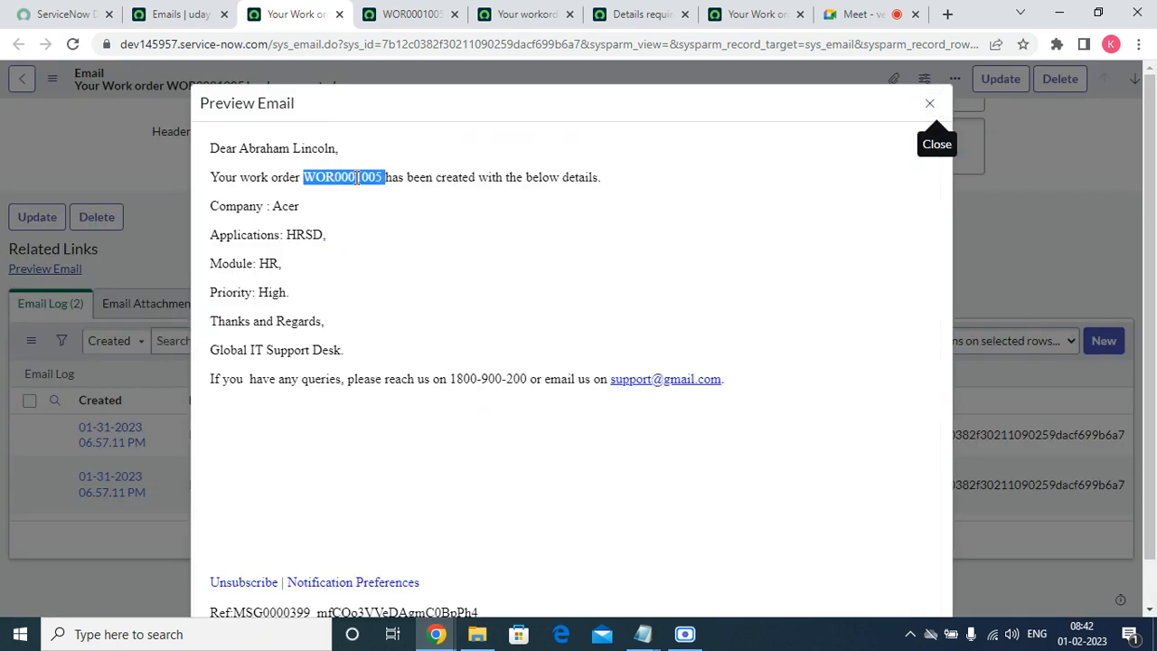
Reorder the email preview tab, then open WOR0001005 from the email's link and close it again.
left_click(386, 19)
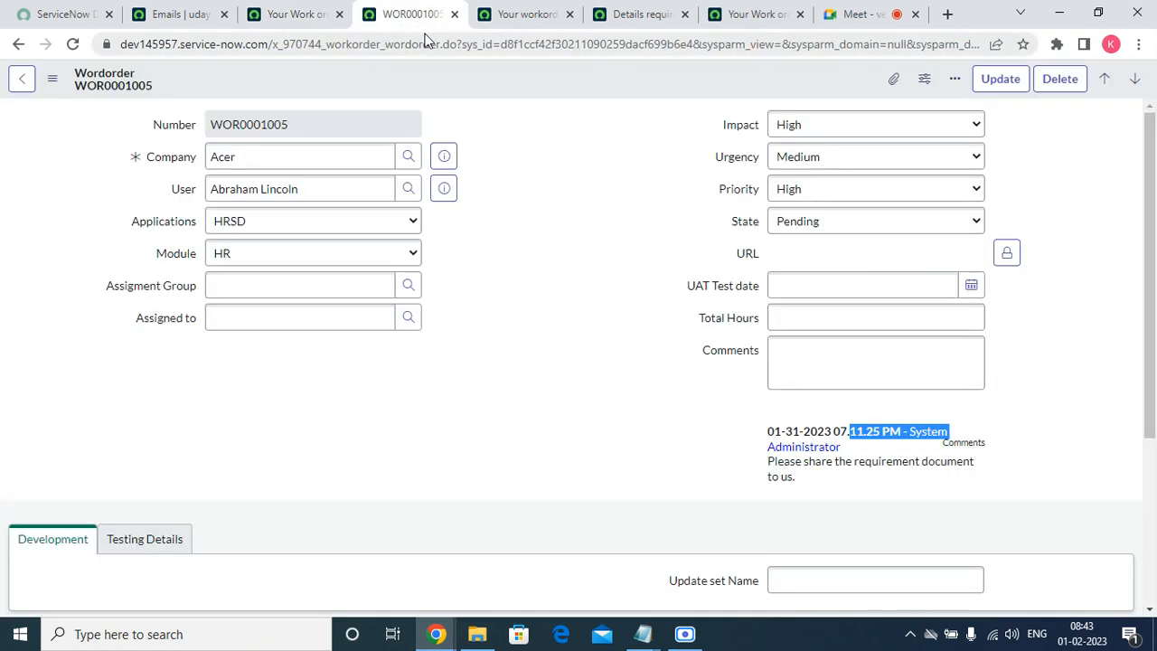
left_click(495, 18)
left_click_drag(495, 18, 372, 7)
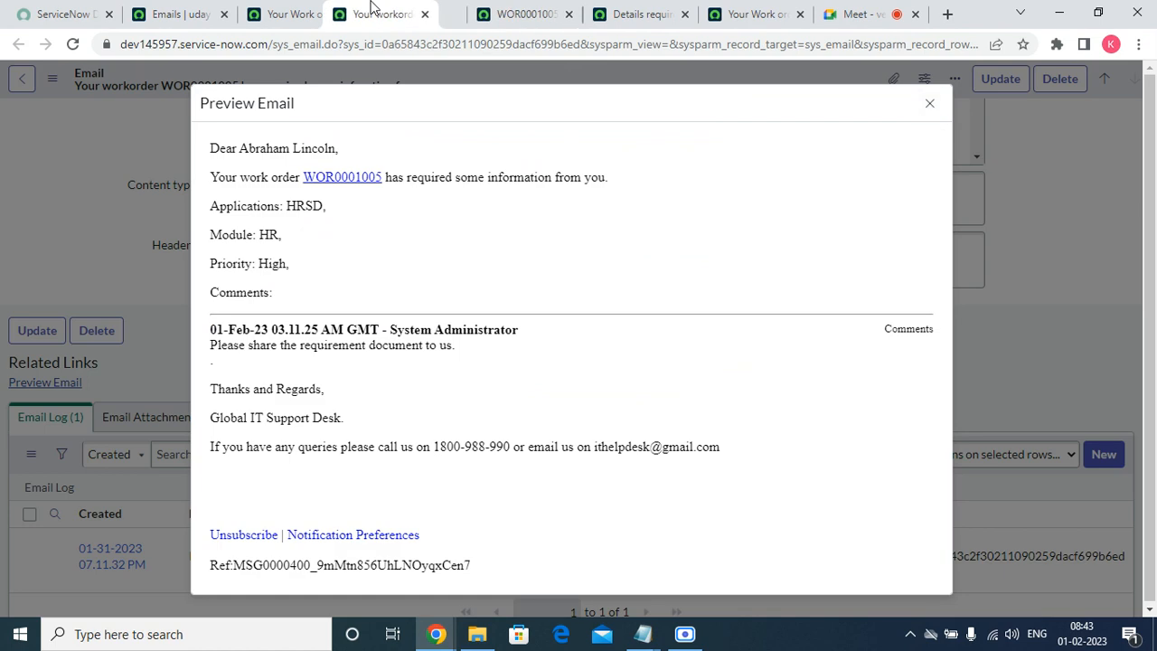
left_click(357, 179)
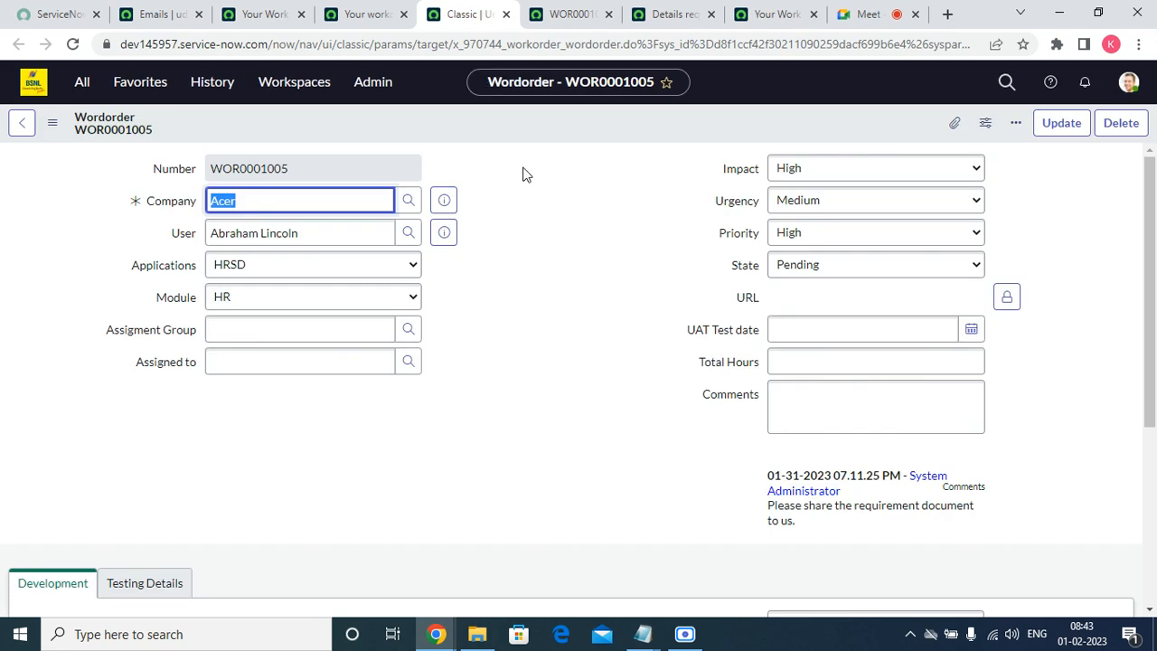
left_click(506, 13)
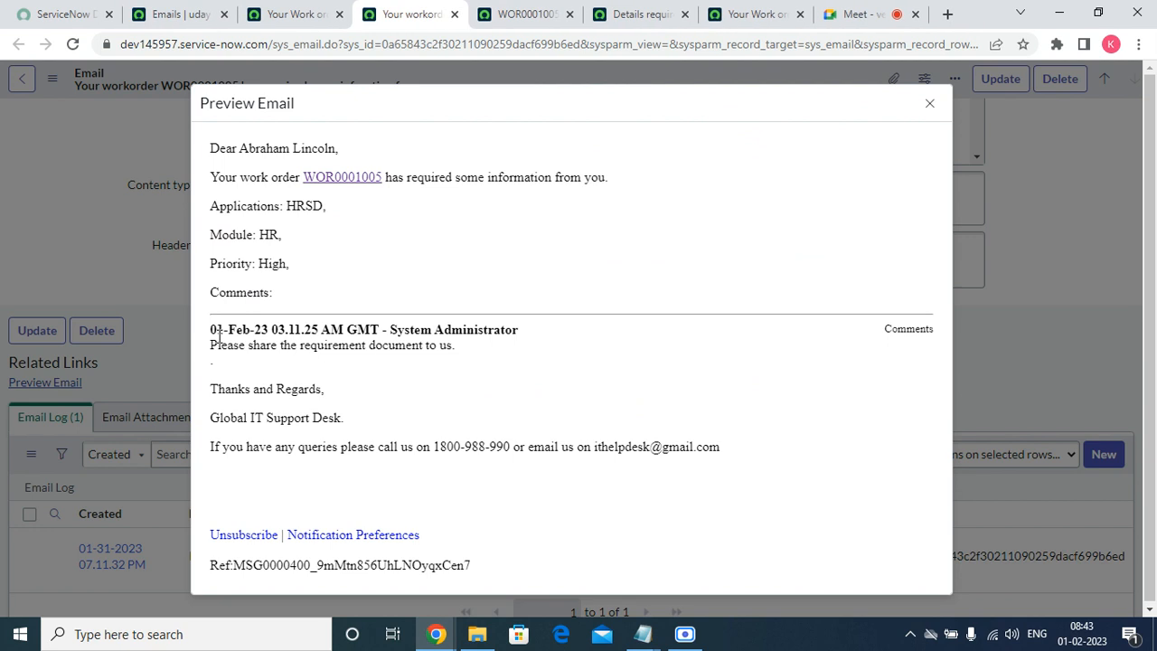
Check the comment requesting the requirement document and the message reference, then close the preview.
left_click_drag(211, 330, 354, 341)
left_click(417, 365)
triple_click(363, 566)
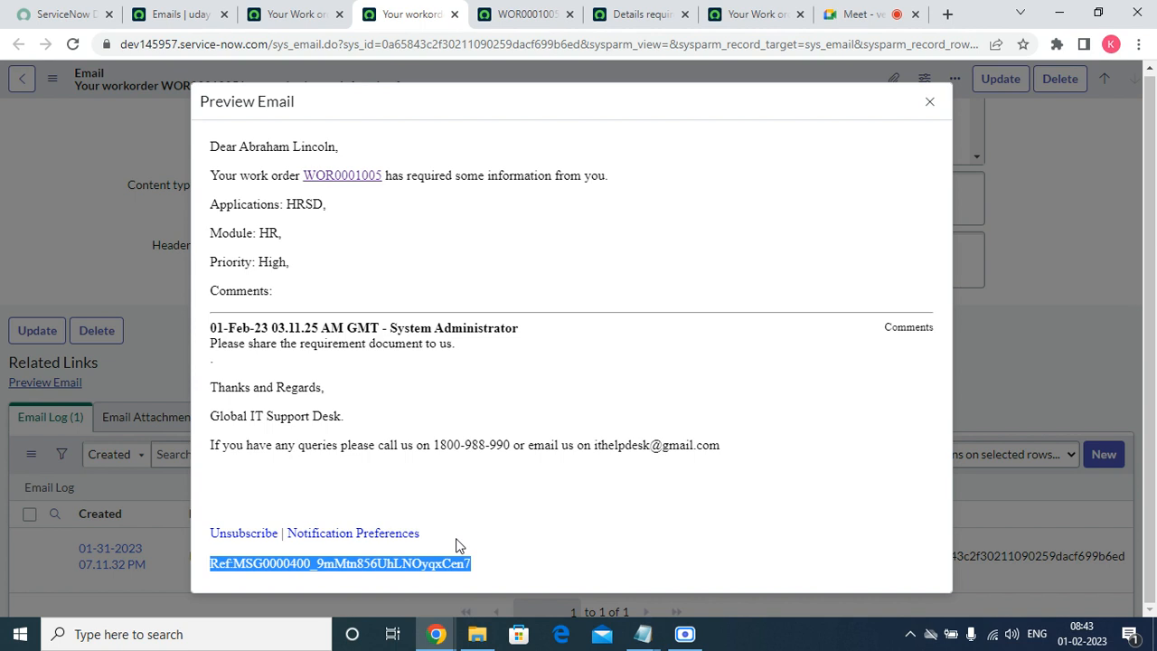
left_click(931, 105)
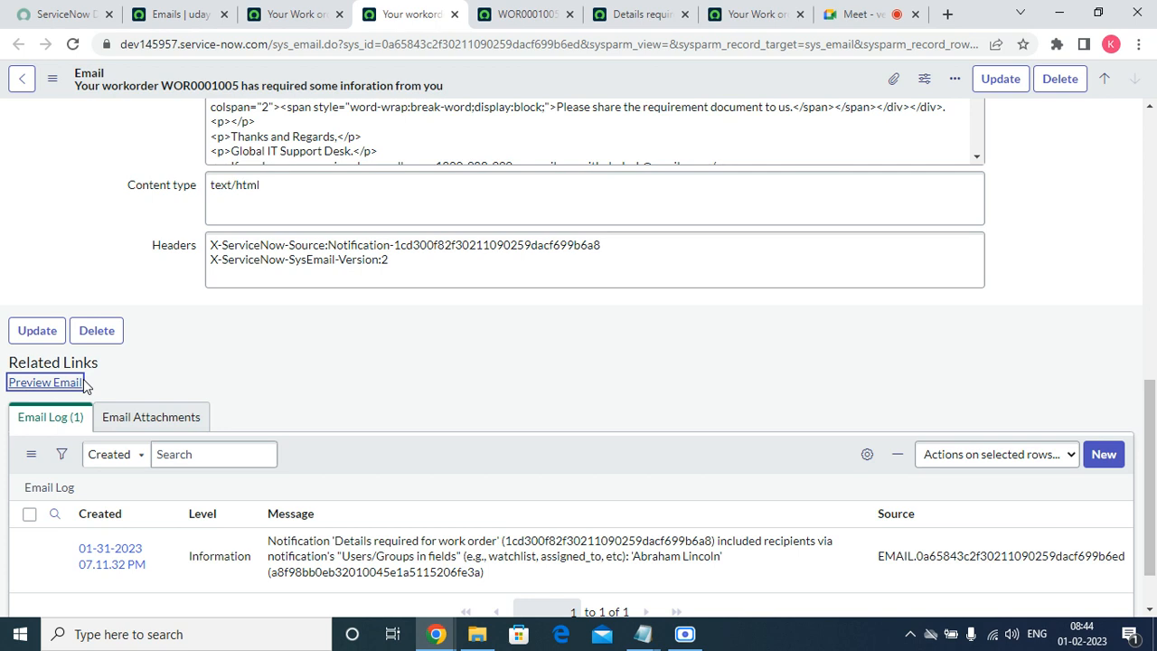
left_click(561, 14)
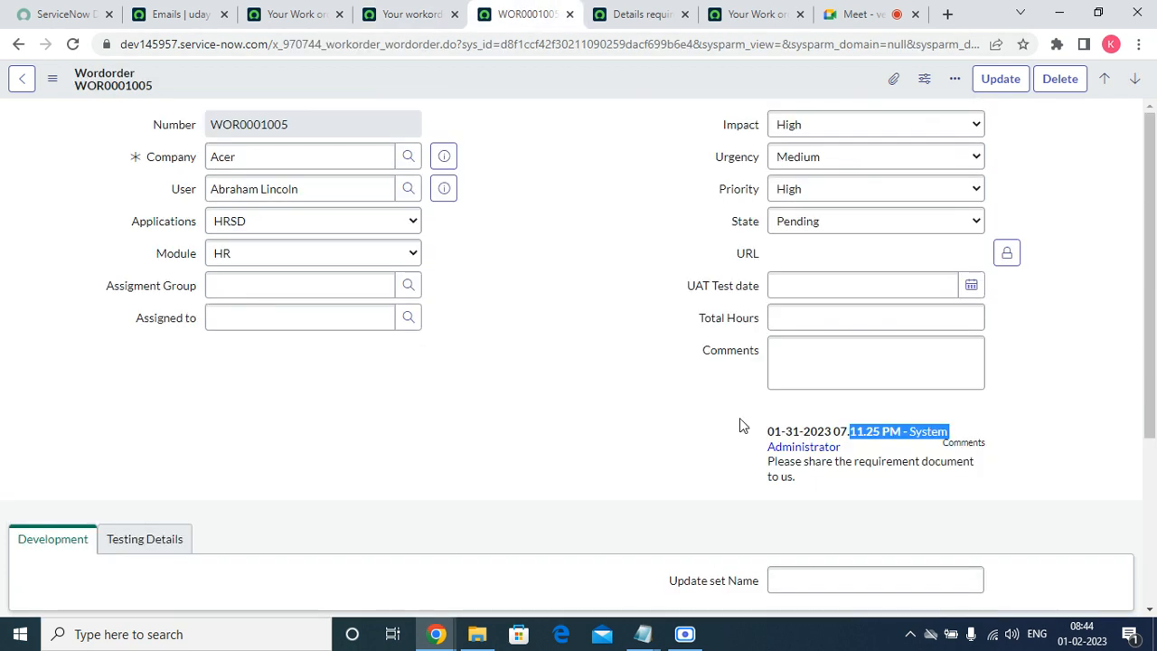
Pick In Progress in WOR0001005's State list, then focus the assignment group and Assigned to fields.
left_click(813, 250)
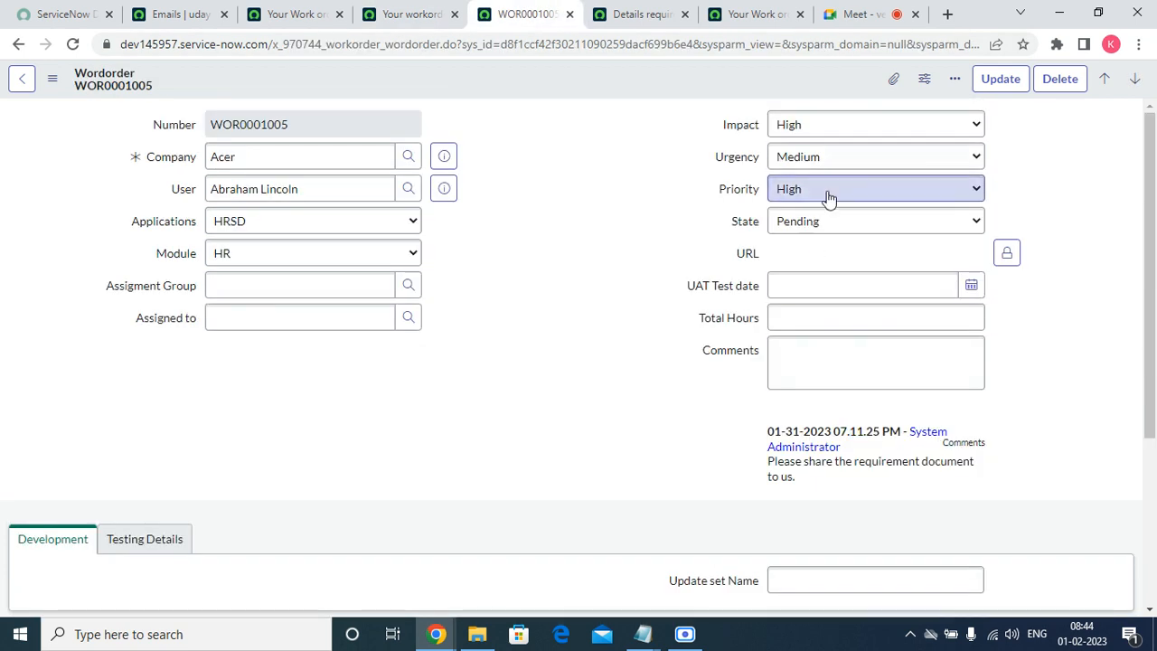
left_click(818, 223)
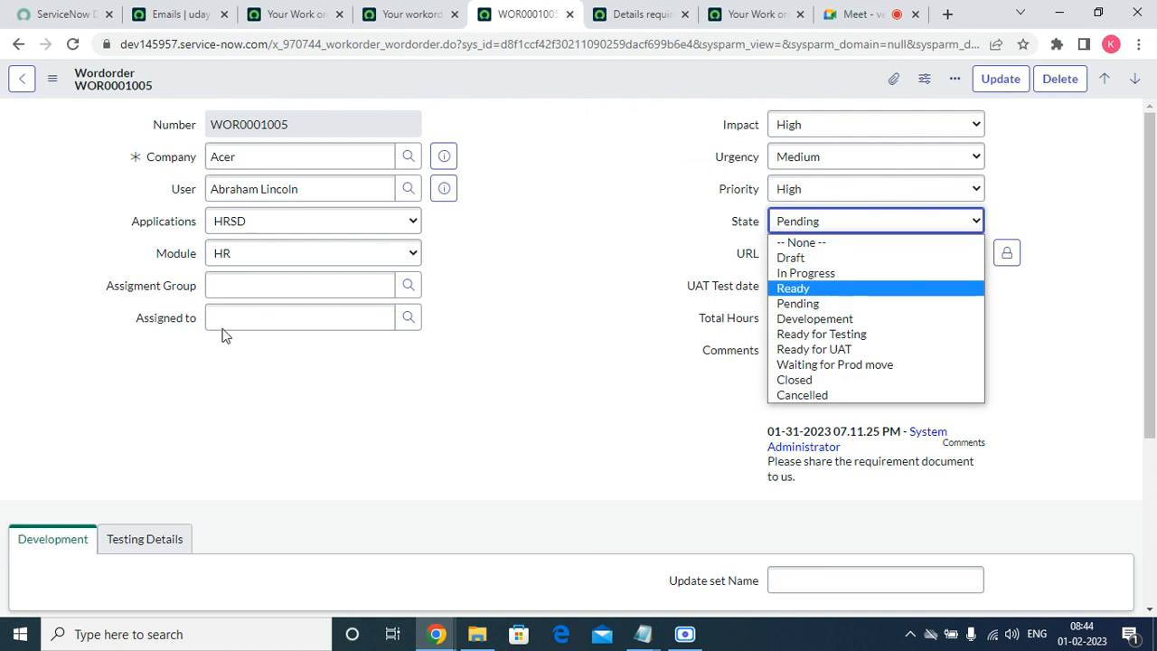
left_click(797, 307)
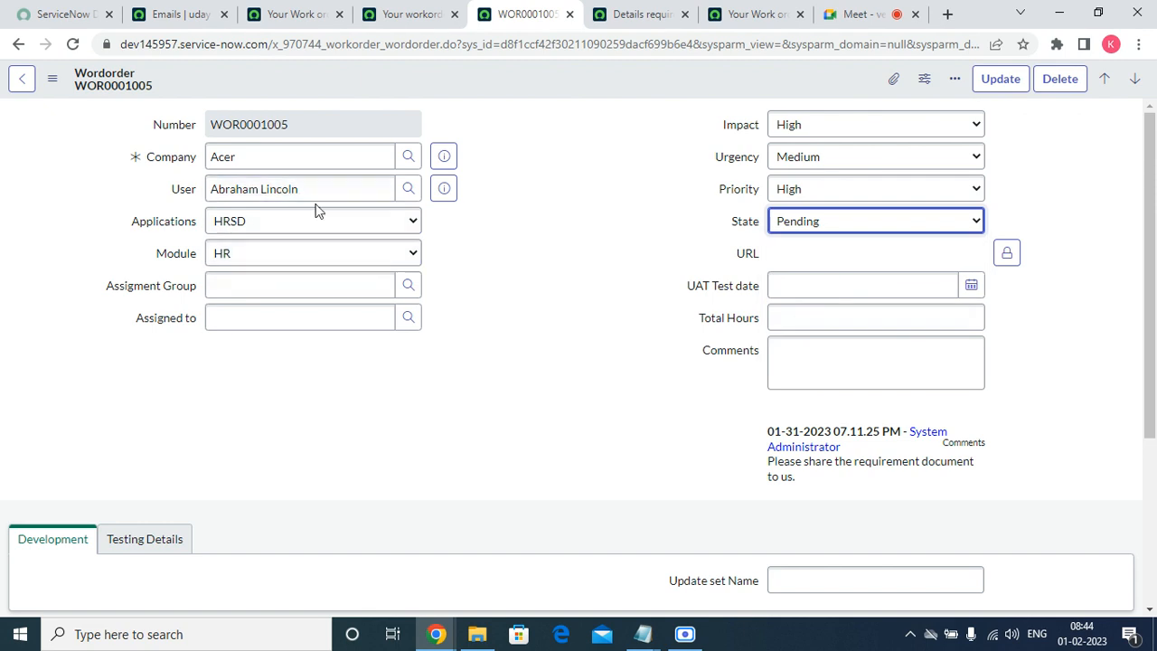
left_click_drag(303, 190, 208, 190)
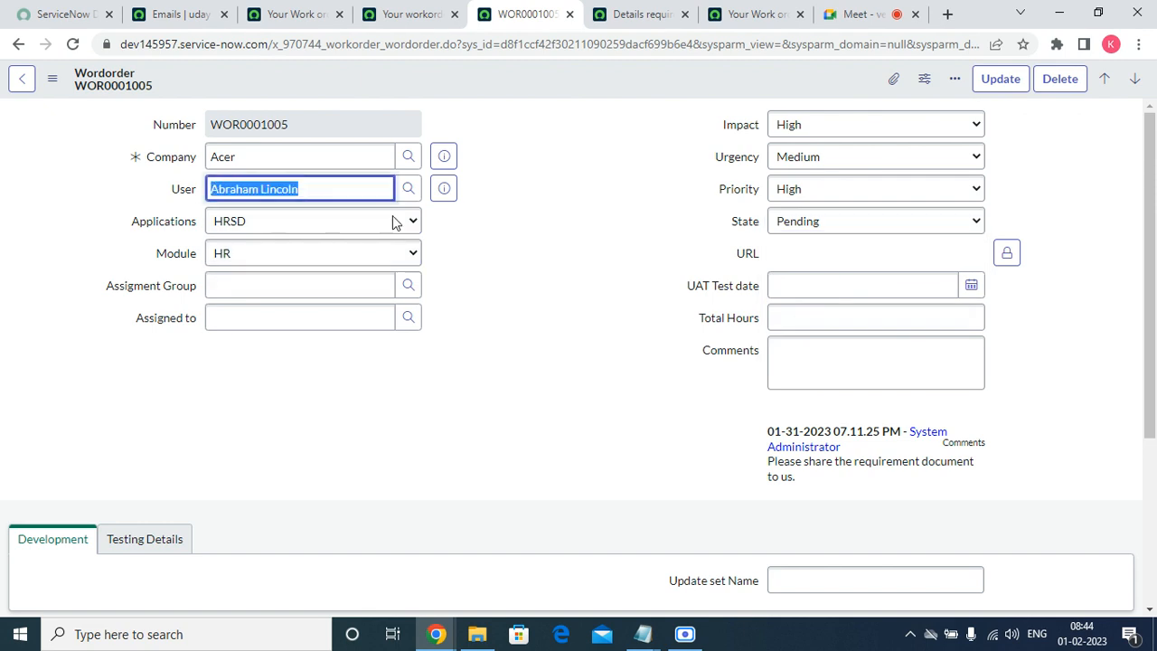
left_click(839, 226)
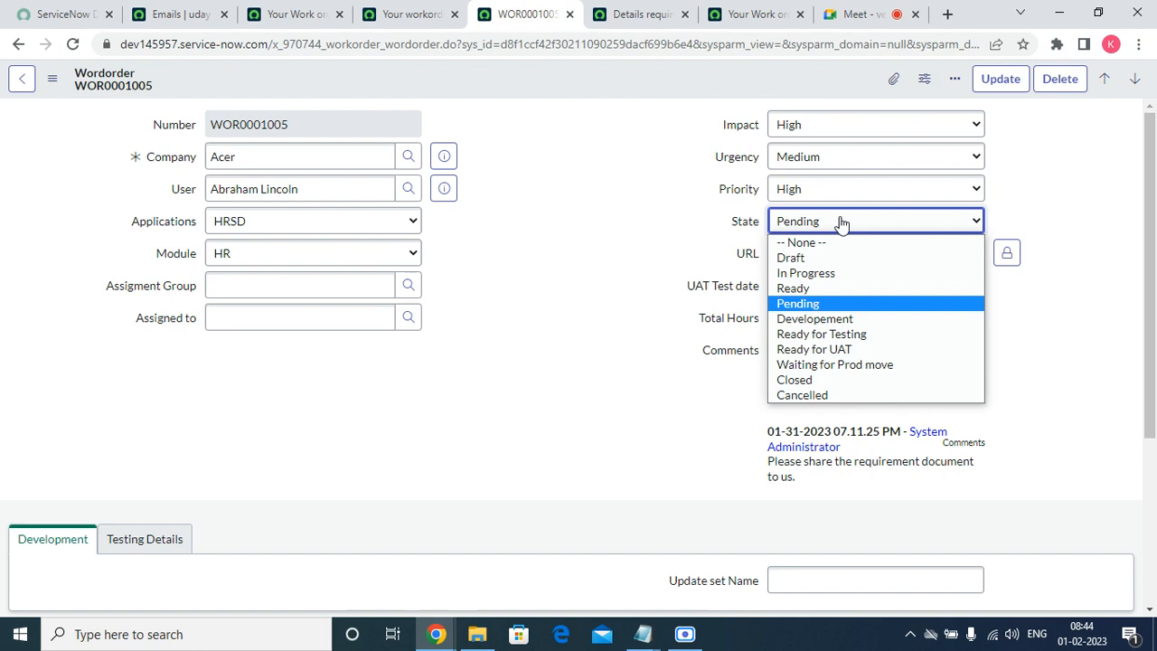
left_click(833, 273)
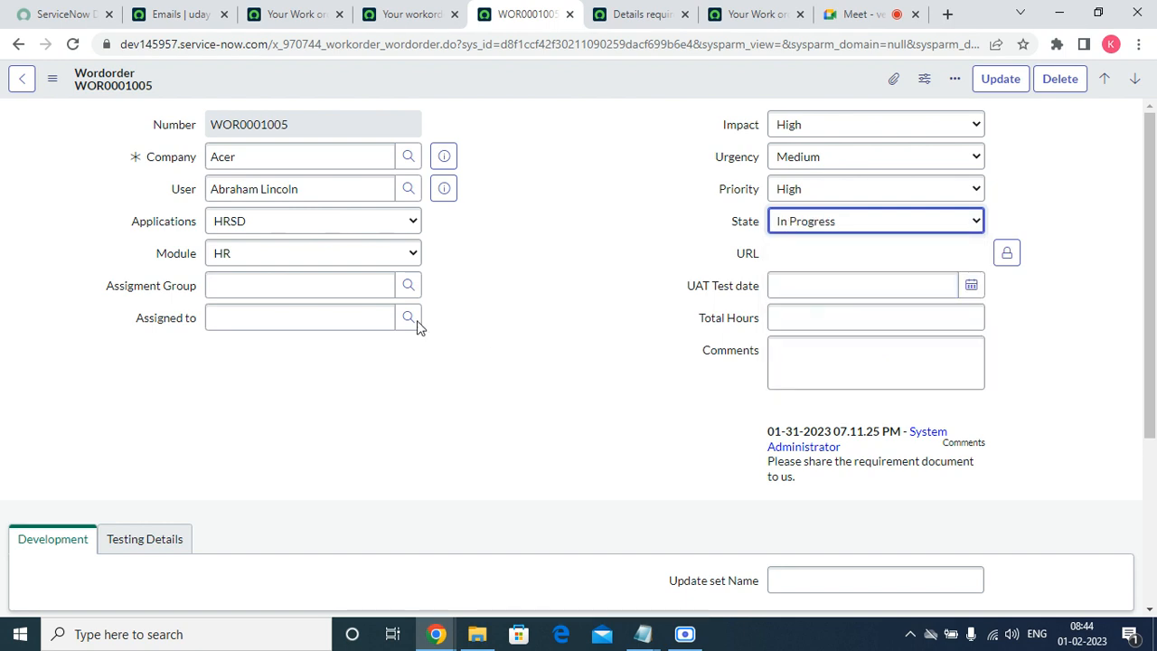
left_click(291, 281)
left_click(287, 313)
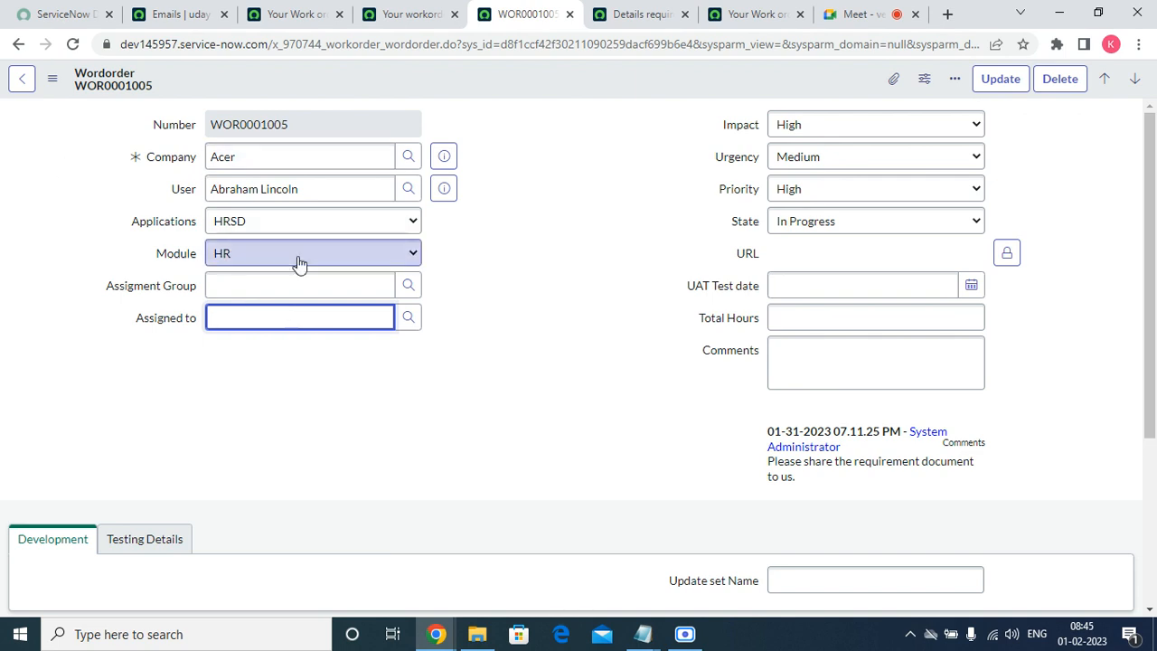
Step WOR0001005's State through Ready for Testing and Ready for UAT to Waiting for Prod move.
left_click(855, 233)
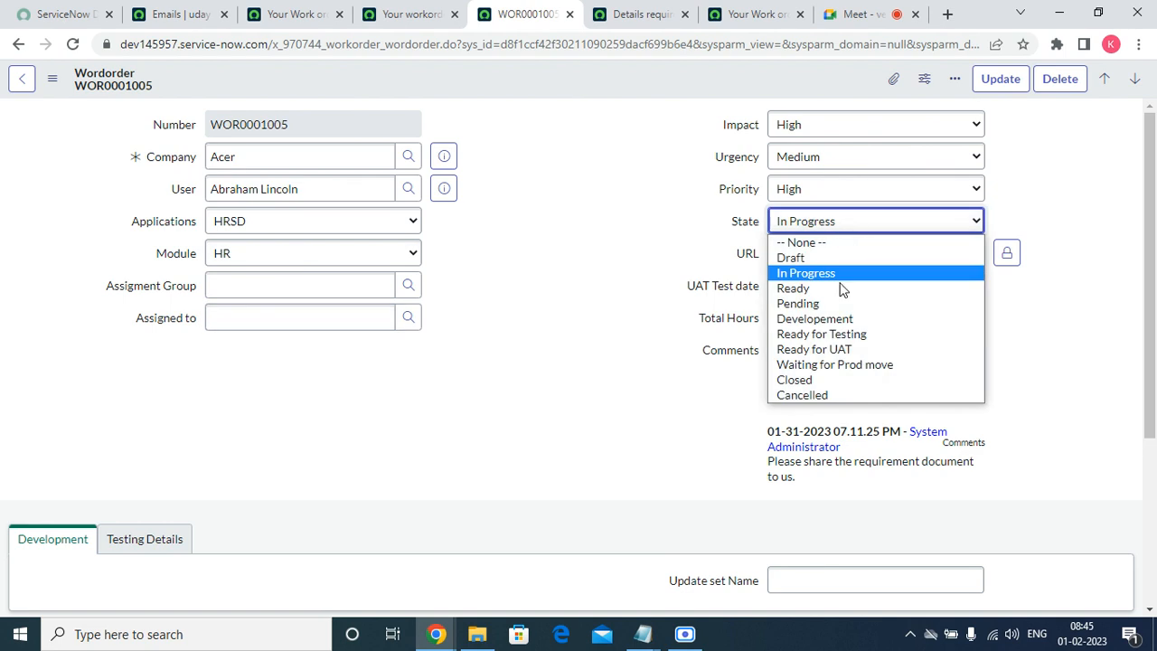
left_click(832, 335)
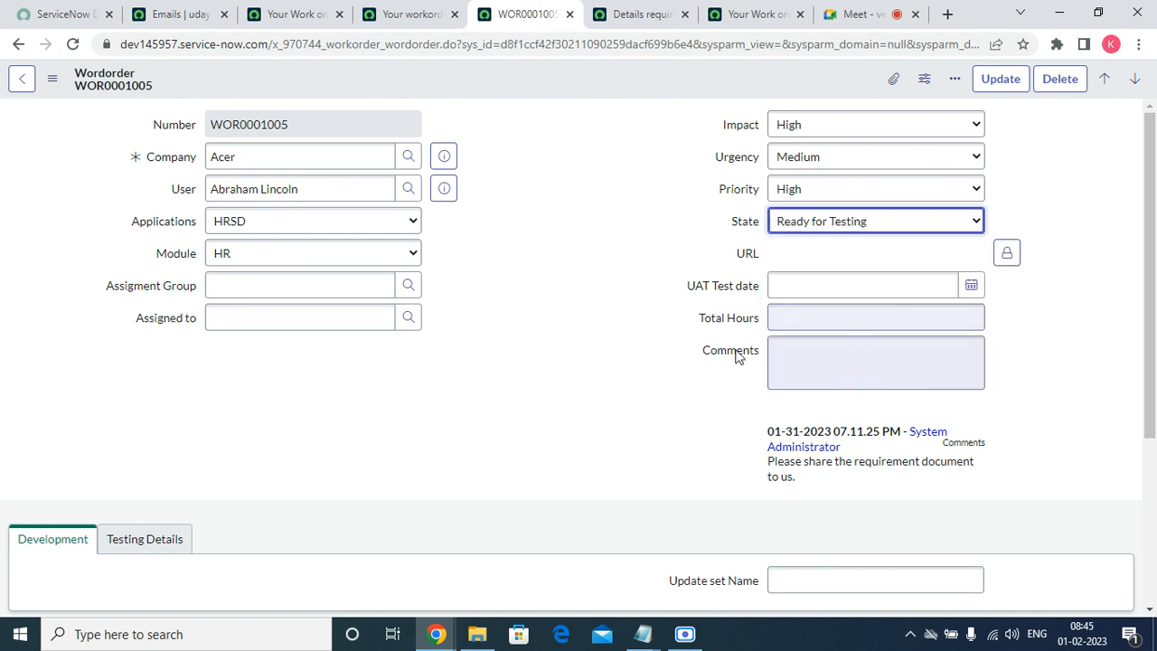
triple_click(261, 188)
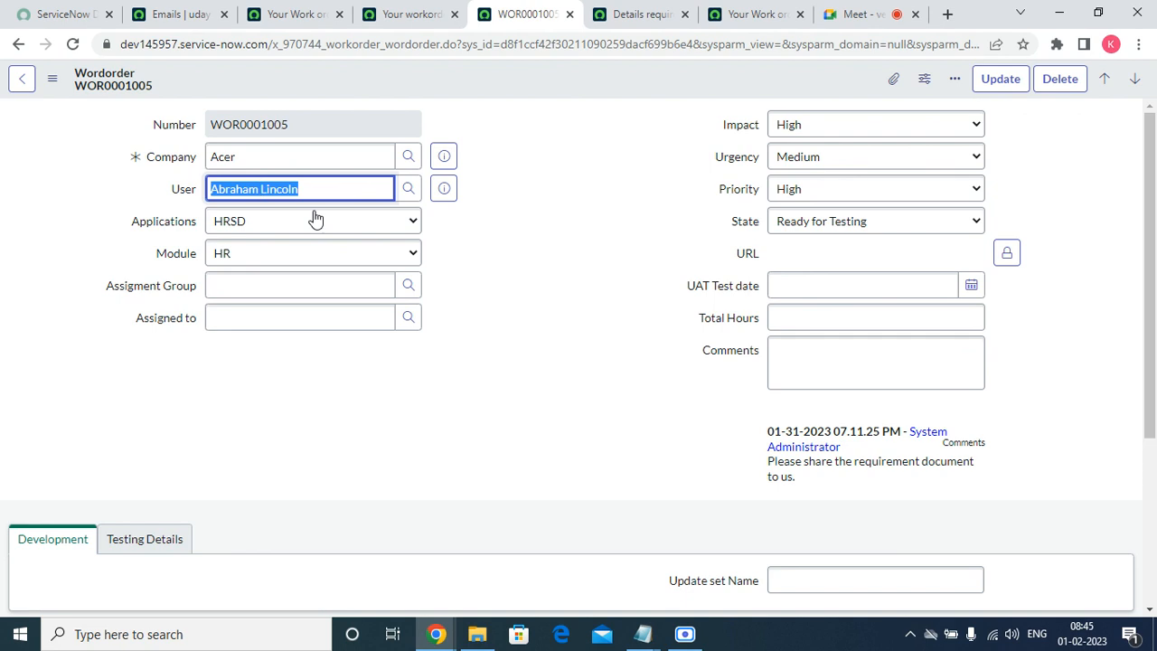
left_click(789, 219)
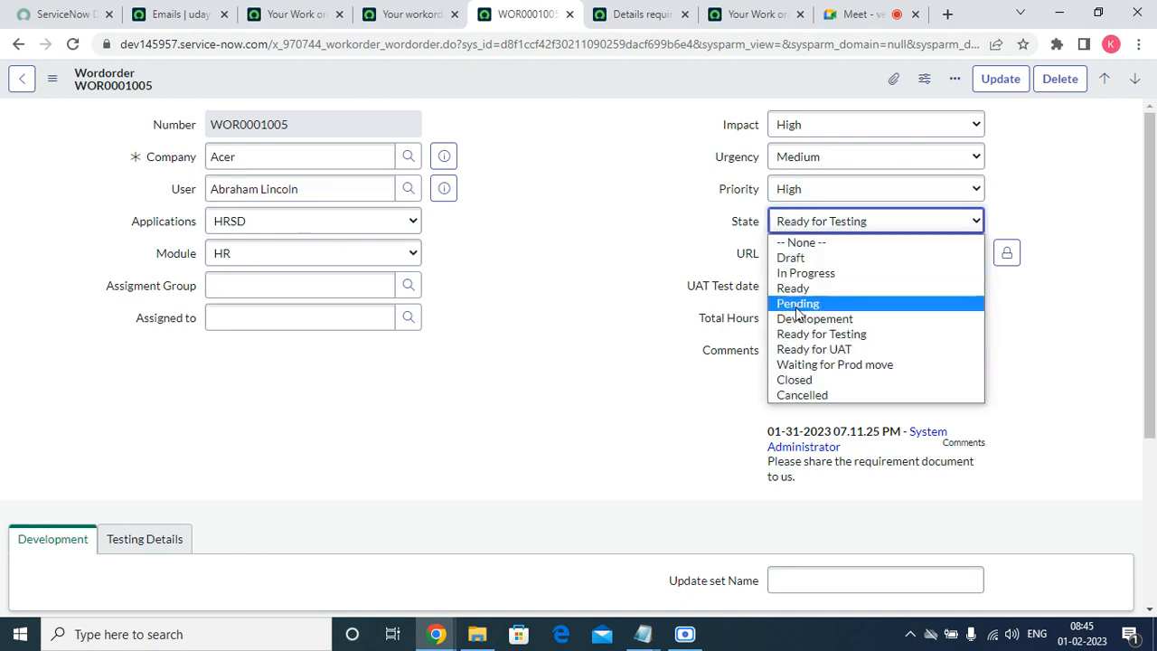
left_click(829, 350)
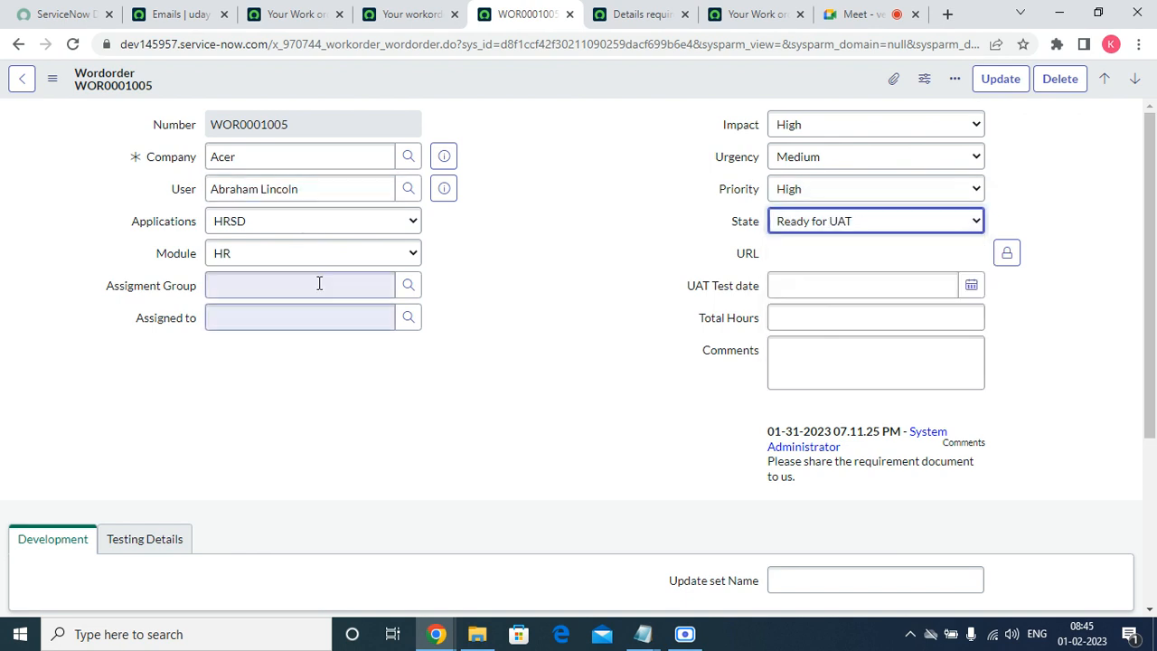
triple_click(280, 189)
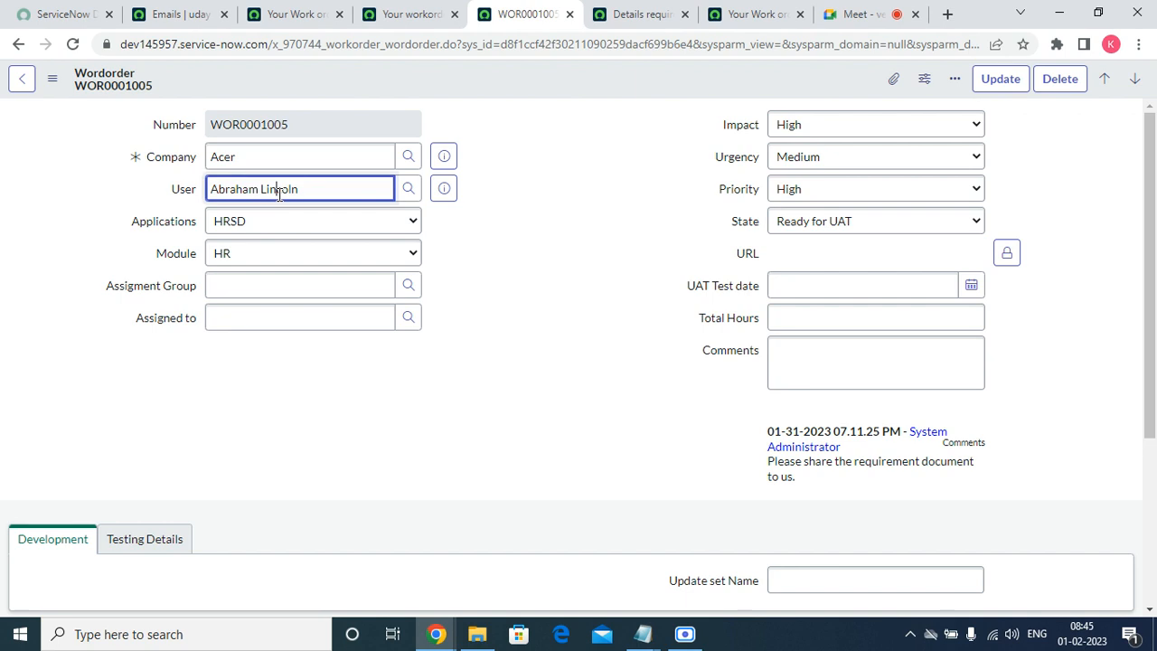
left_click(805, 223)
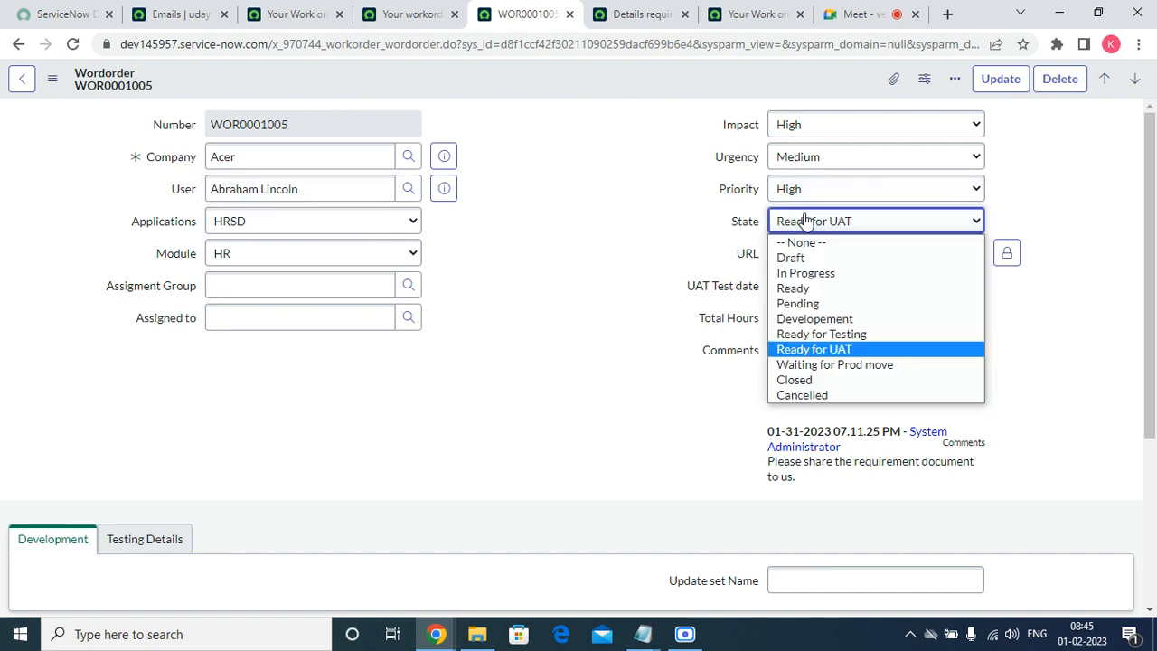
left_click(816, 365)
scroll(1154, 432, "down", 2)
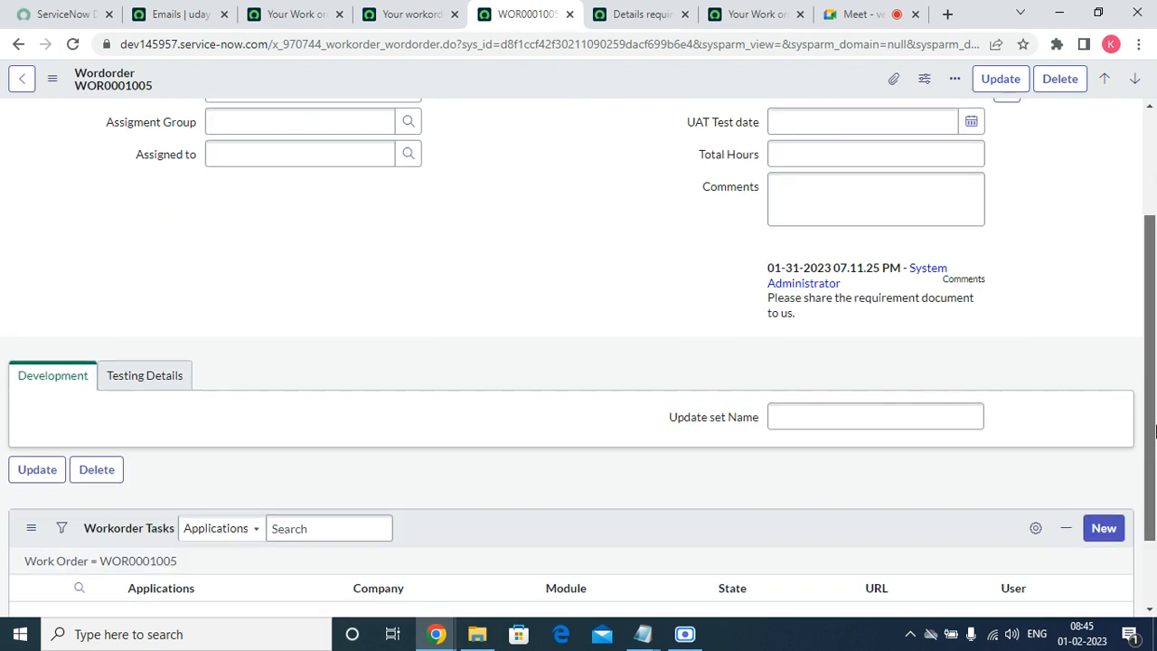
scroll(728, 382, "up", 2)
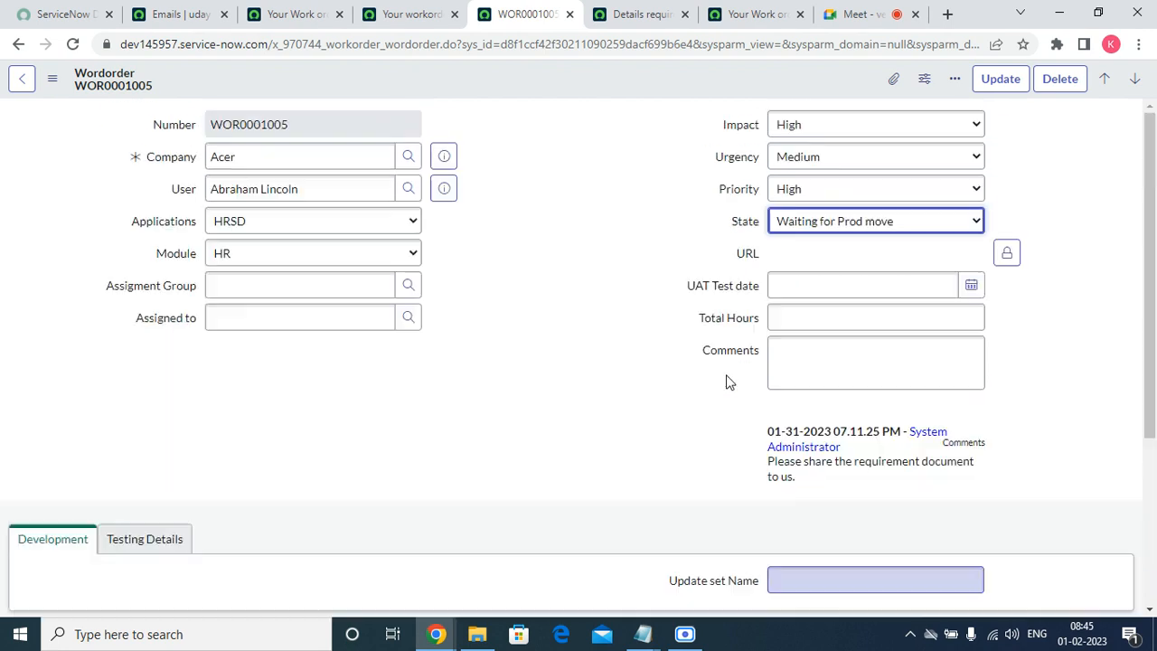
left_click(792, 222)
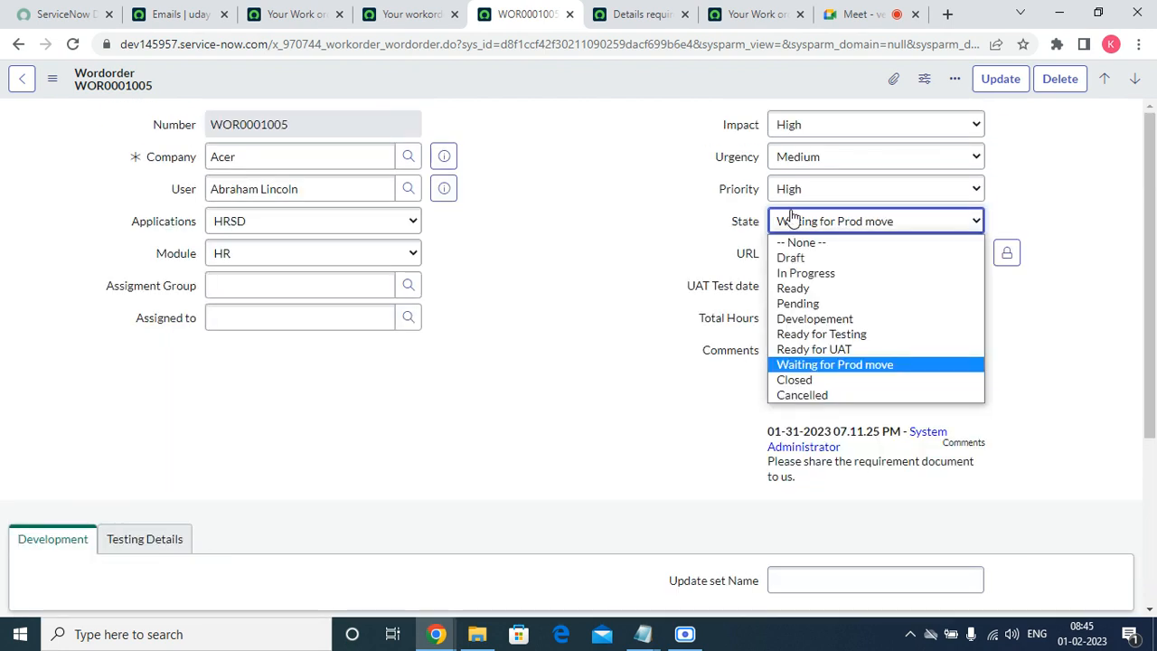
Set the State to Development, leaving the Development Lead field empty.
left_click(832, 319)
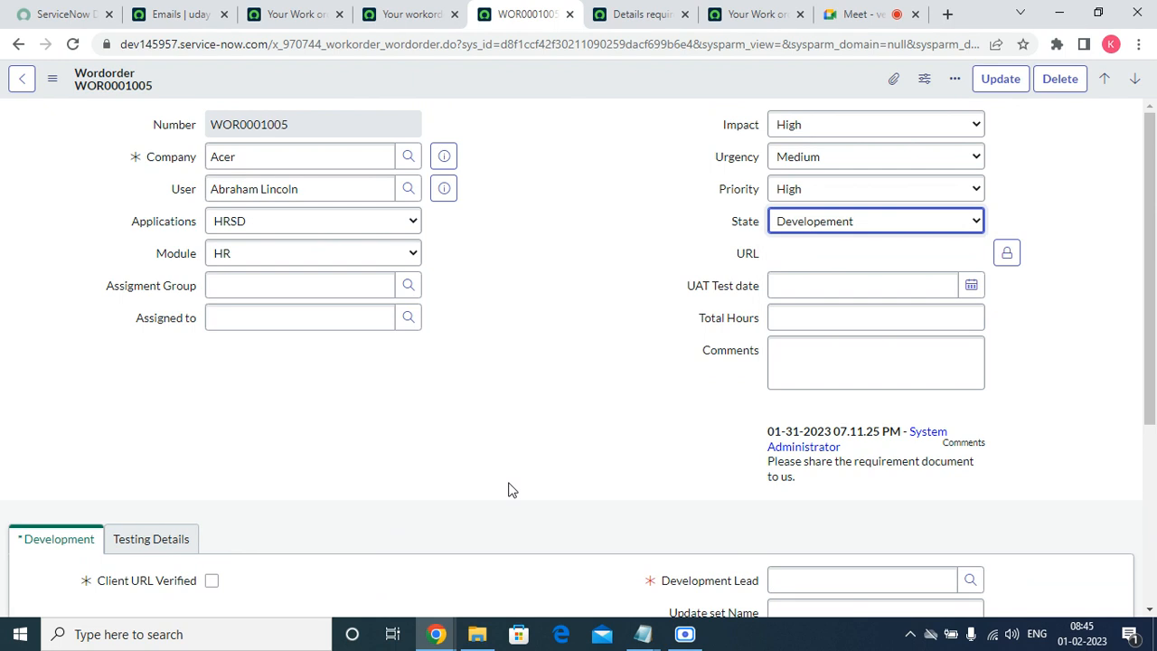
scroll(681, 440, "down", 3)
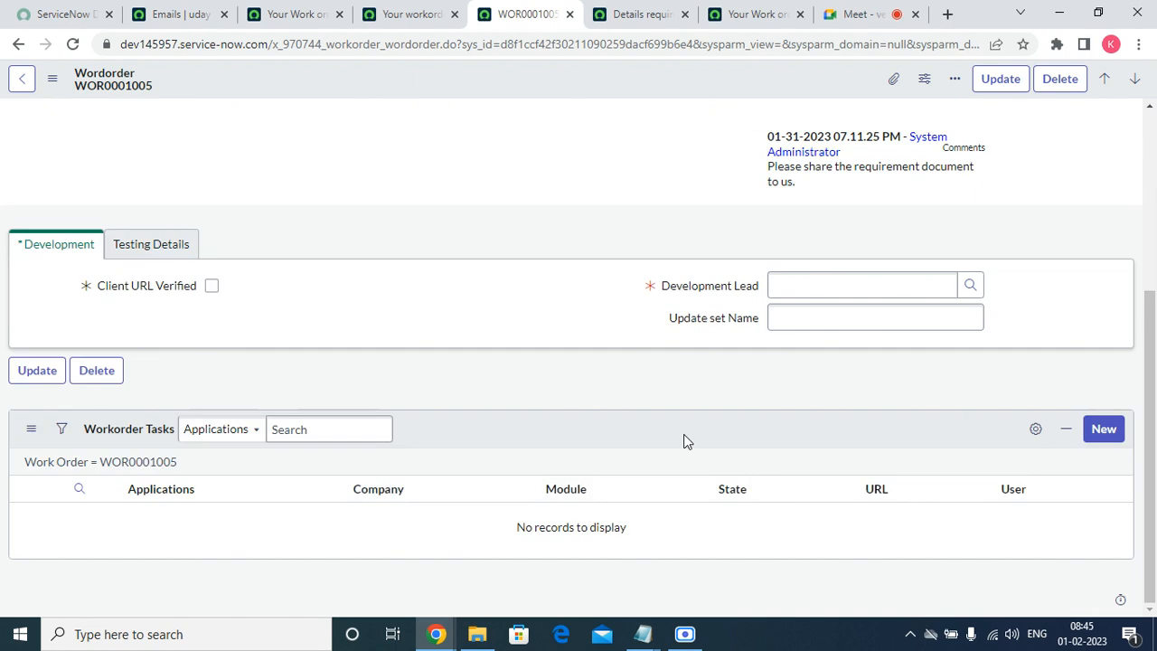
left_click(793, 281)
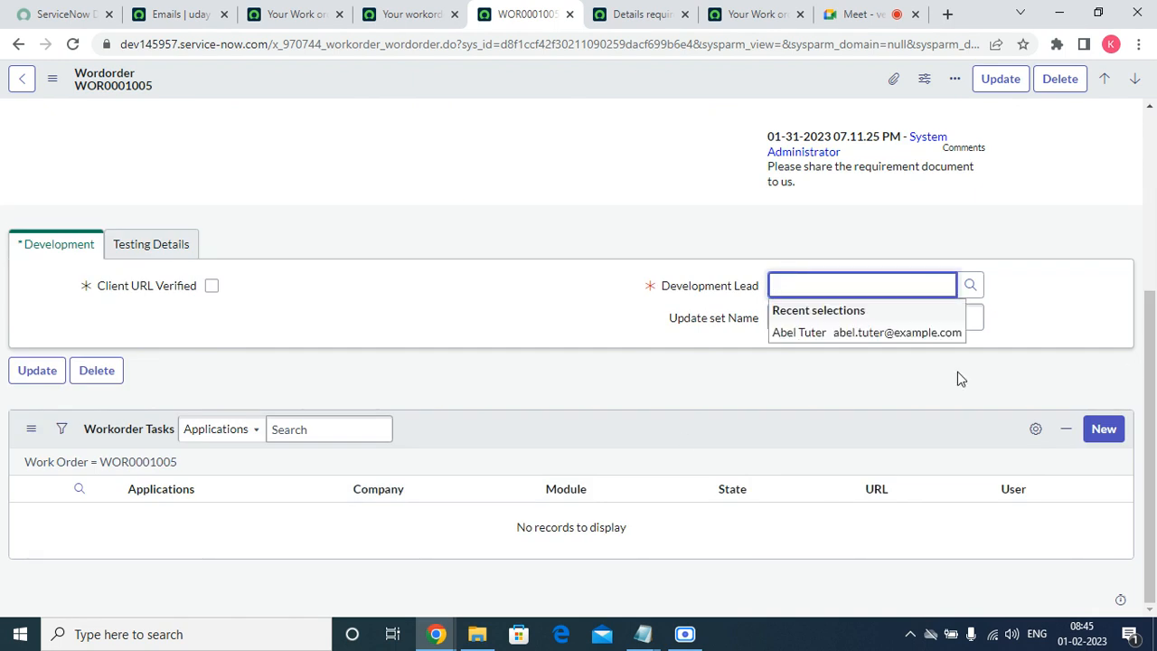
left_click(892, 318)
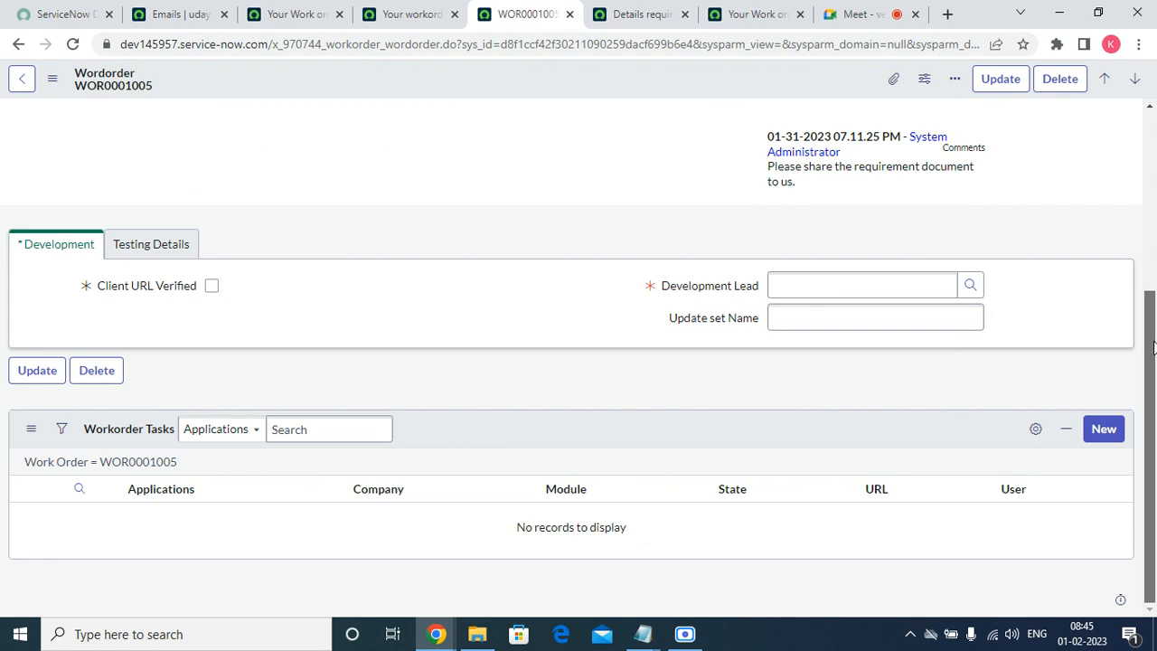
left_click_drag(1147, 329, 1141, 153)
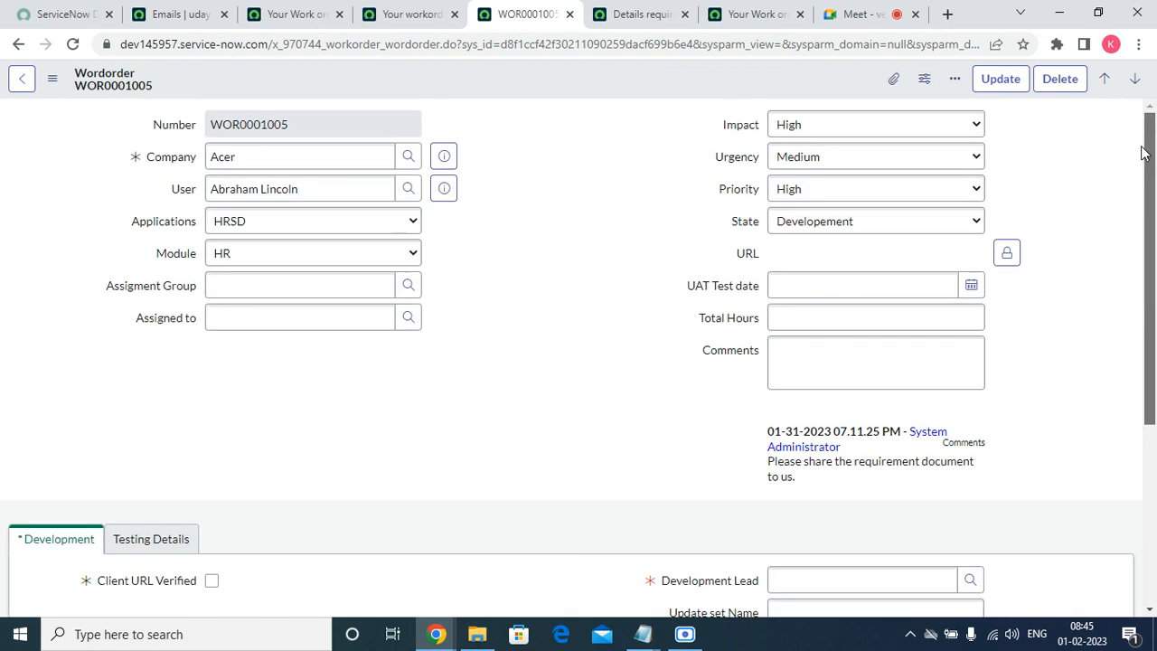
Change the State to Closed, then to Cancelled.
left_click(816, 225)
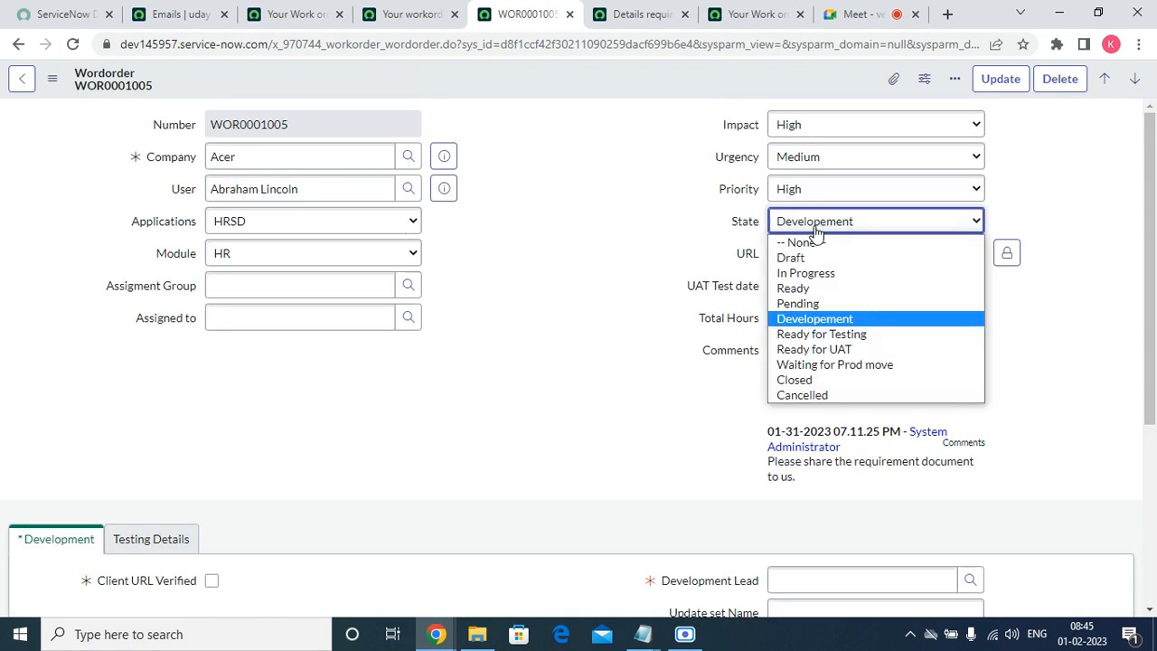
left_click(799, 380)
scroll(473, 424, "down", 3)
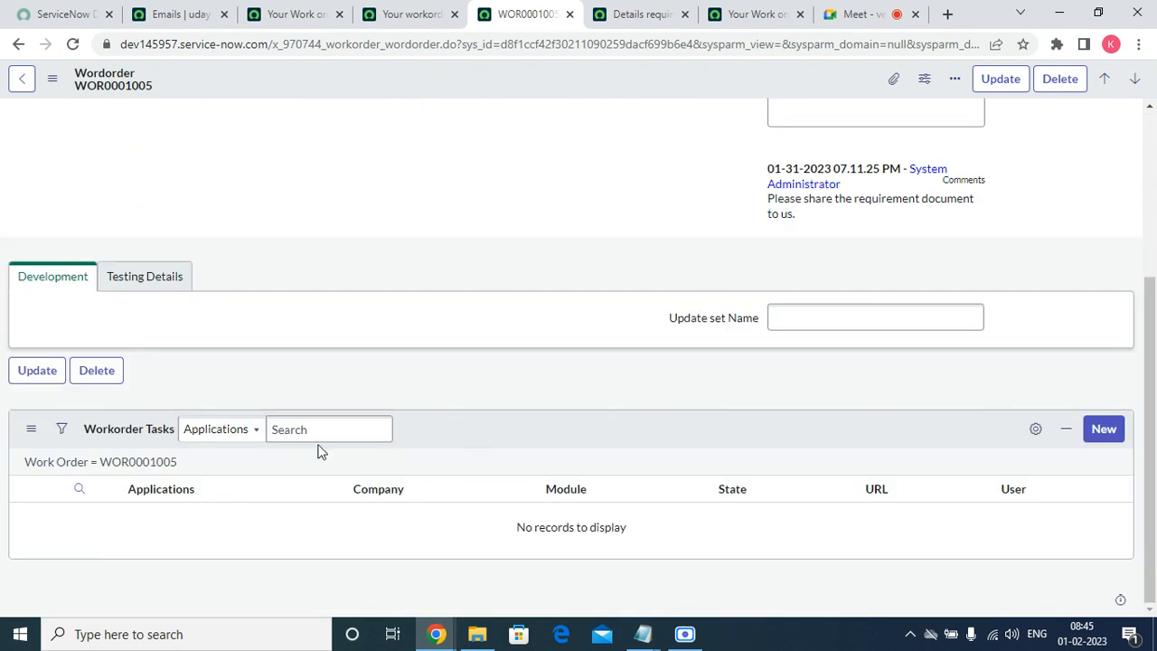
scroll(322, 449, "up", 3)
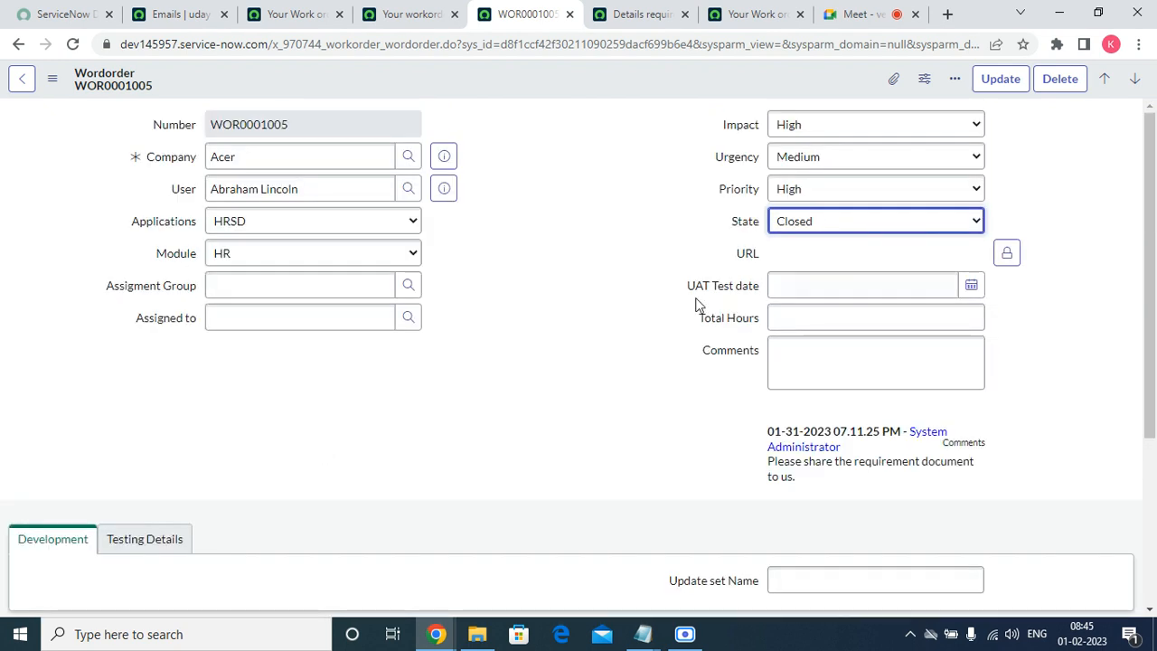
left_click_drag(170, 189, 196, 190)
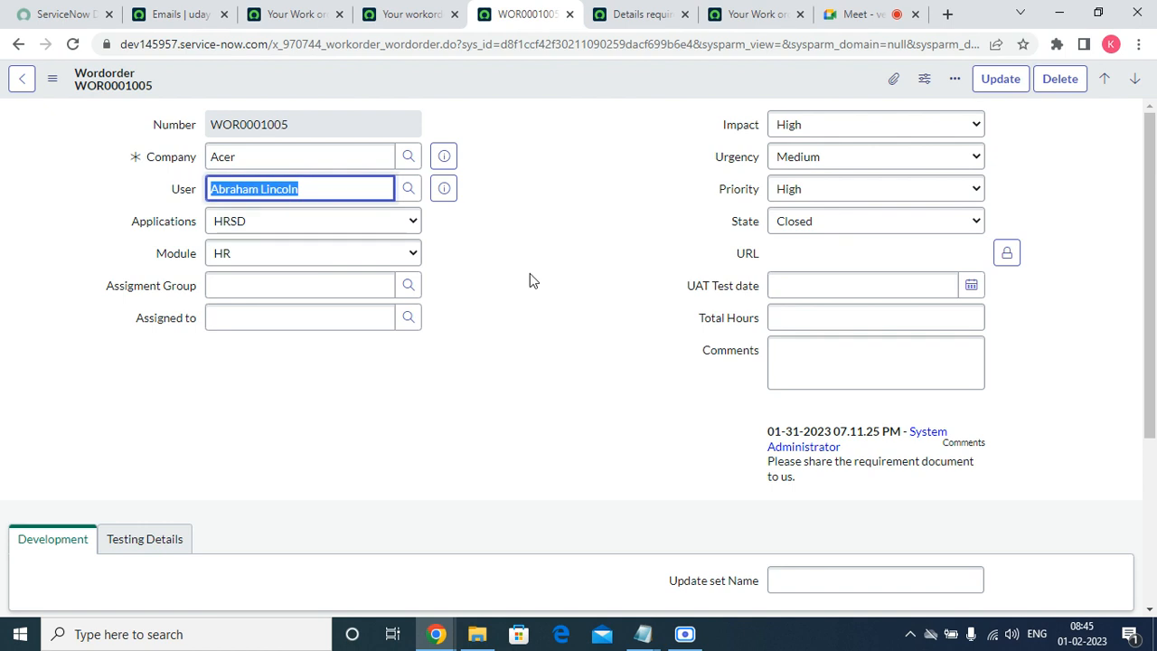
left_click(795, 231)
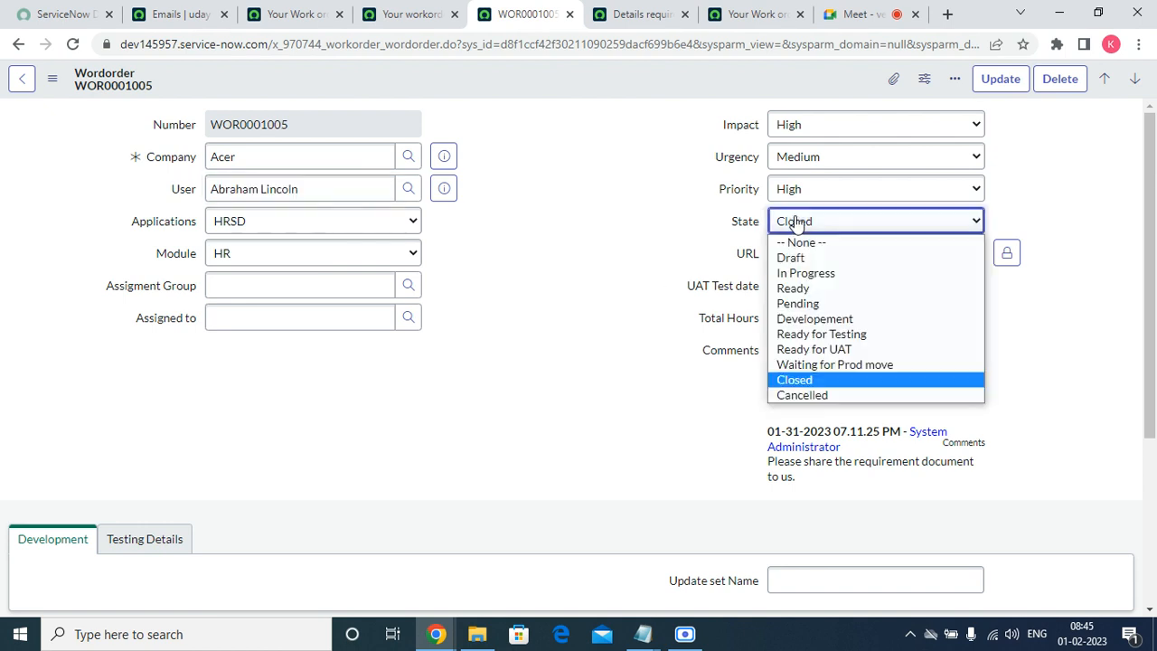
left_click(803, 399)
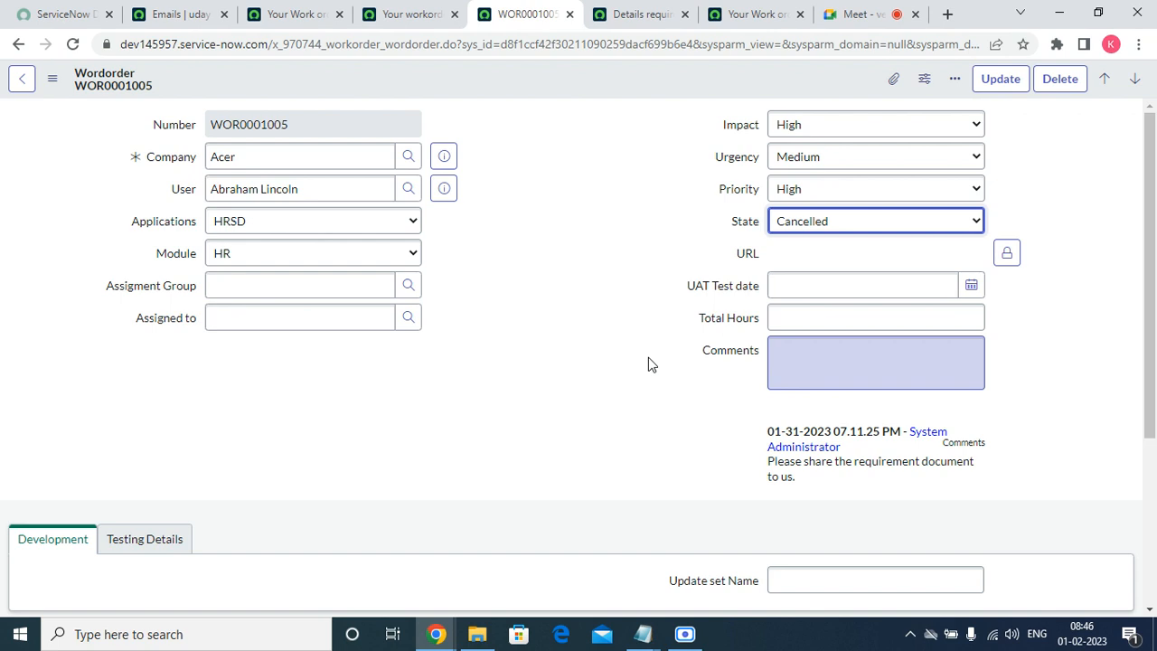
Close the extra ServiceNow email and work order tabs, leaving WOR0001005 without saving.
left_click(854, 19)
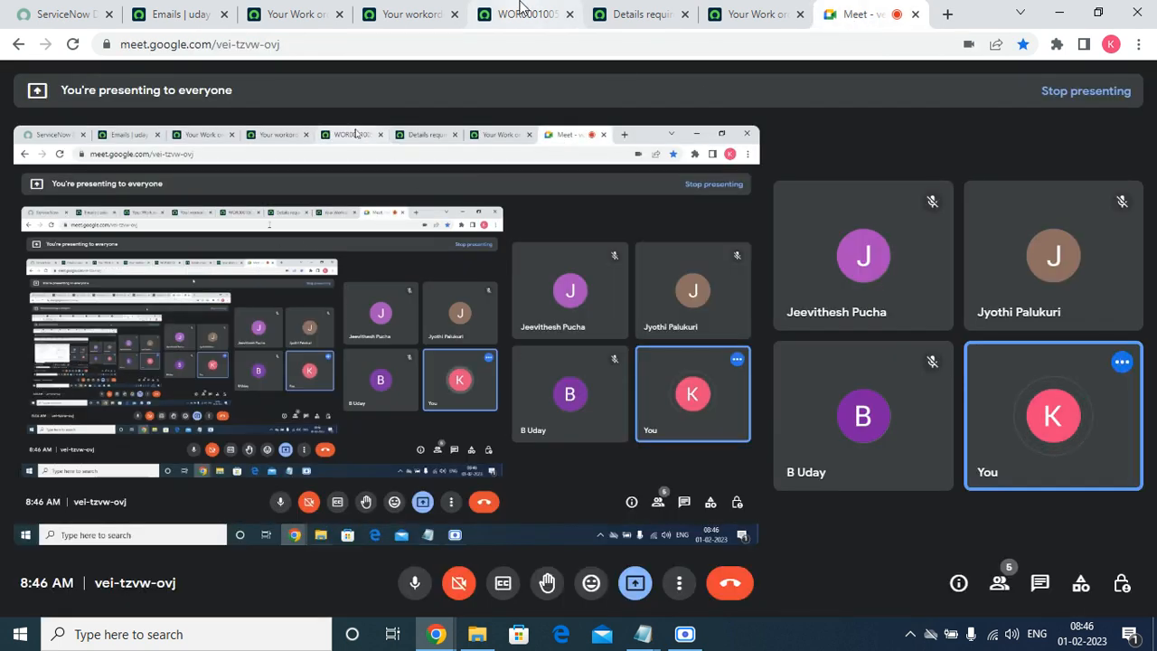
left_click(528, 15)
left_click(652, 16)
left_click(686, 16)
left_click(686, 17)
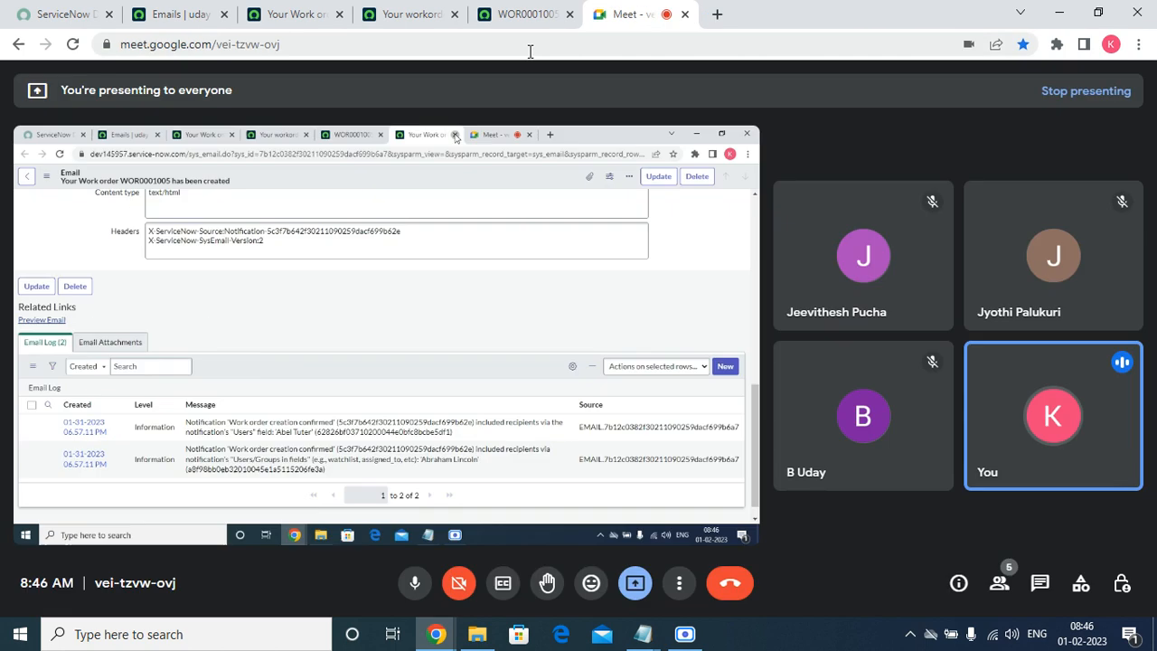
left_click(424, 15)
left_click(455, 14)
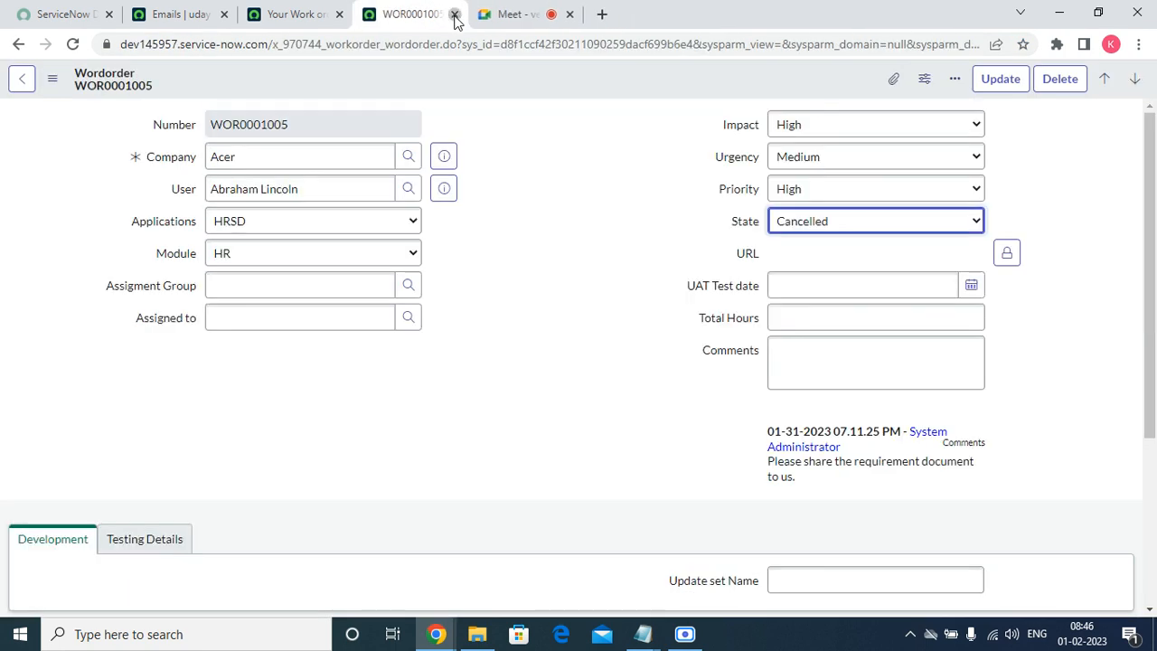
left_click(455, 15)
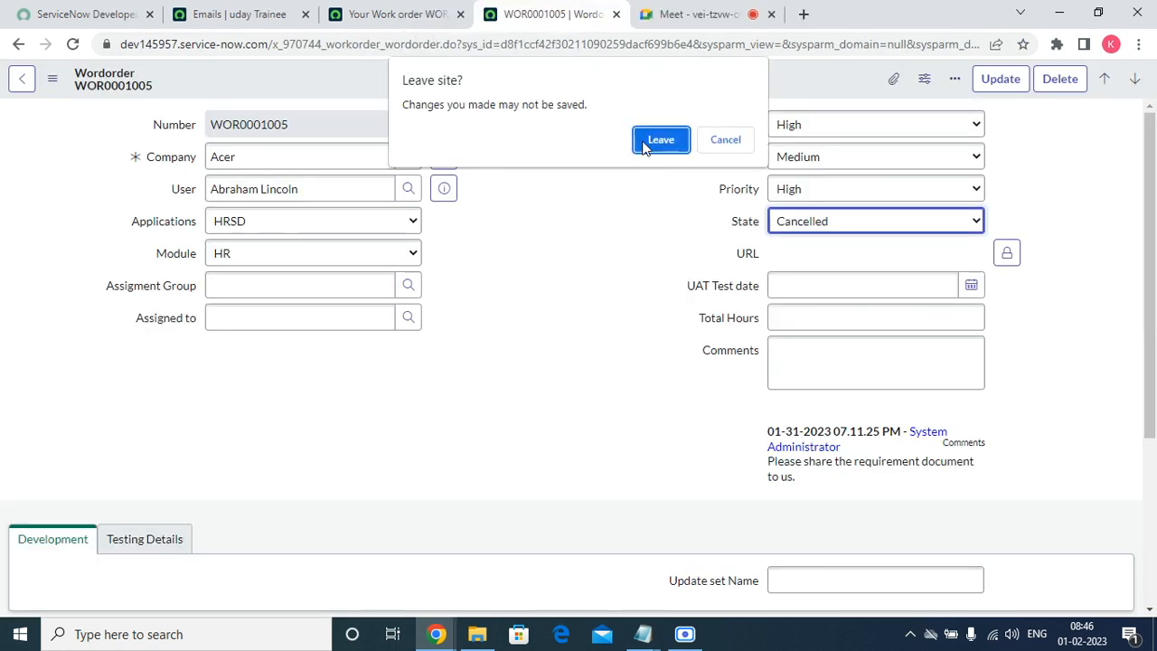
left_click(646, 140)
left_click(559, 20)
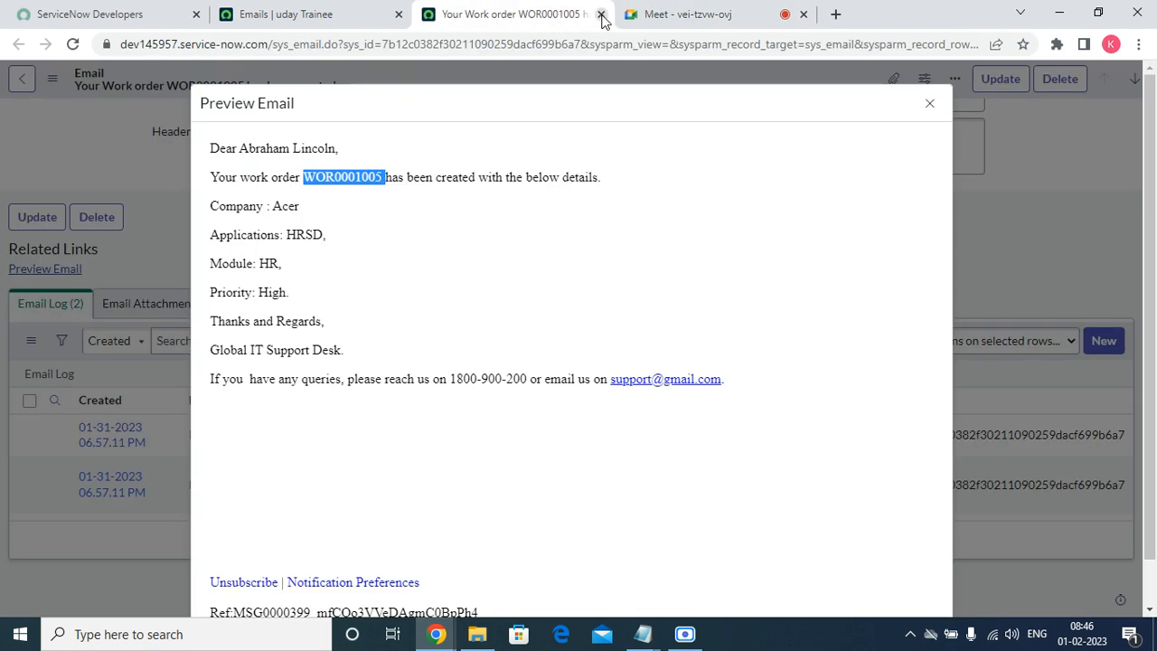
left_click(601, 15)
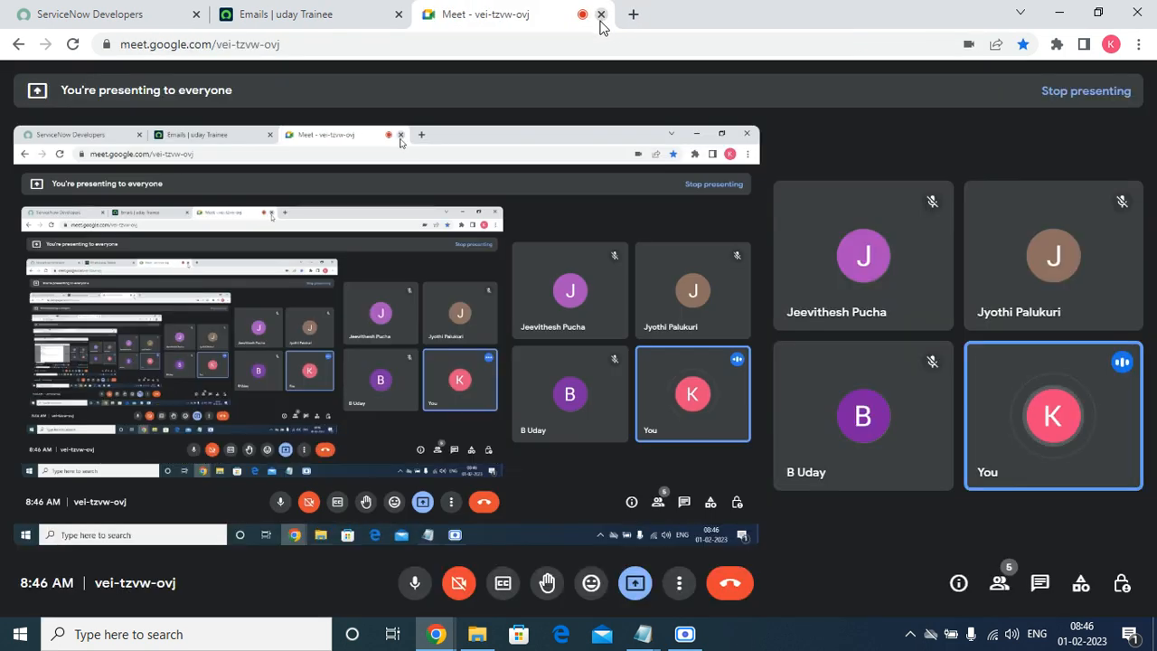
left_click(243, 9)
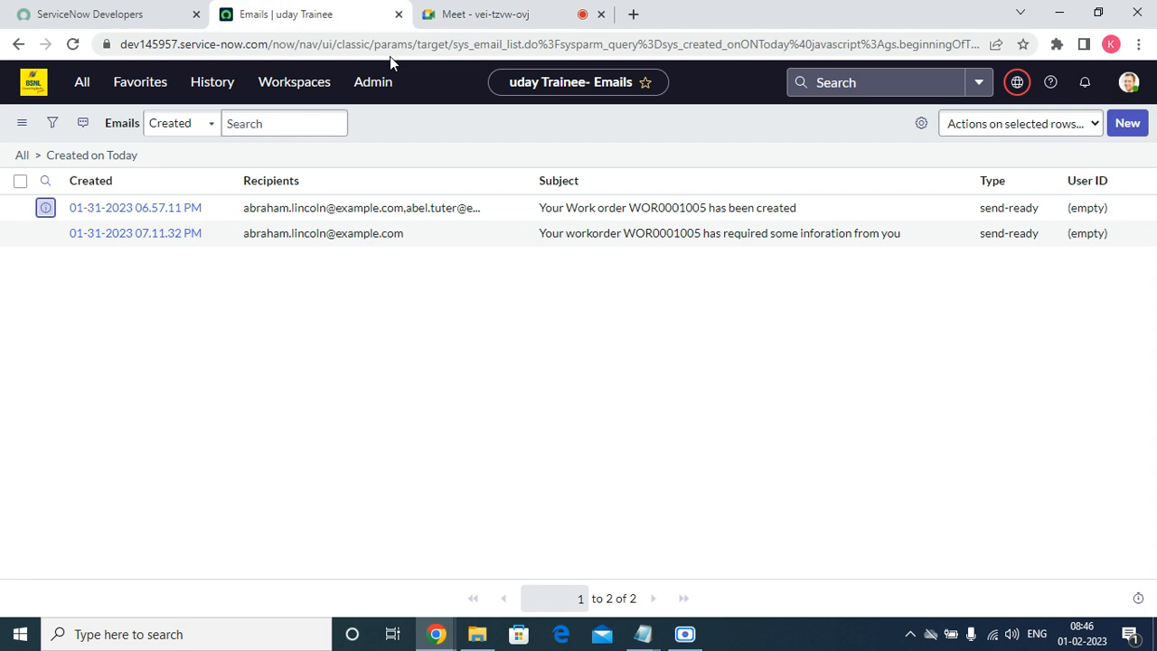
Stop presenting in the Google Meet call and bring up the screen recorder.
left_click(468, 18)
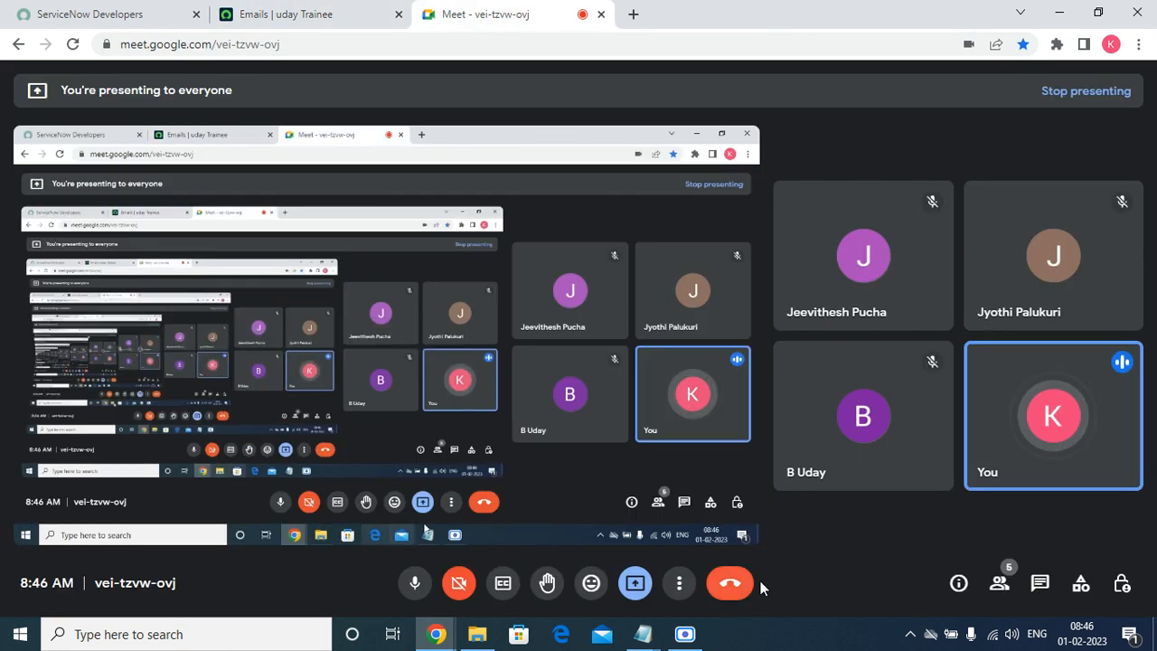
left_click(635, 584)
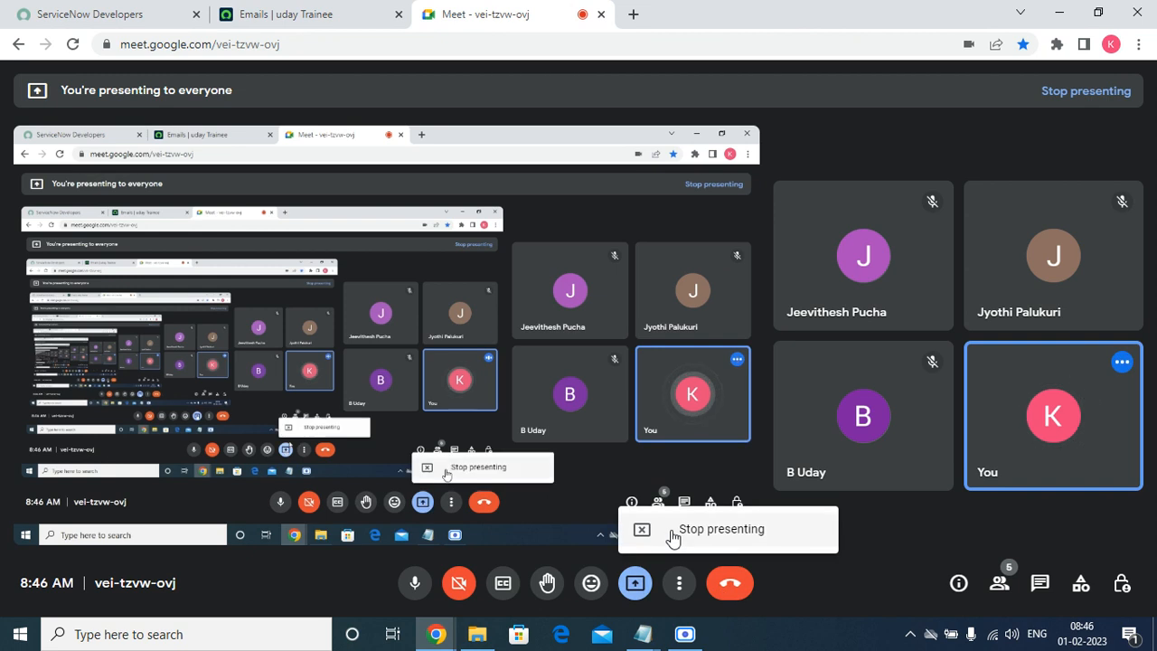
left_click(668, 535)
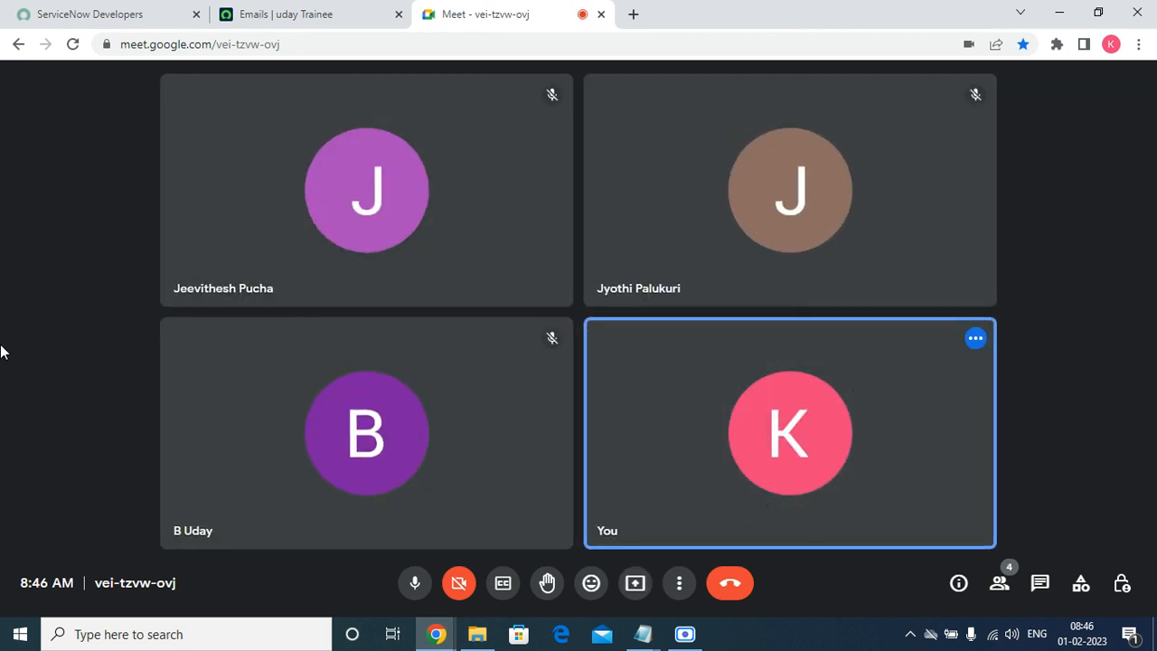
left_click(685, 635)
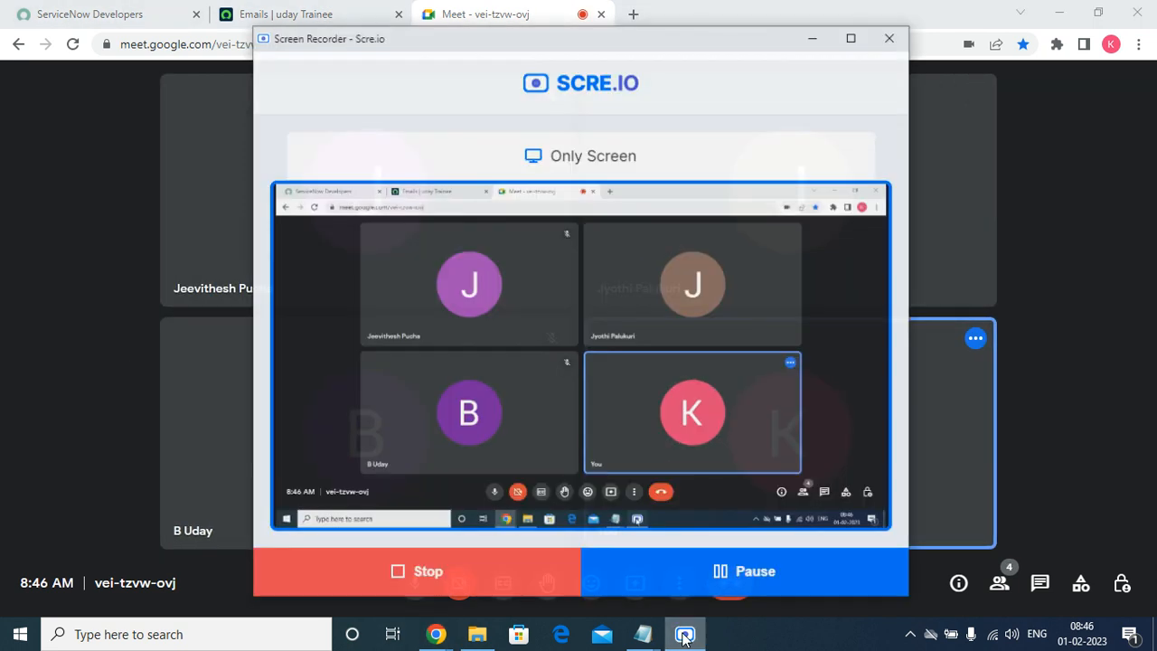